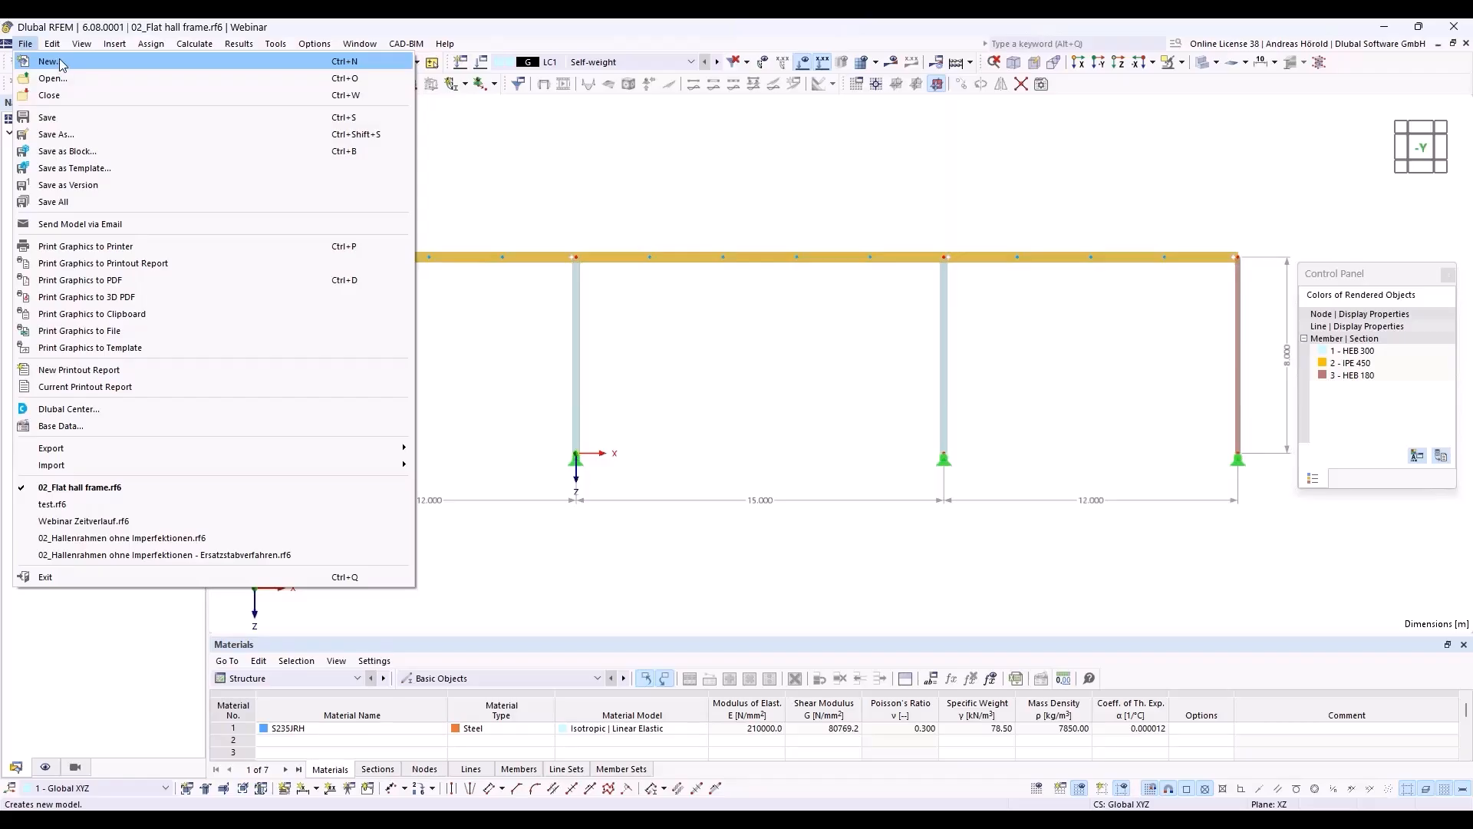
- Create a new model named 01_Two-span beam of type 2D XZ Plane Stress and activate the Steel Design add-on
click(58, 61)
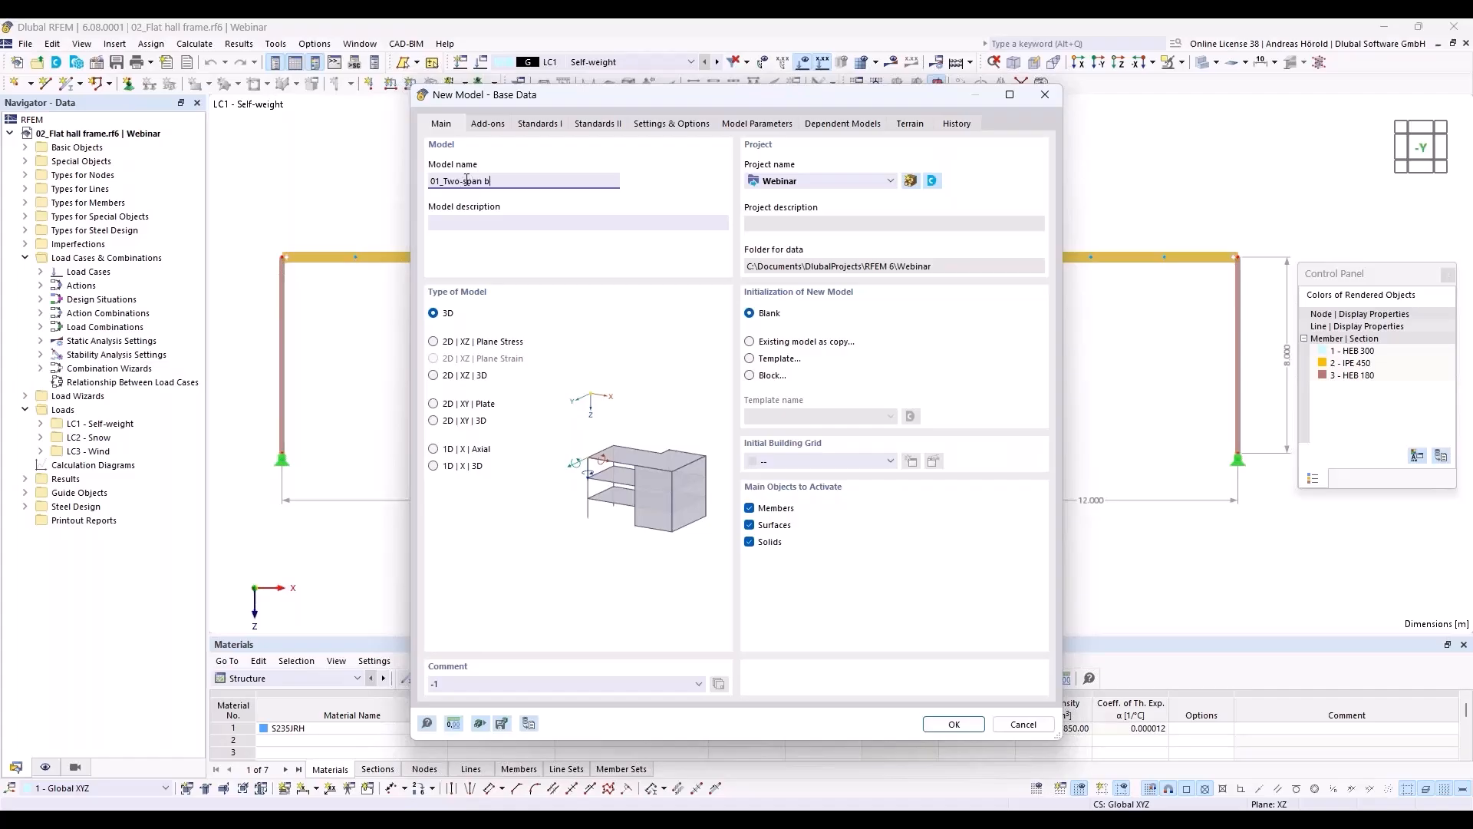
click(433, 341)
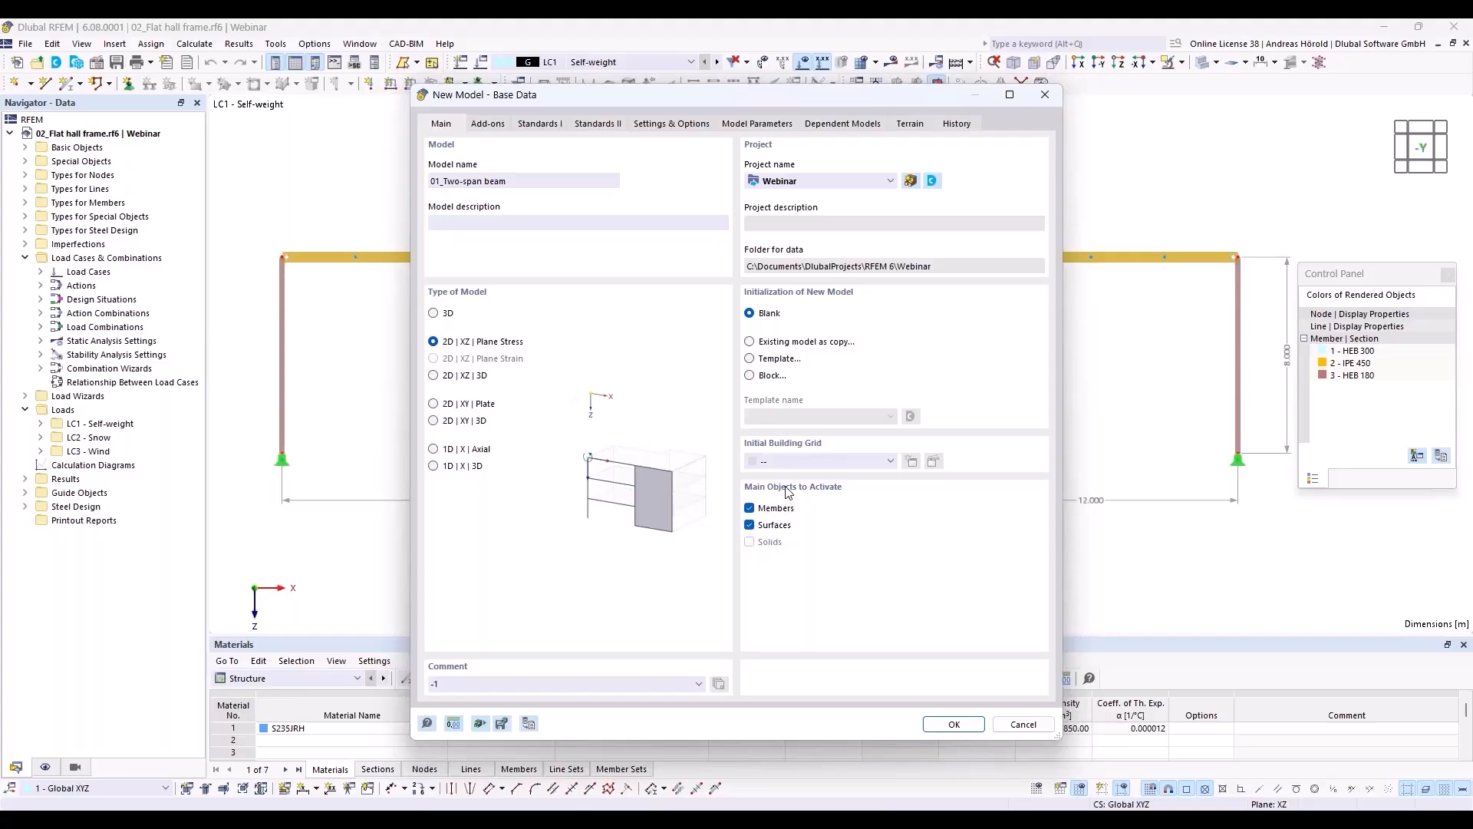
click(486, 124)
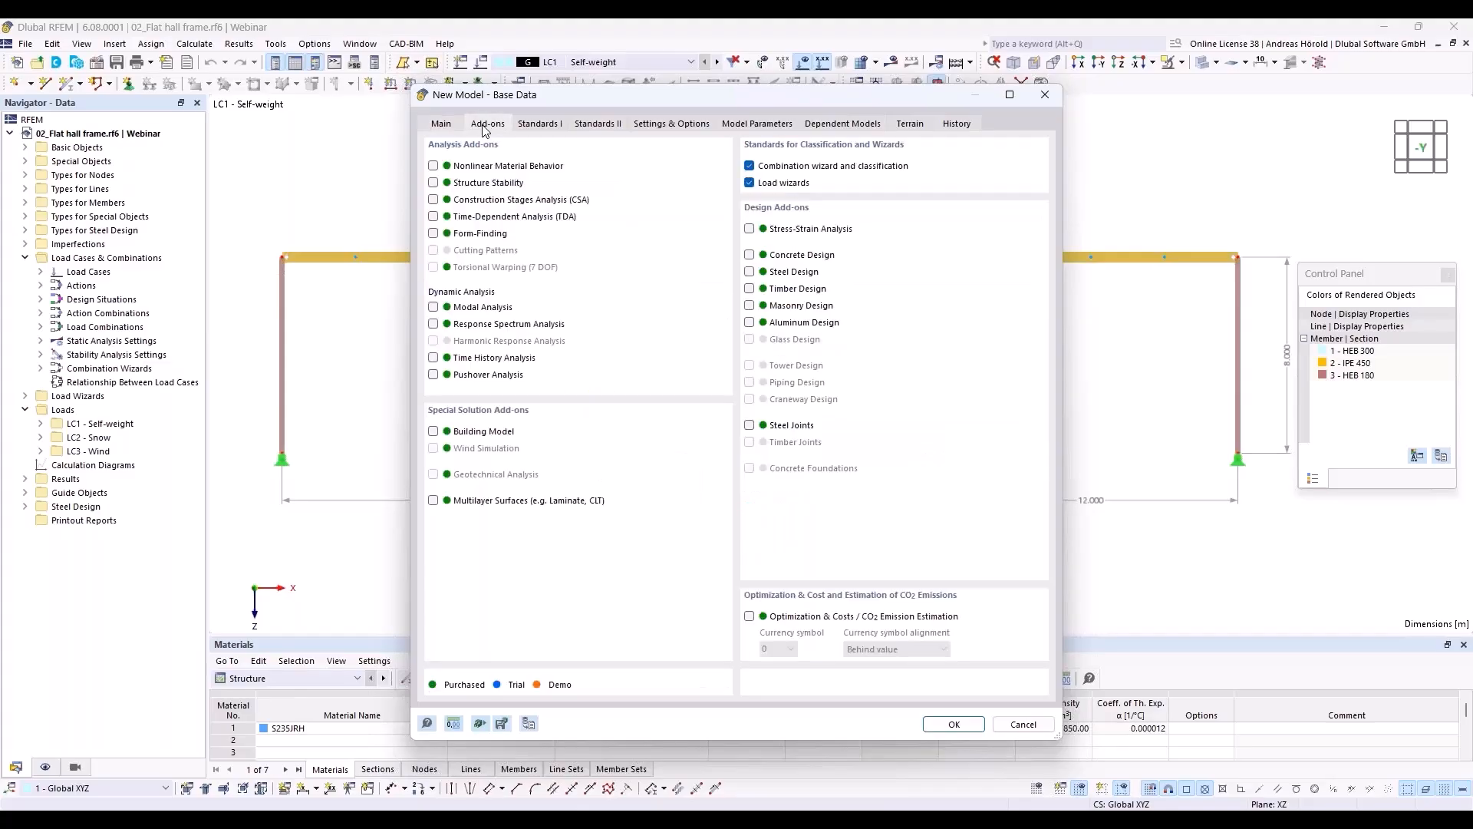
click(749, 273)
- Review the available standard groups for load combinations and steel design, keeping EN 1990 and EN 1993
click(540, 125)
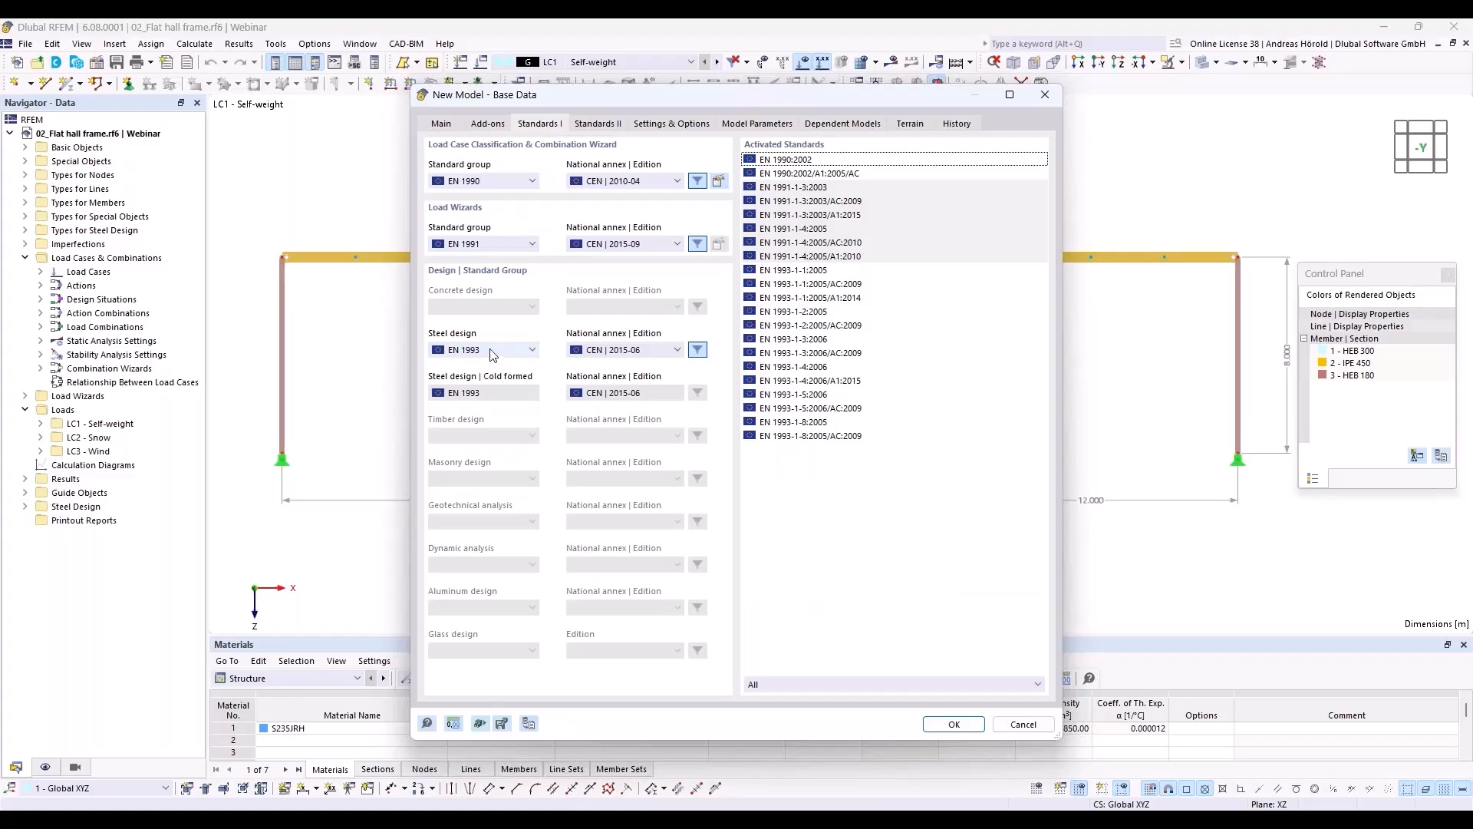
click(489, 185)
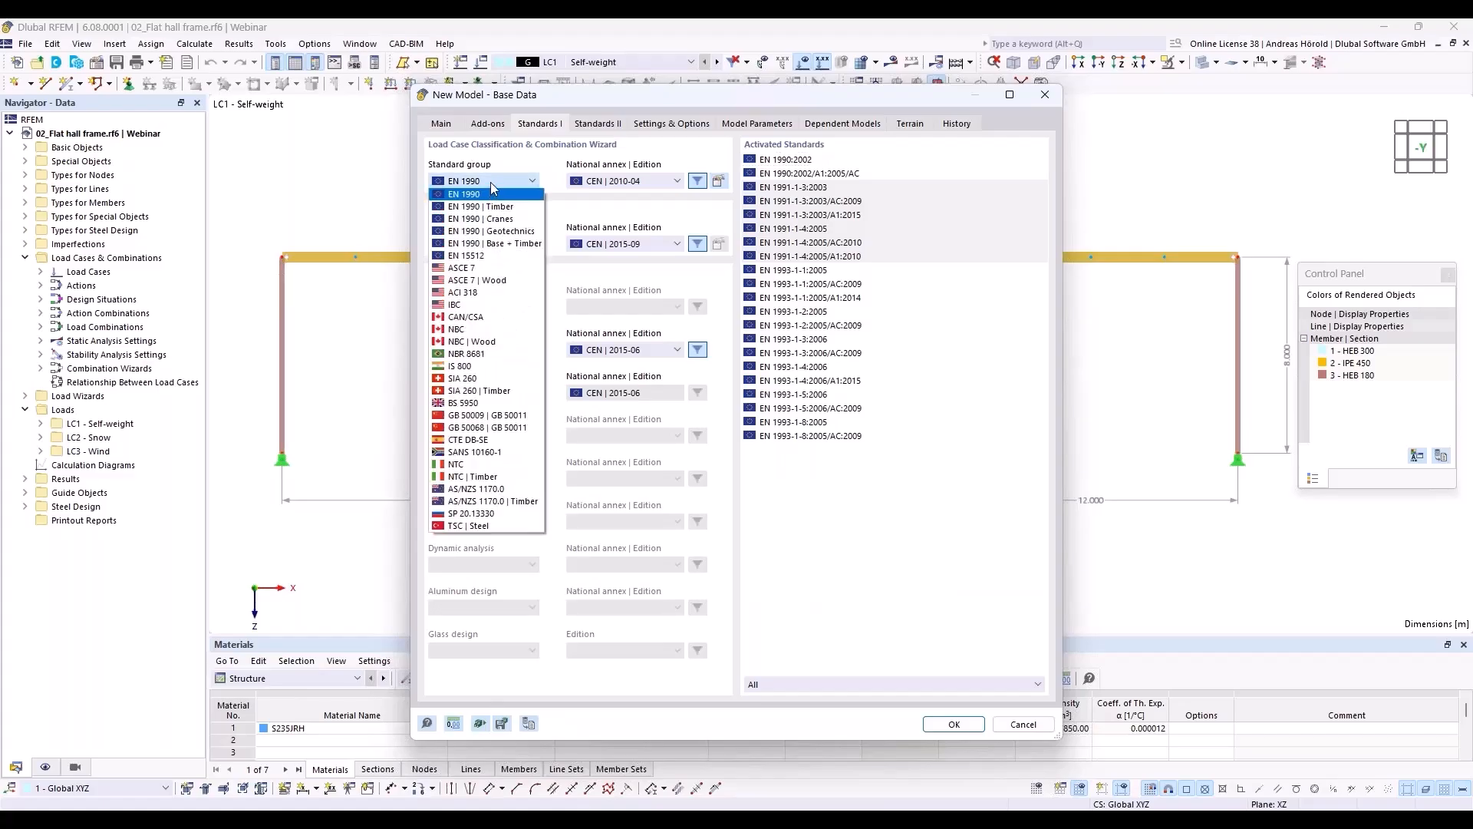
click(489, 192)
click(503, 351)
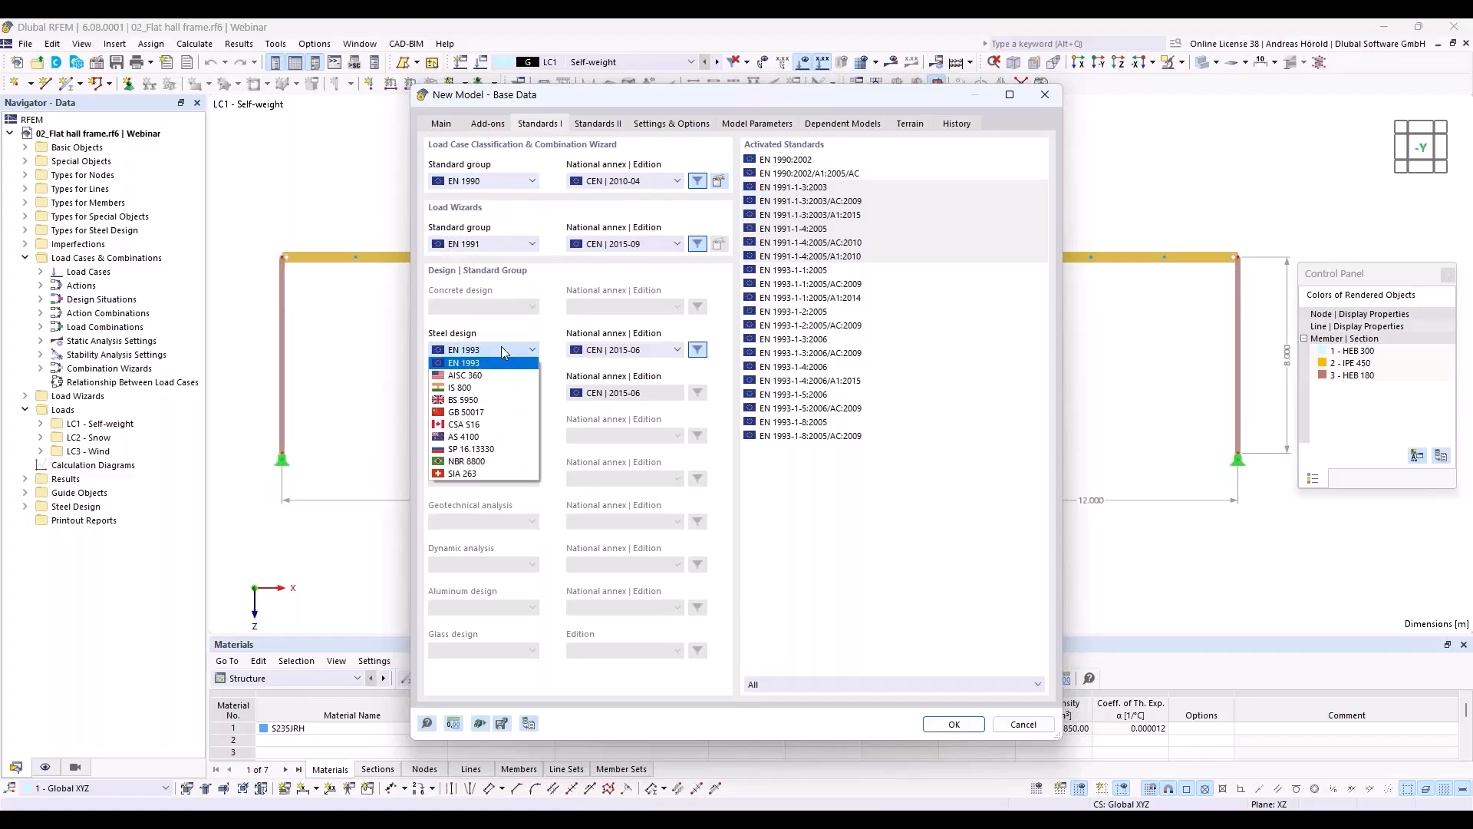
click(501, 350)
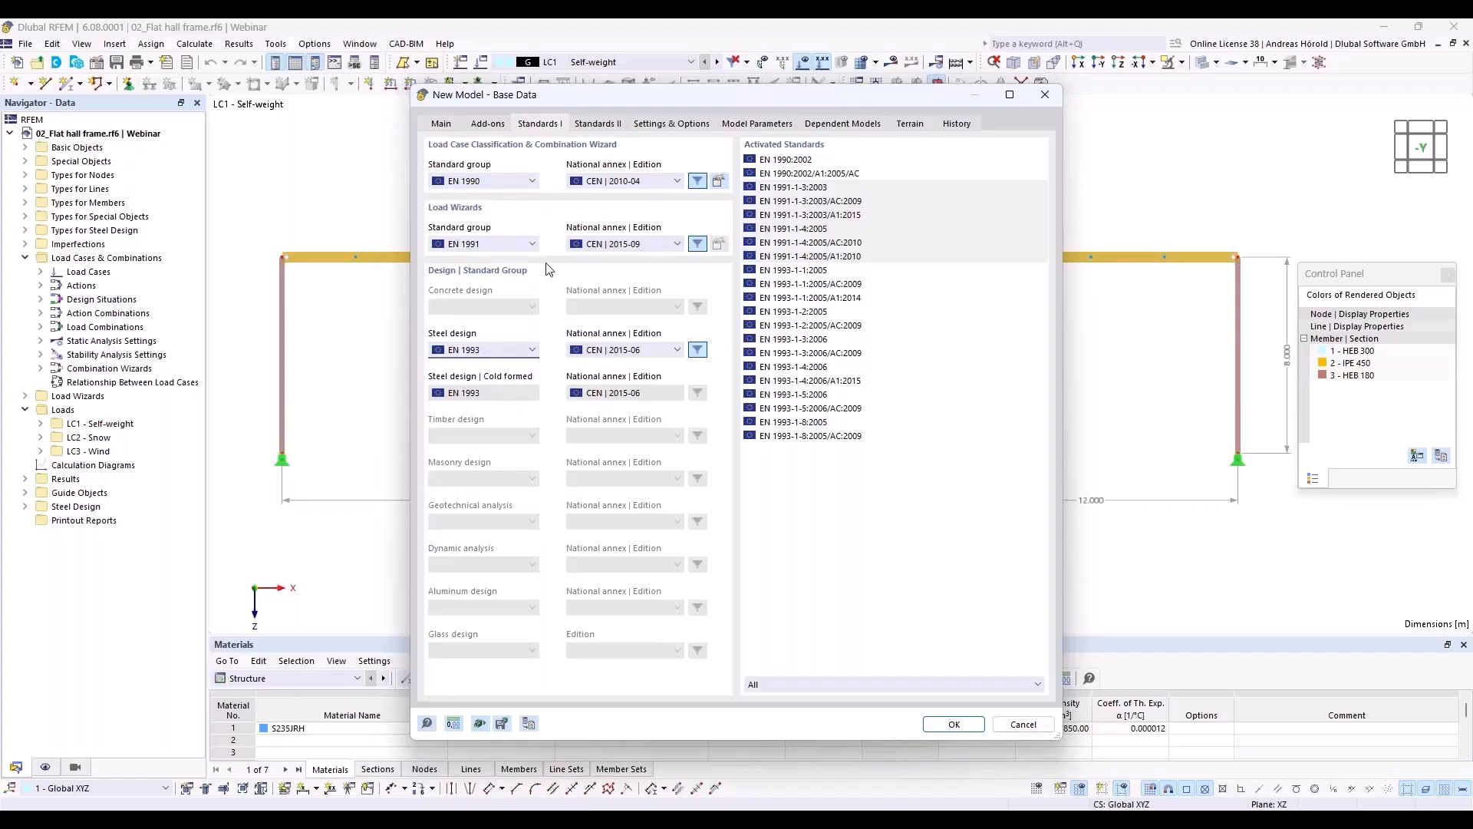
- Set the national annexes to DIN 2012-08 for EN 1990, DIN 2019-04 for EN 1991 and DIN 2020-11 for EN 1993, and create the model
click(643, 179)
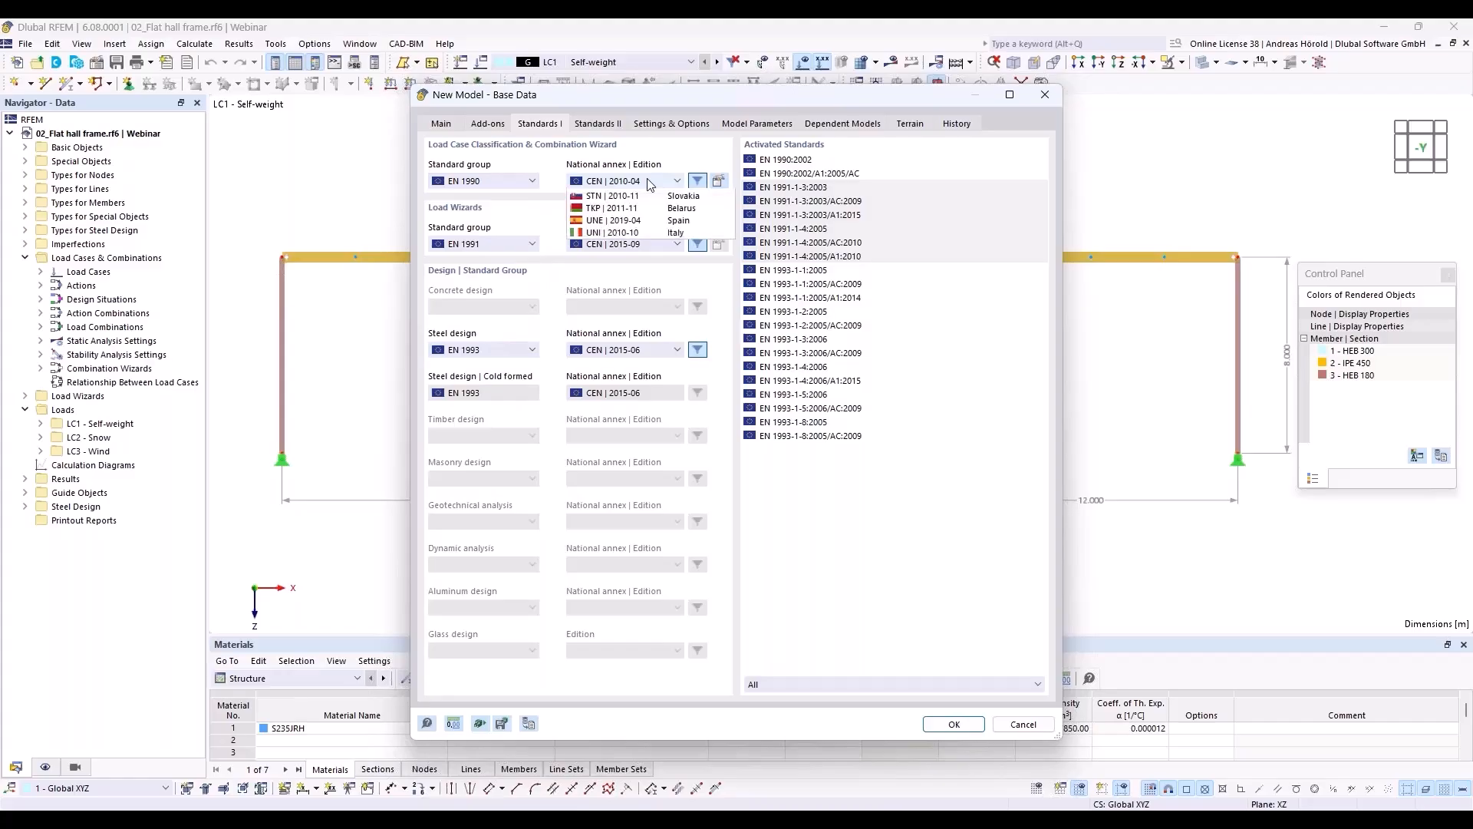
click(640, 255)
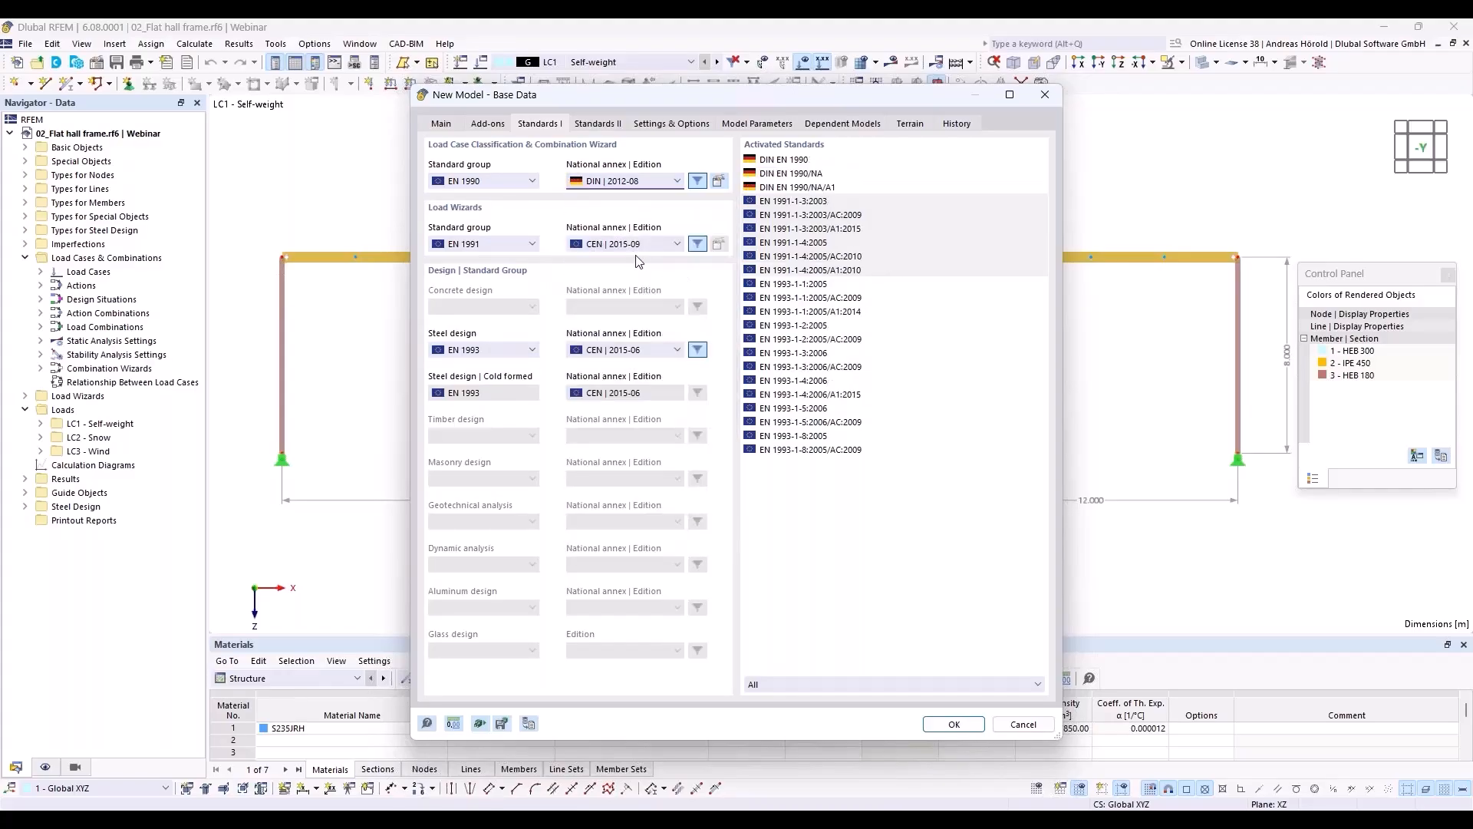
click(633, 244)
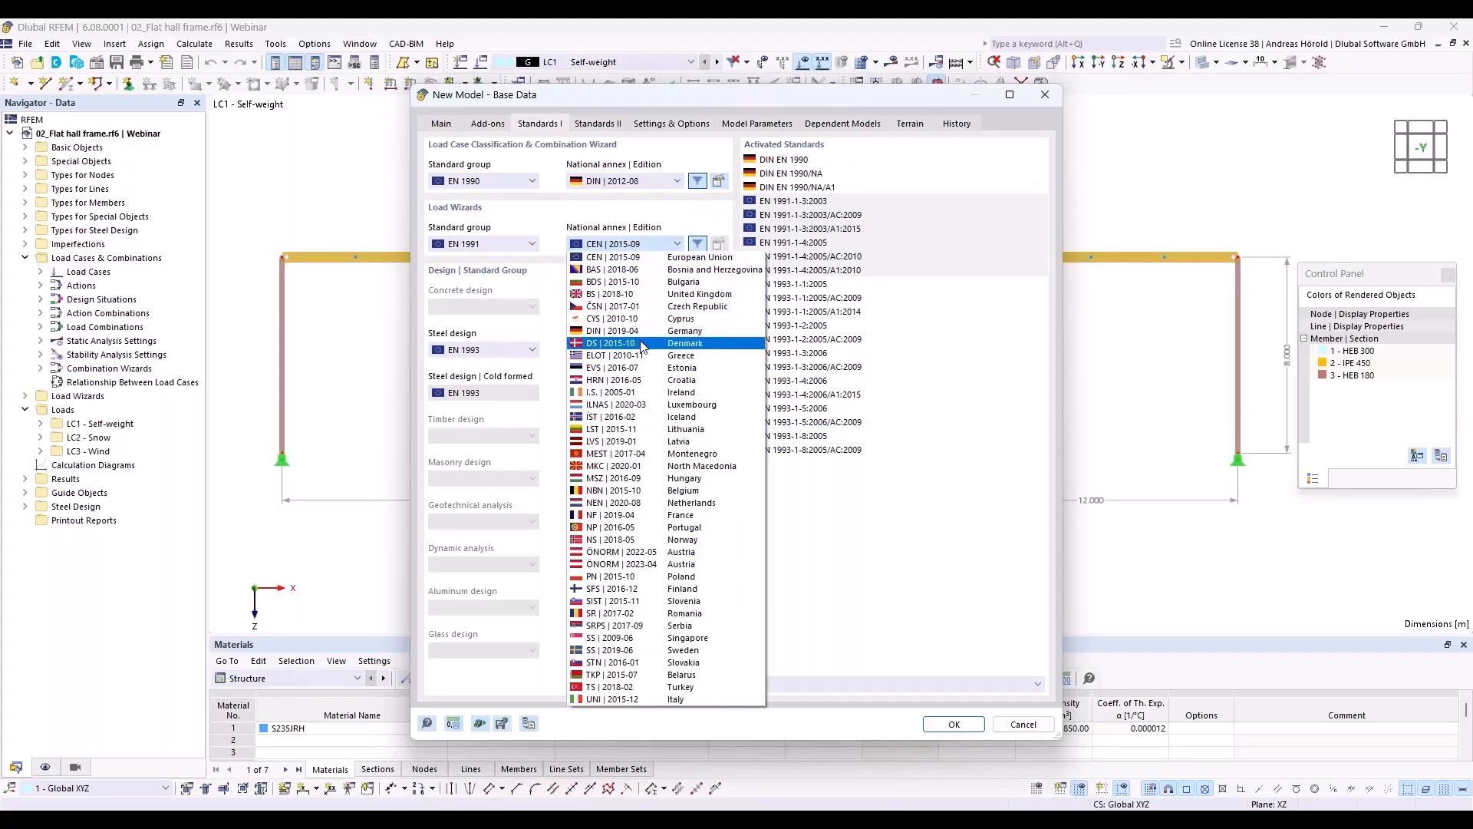
click(643, 334)
click(646, 350)
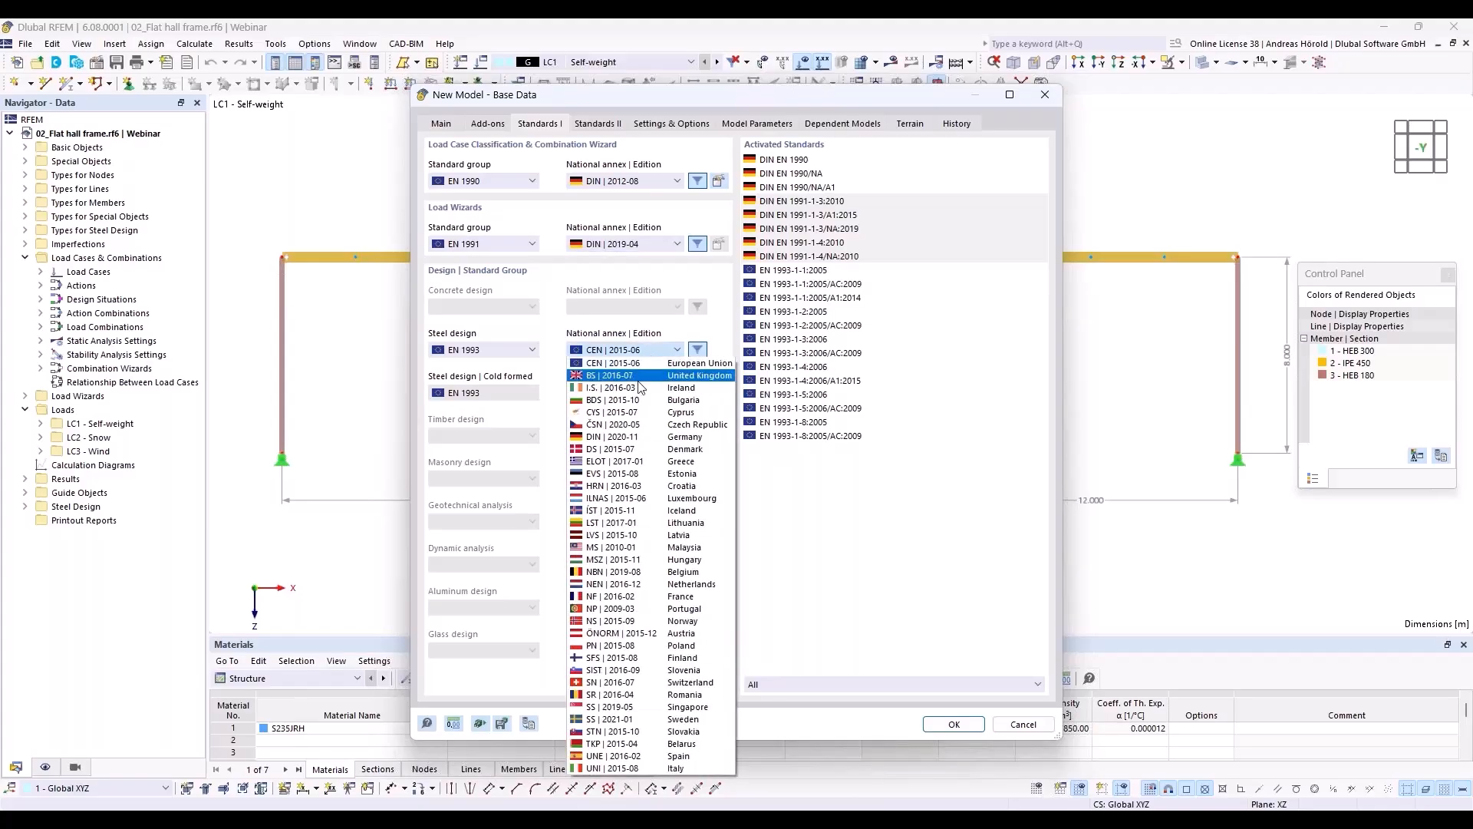
click(632, 436)
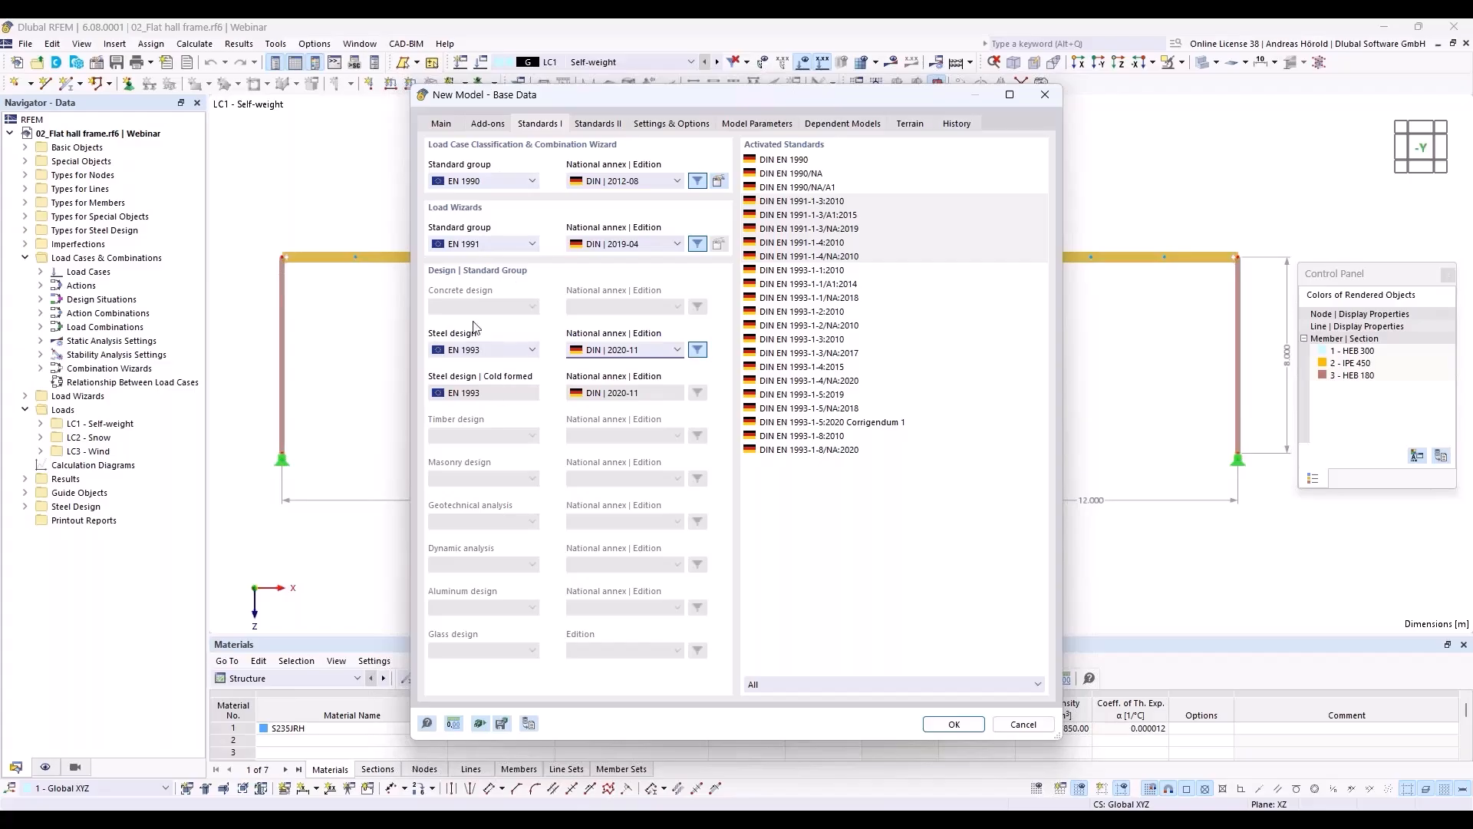
click(954, 725)
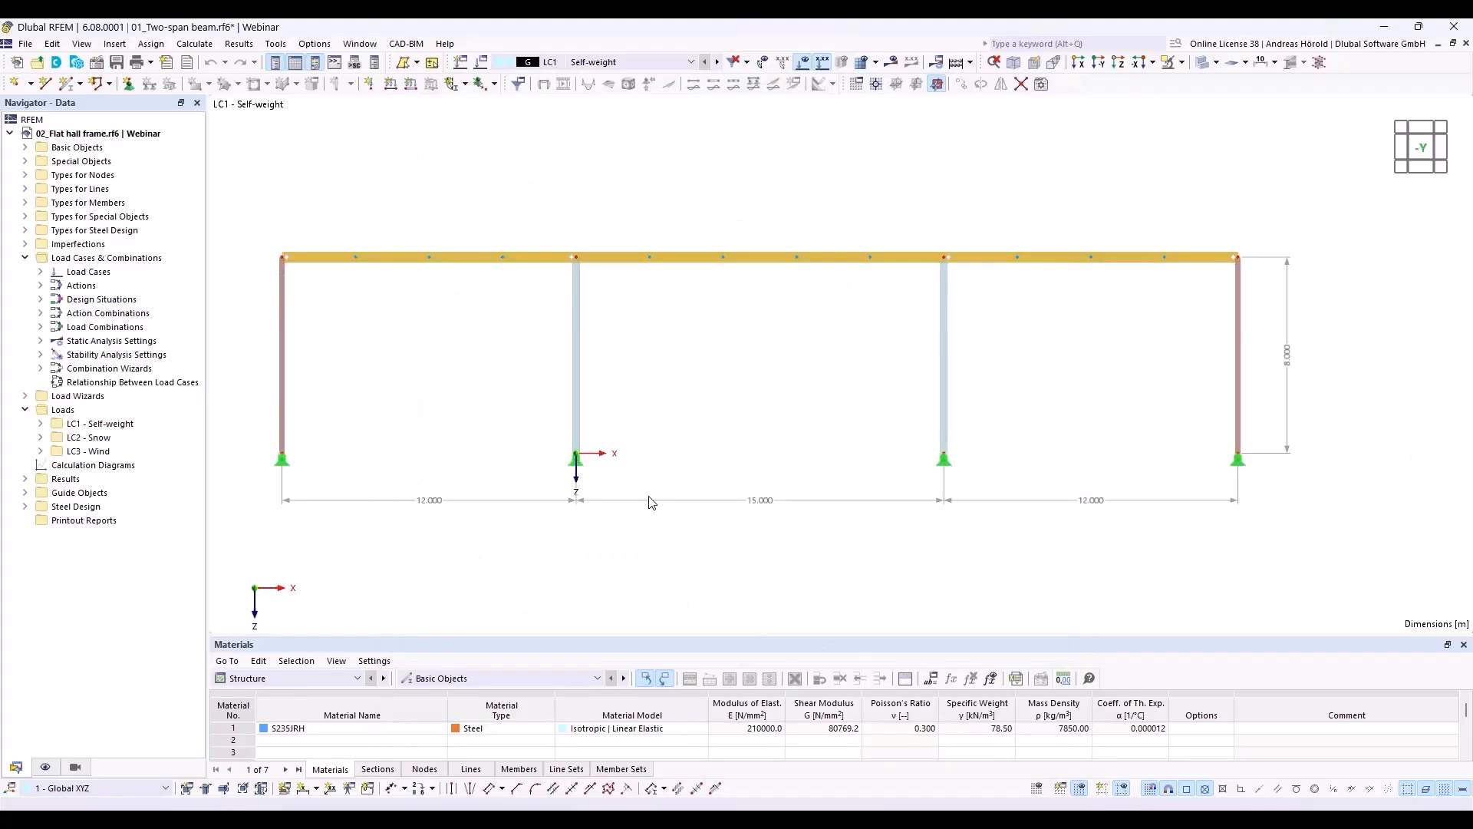
- View the model against the Y-direction and check the work plane's grid and snap settings without changing them
click(1100, 65)
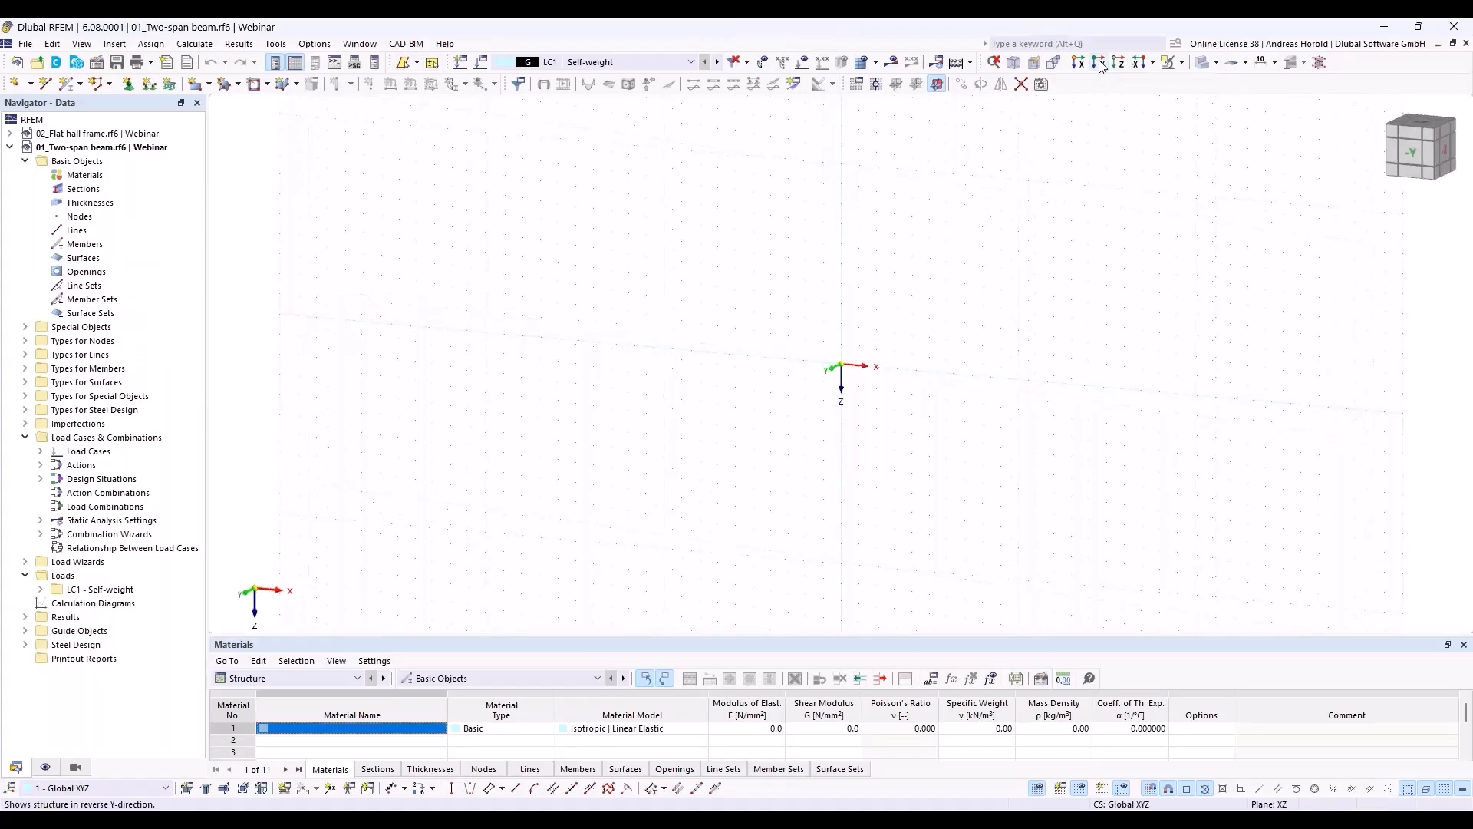
middle_drag(969, 481, 586, 514)
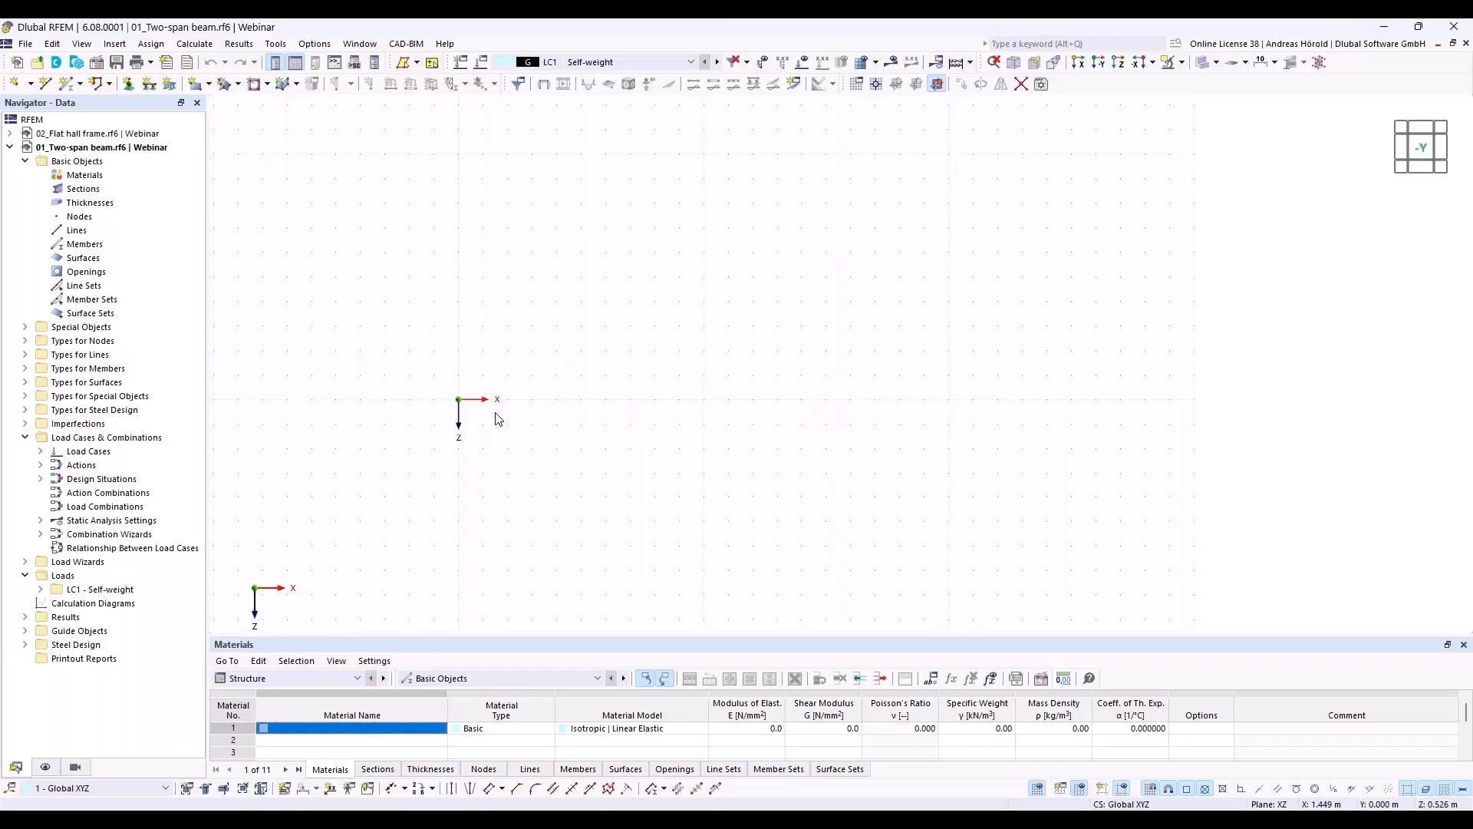
click(1038, 790)
double_click(1038, 790)
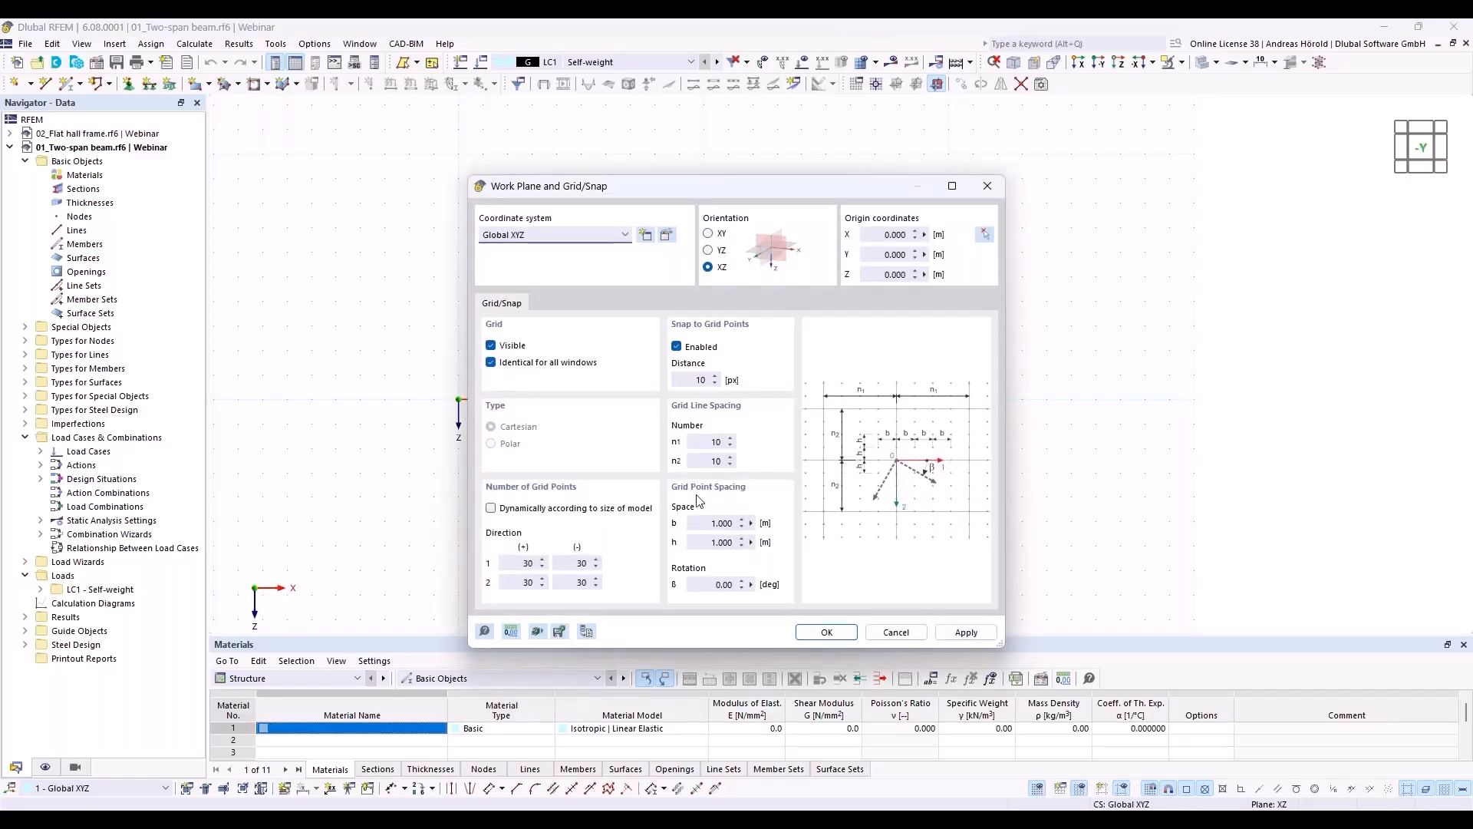
click(890, 631)
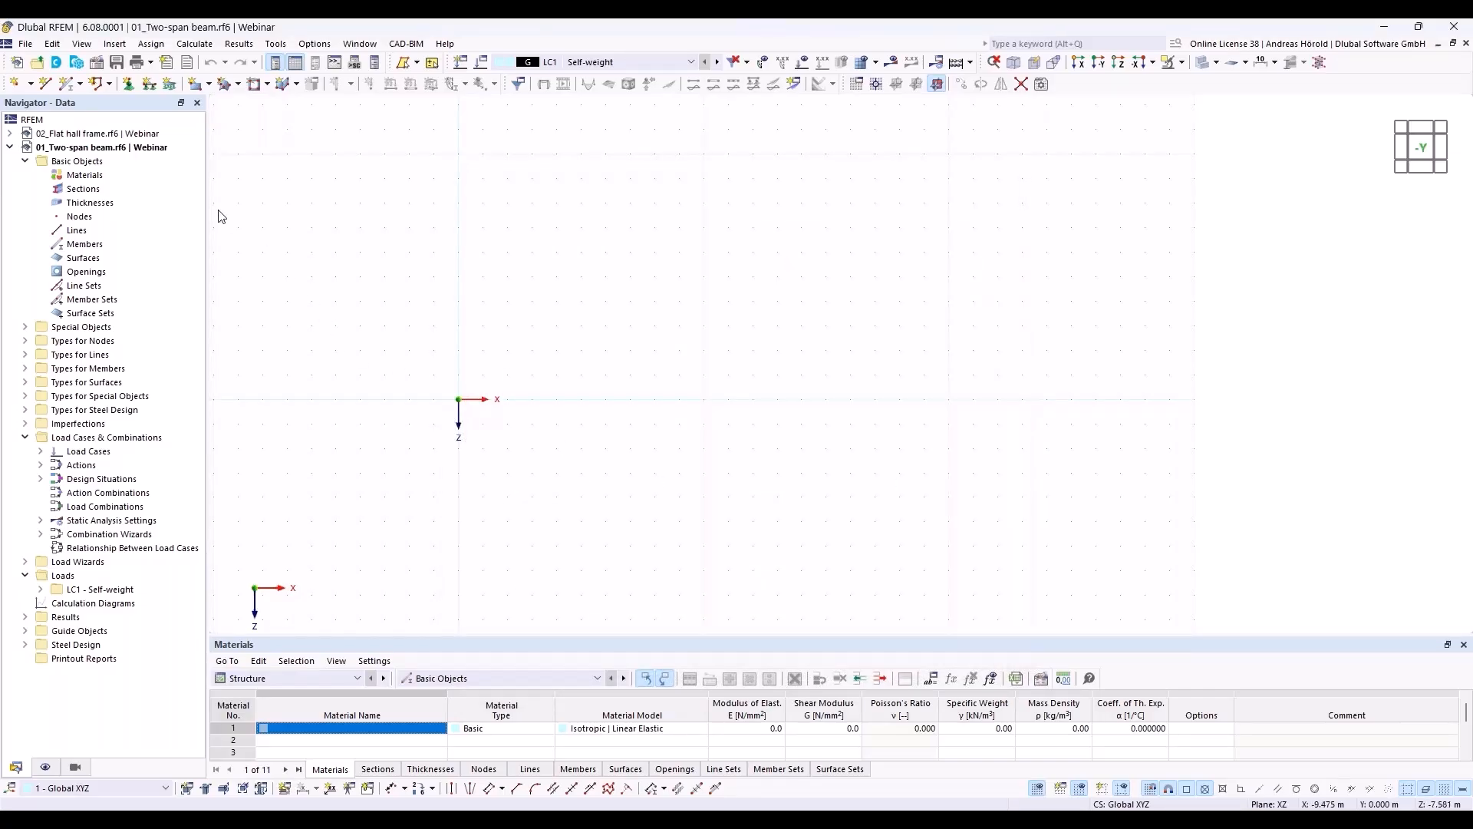
- Start a new single beam member and choose the IPE 550 section of EN 10365:2017 by ArcelorMittal from the library
click(67, 84)
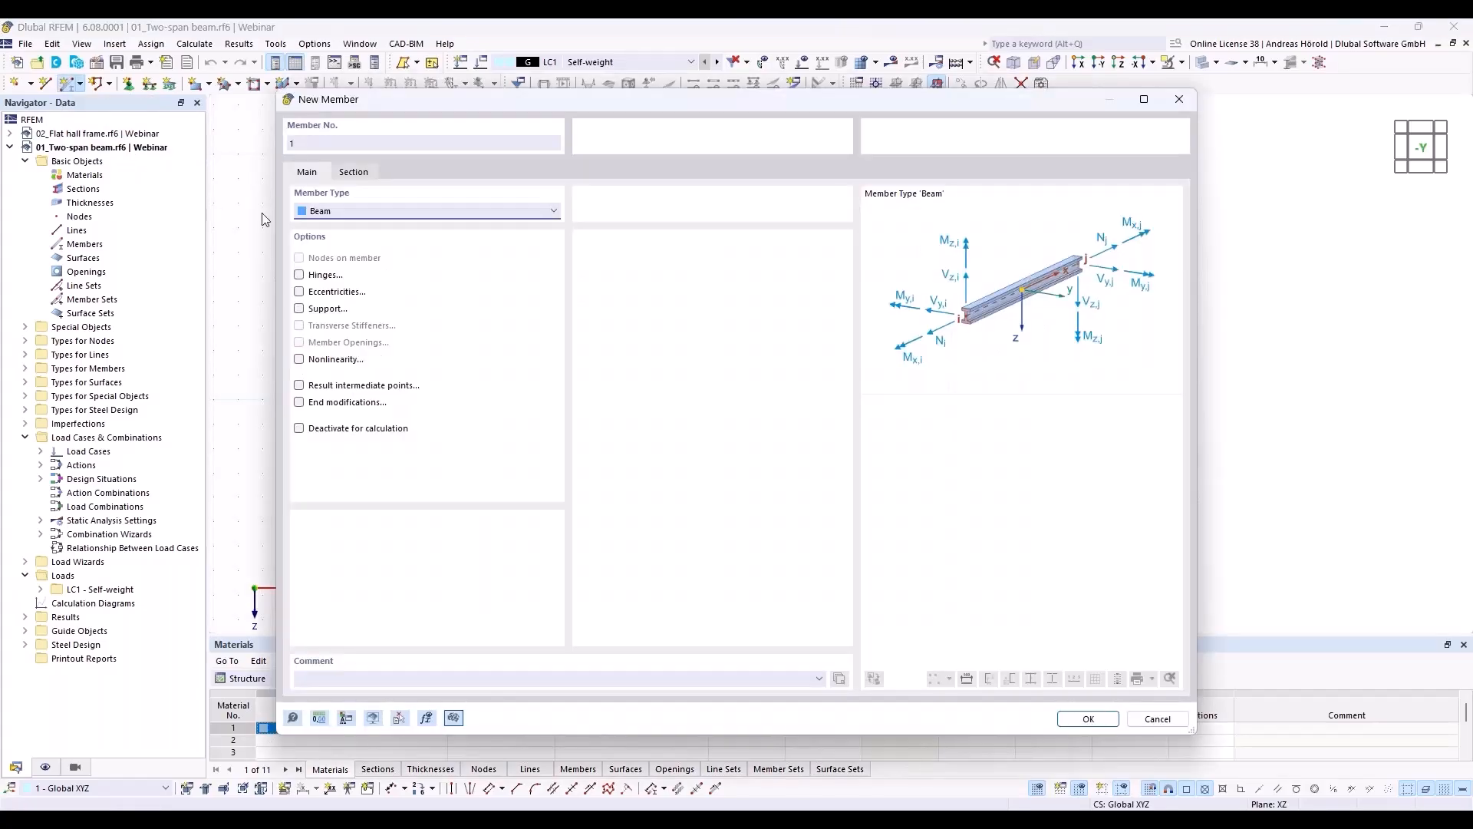
click(352, 174)
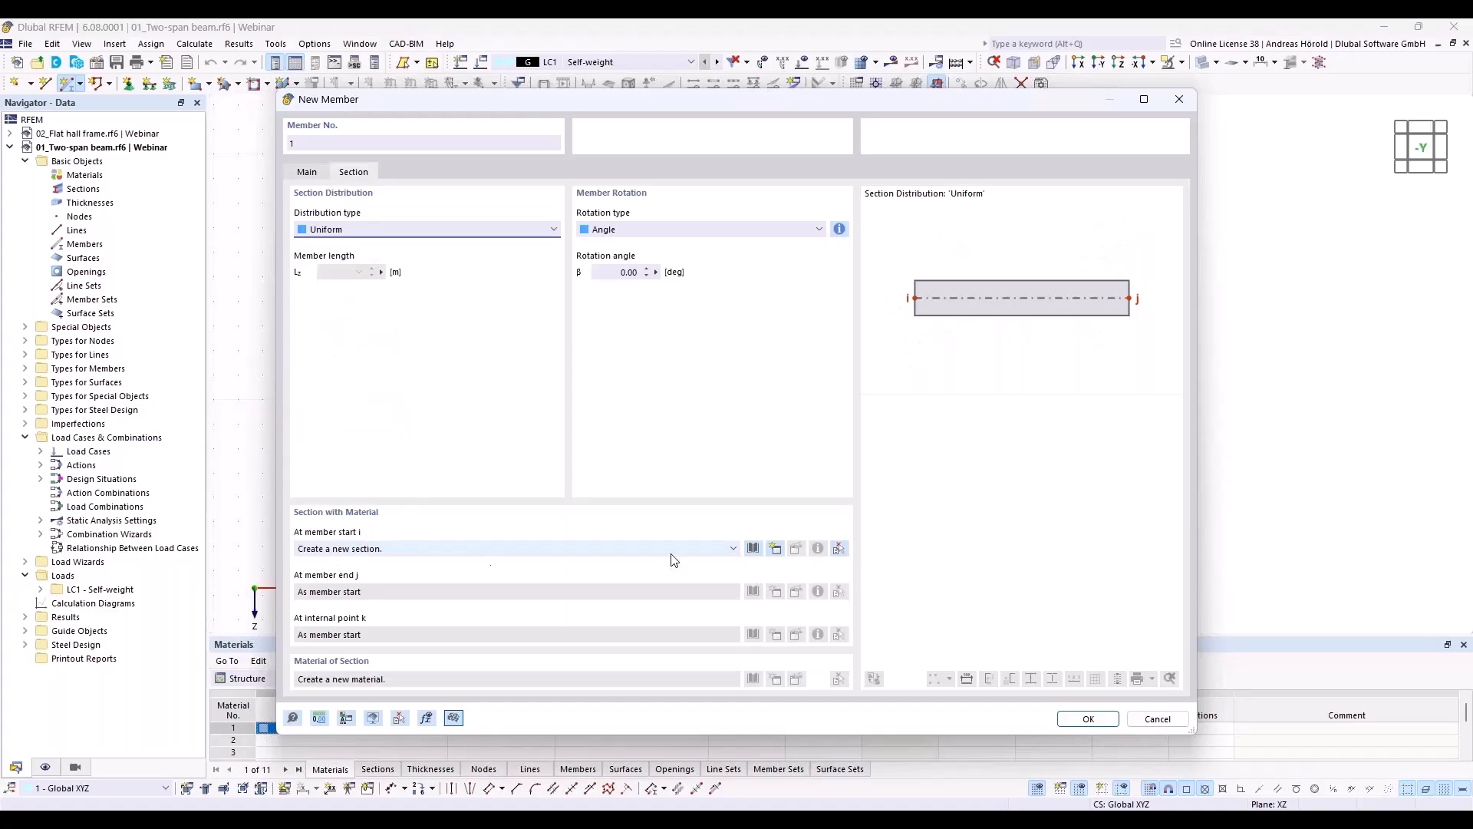
click(753, 549)
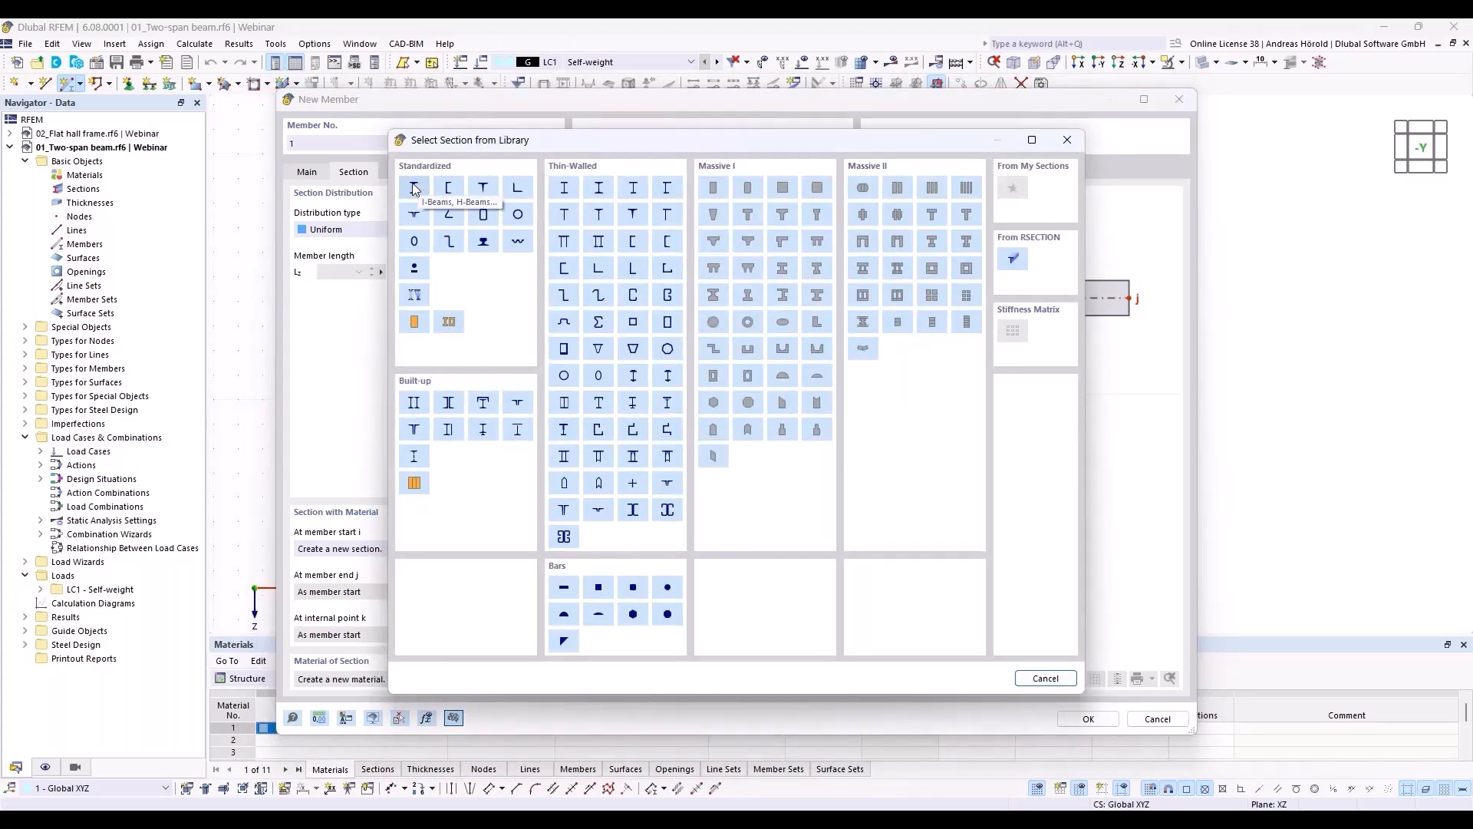
click(415, 188)
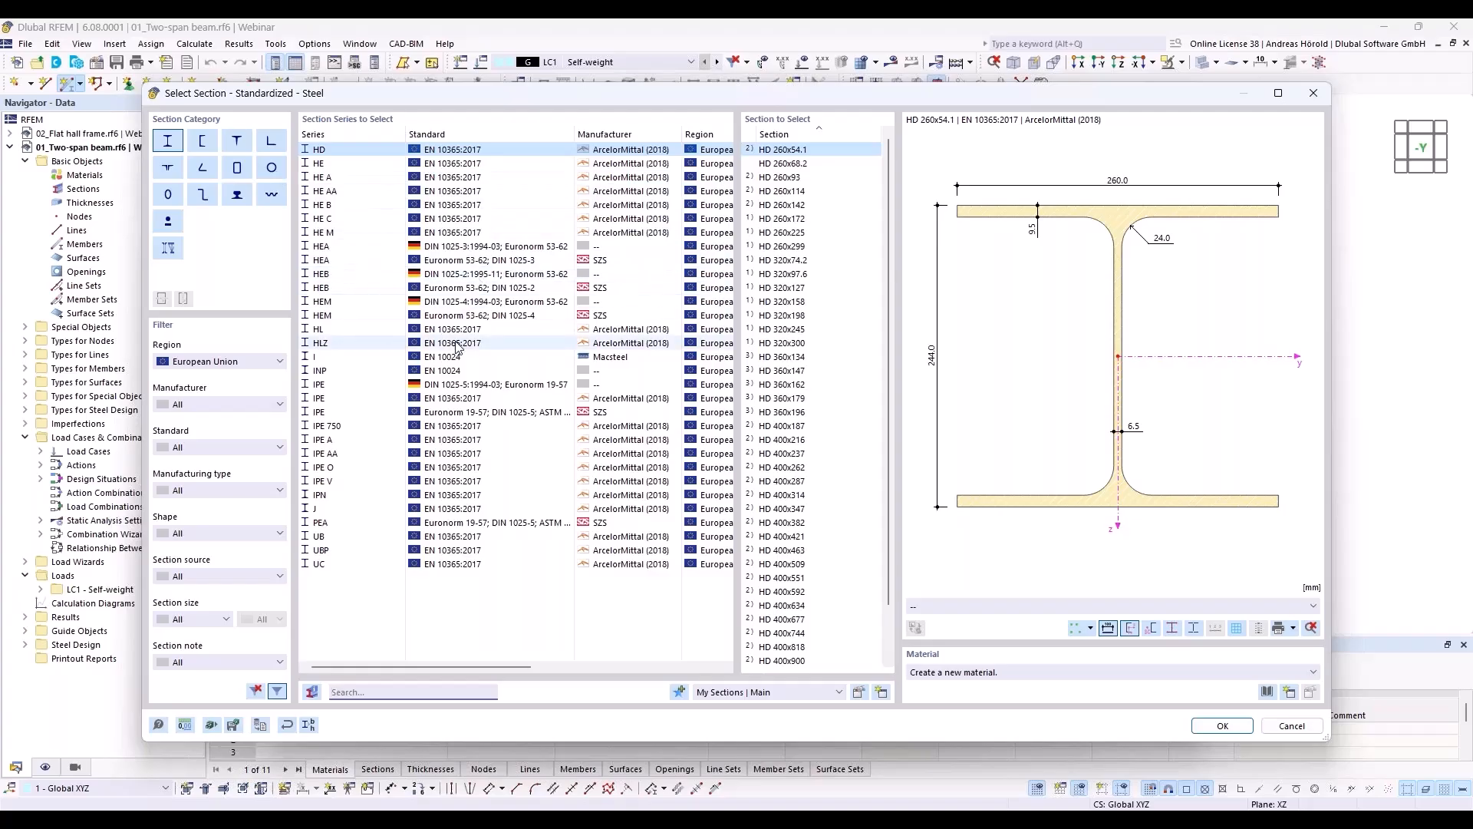
click(349, 398)
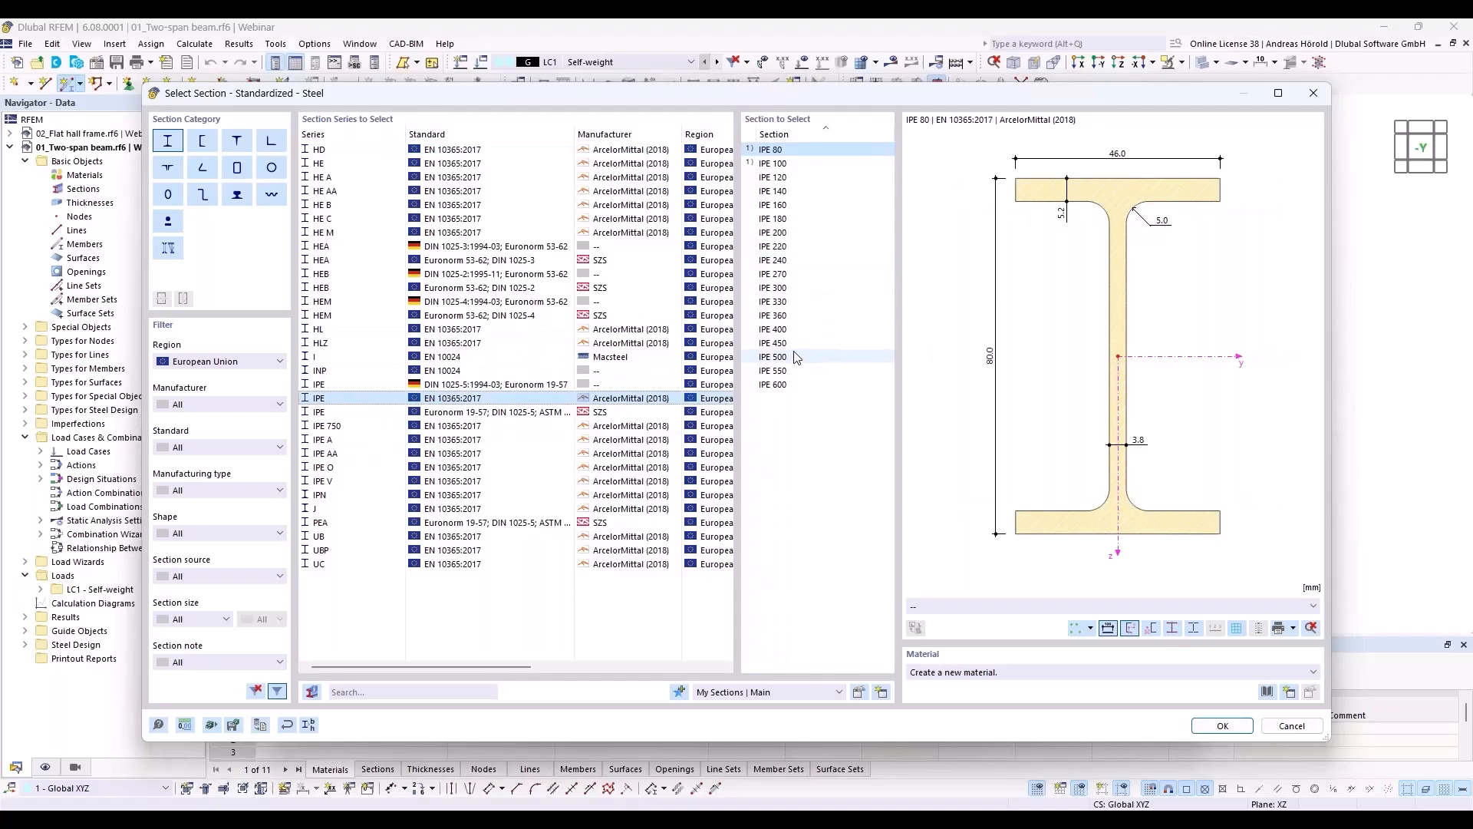
click(790, 370)
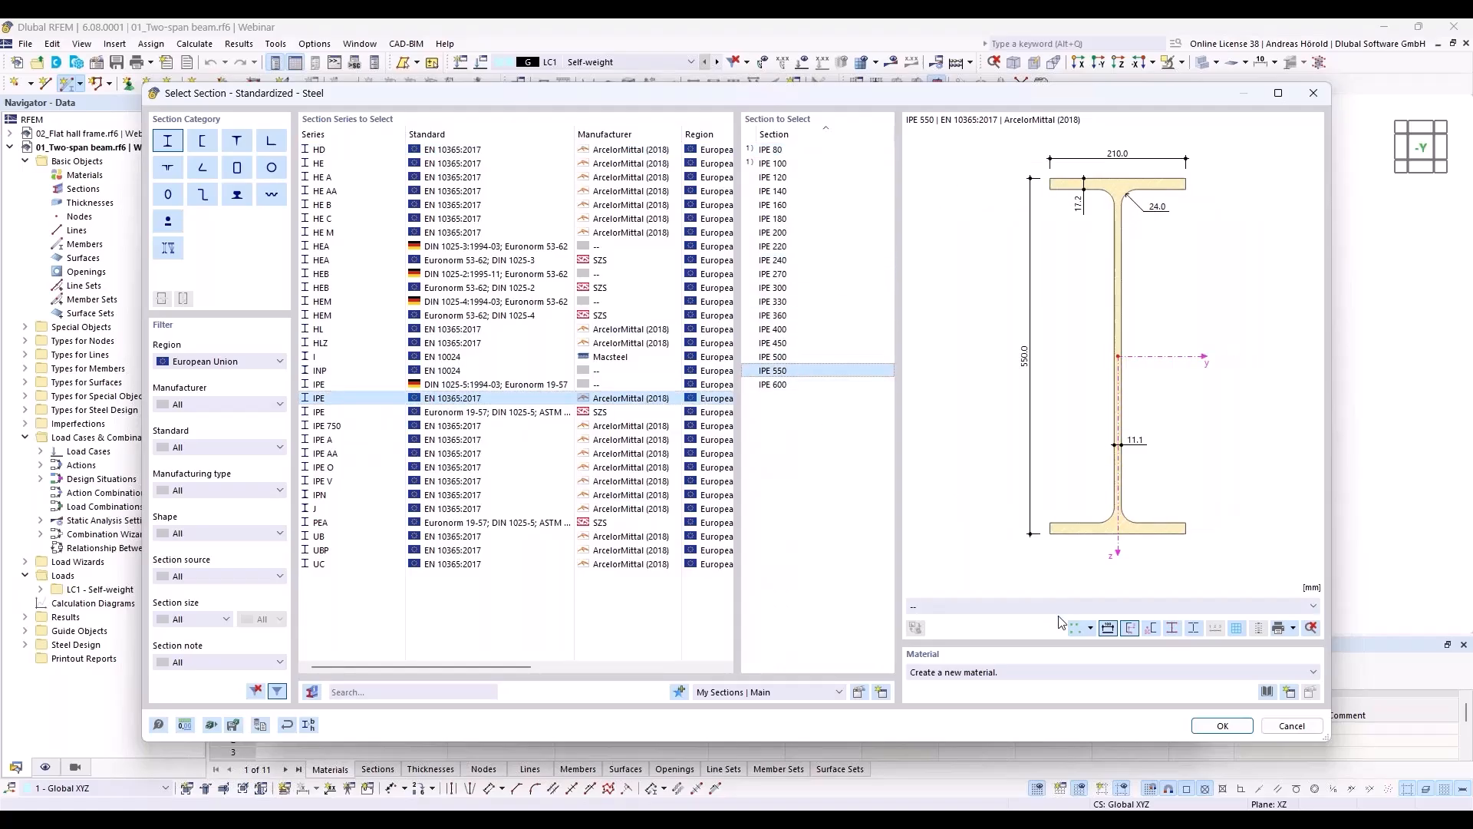
- Examine the region, material type and subtype filters and several Steel S series in the section's material library
click(1266, 693)
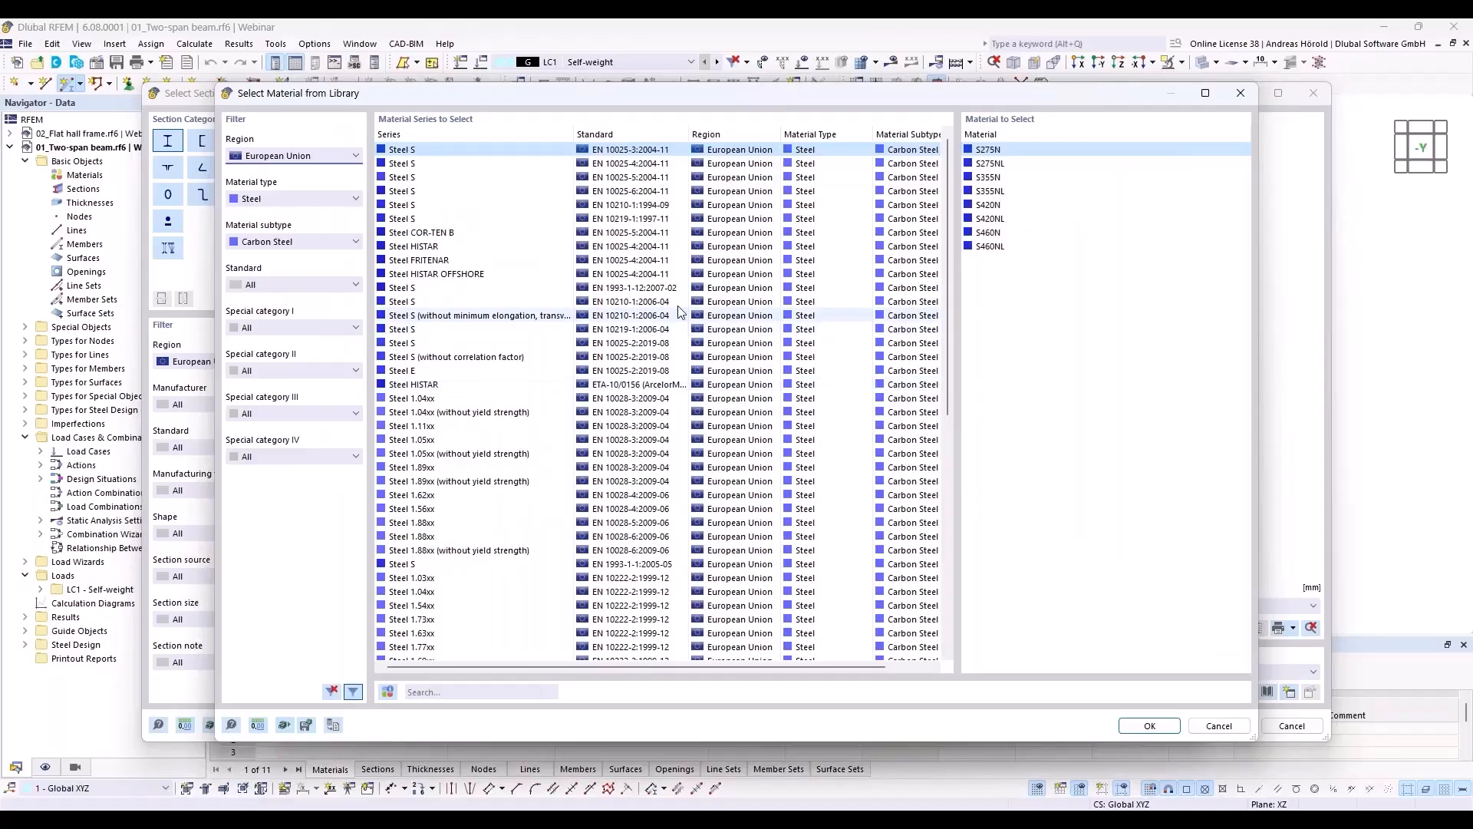
click(299, 156)
click(299, 156)
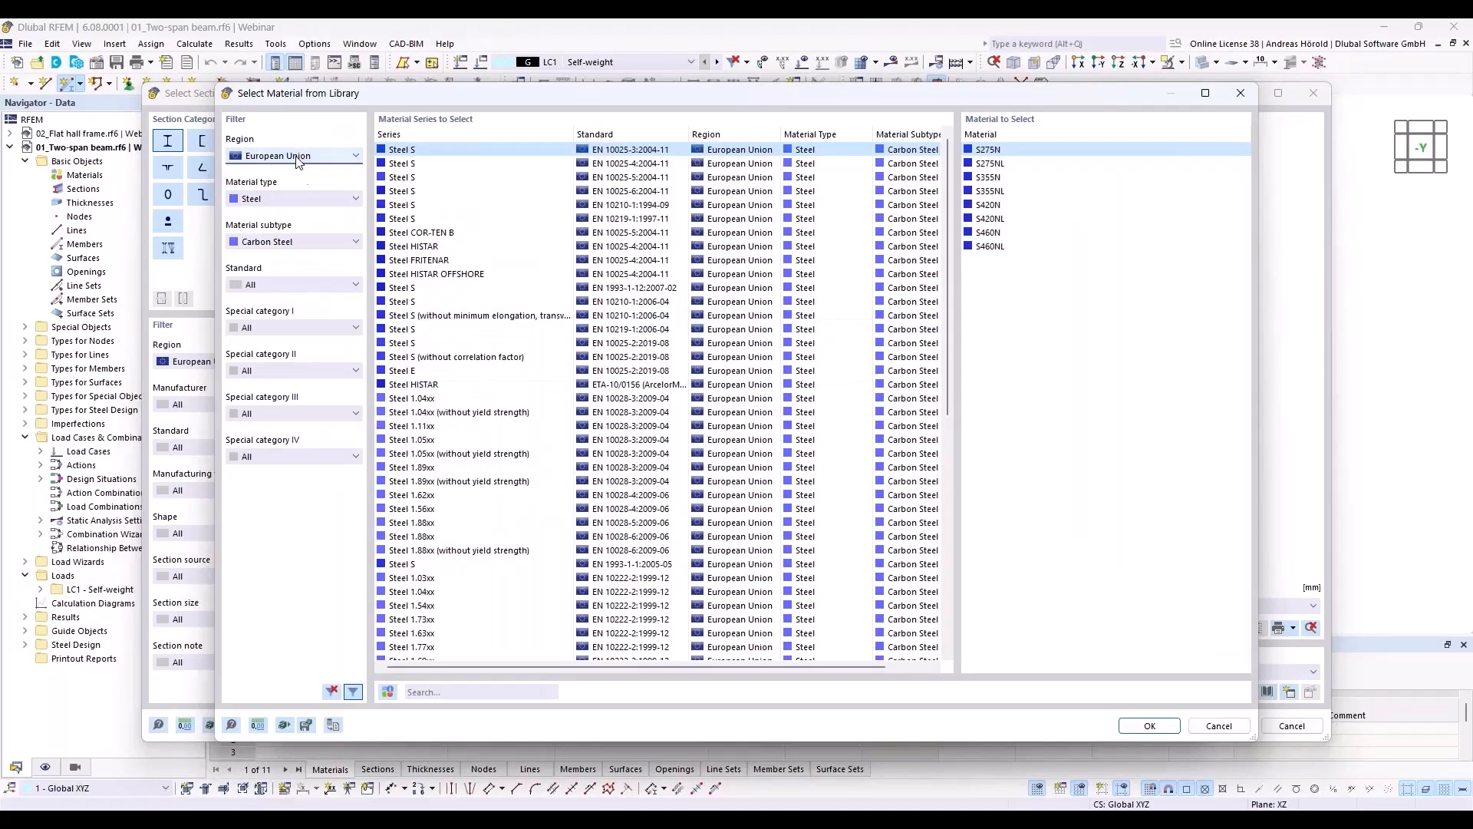
click(308, 199)
click(308, 199)
click(310, 241)
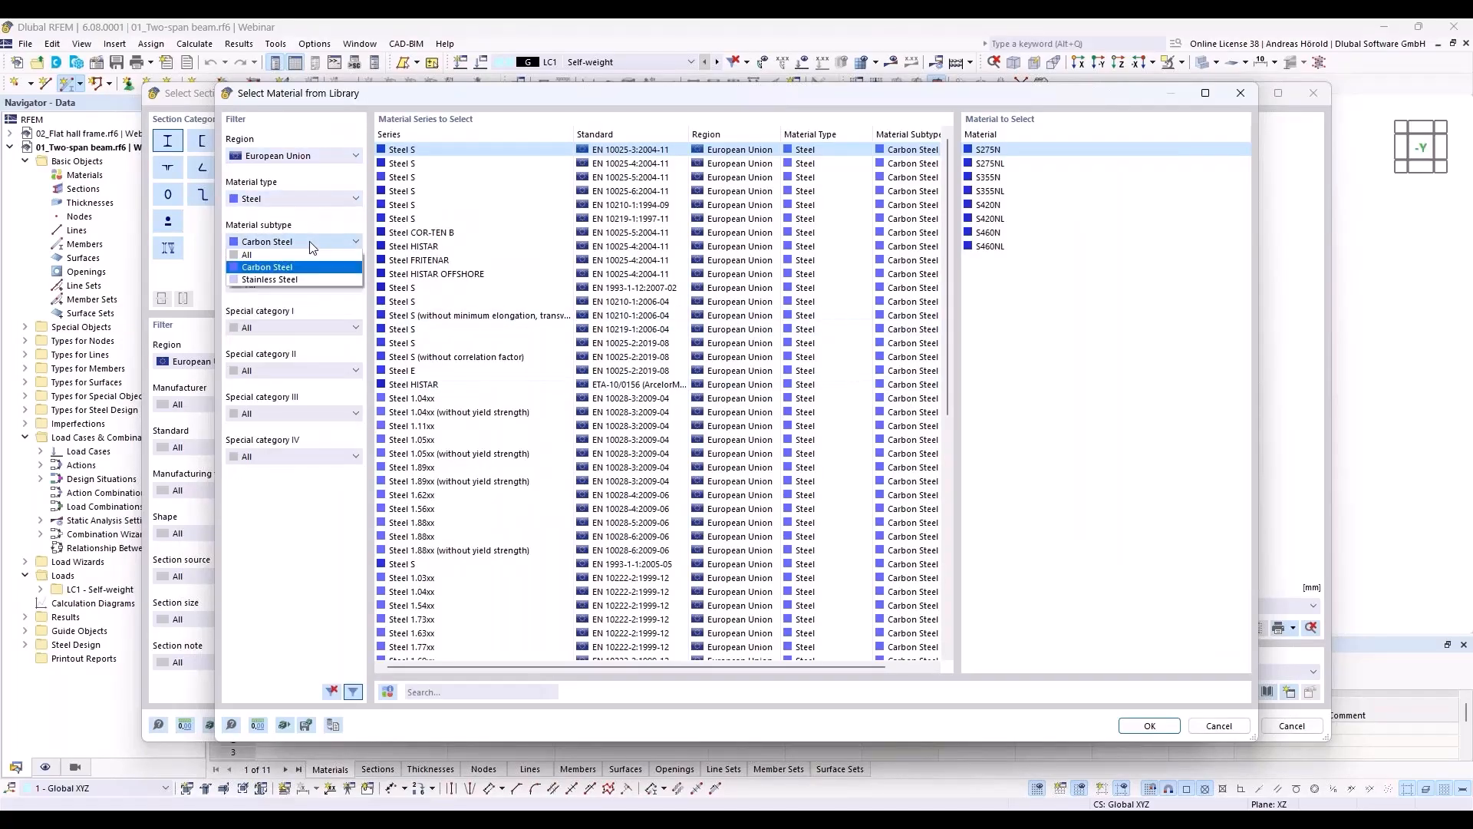
click(310, 241)
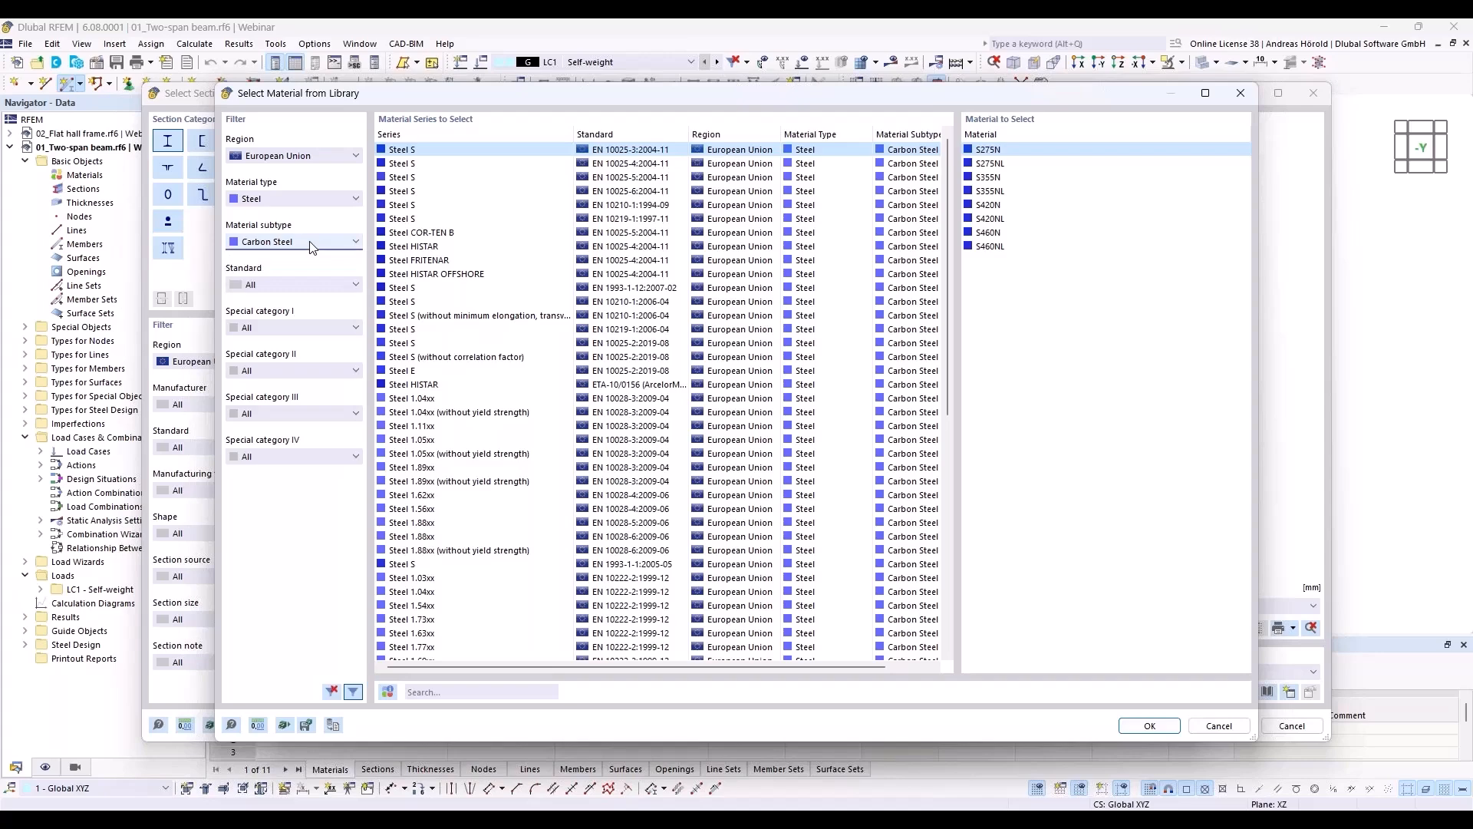
click(422, 163)
click(427, 177)
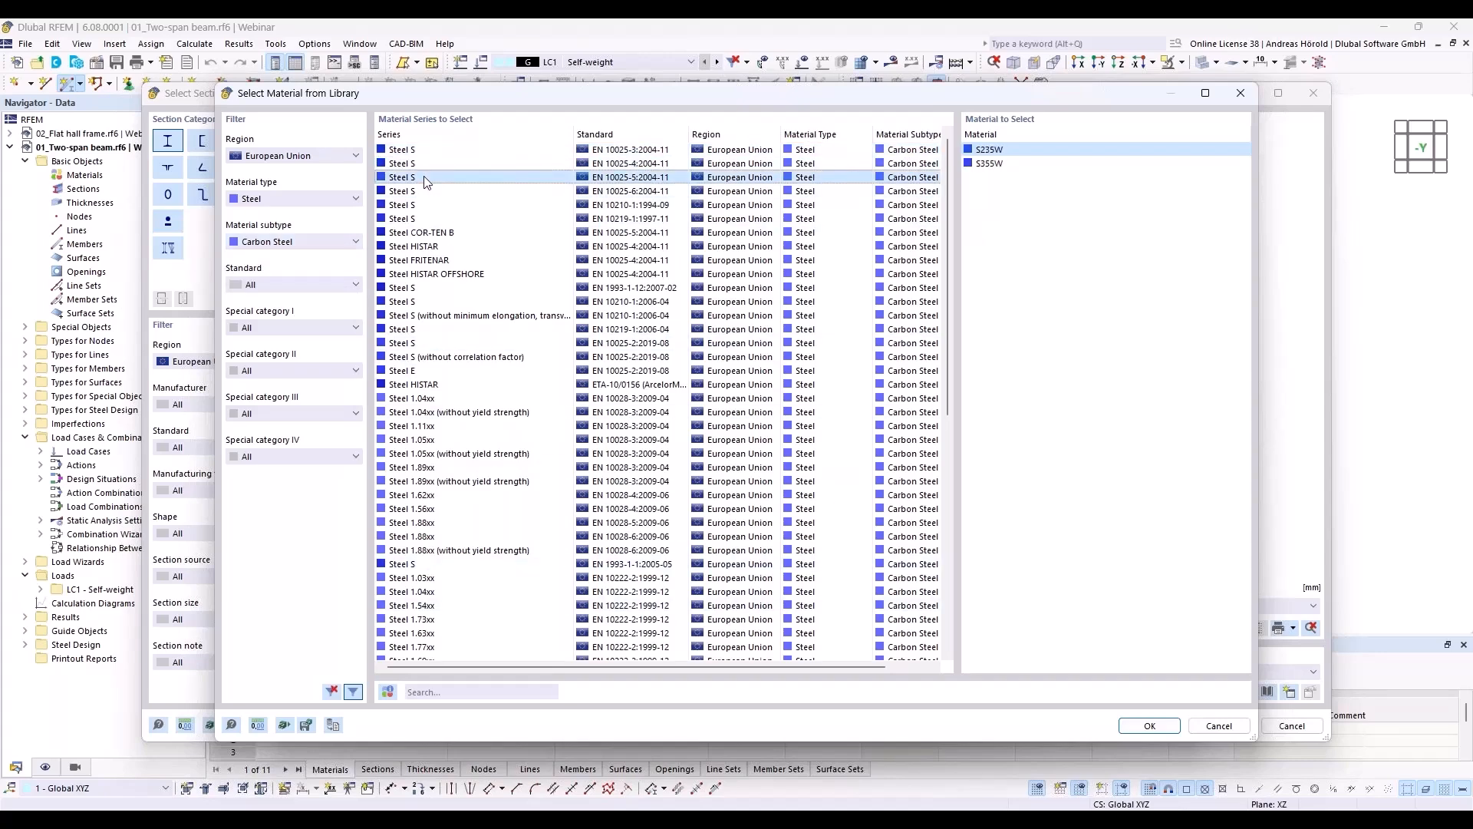
click(429, 191)
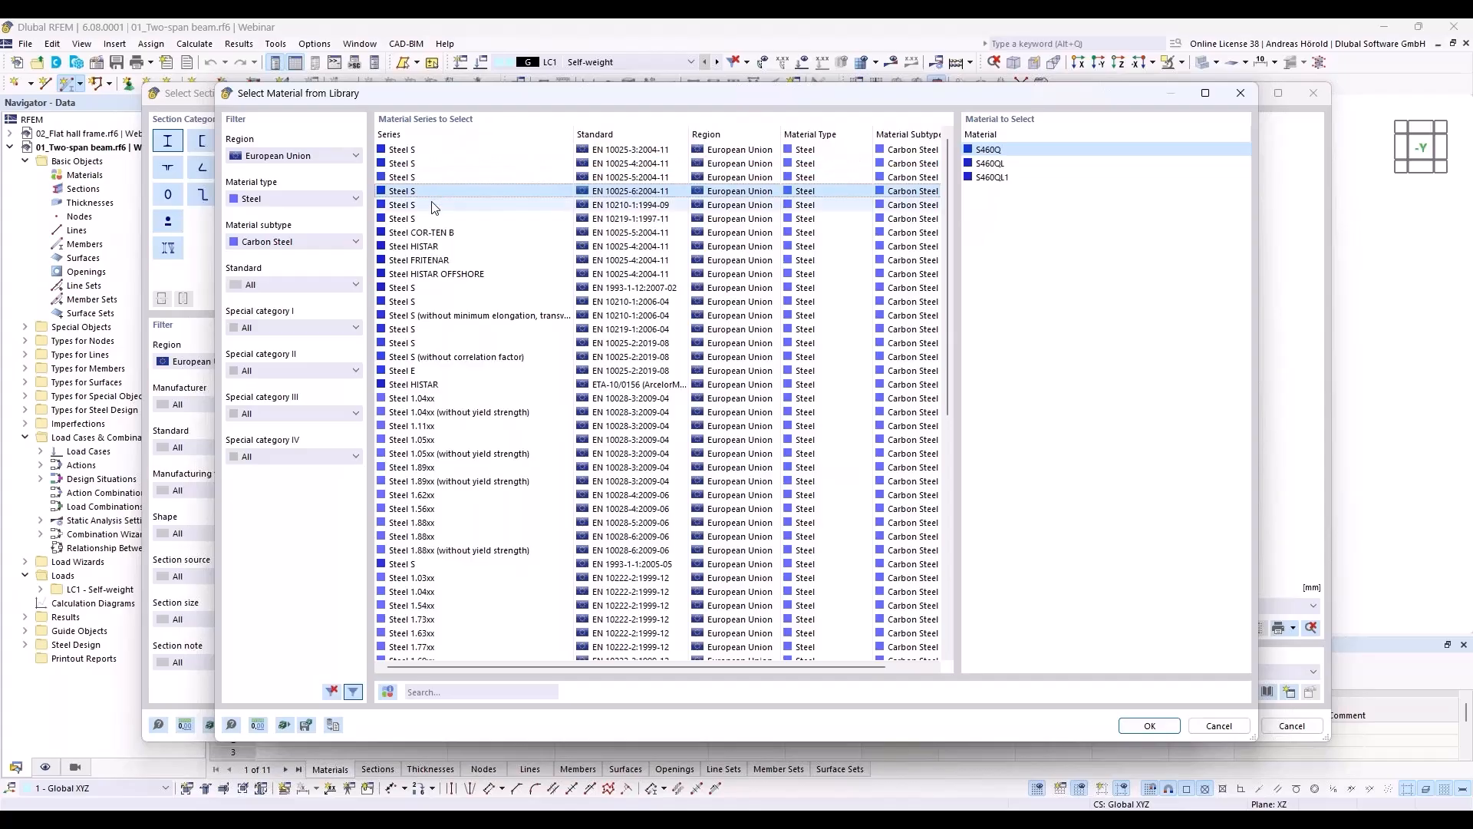
click(434, 205)
click(432, 219)
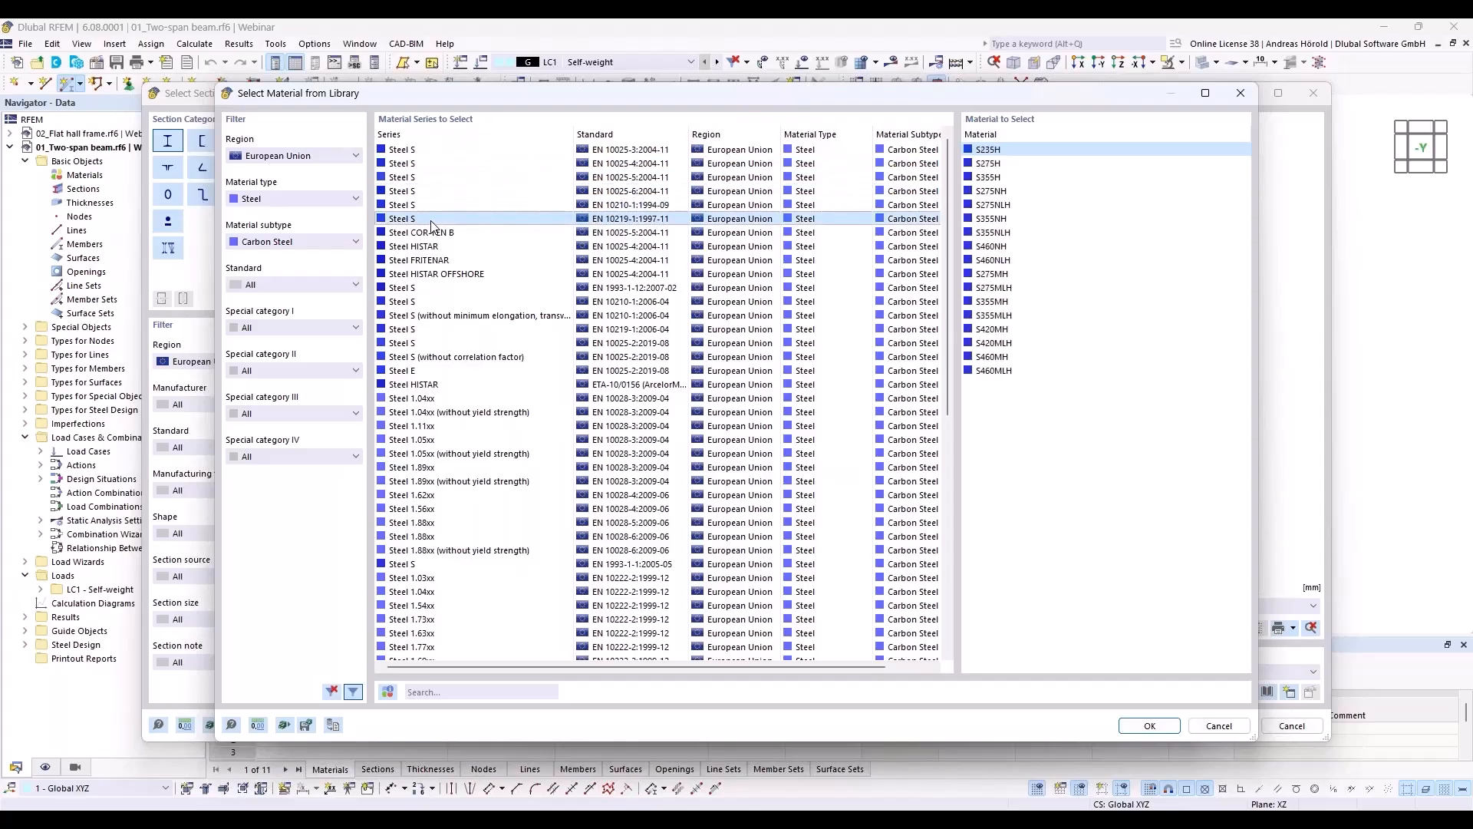
- Assign material S235 from the Steel S series of EN 1993-1-1:2005-05 to the IPE 550 section and accept the section
click(438, 565)
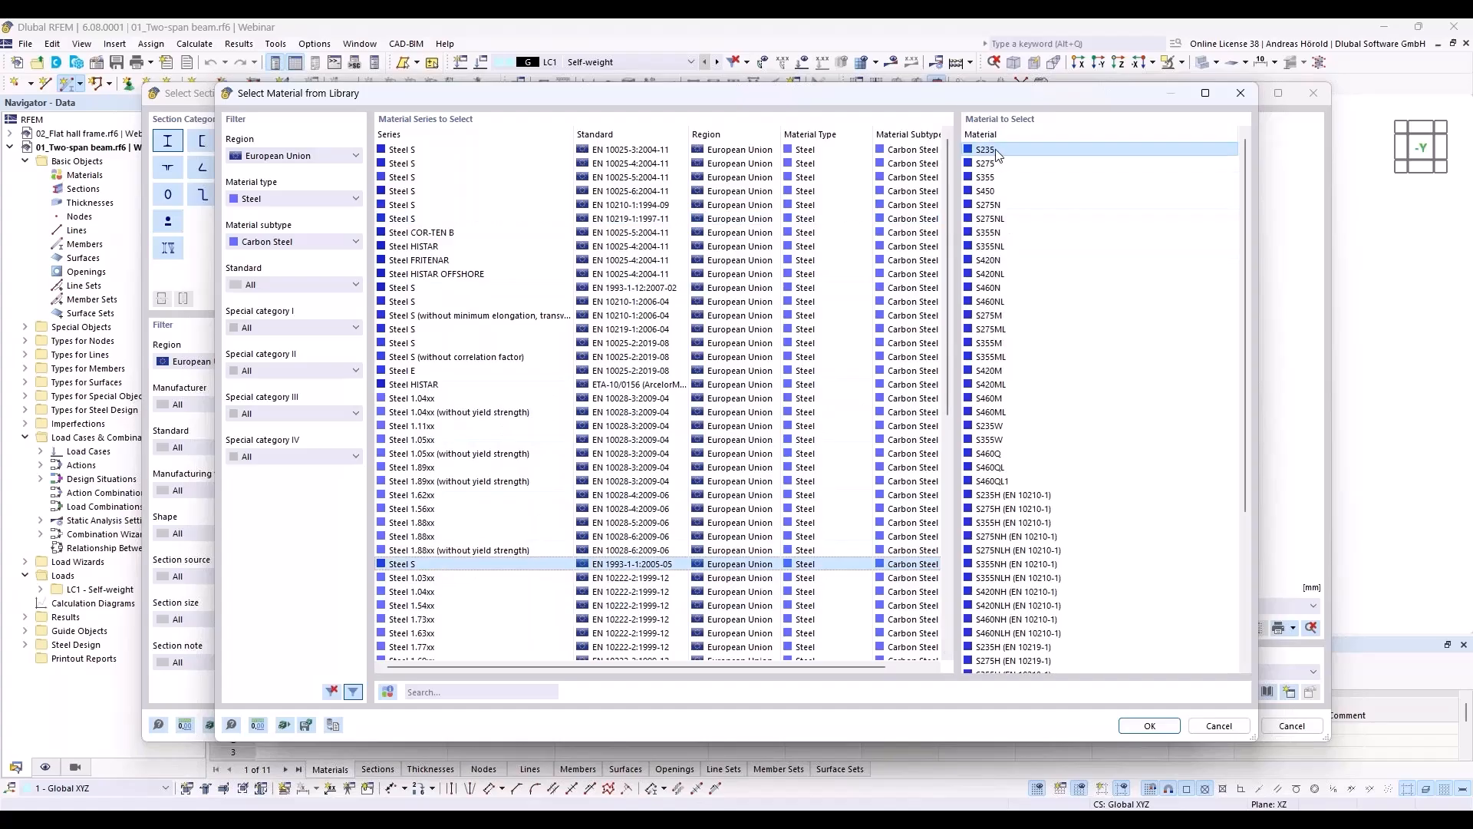
click(1146, 724)
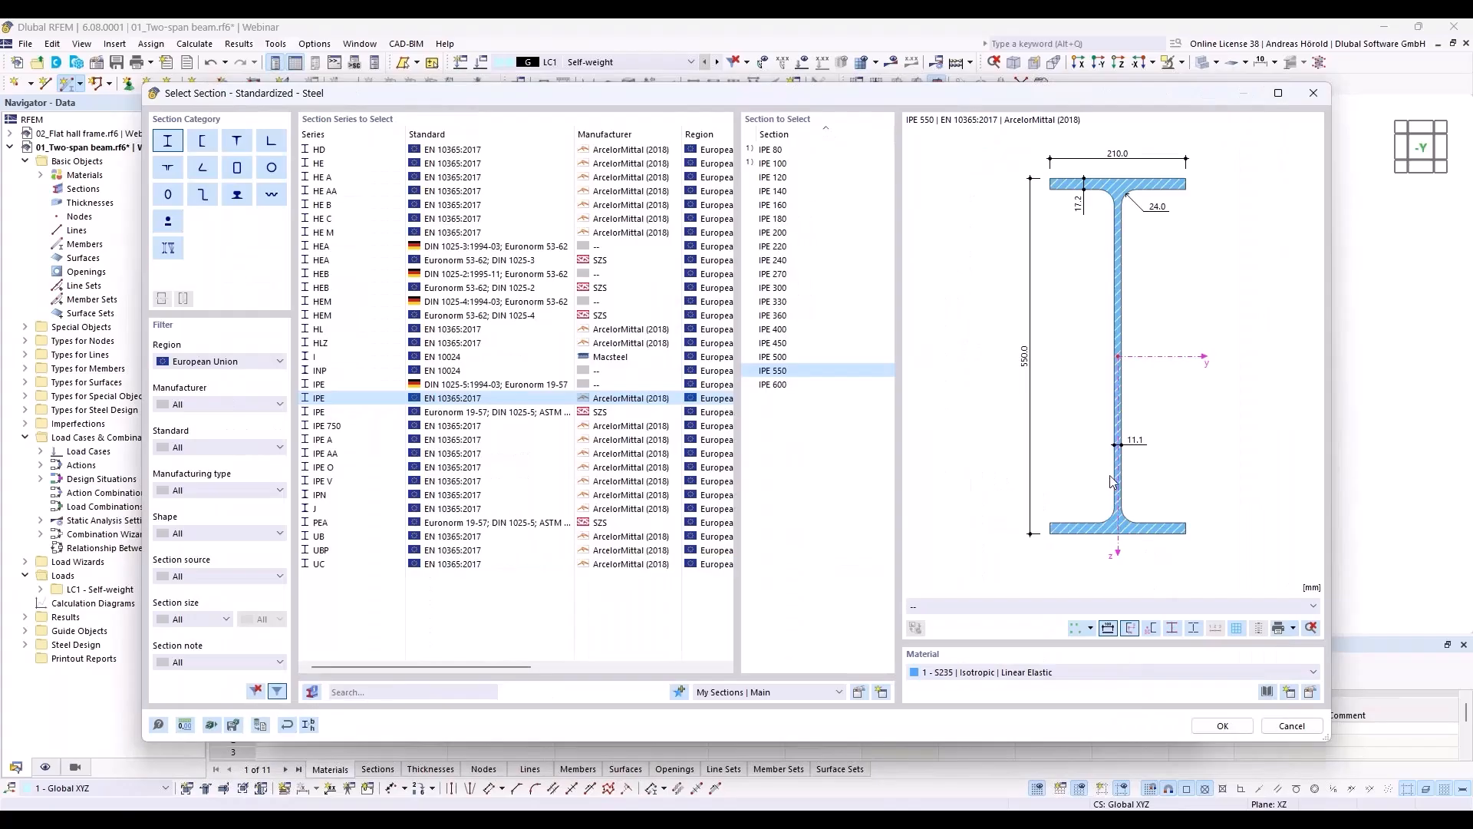
click(1231, 730)
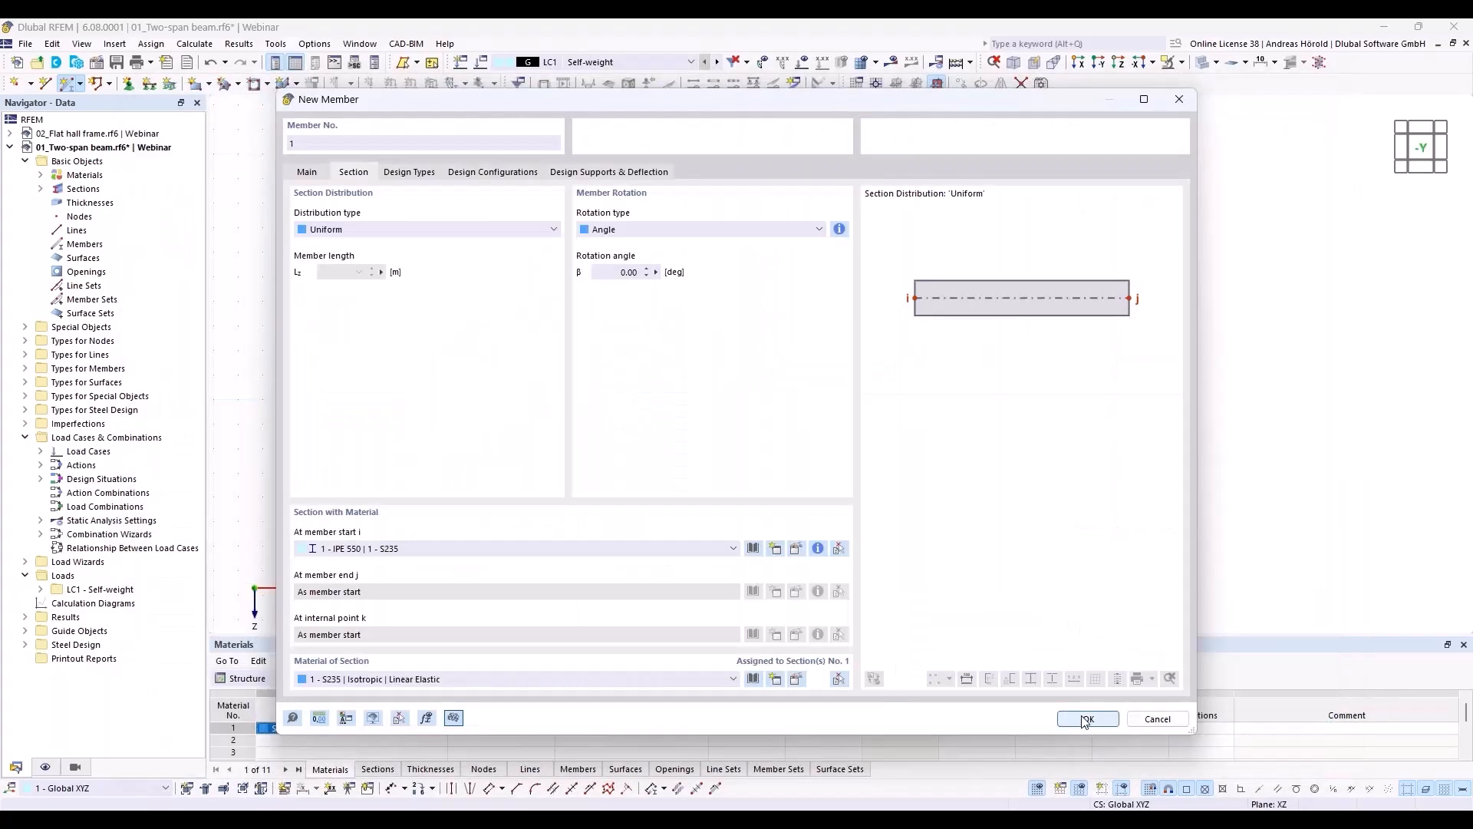
- Place the IPE 550 beam as a single member from the origin to X 24.000 m, Z 0.000 m
click(1087, 718)
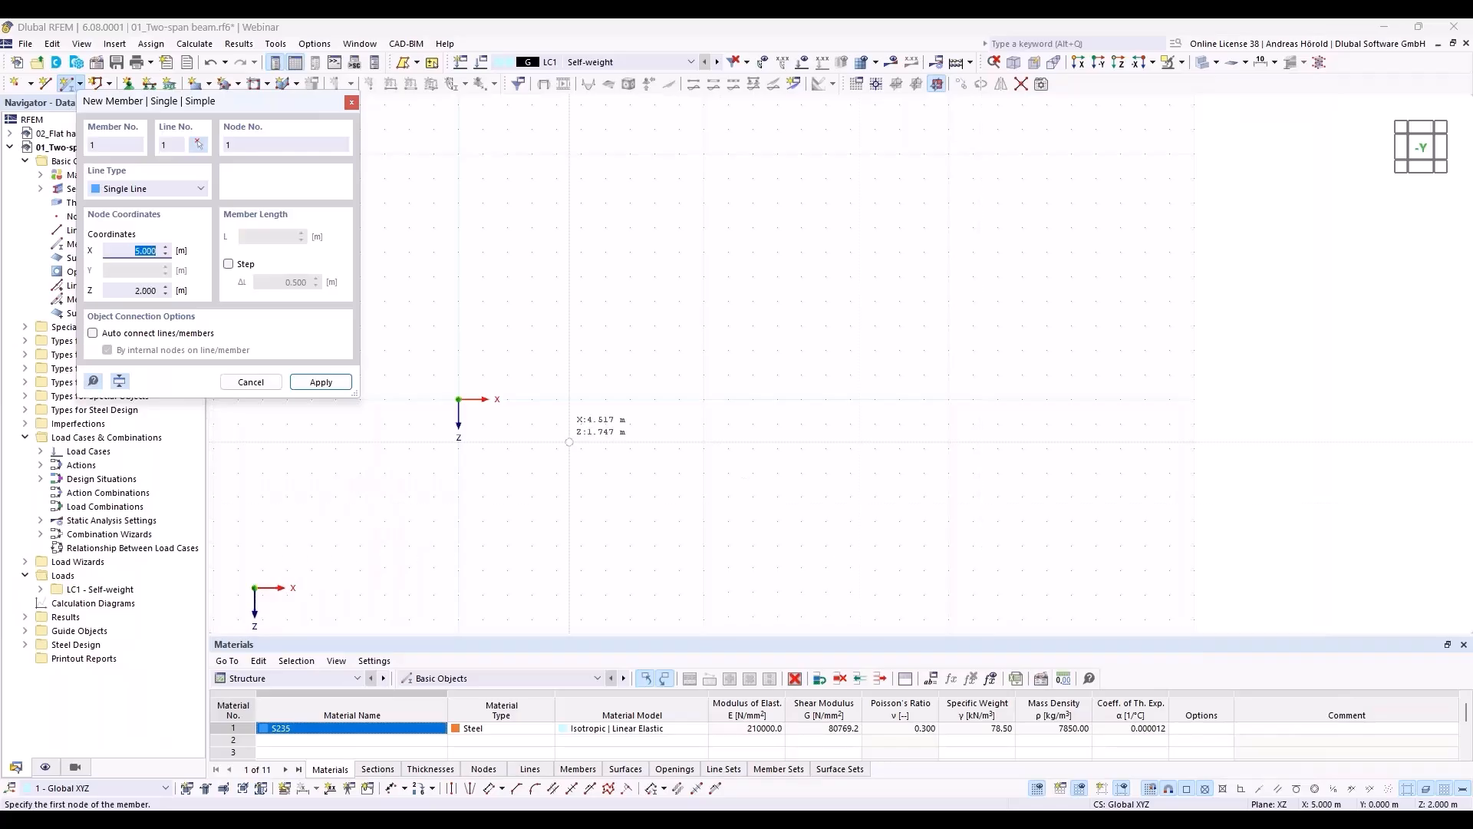
click(458, 399)
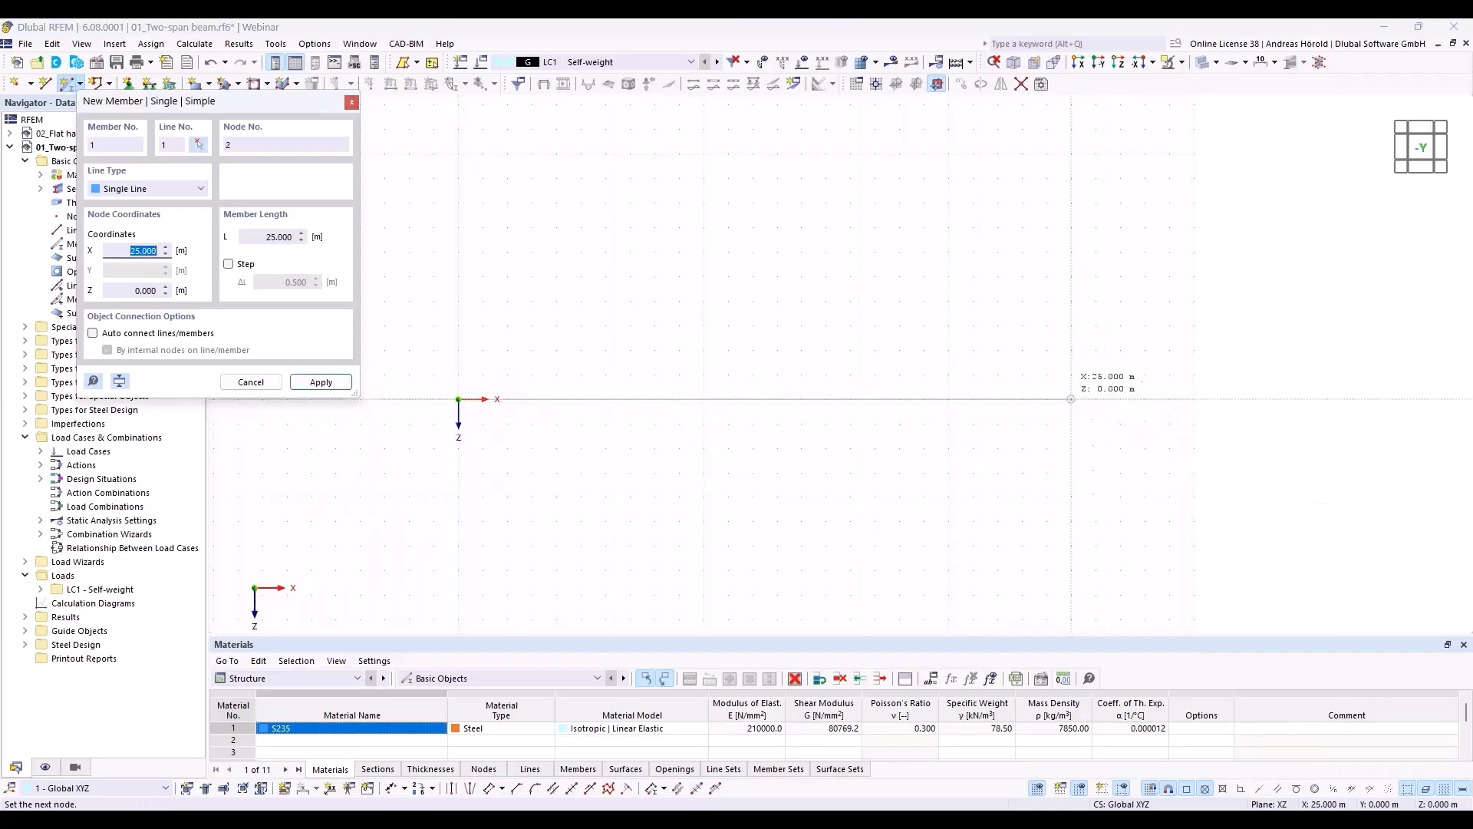
click(1046, 399)
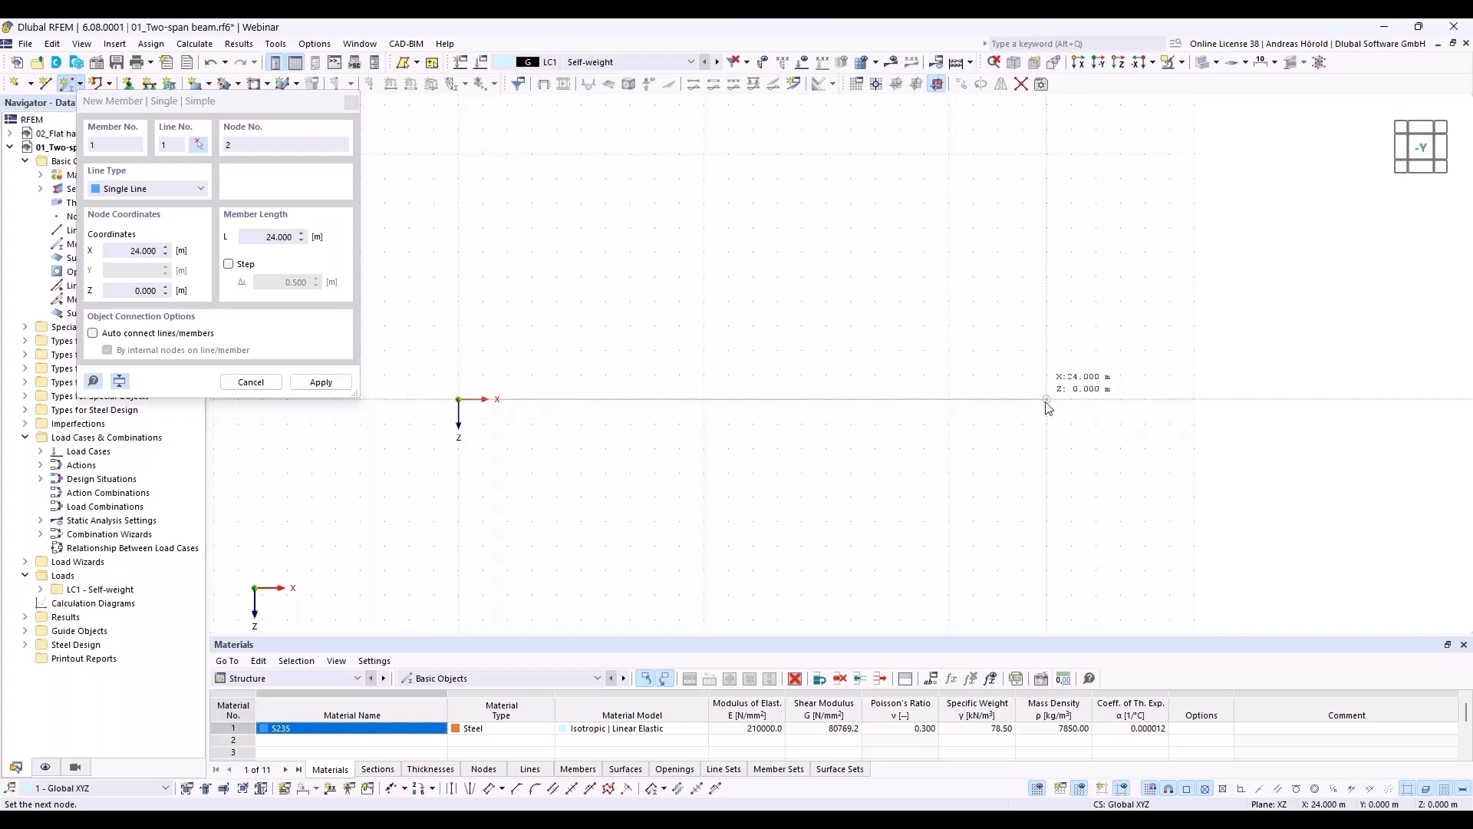
key(Escape)
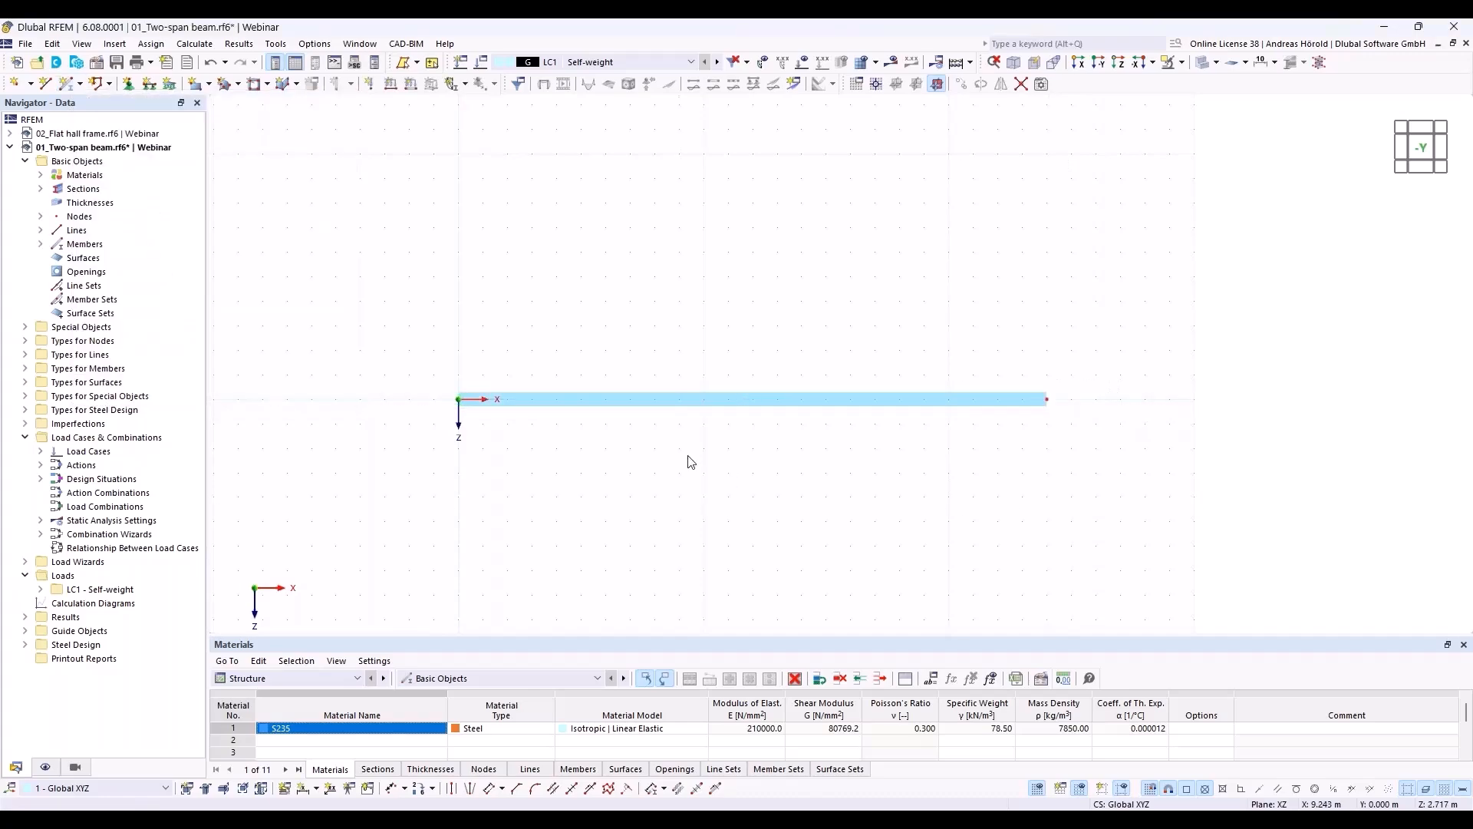
- Add one intermediate node at the beam's middle as an 'On Member' node without dividing the member
right_click(744, 399)
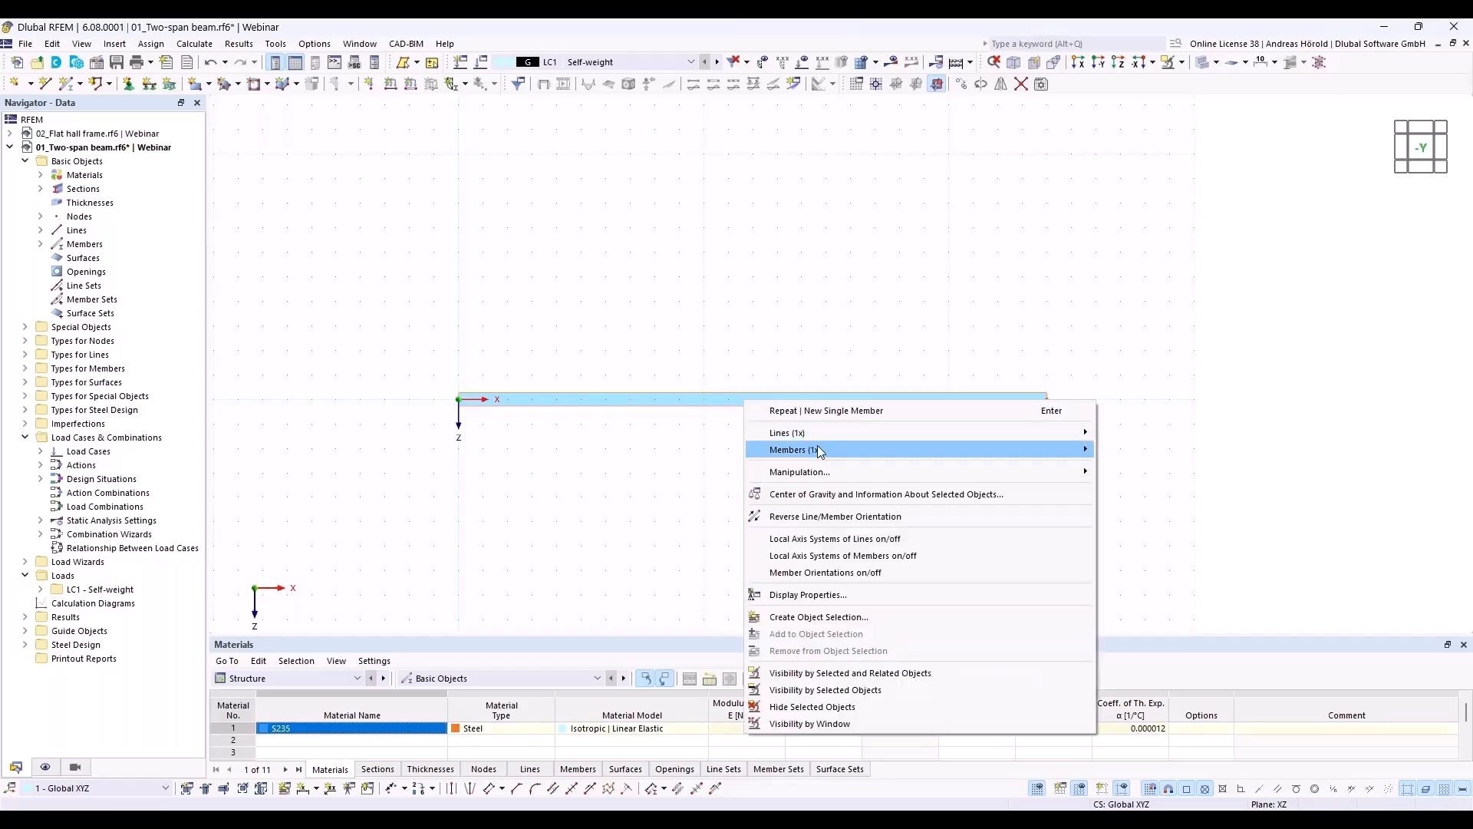
mouse_move(826, 455)
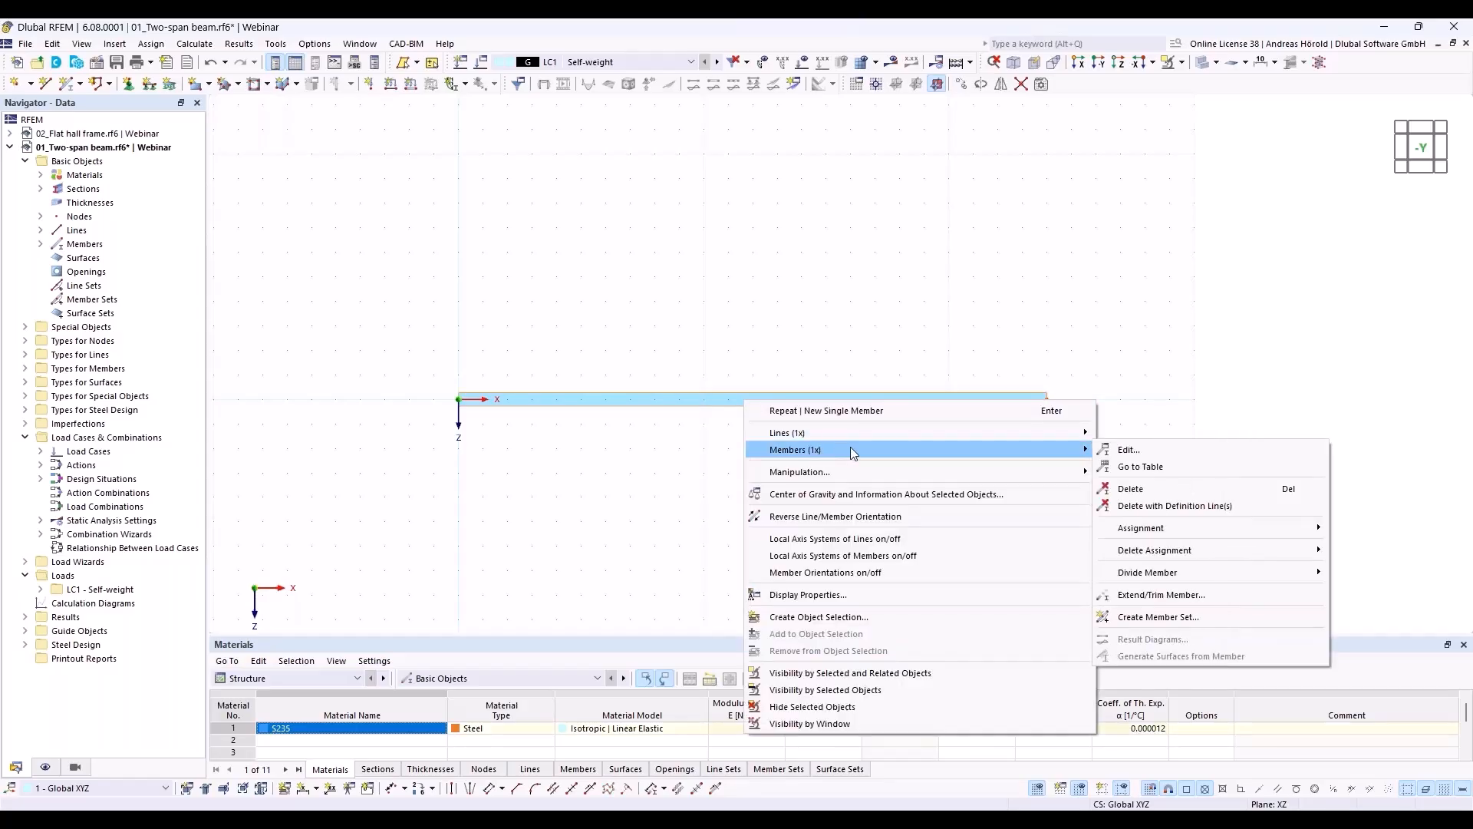
mouse_move(1179, 574)
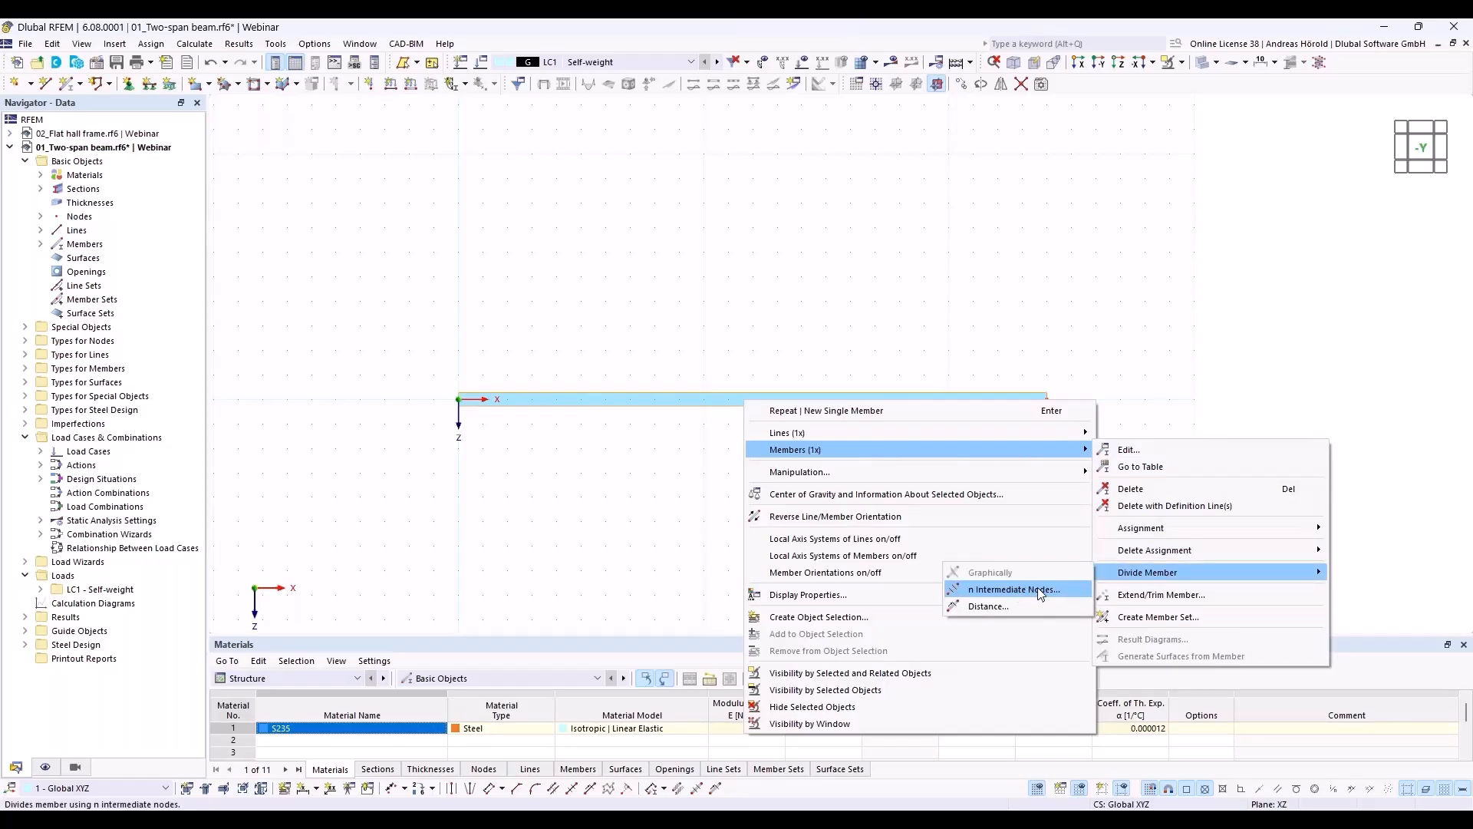
click(1015, 589)
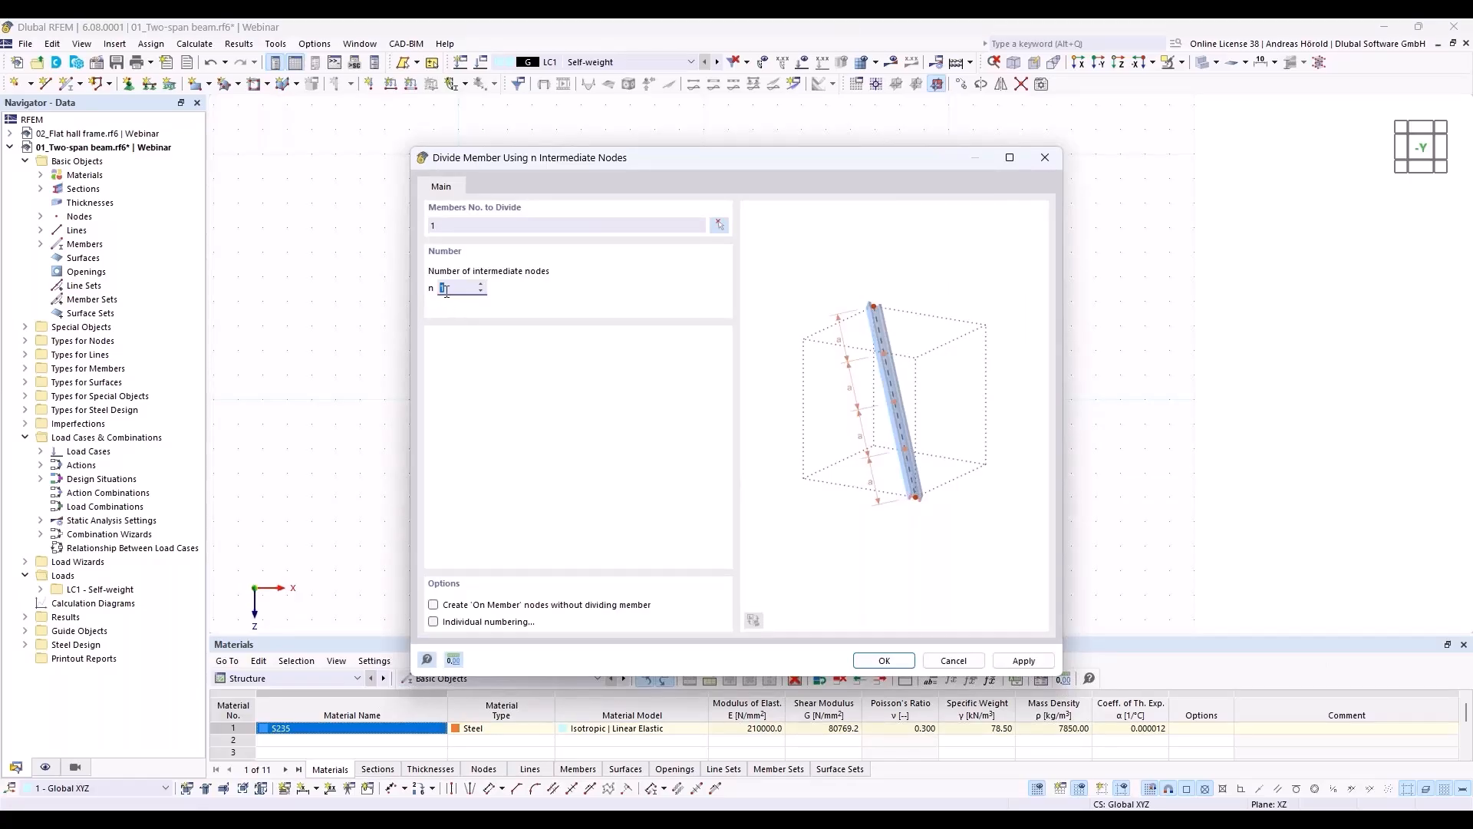
click(434, 605)
click(885, 660)
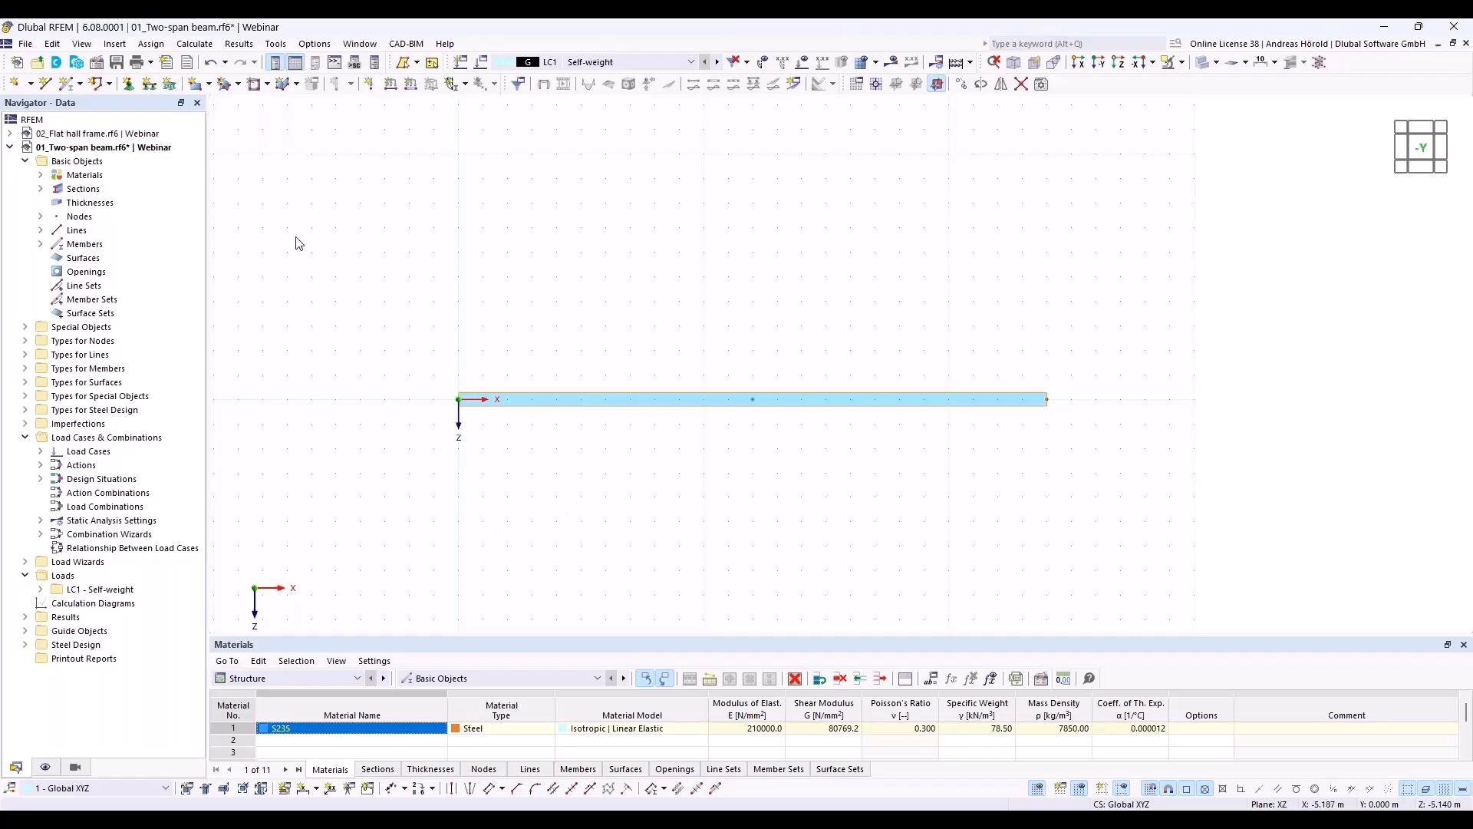
- Assign the Hinged nodal support to the beam's start node at the origin, checking its support conditions without changing them
click(129, 86)
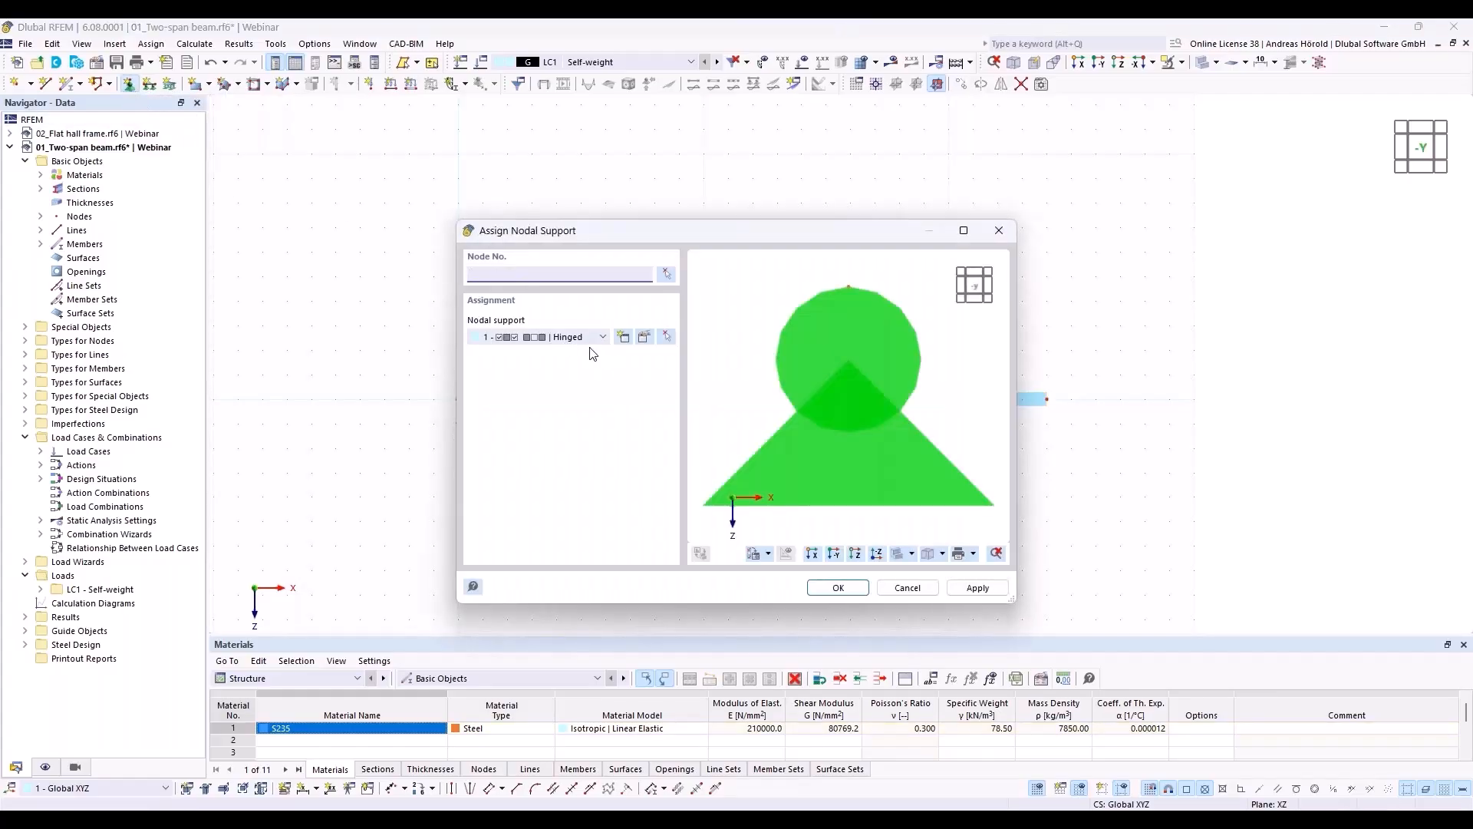
click(644, 339)
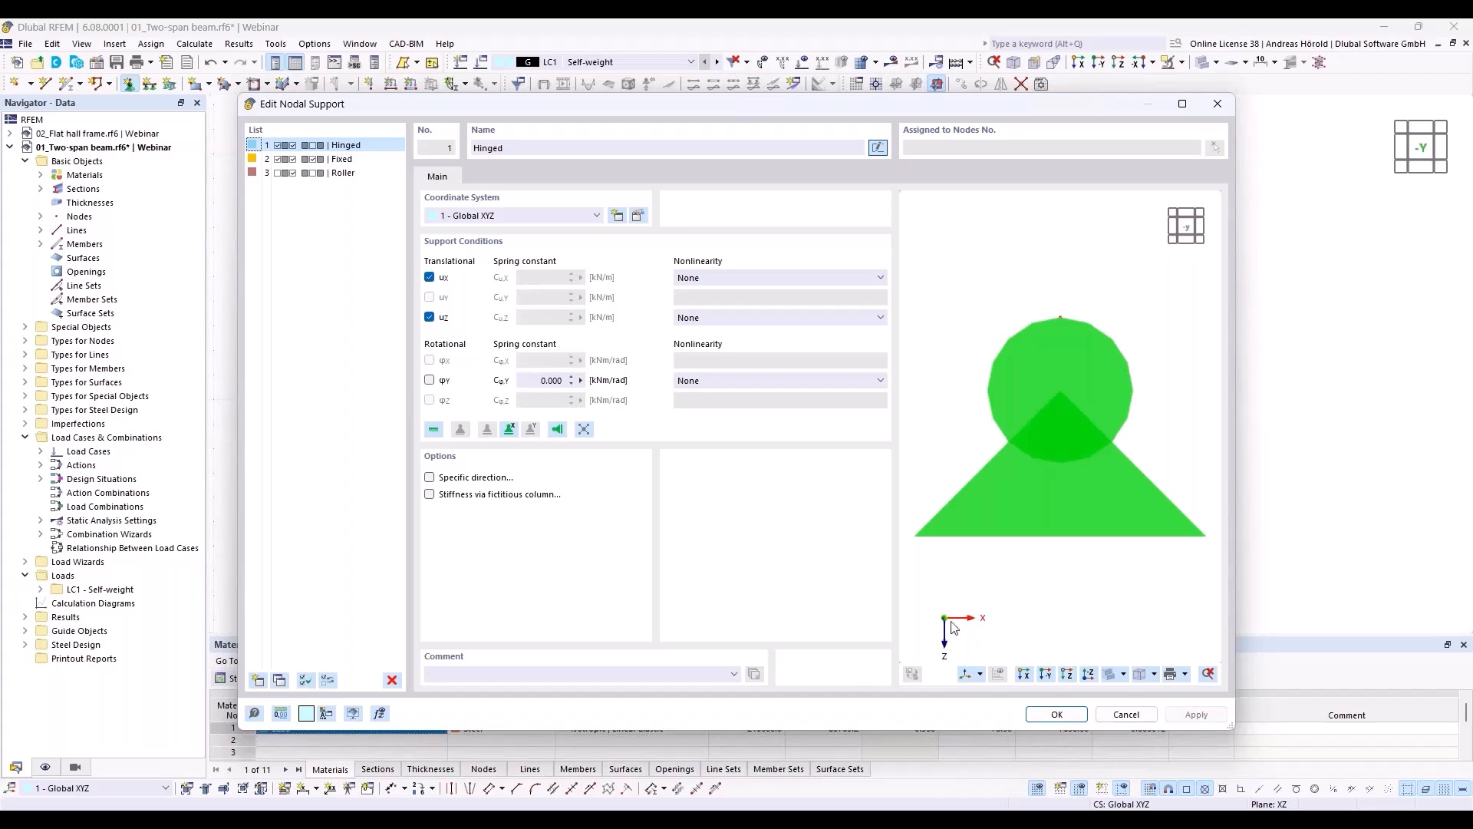
click(1056, 714)
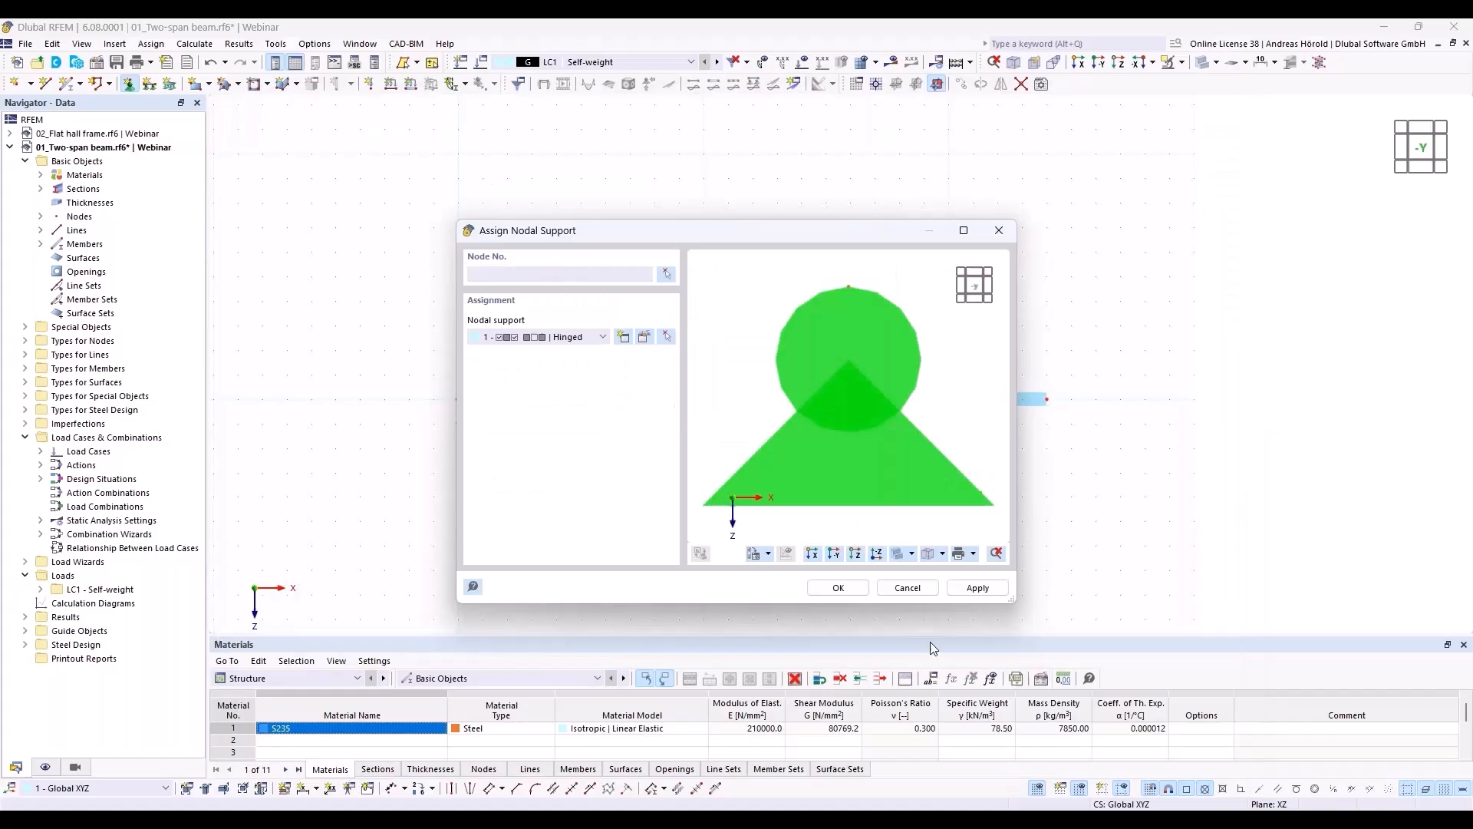
click(838, 586)
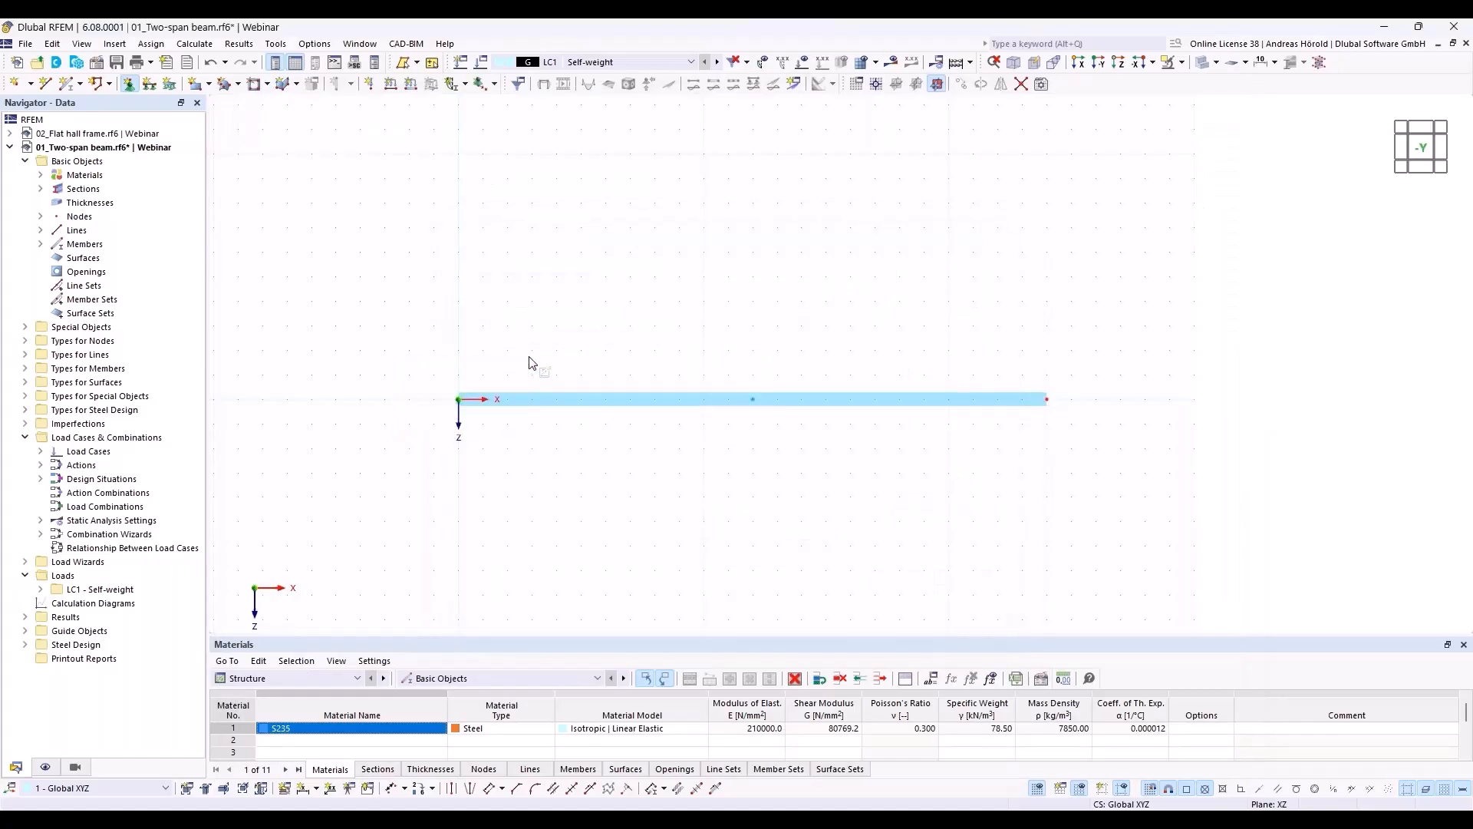
- Enlarge the display size of the nodal support symbol at the beam's start node
scroll(476, 428, up, 4)
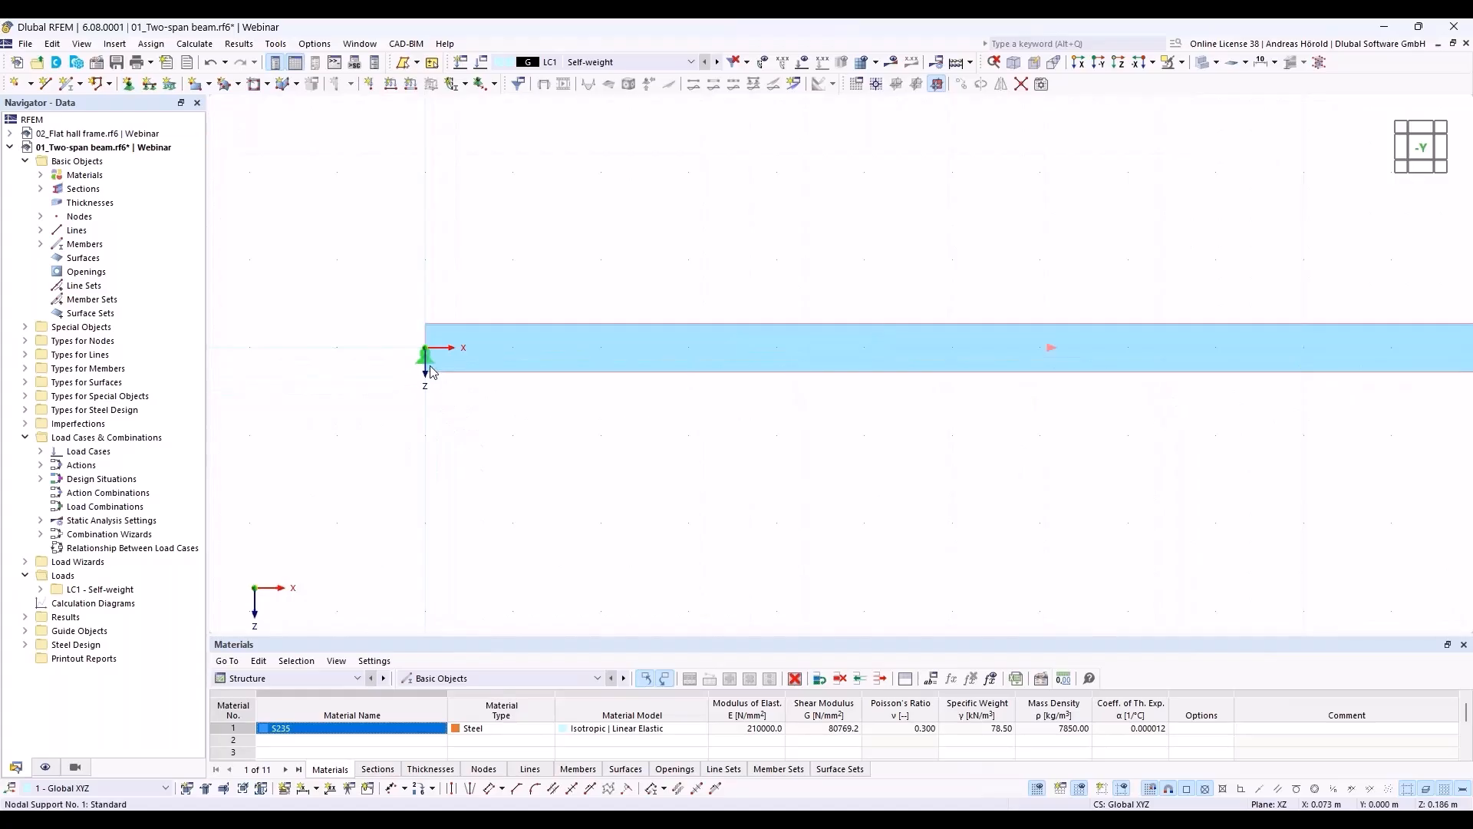
right_click(423, 363)
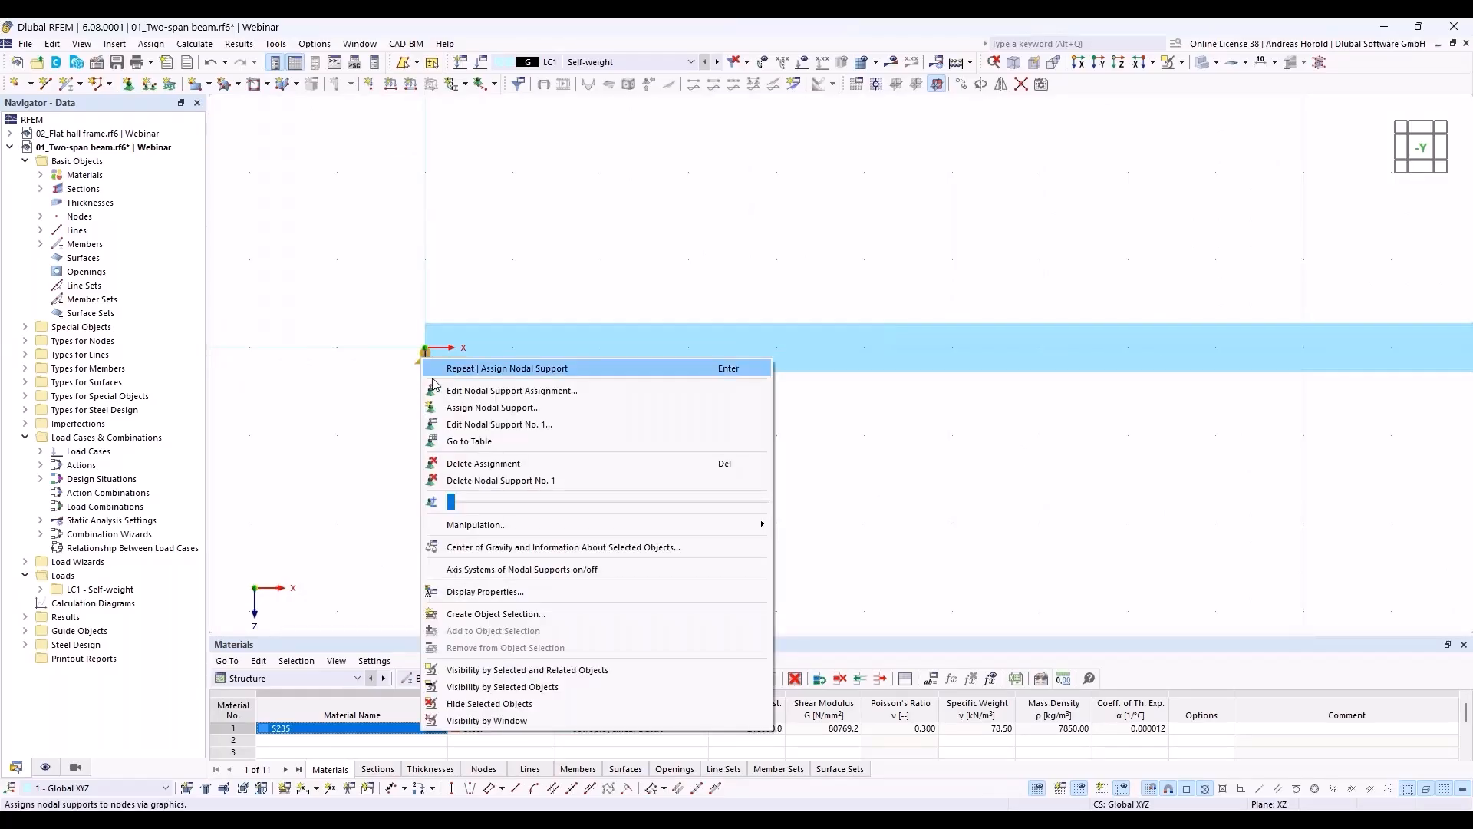
drag(450, 500, 571, 517)
click(848, 504)
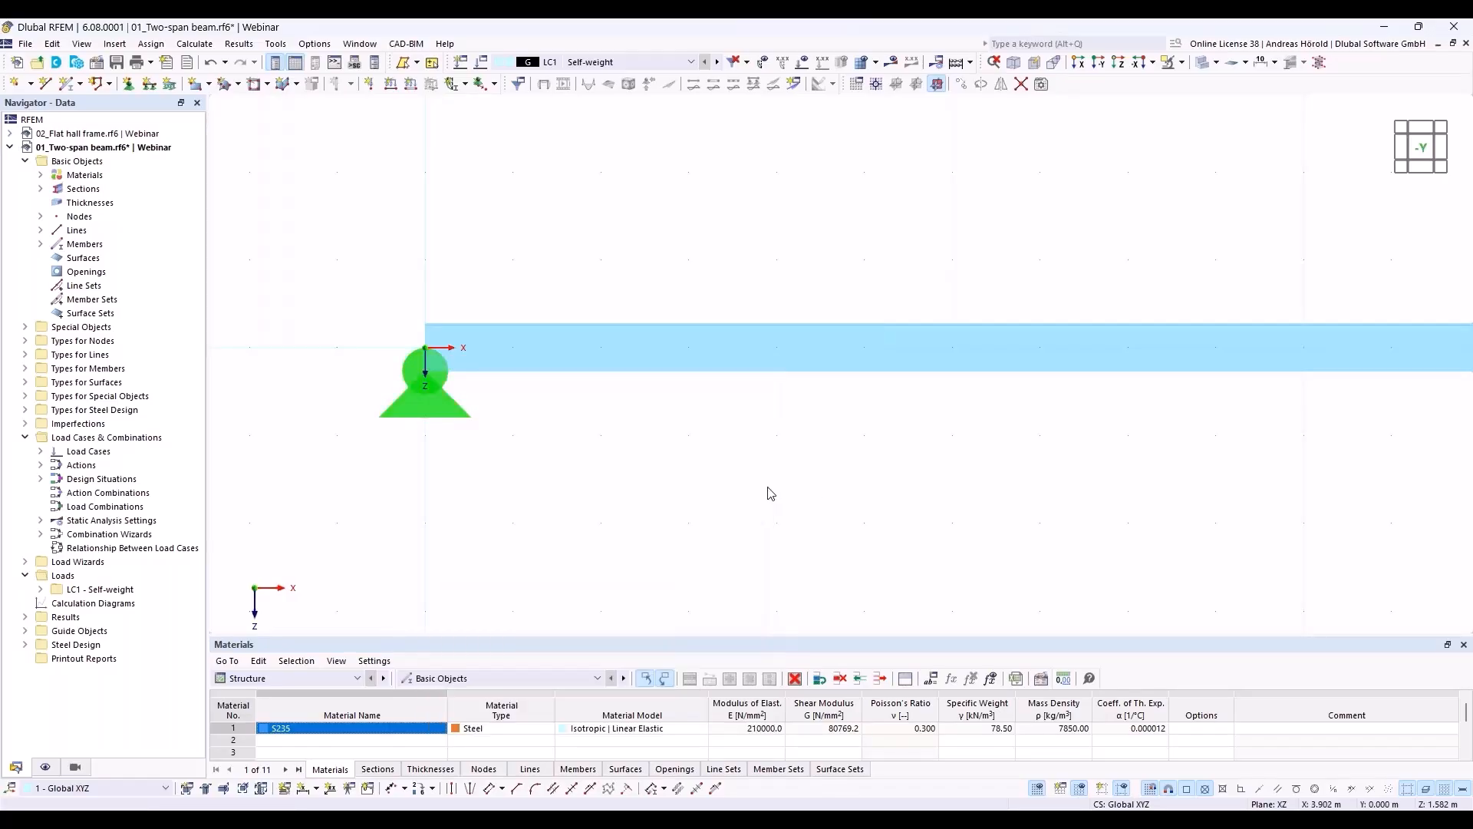
- Choose the Fixed nodal support for a new assignment and release its φY rotation and uX translation, keeping uZ restrained
scroll(771, 492, down, 3)
middle_drag(798, 492, 614, 441)
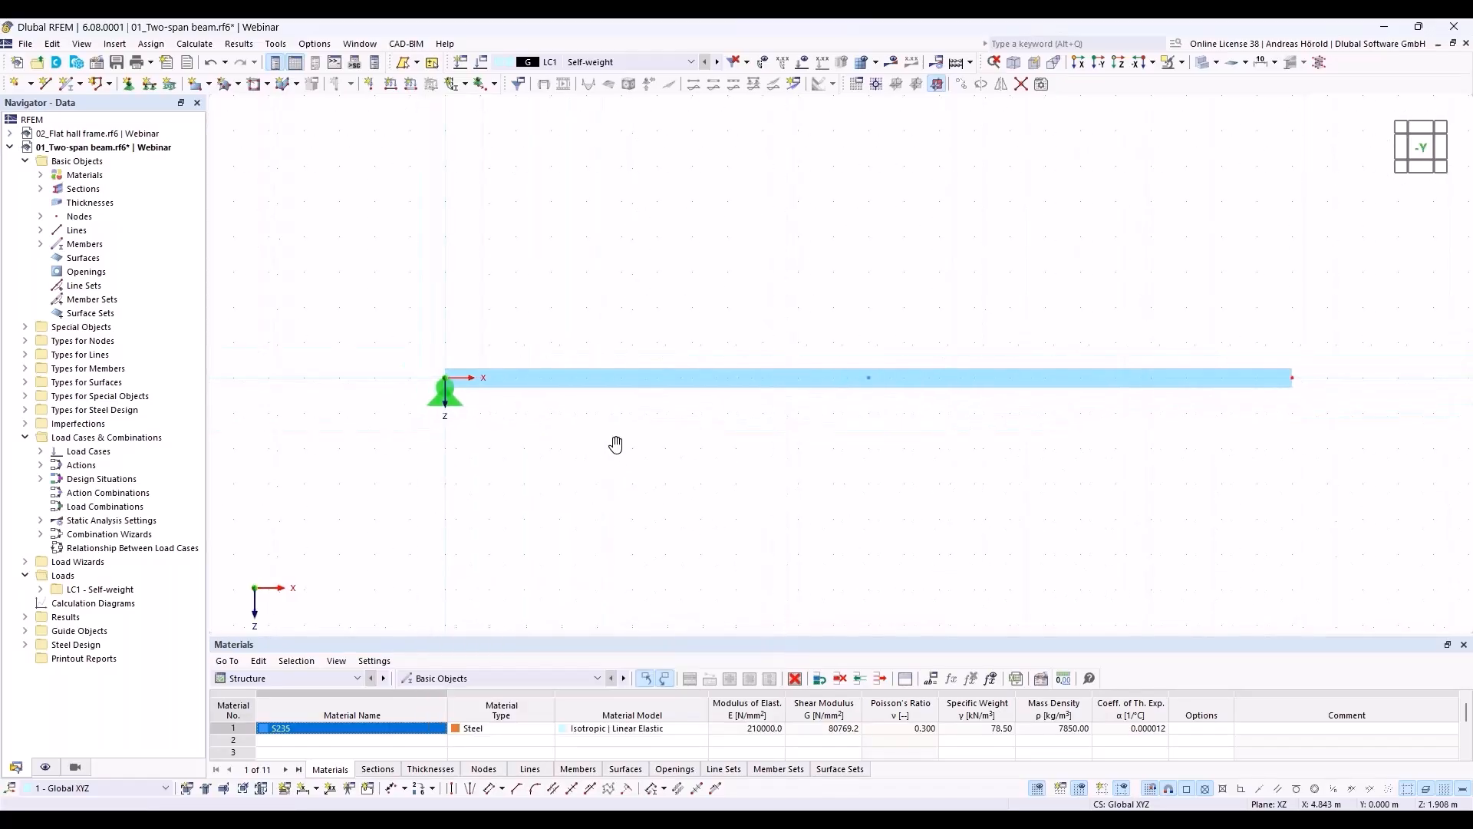
click(129, 86)
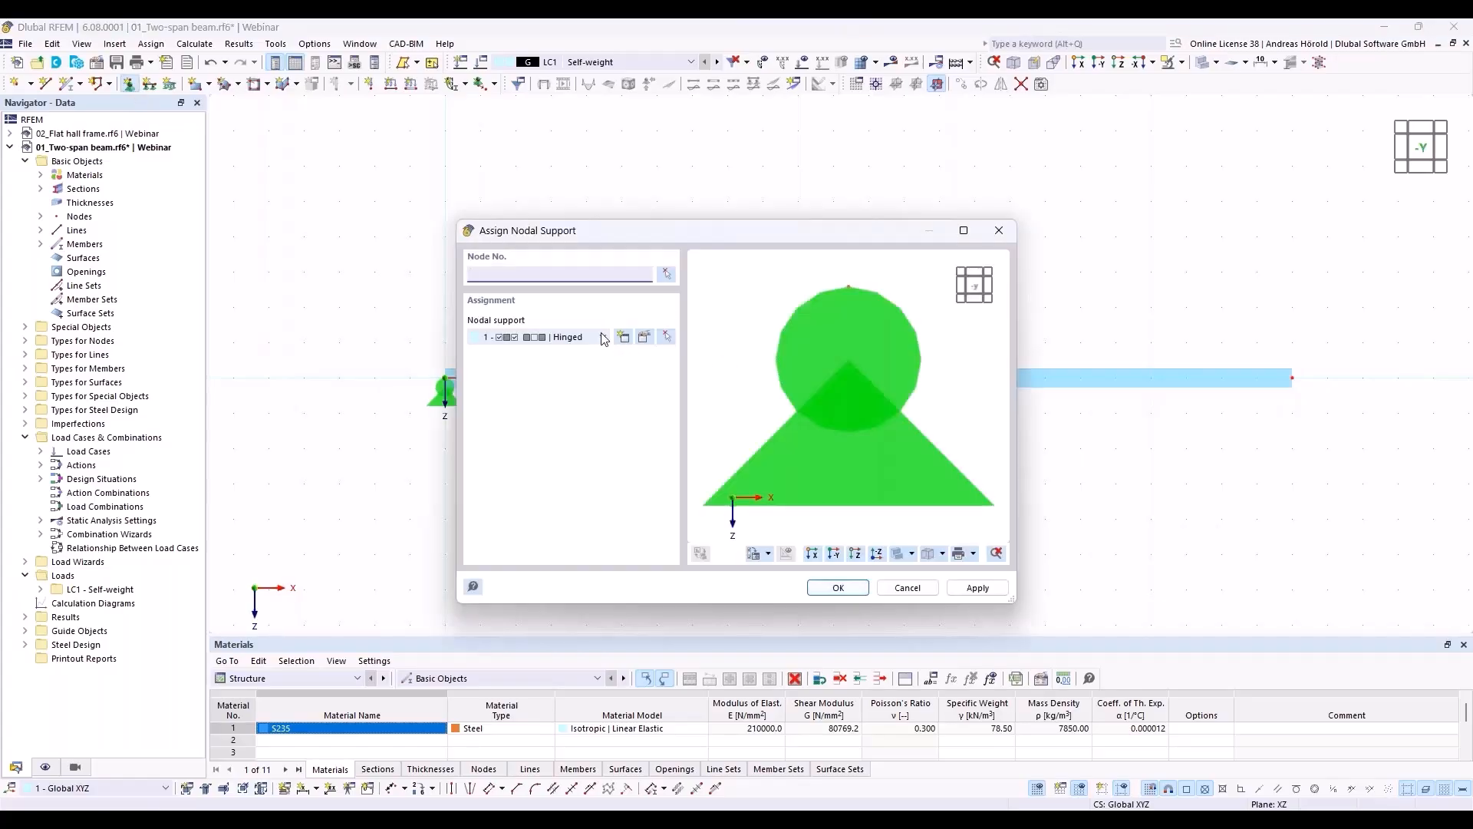
click(603, 337)
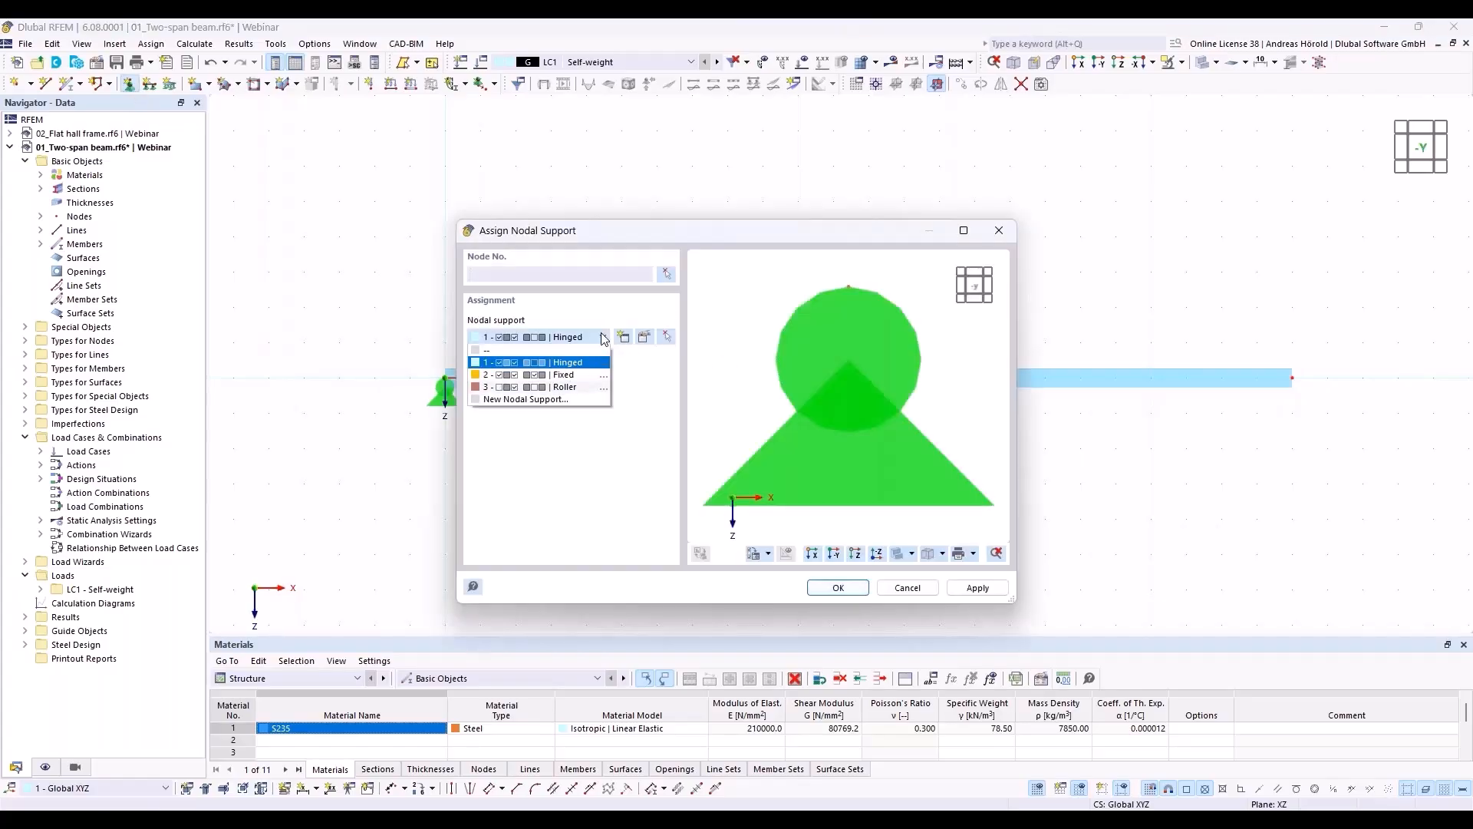
click(583, 375)
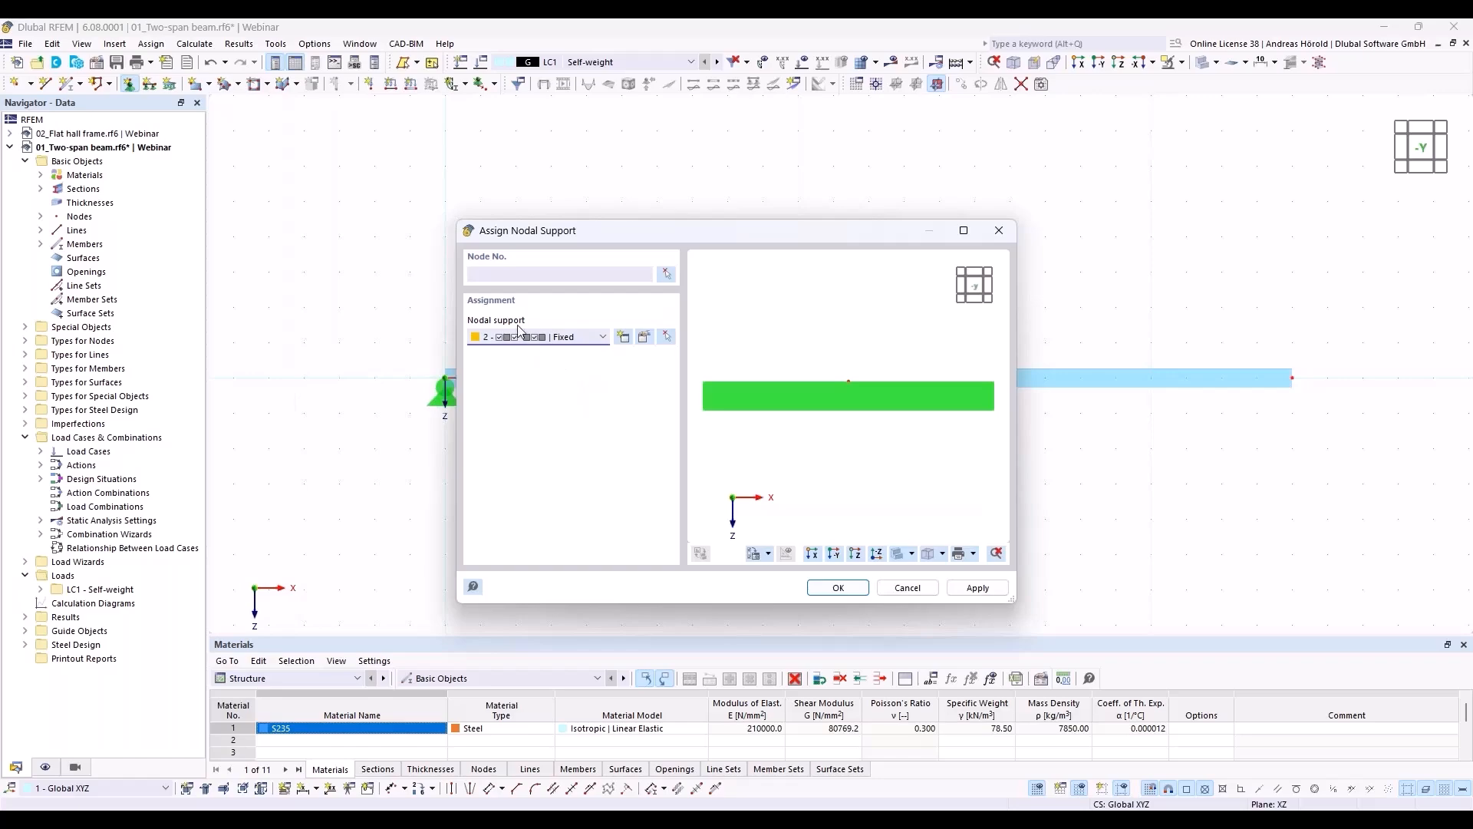
click(644, 338)
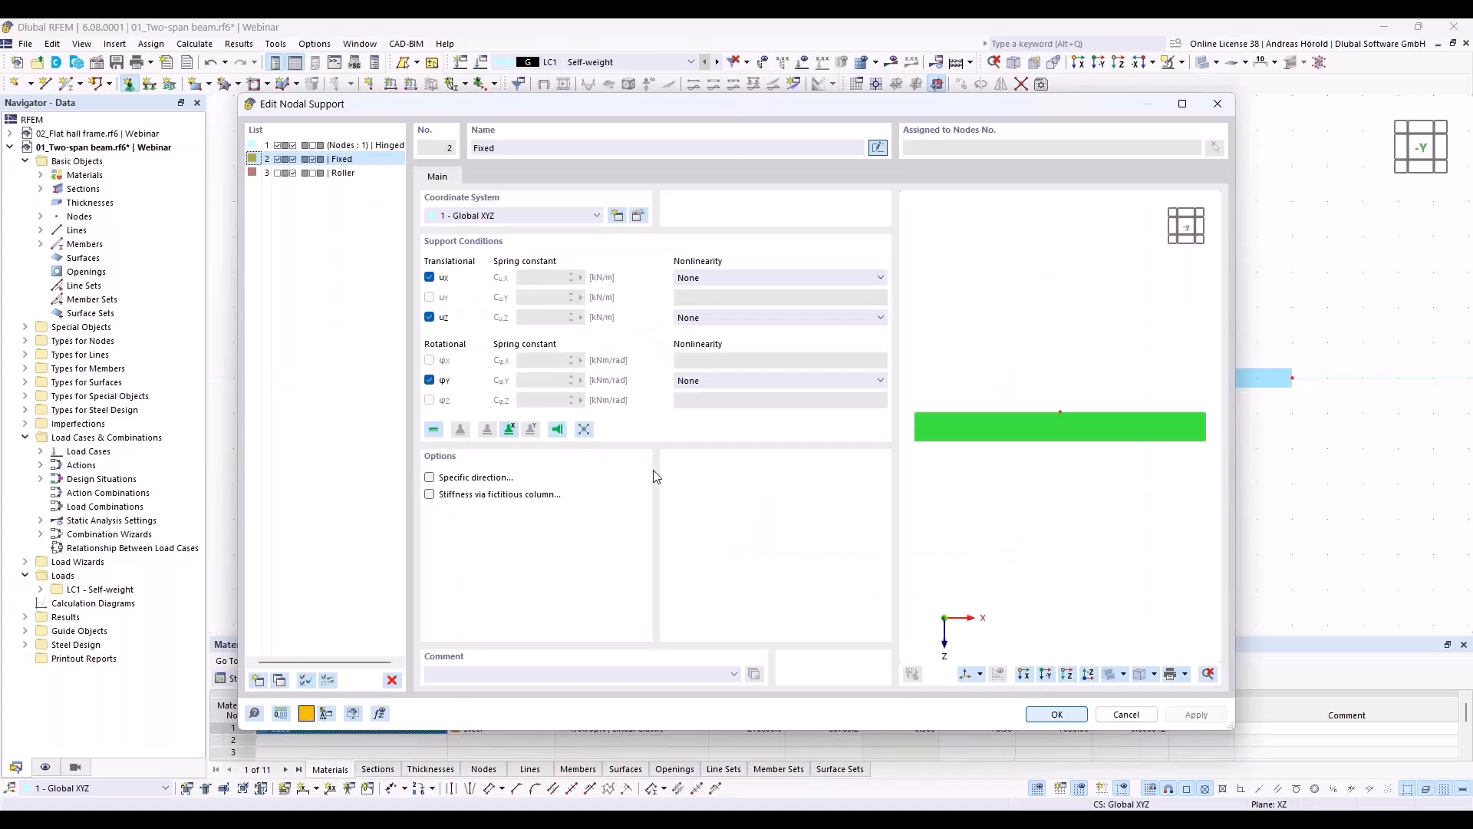
click(430, 381)
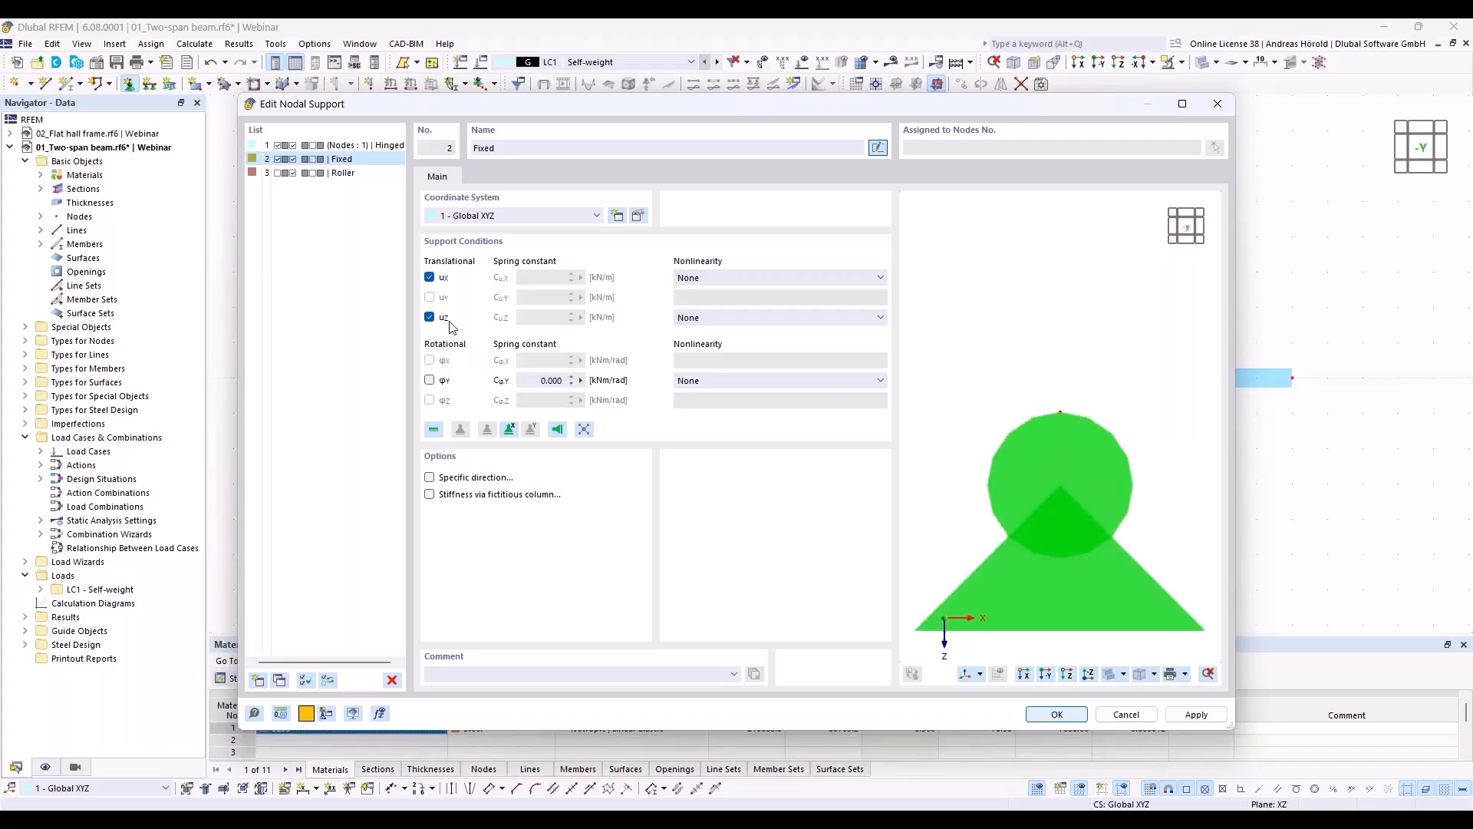
click(429, 278)
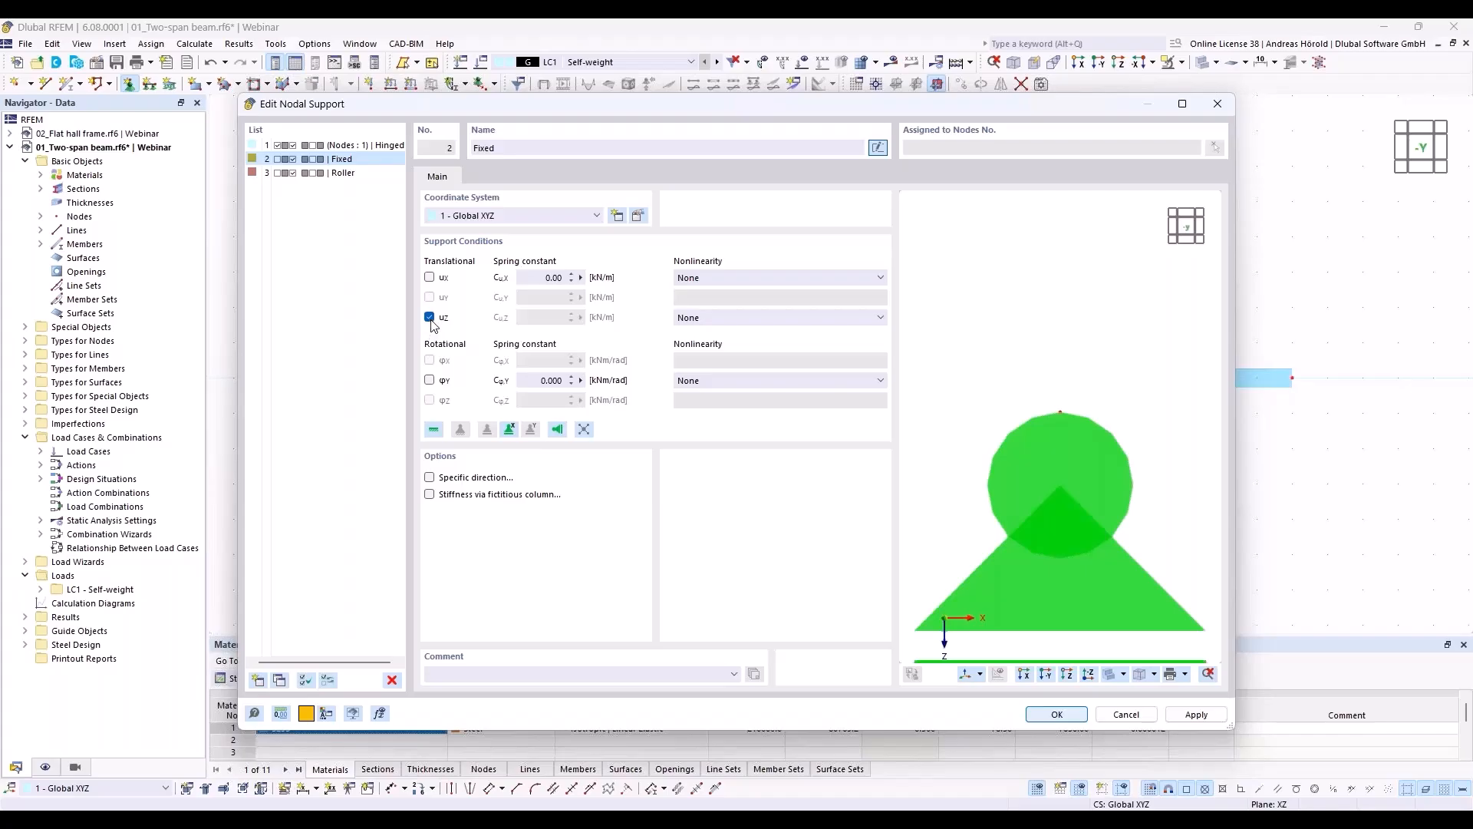
click(1053, 716)
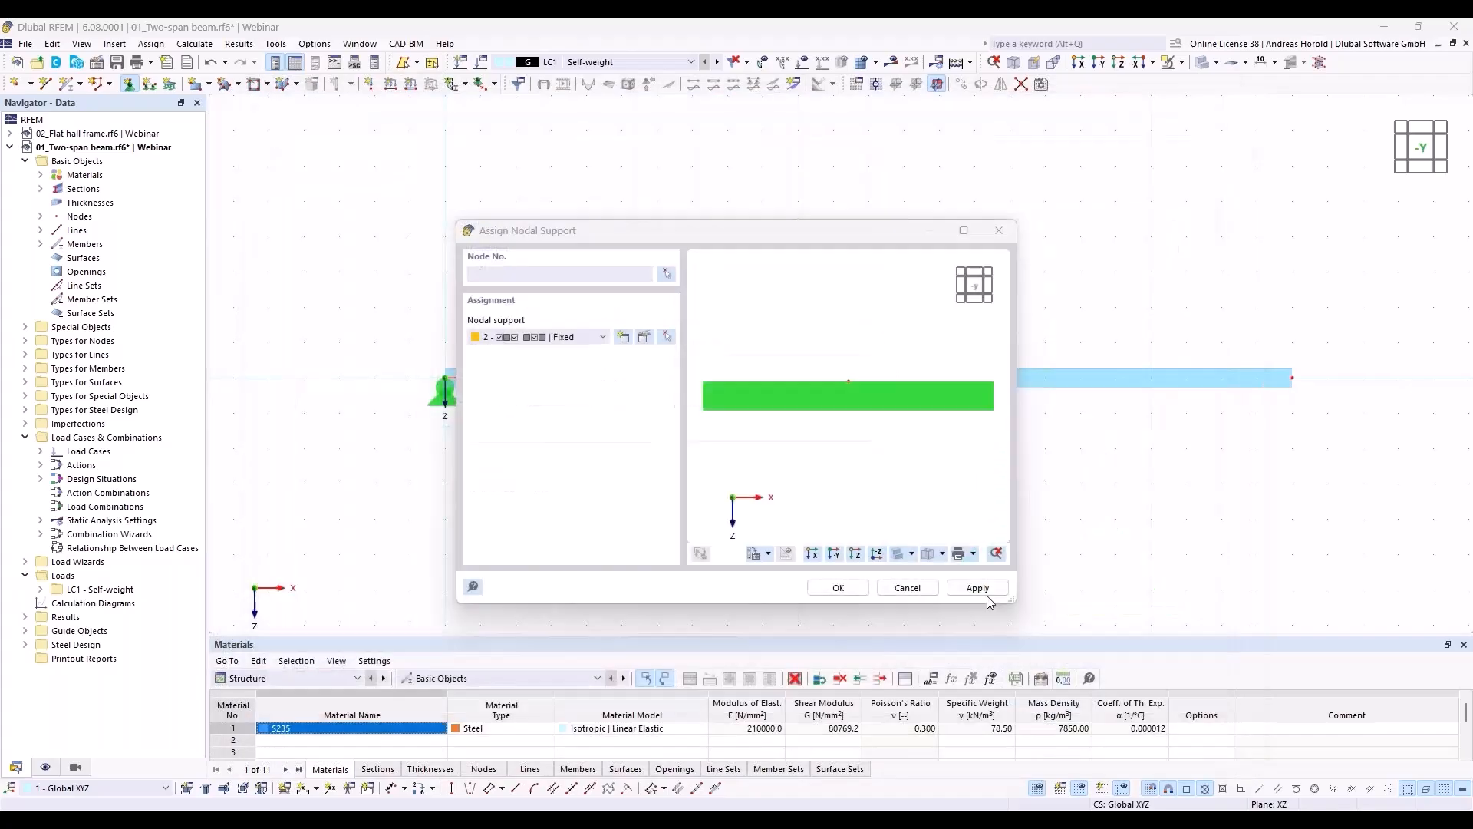
- Assign the modified Fixed nodal support to the beam's middle node and far end node
click(834, 589)
drag(823, 439, 1389, 332)
key(Escape)
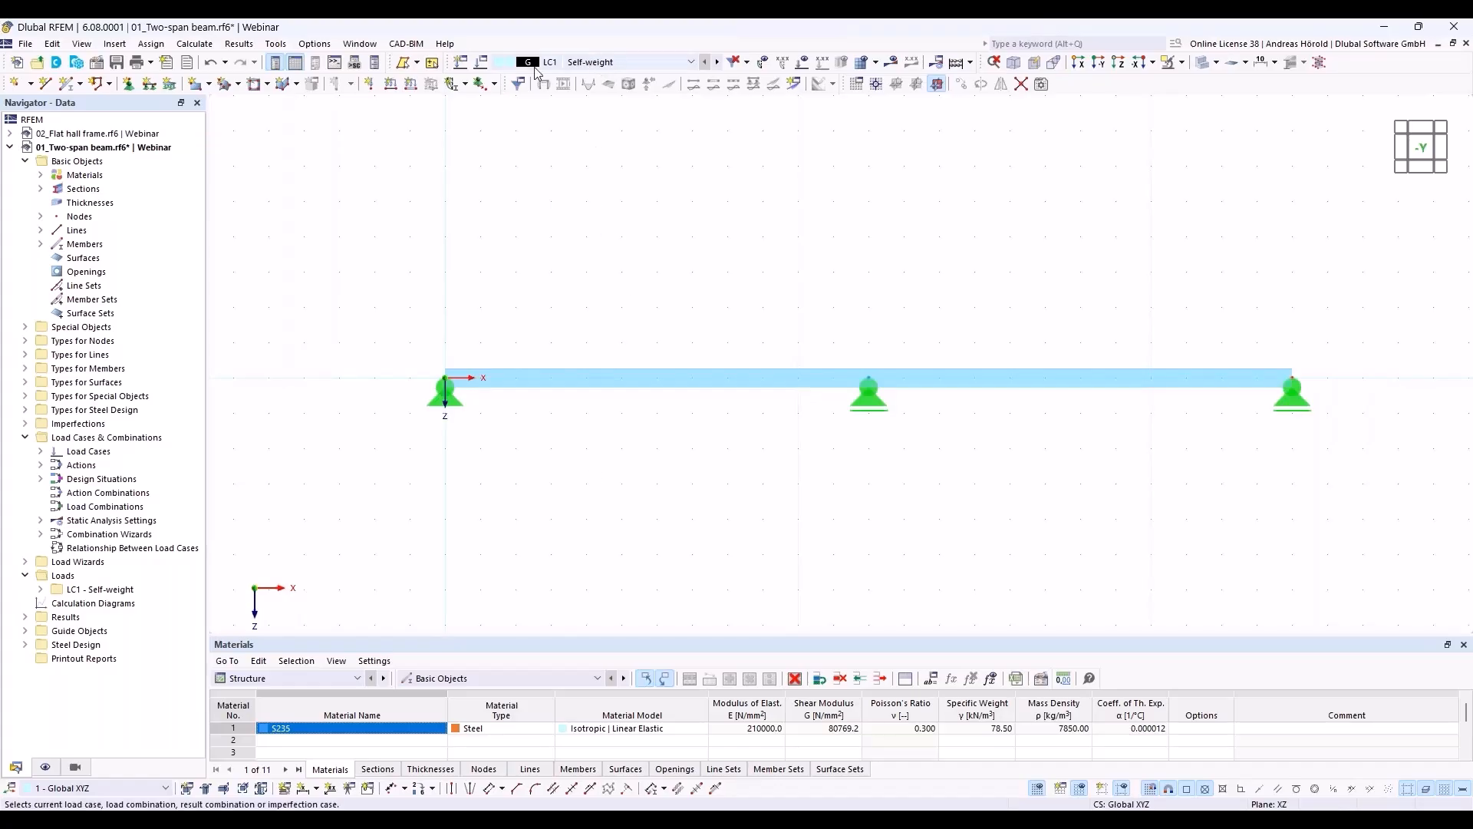
- Check the settings of load case LC1 Self-weight without changing them
click(480, 63)
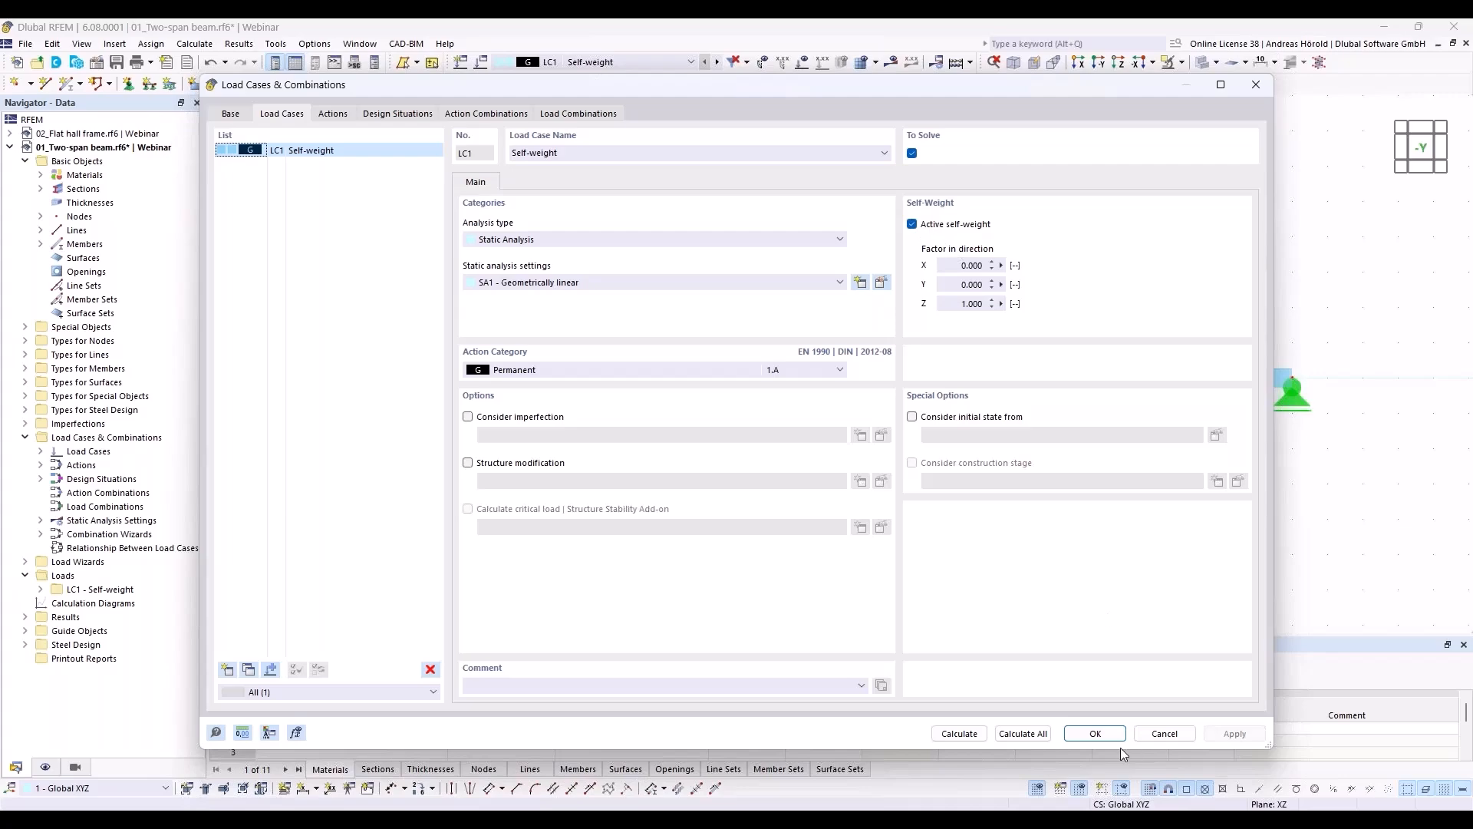
click(1165, 734)
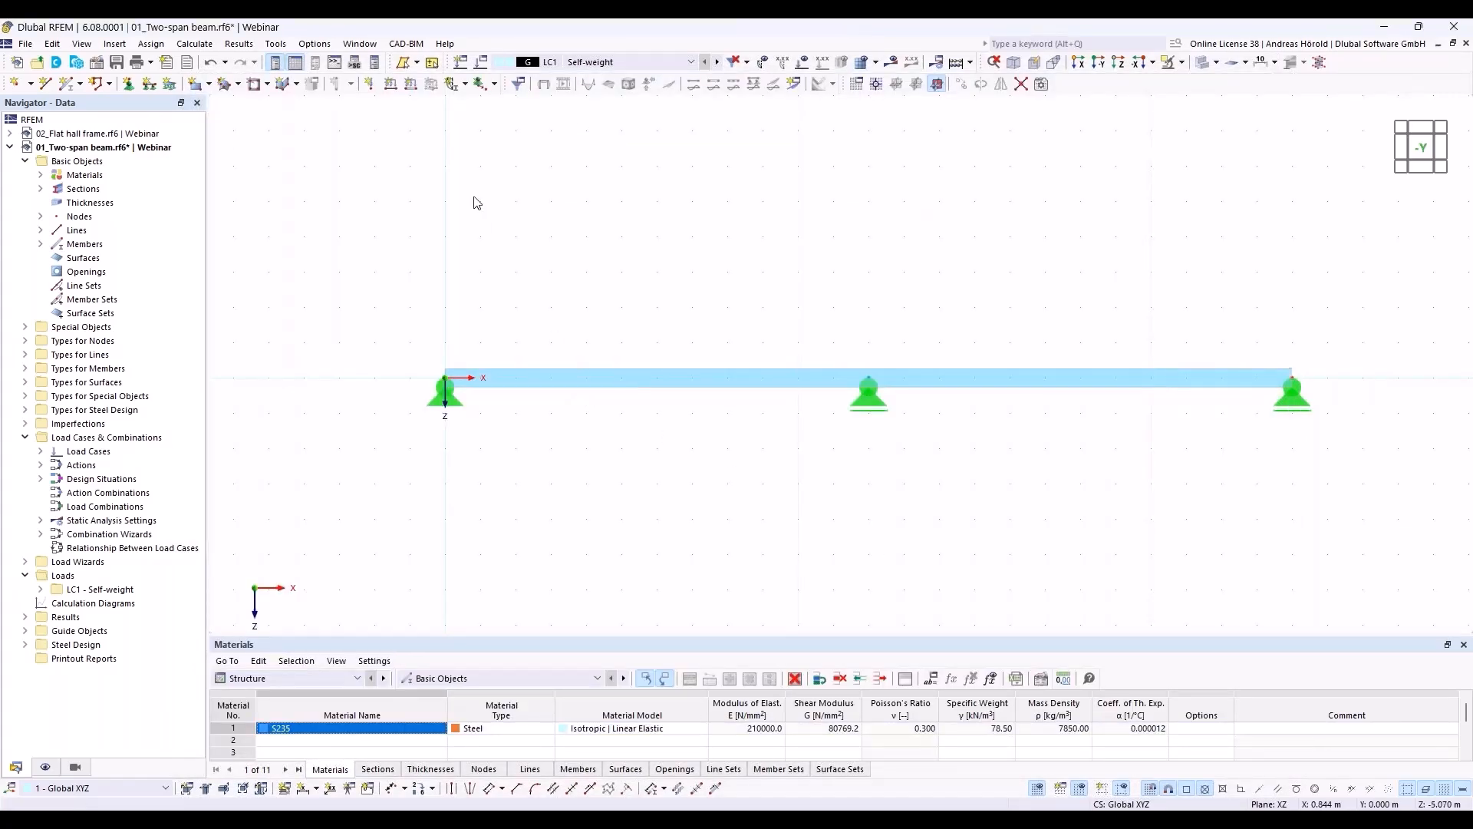
- Start a new member load in LC1 and review the load types and distributions, keeping Force and Uniform
click(410, 85)
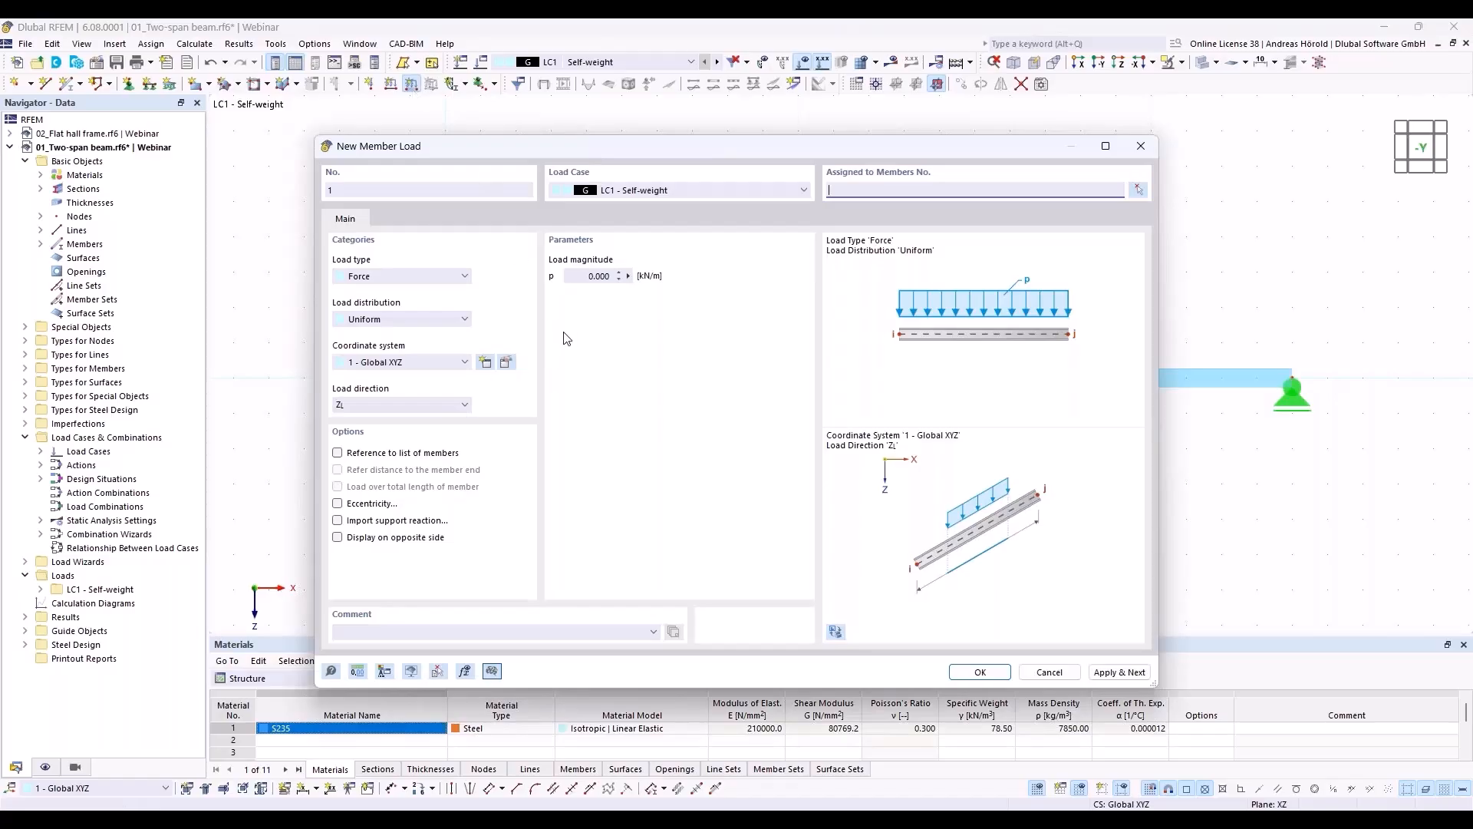
click(383, 276)
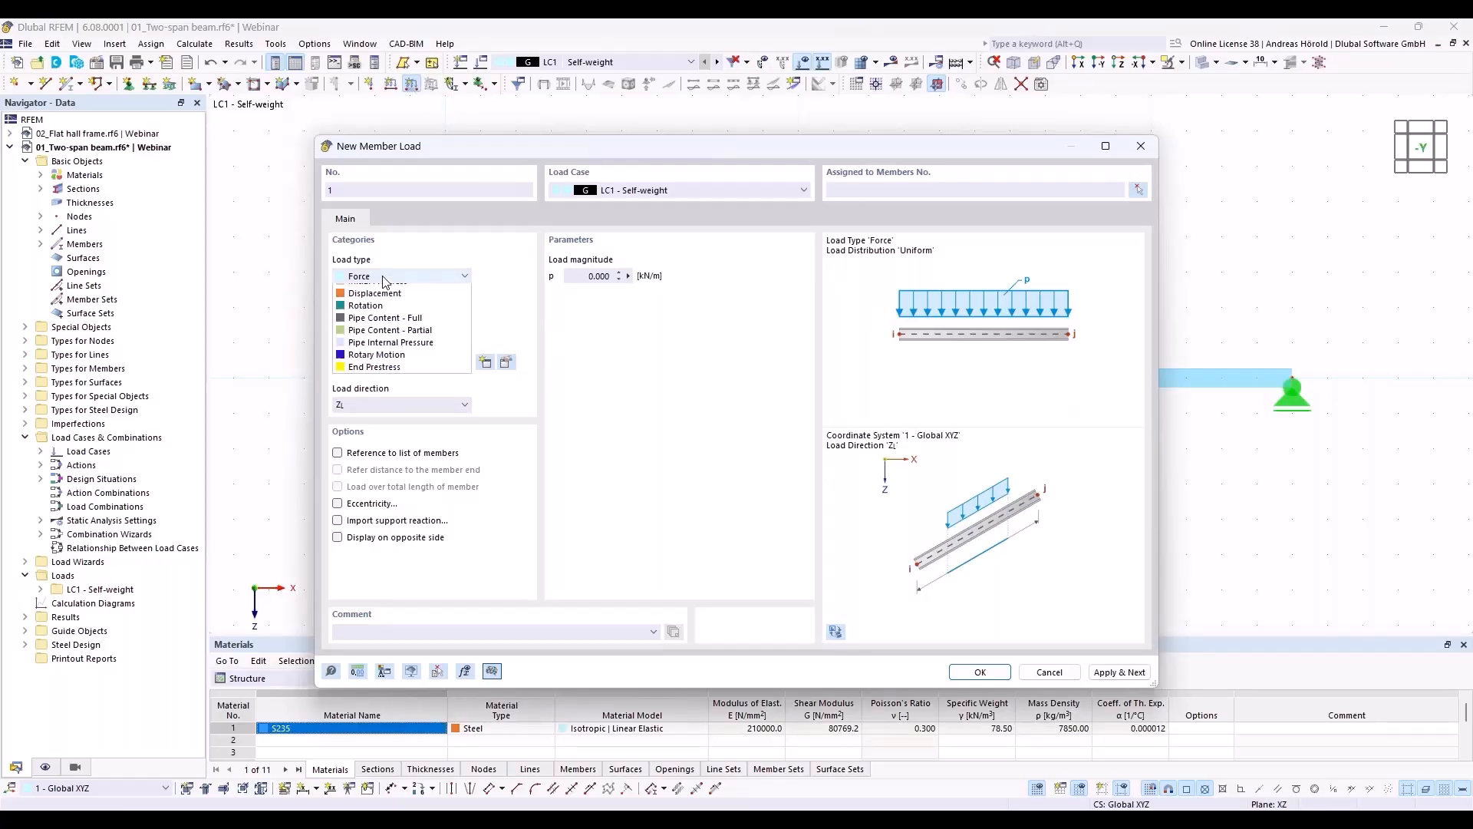
click(383, 276)
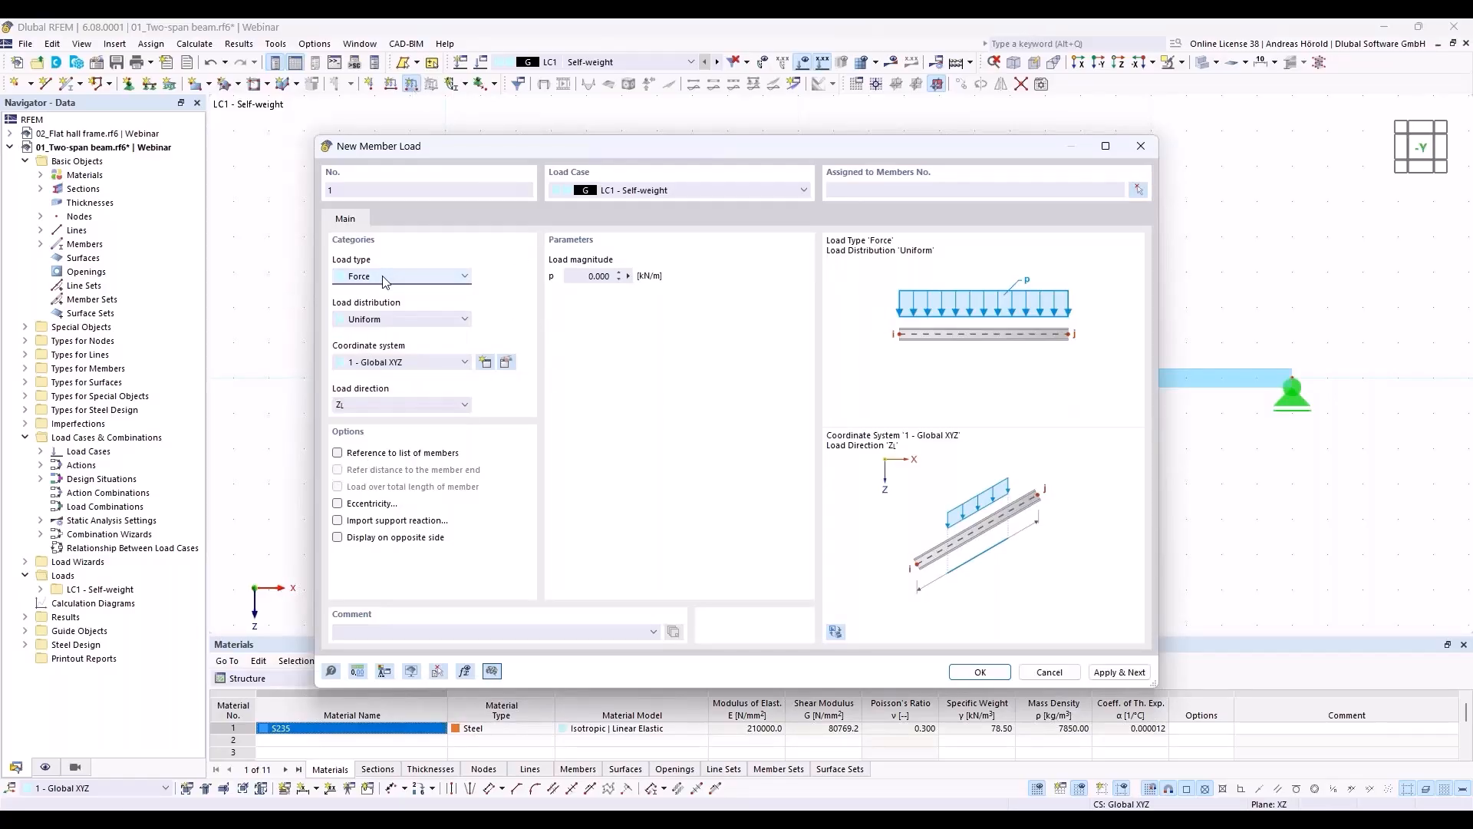
click(387, 319)
click(387, 320)
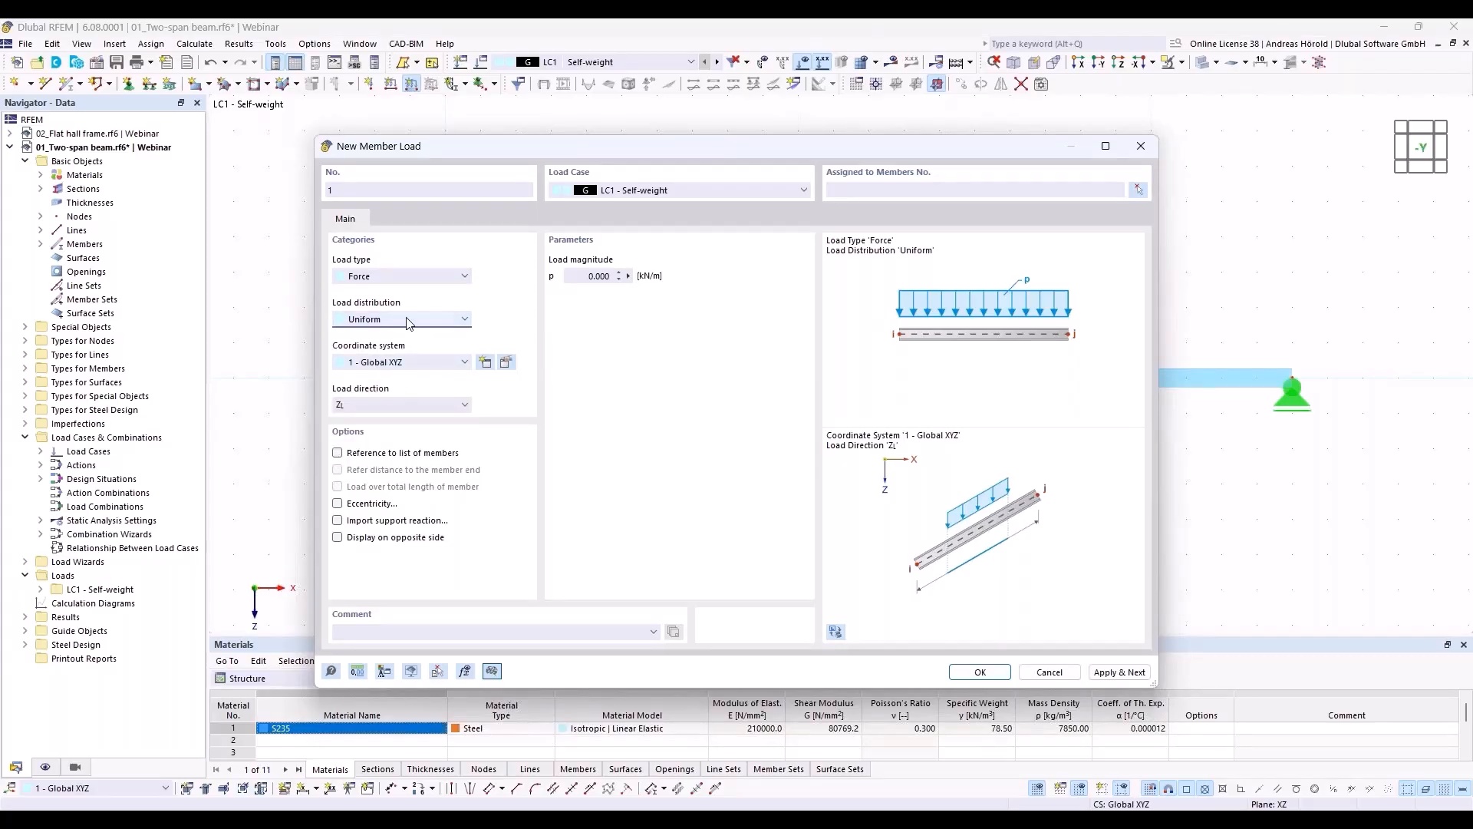
click(416, 319)
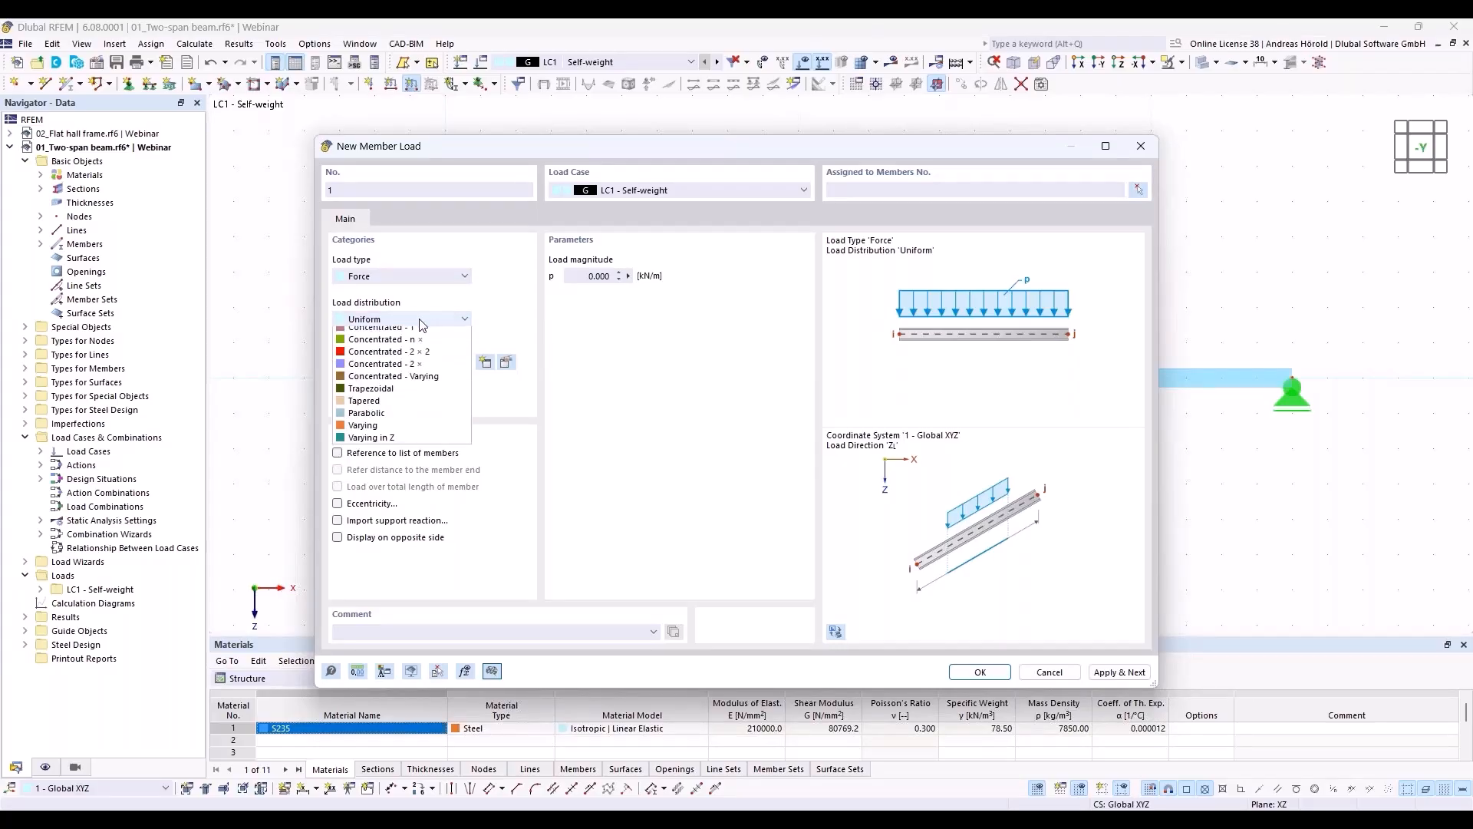
click(419, 319)
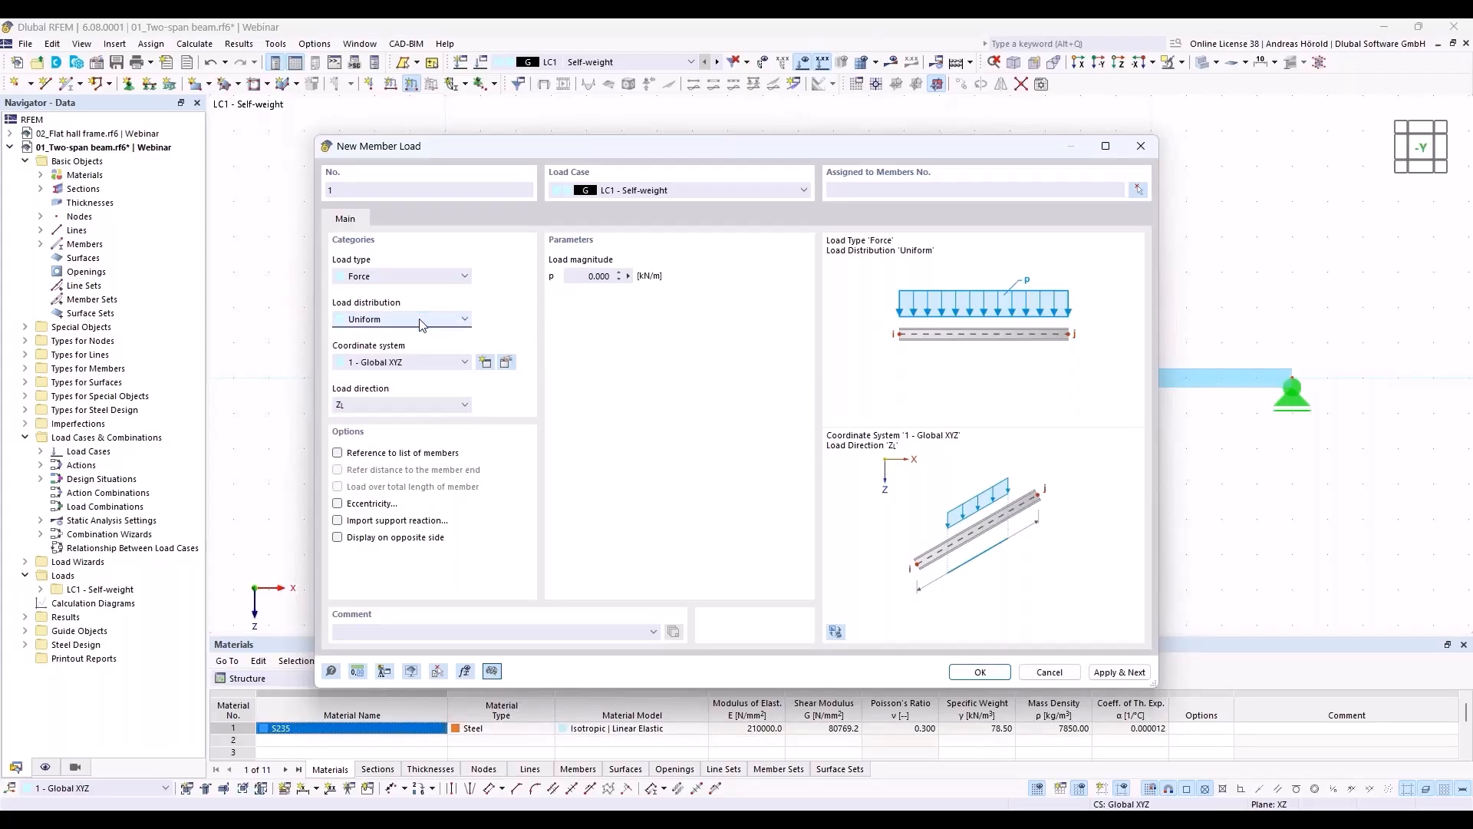
- Set the uniform member load's magnitude to 8 kN/m, keeping direction ZL, and assign it to the beam
click(377, 405)
click(345, 406)
click(672, 271)
text(8)
click(978, 673)
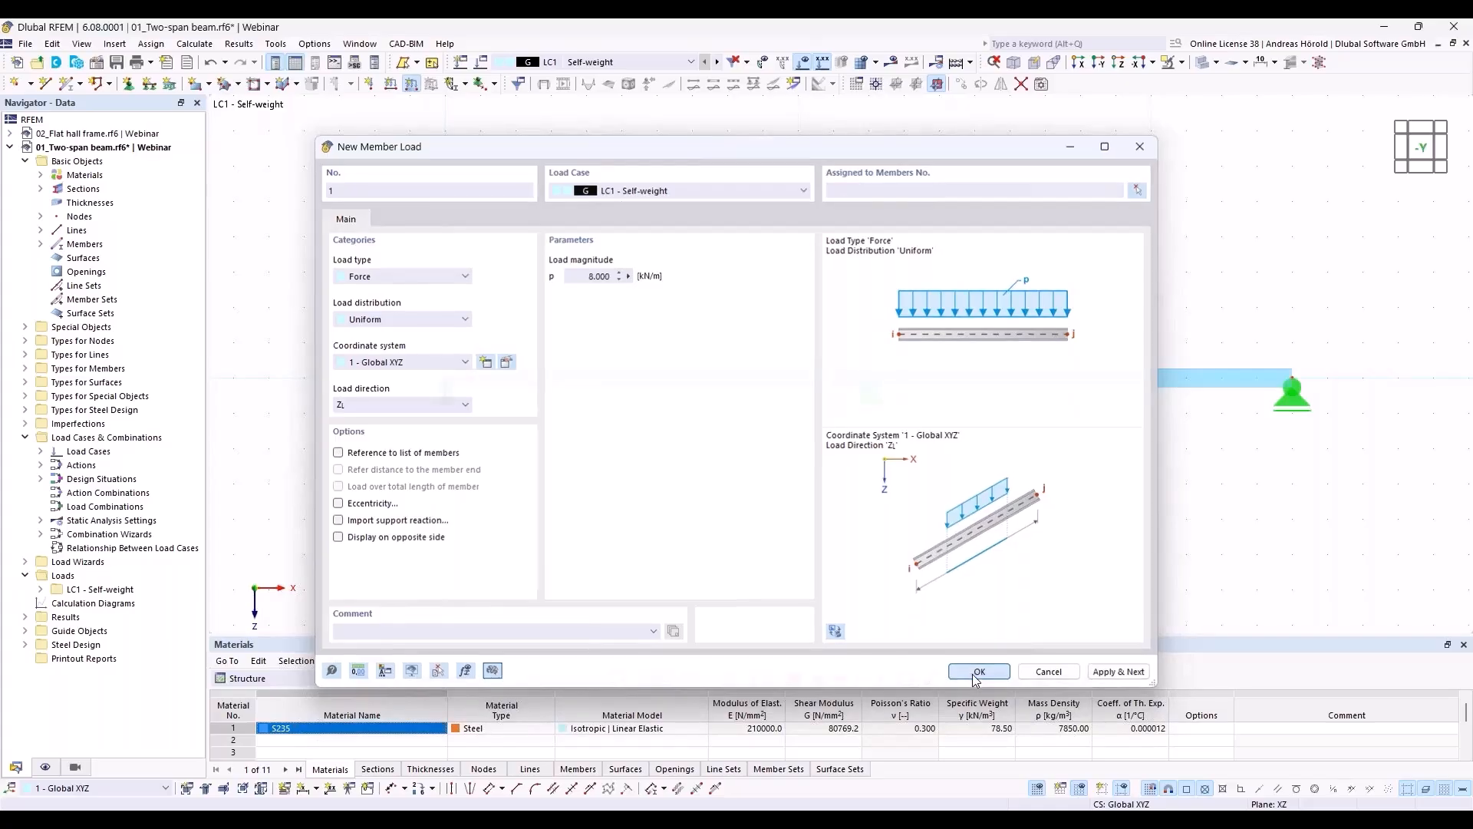
click(753, 373)
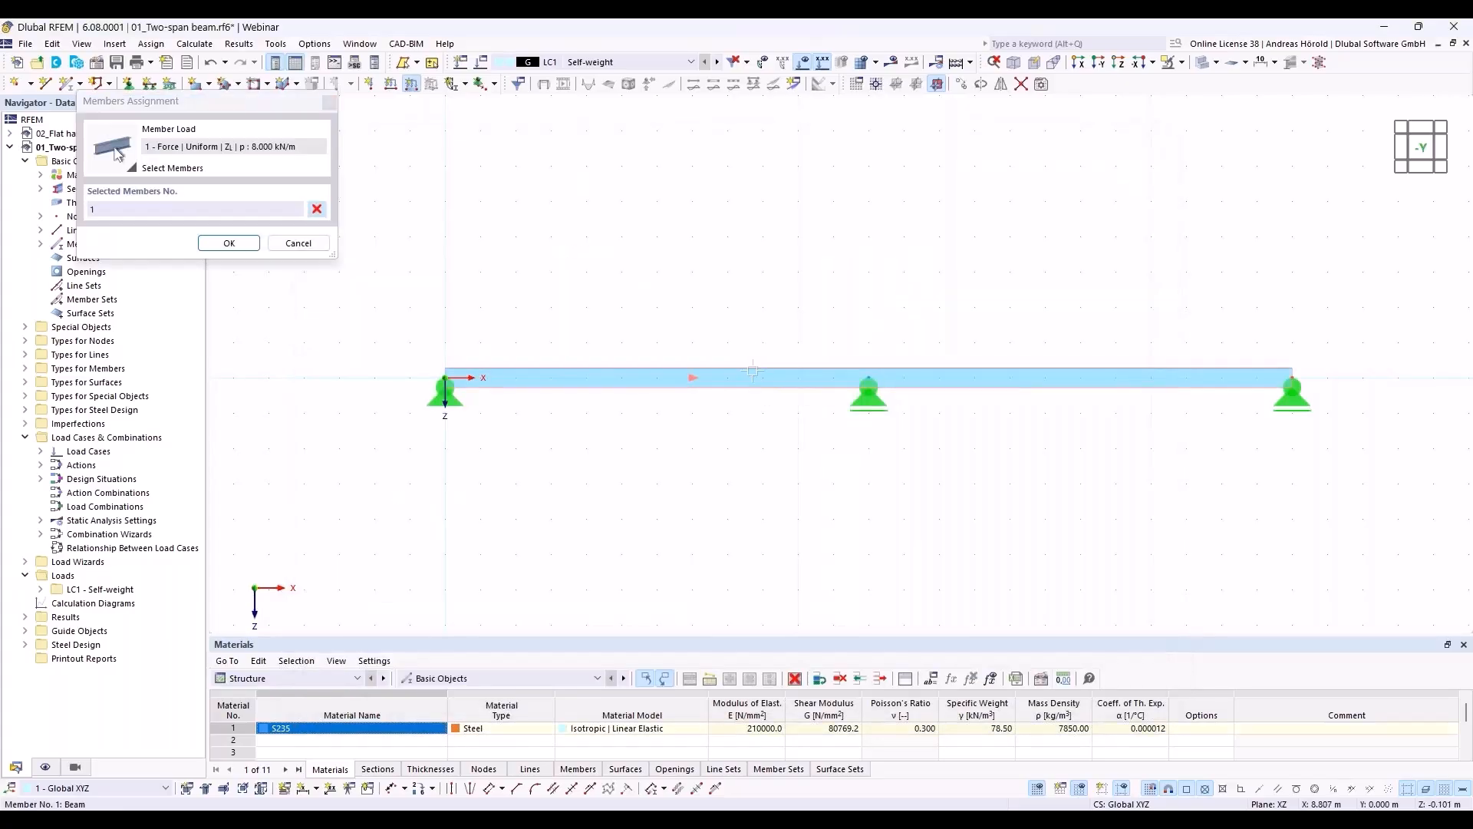
click(229, 243)
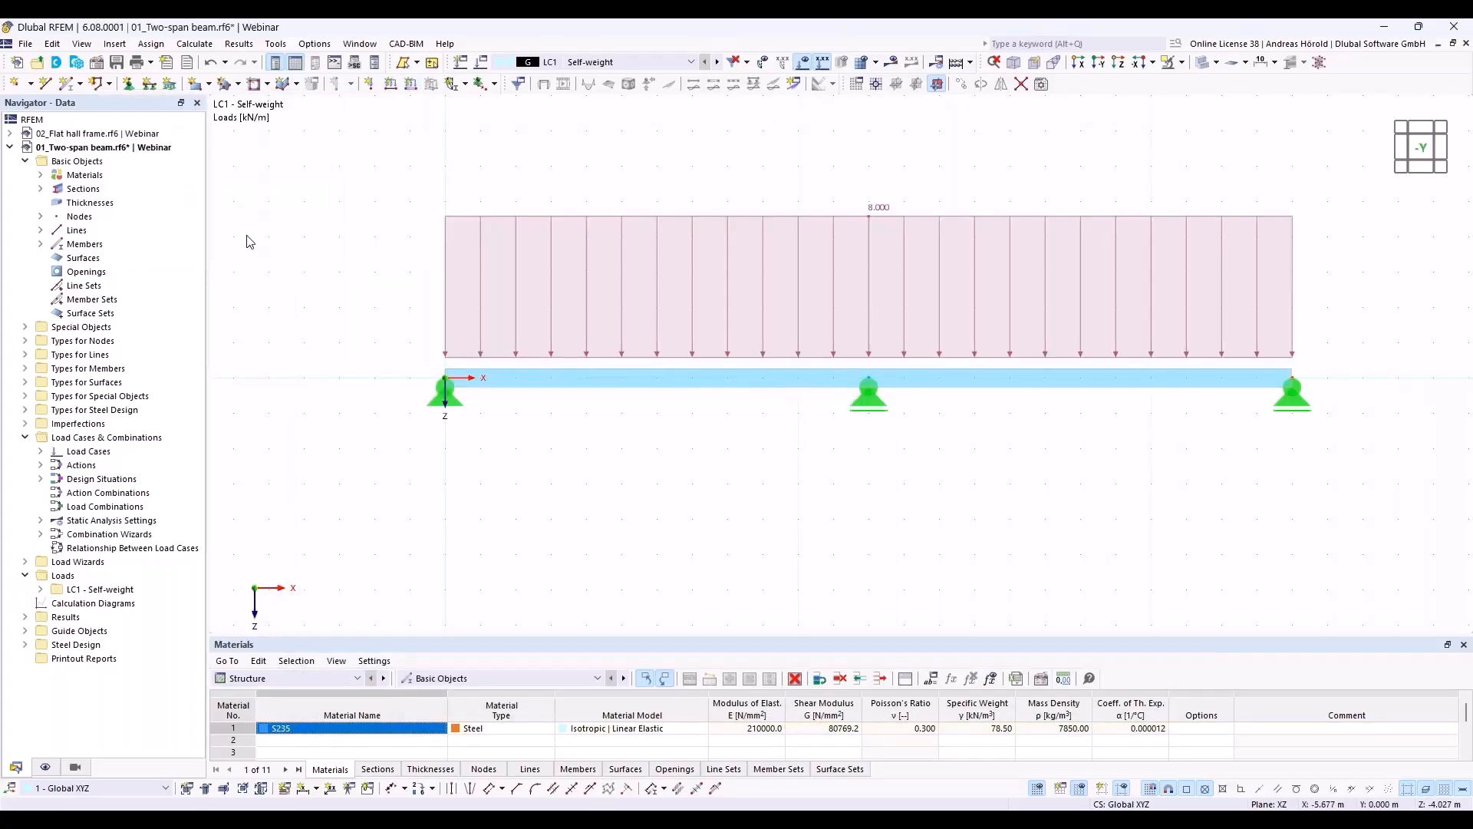
- Create load case LC2 named Imposed load with the action category Imposed loads - category A: domestic, residential areas
click(460, 64)
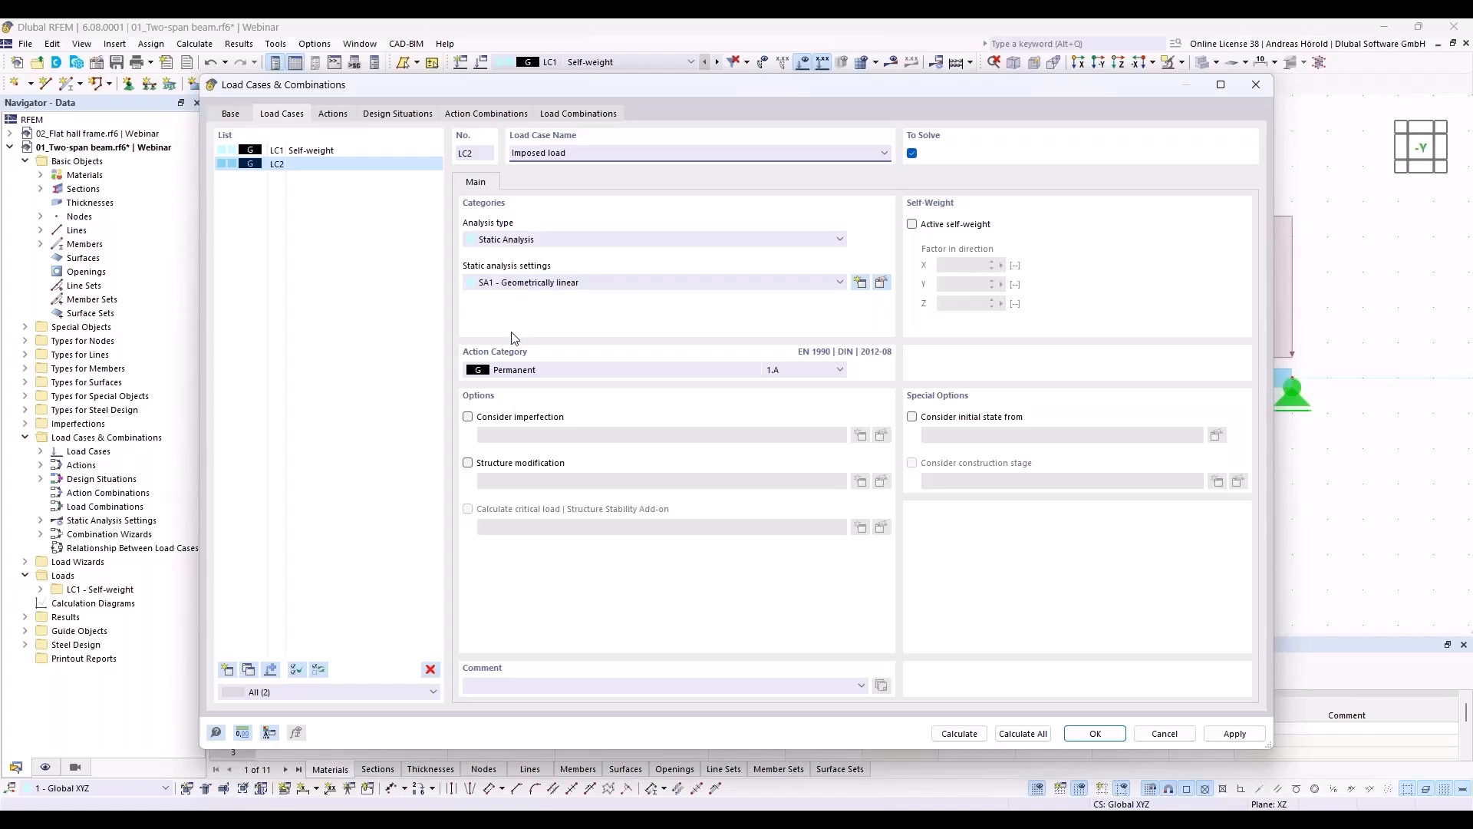
click(539, 372)
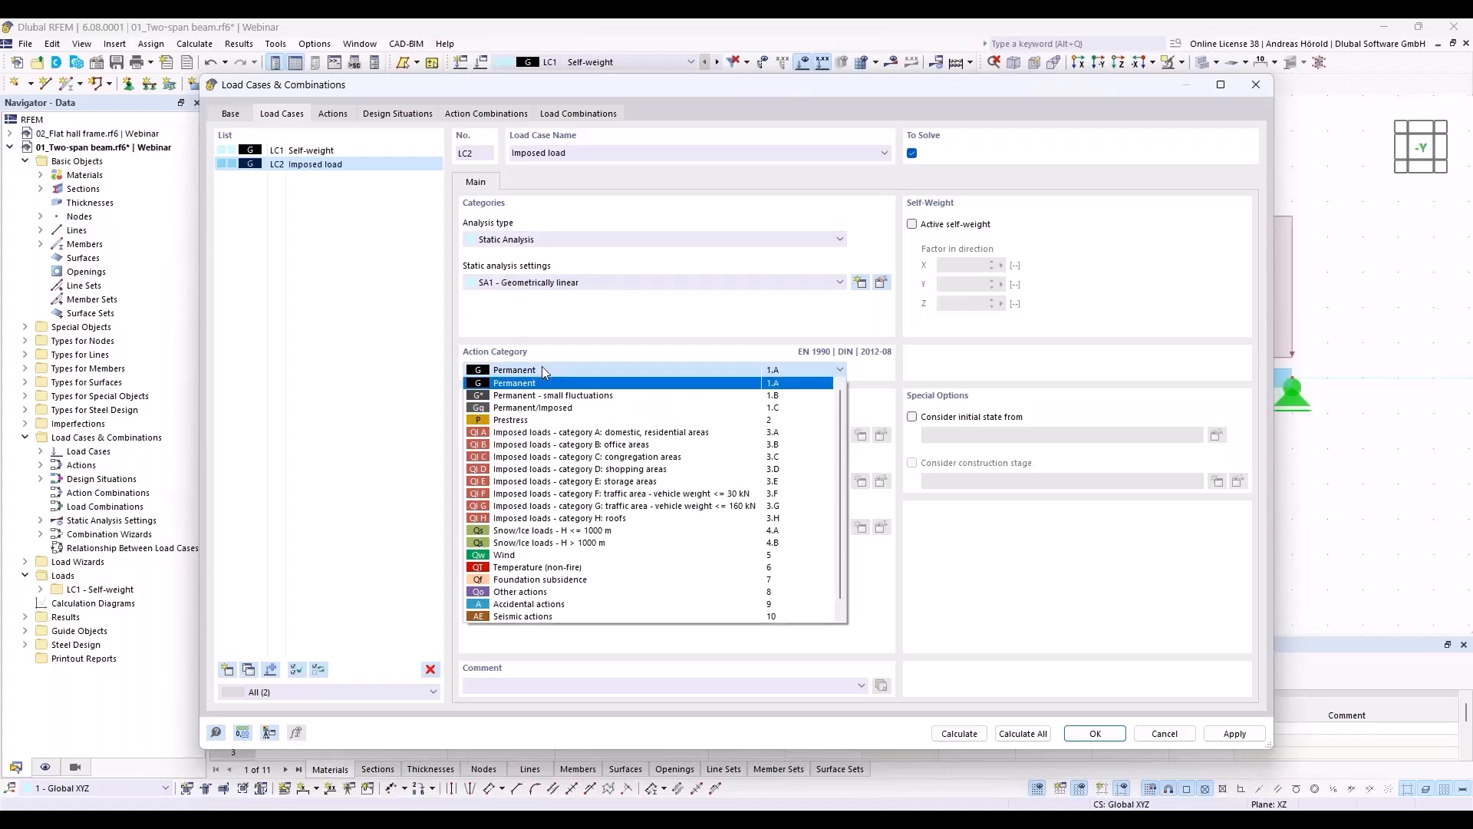
click(600, 434)
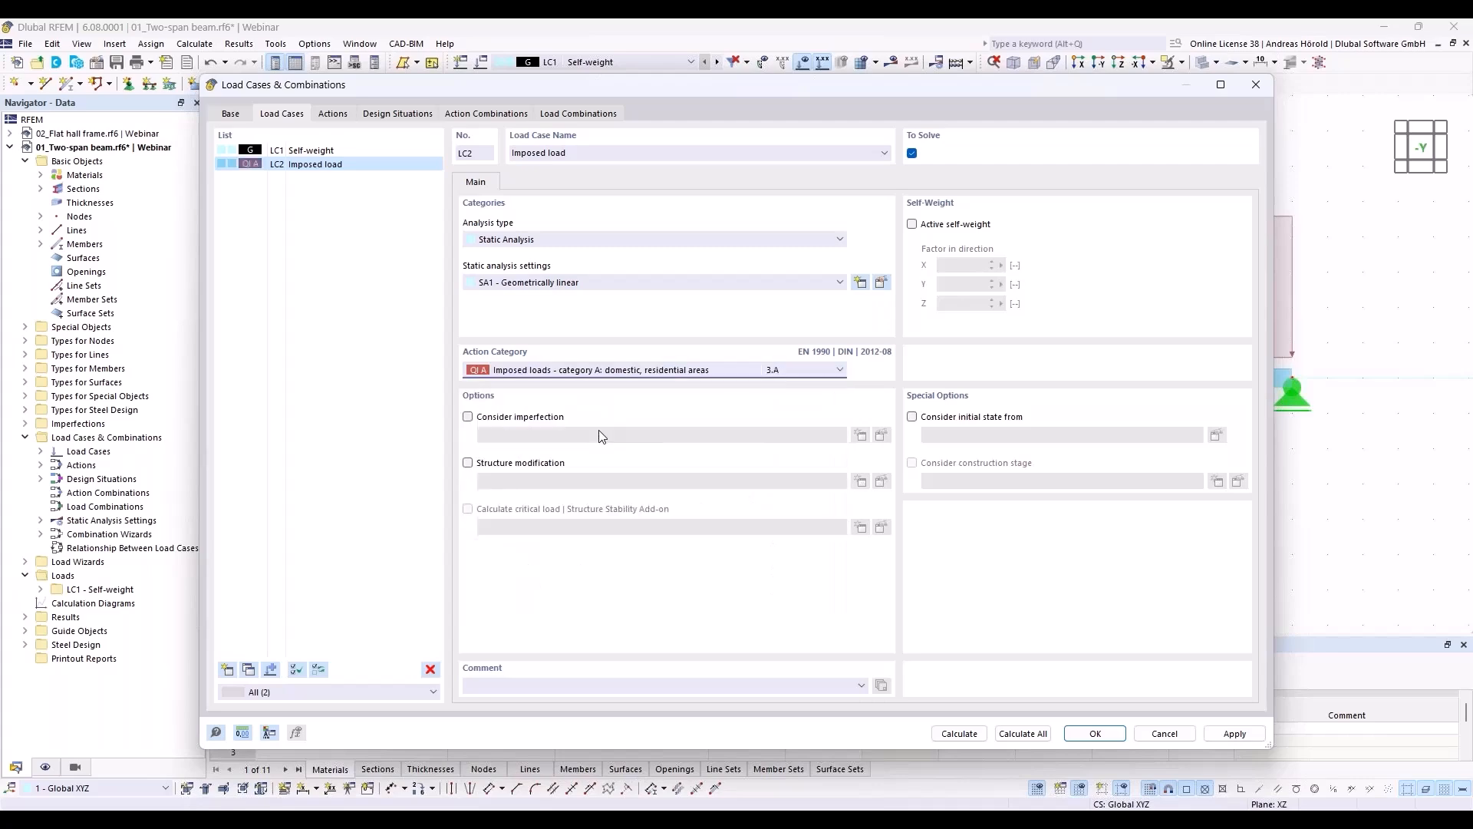
click(1101, 735)
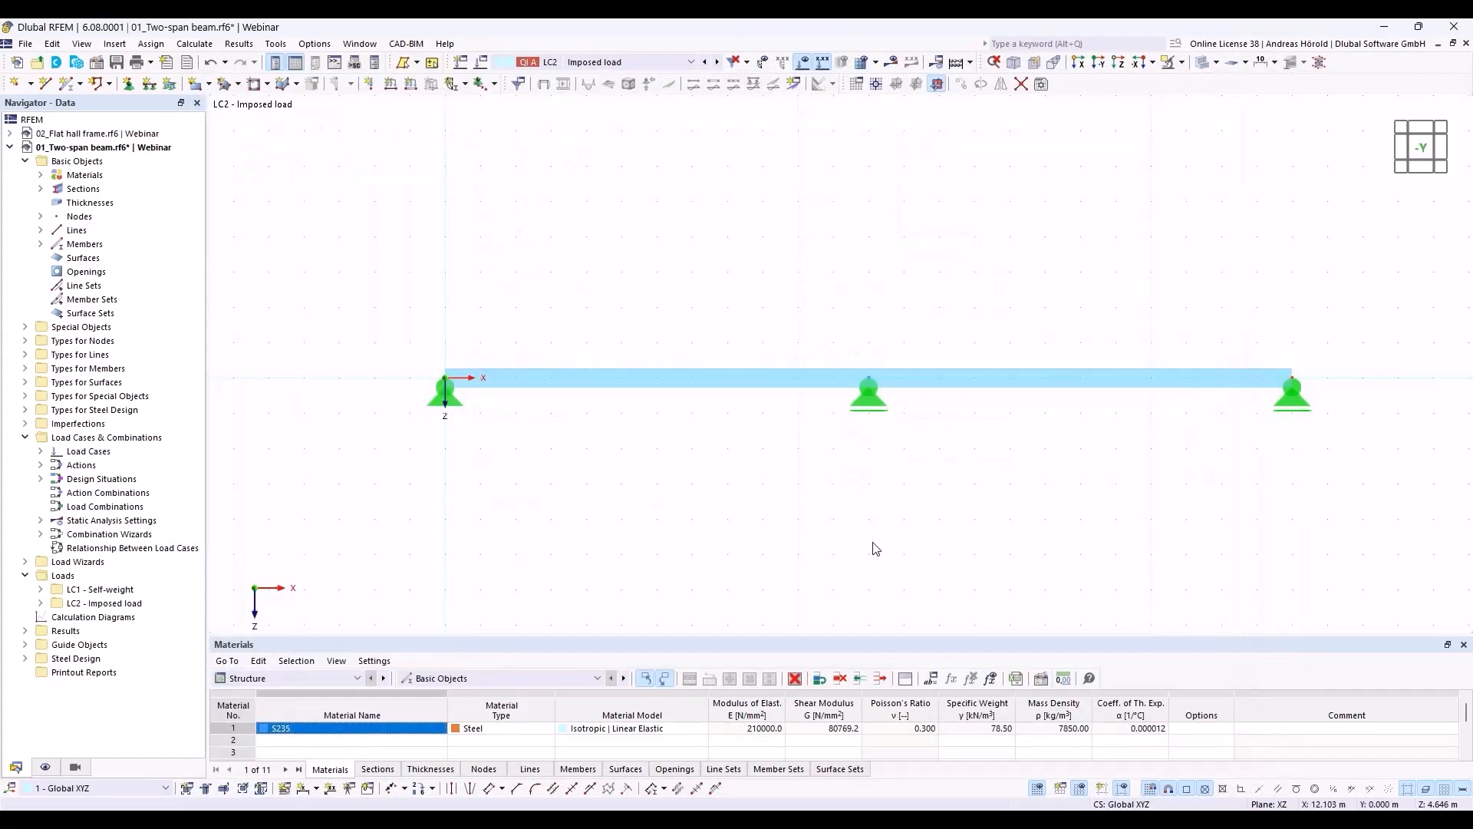
- Add a uniform member load of 12 kN/m in LC2 and assign it to the beam
click(410, 84)
double_click(575, 273)
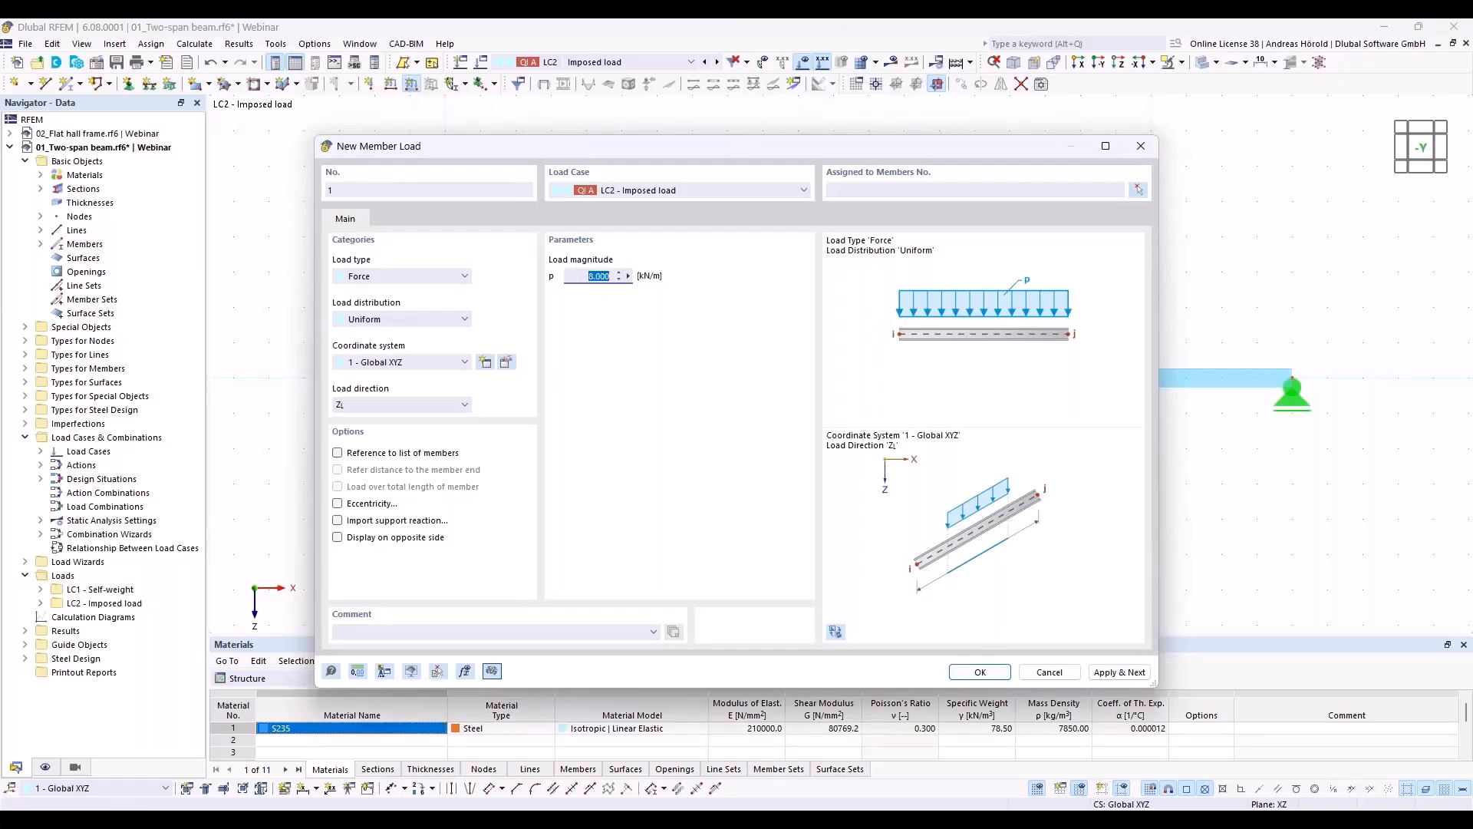
text(12)
click(980, 671)
click(691, 375)
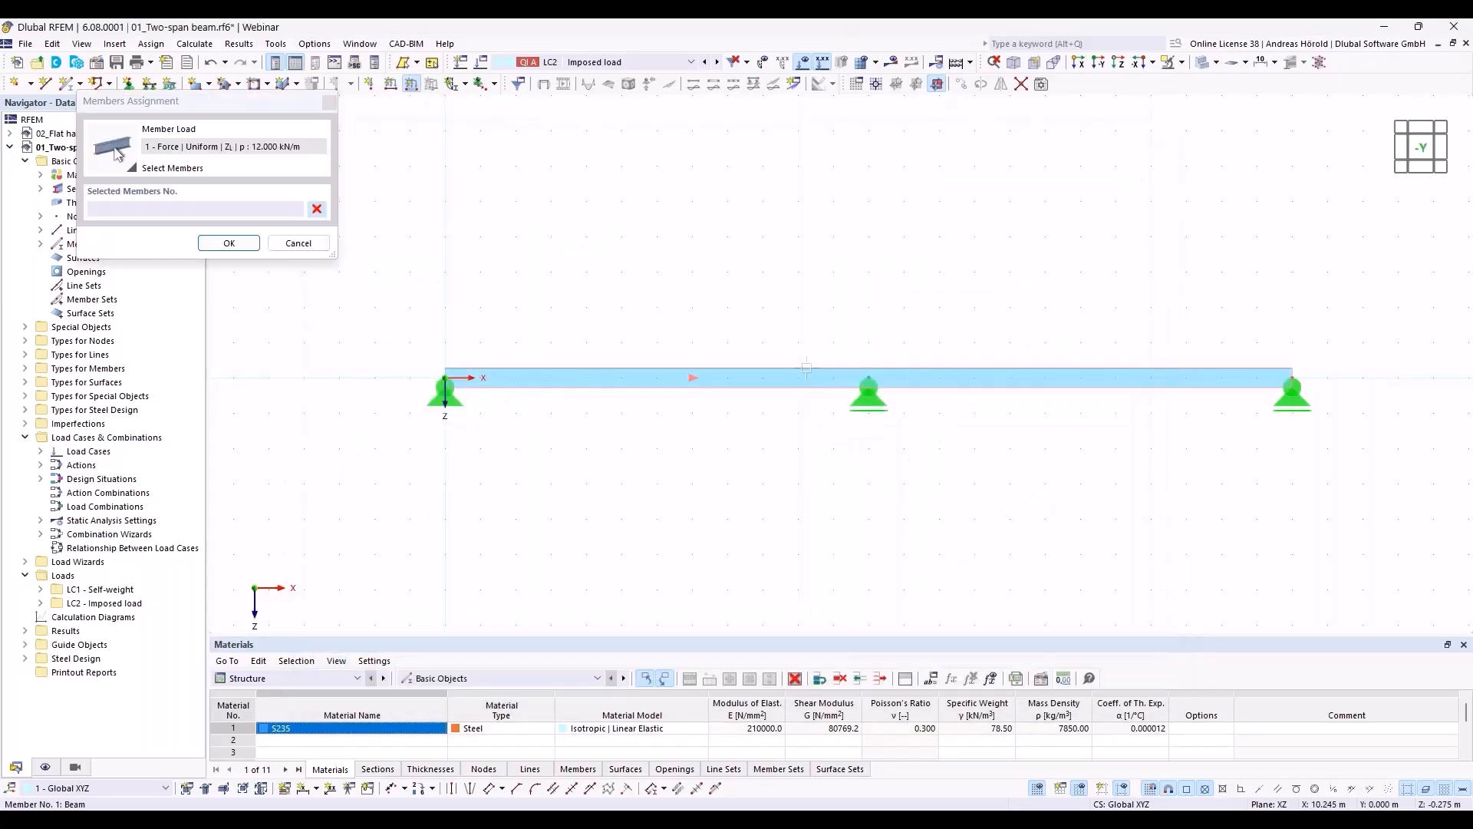
click(230, 244)
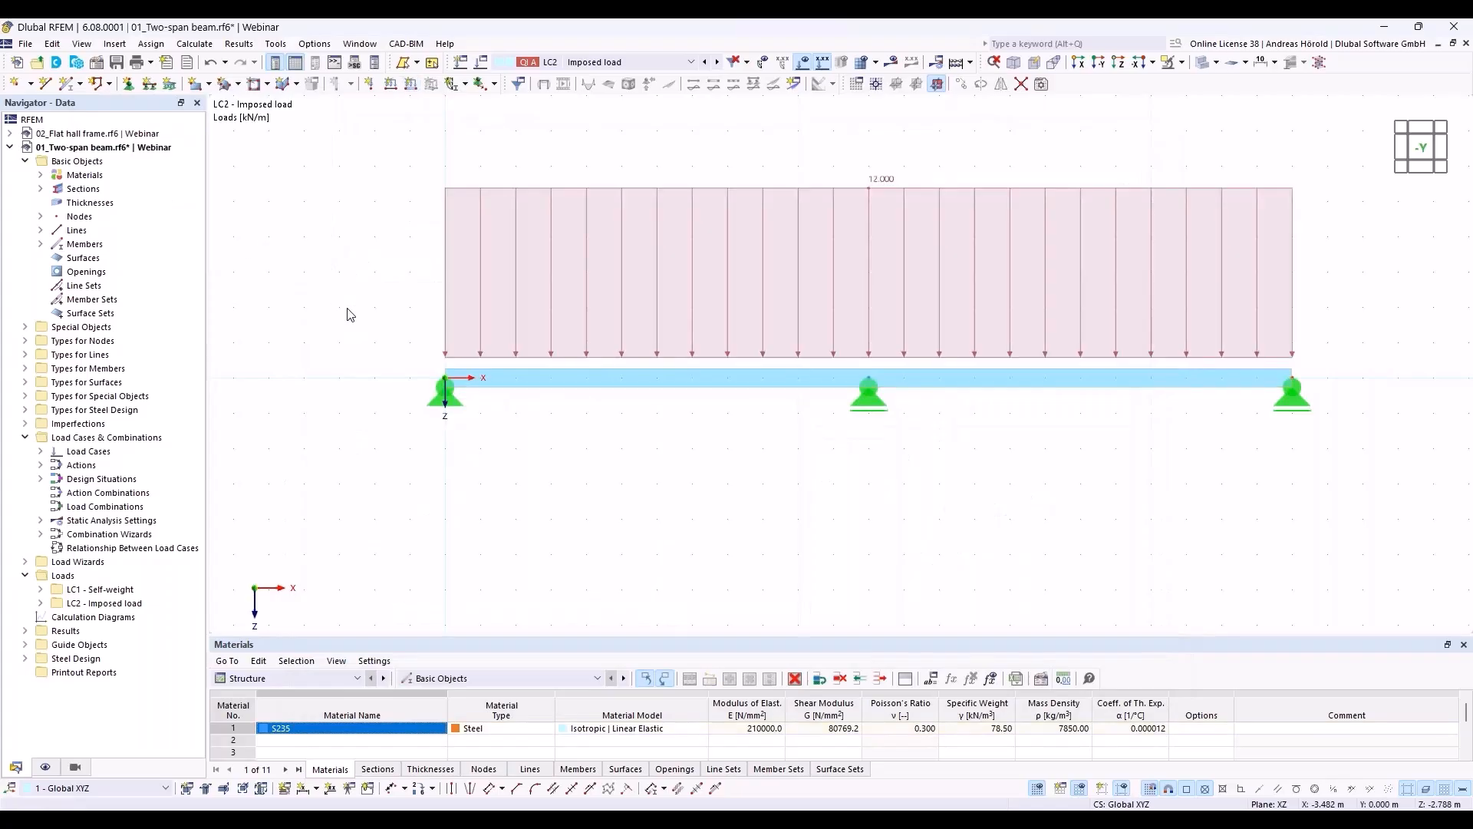
- Review the combination wizard settings, the load cases and the actions in Load Cases & Combinations
middle_drag(606, 542, 535, 547)
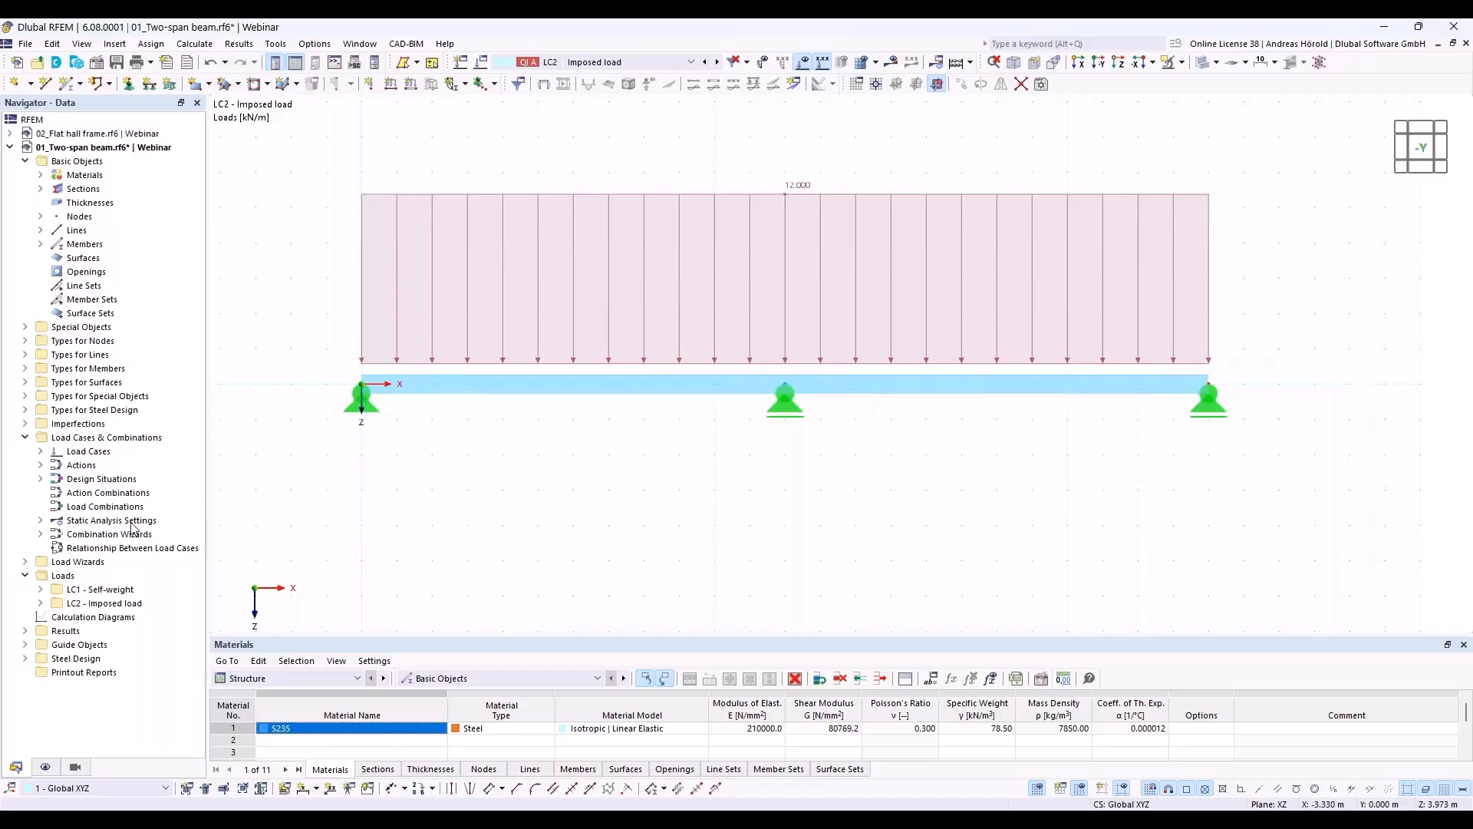
right_click(116, 438)
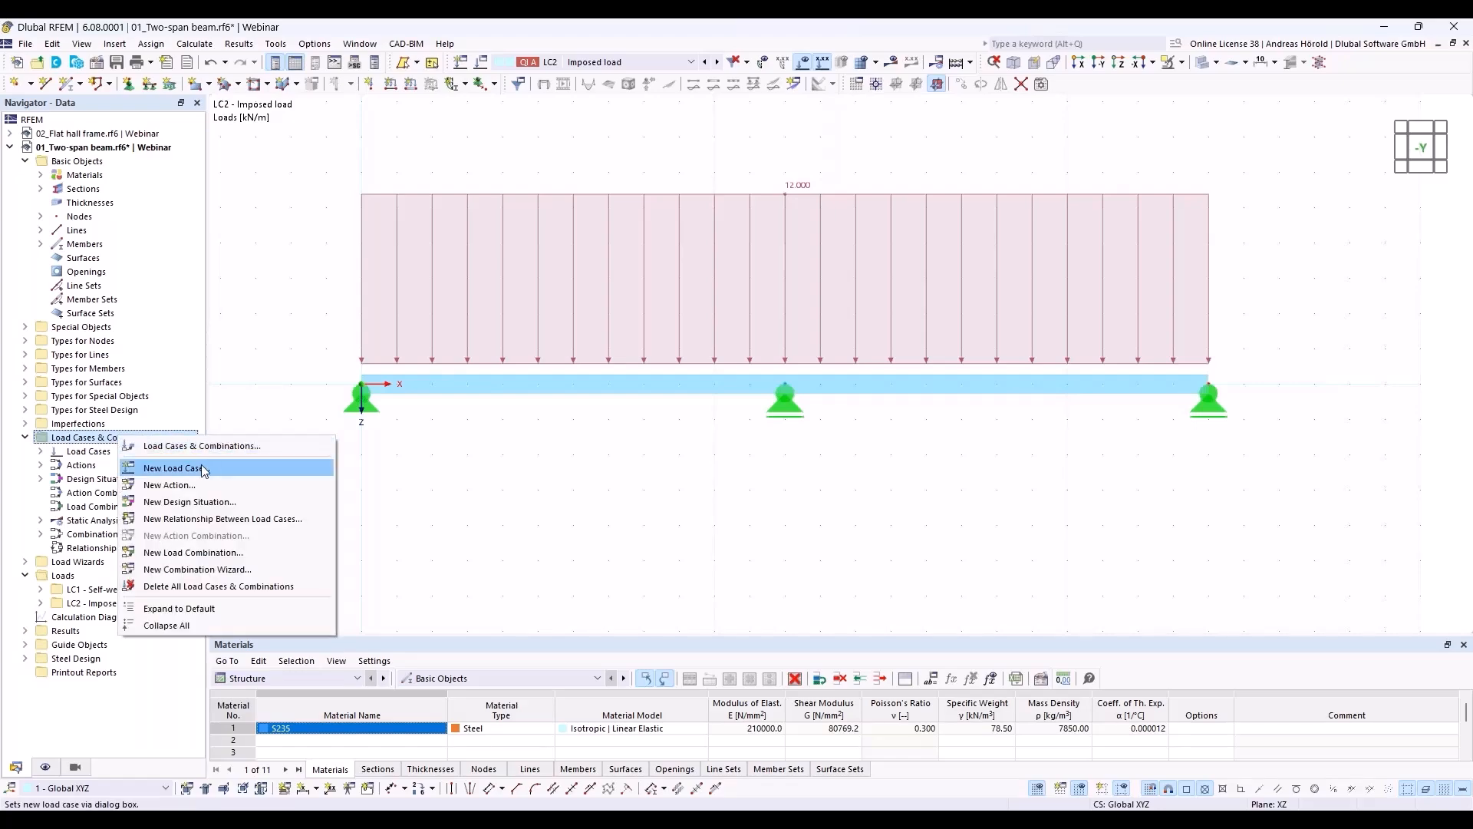
click(201, 447)
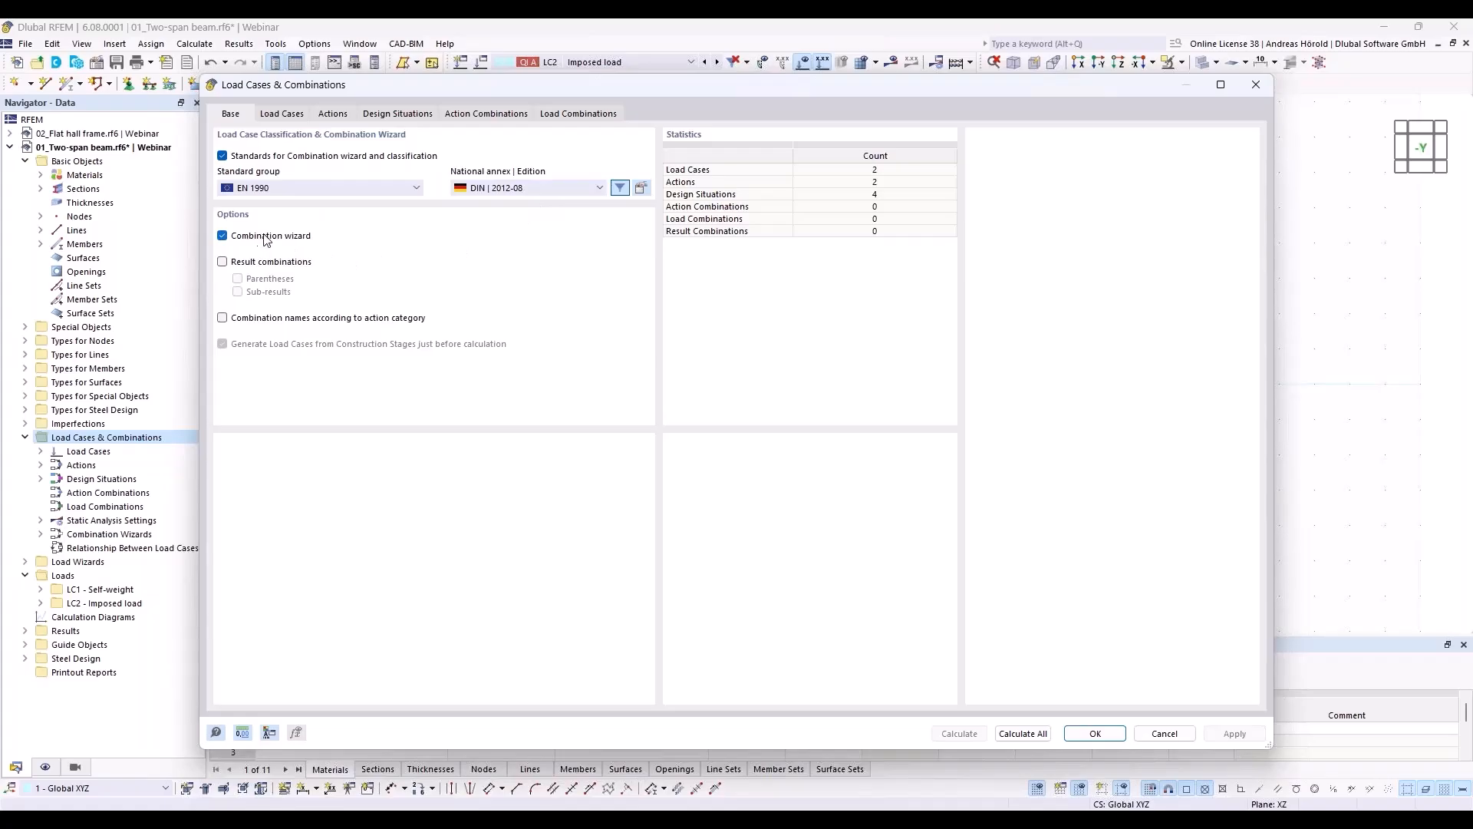
click(282, 114)
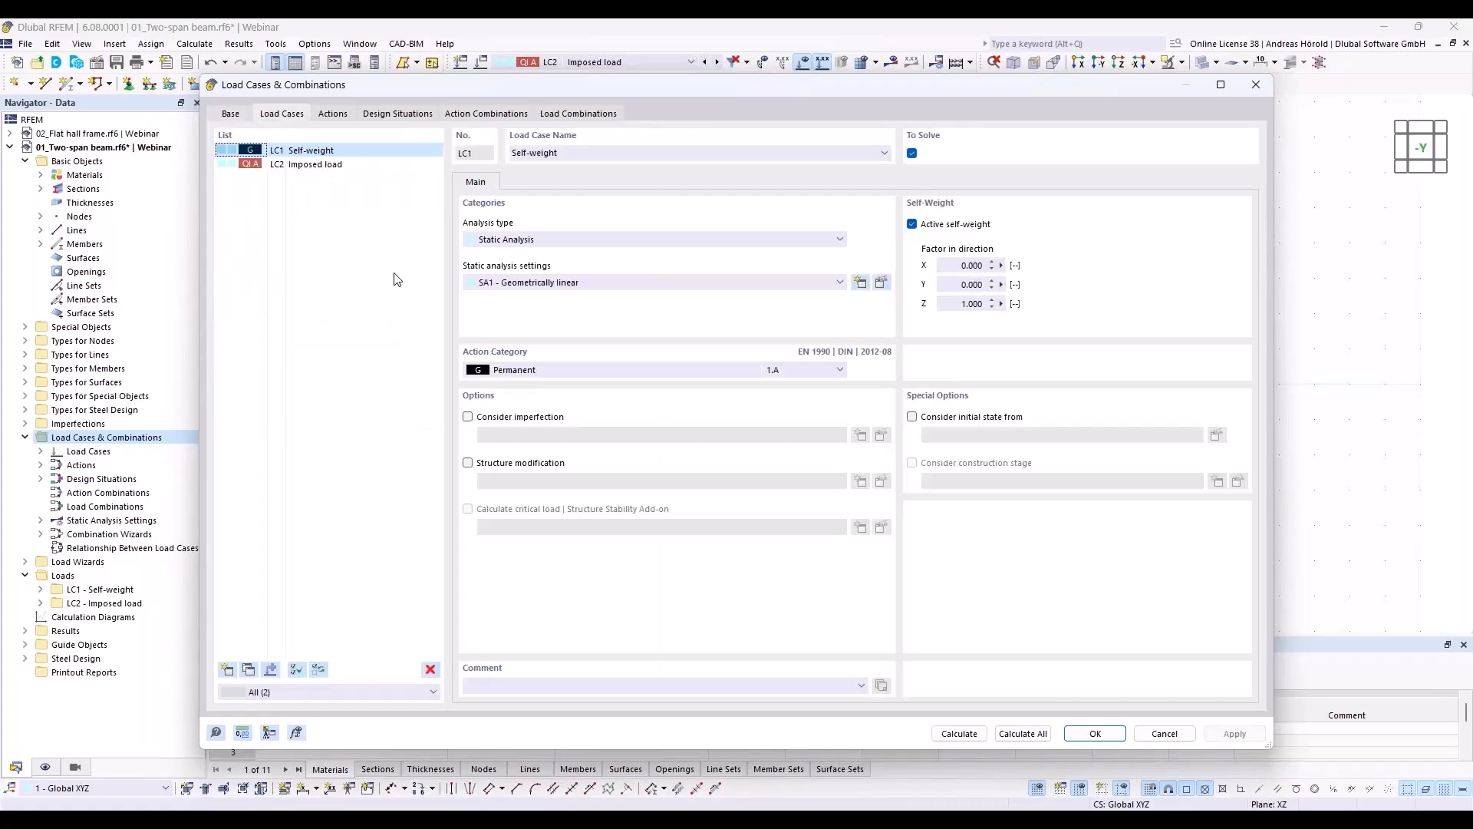
click(333, 114)
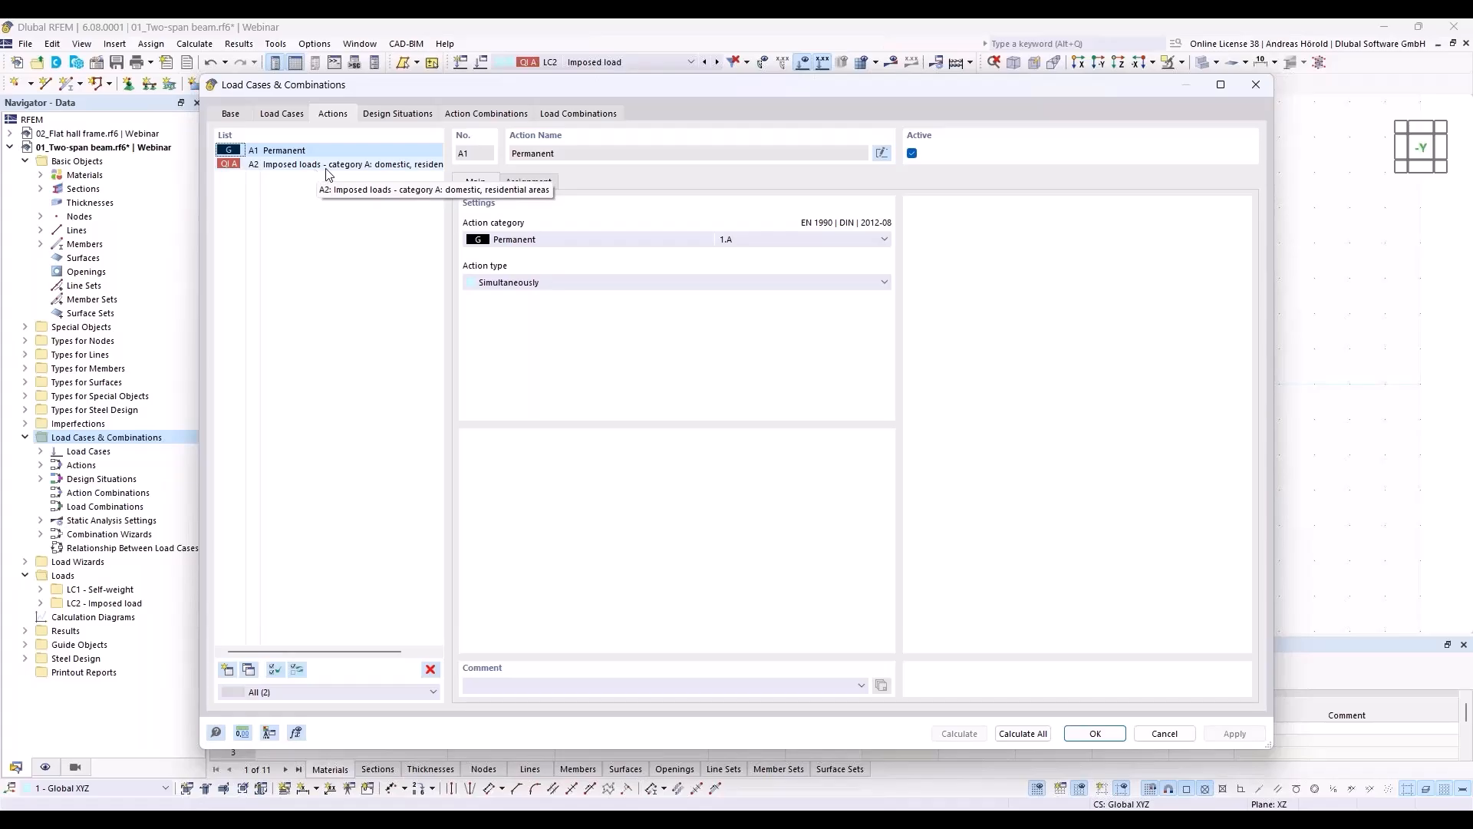
- Delete the SLS design situations DS2 Characteristic, DS3 Frequent and DS4 Quasi-permanent, keeping DS1 ULS
click(398, 115)
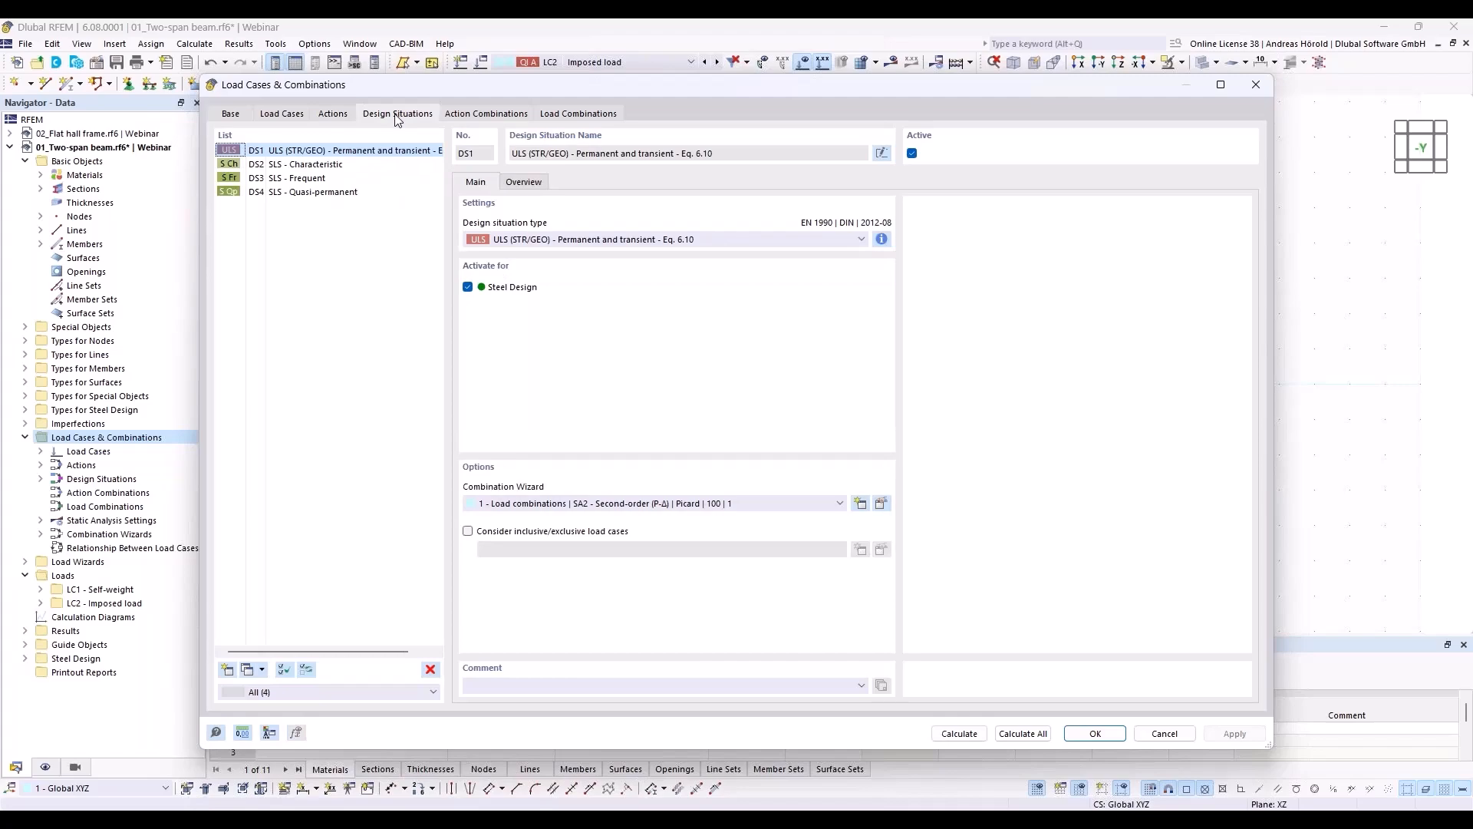
click(298, 165)
shift+click(318, 192)
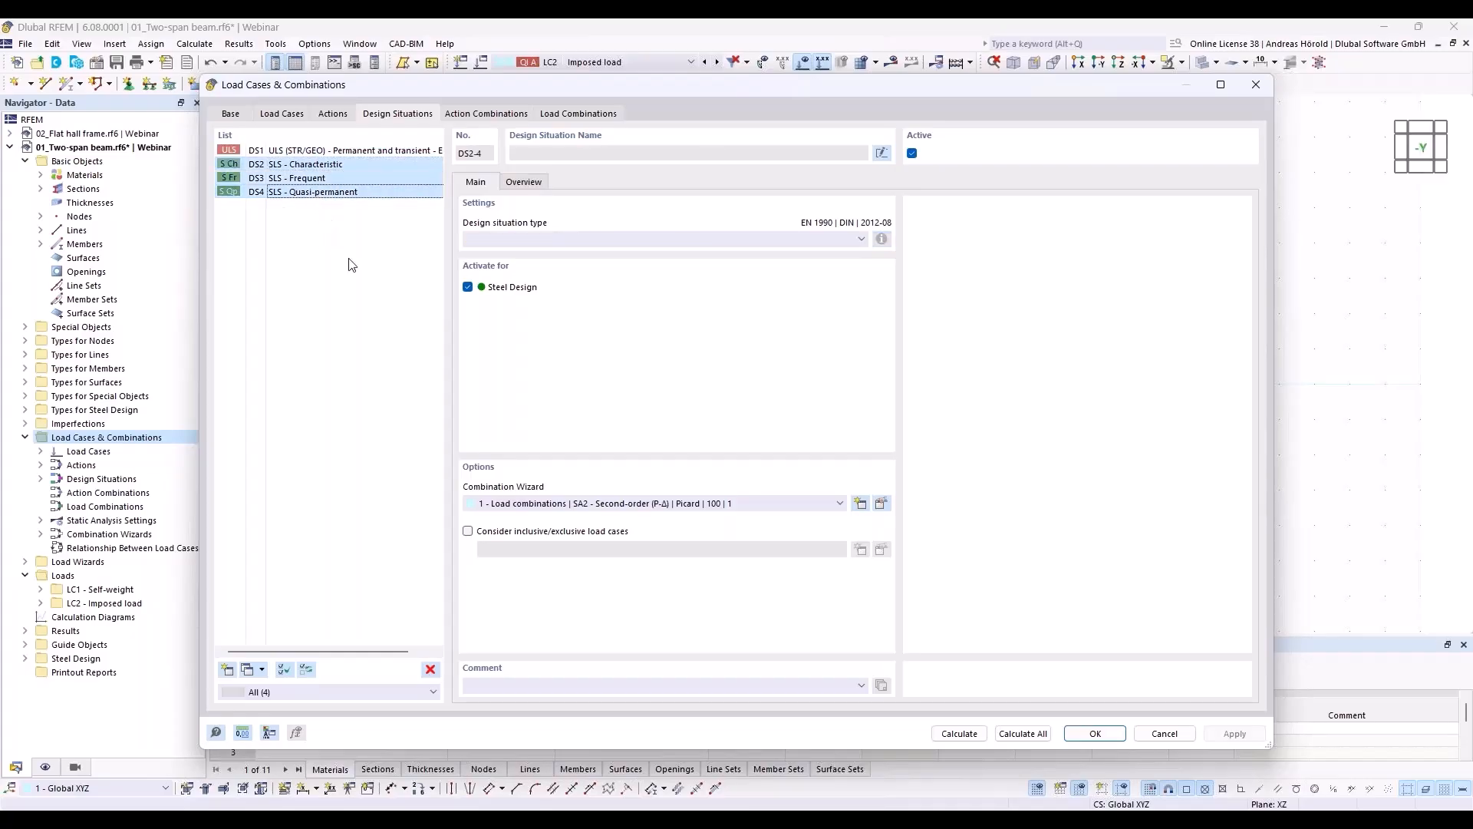
click(430, 669)
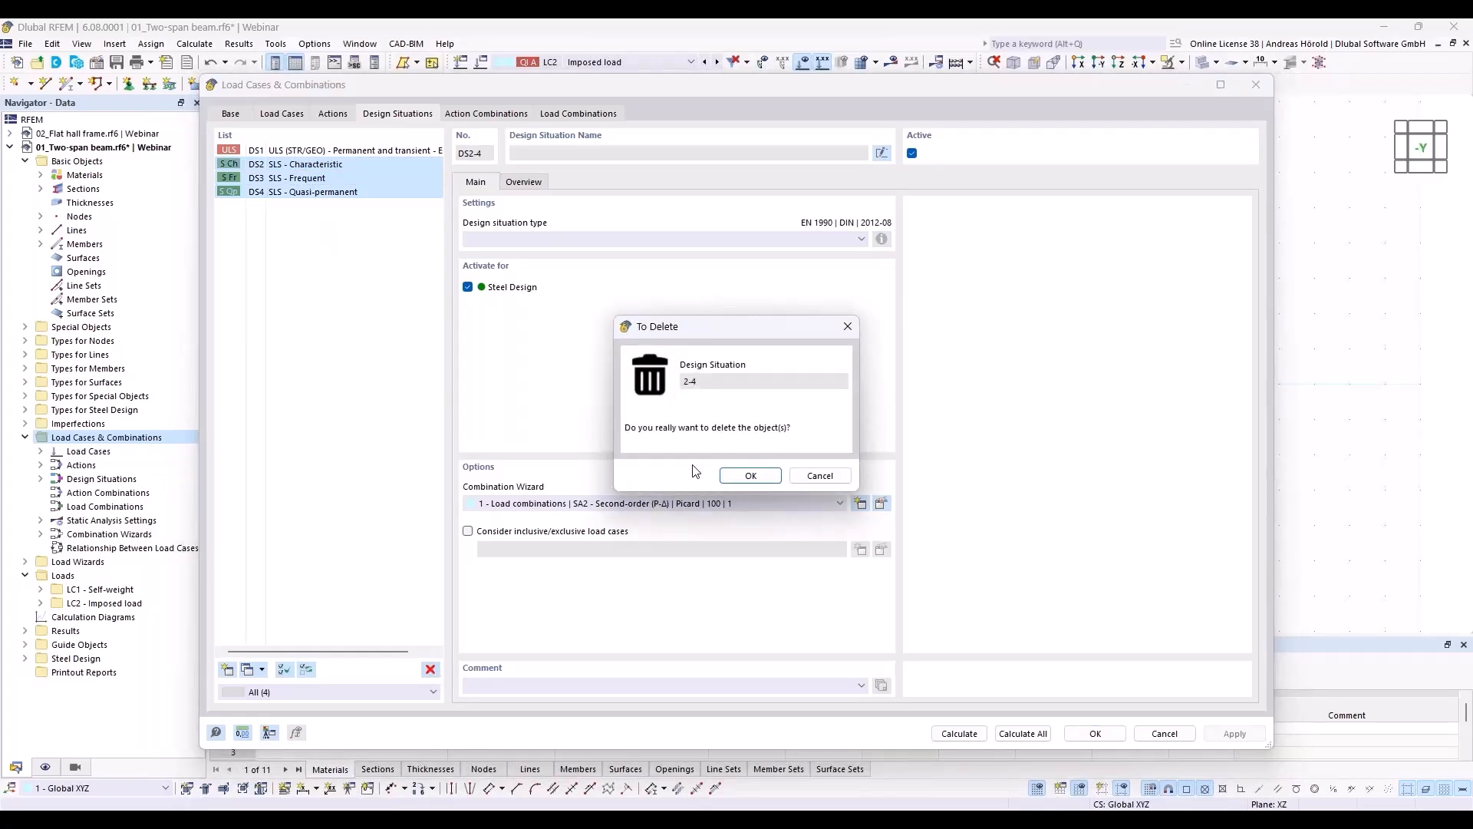
click(750, 476)
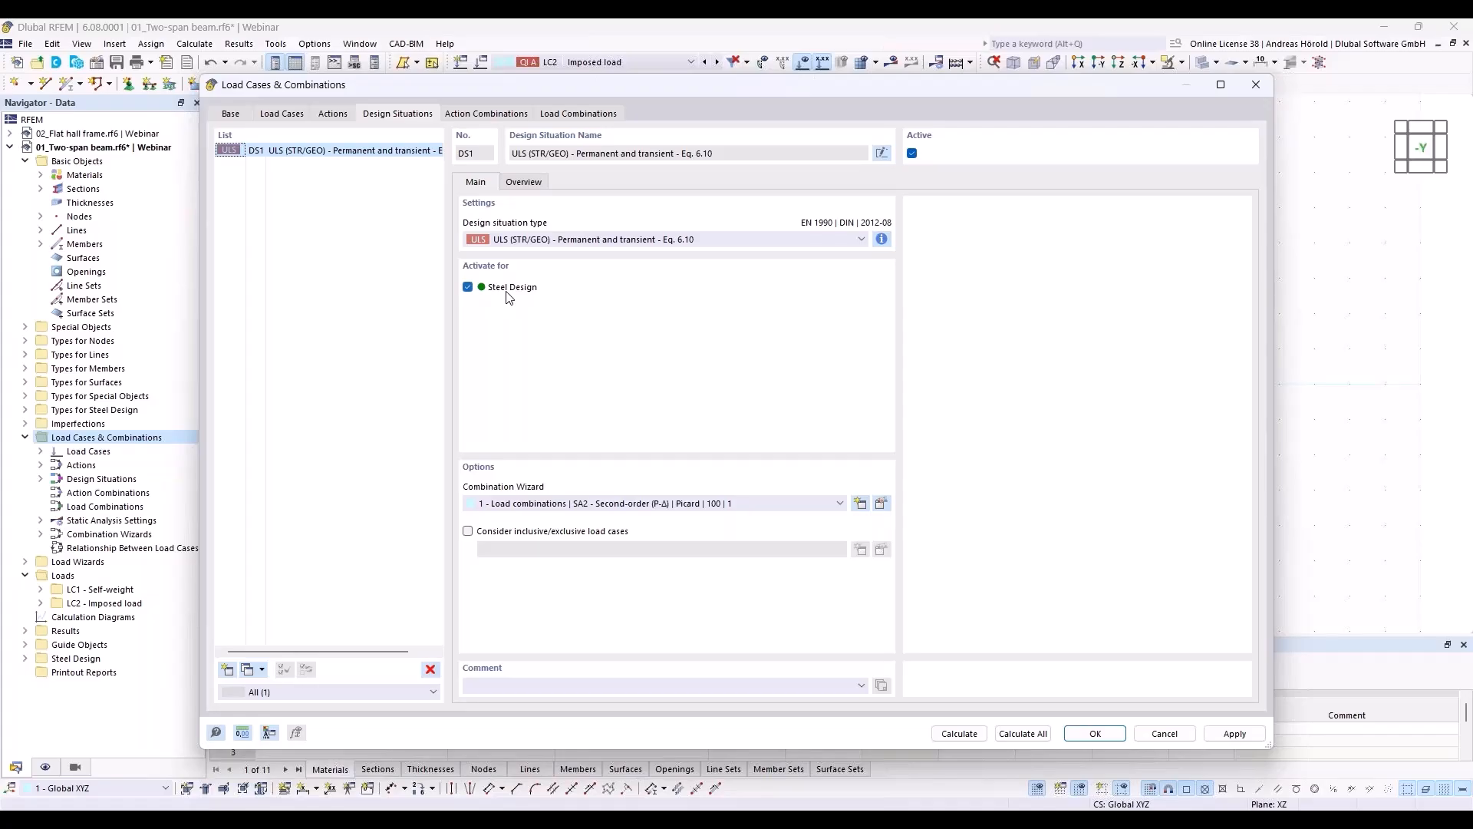
- Inspect the generated load combinations and the overview of those assigned to design situation DS1
click(569, 115)
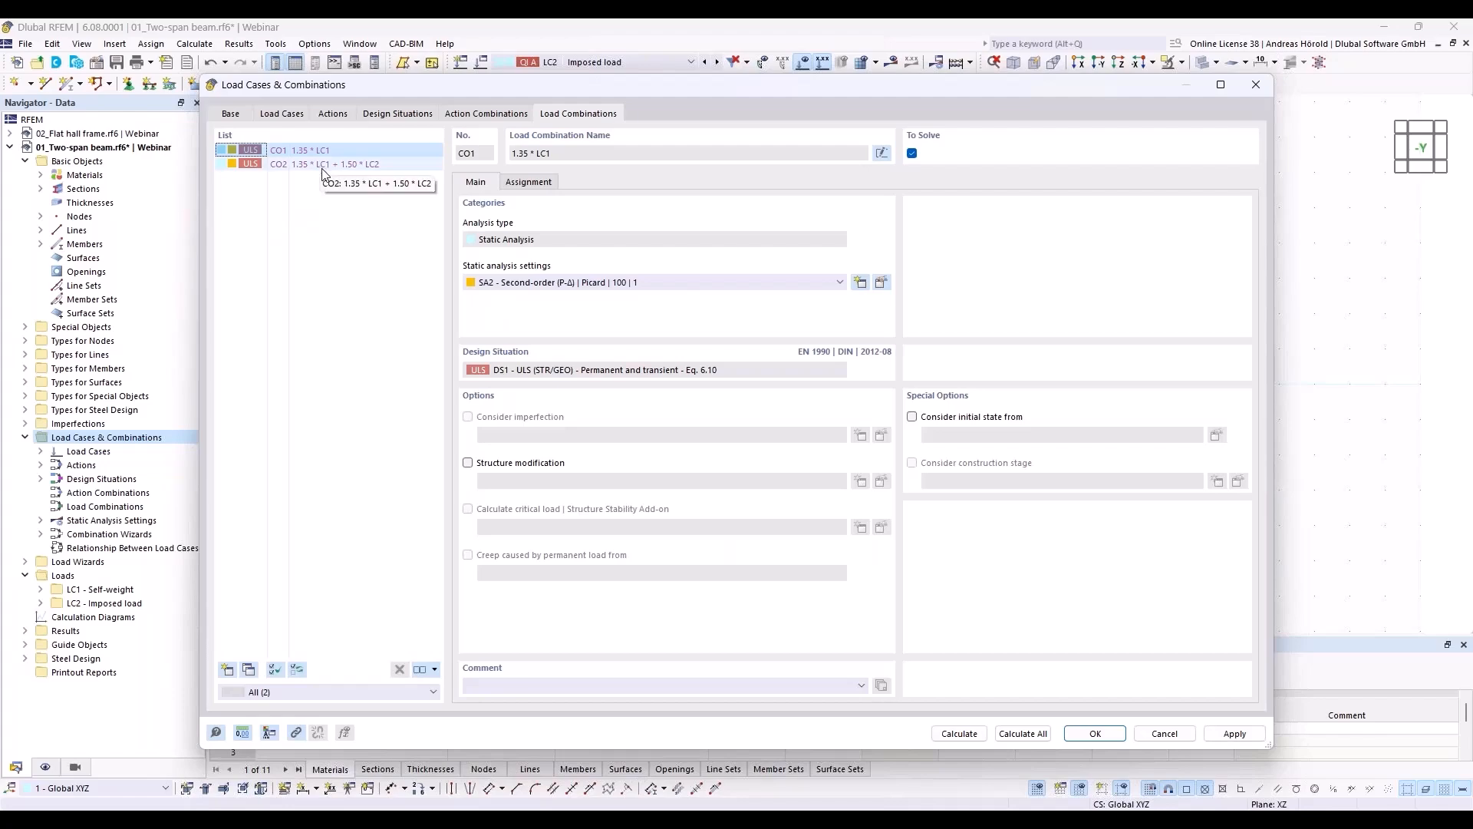
click(381, 115)
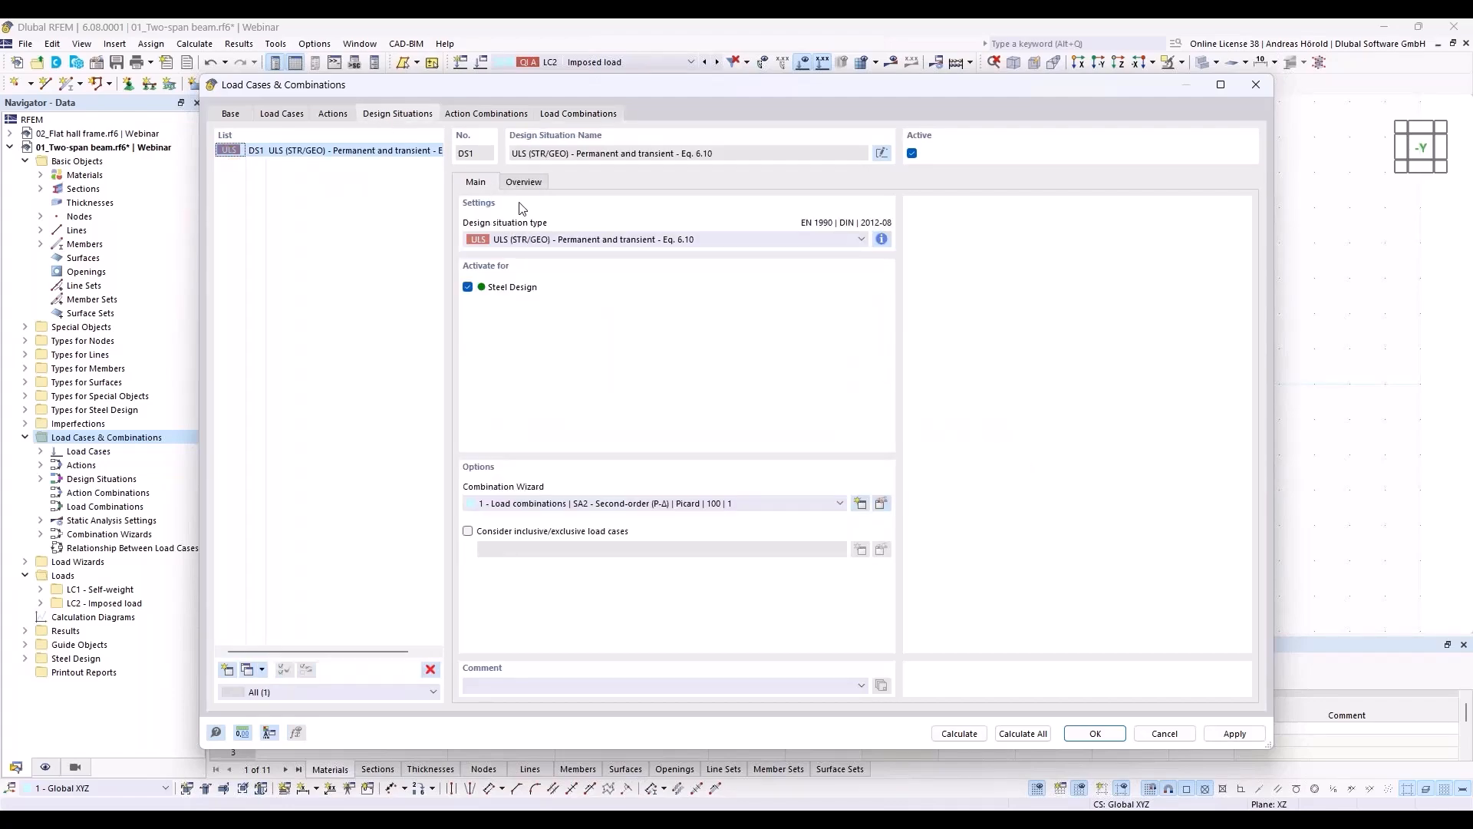
click(522, 182)
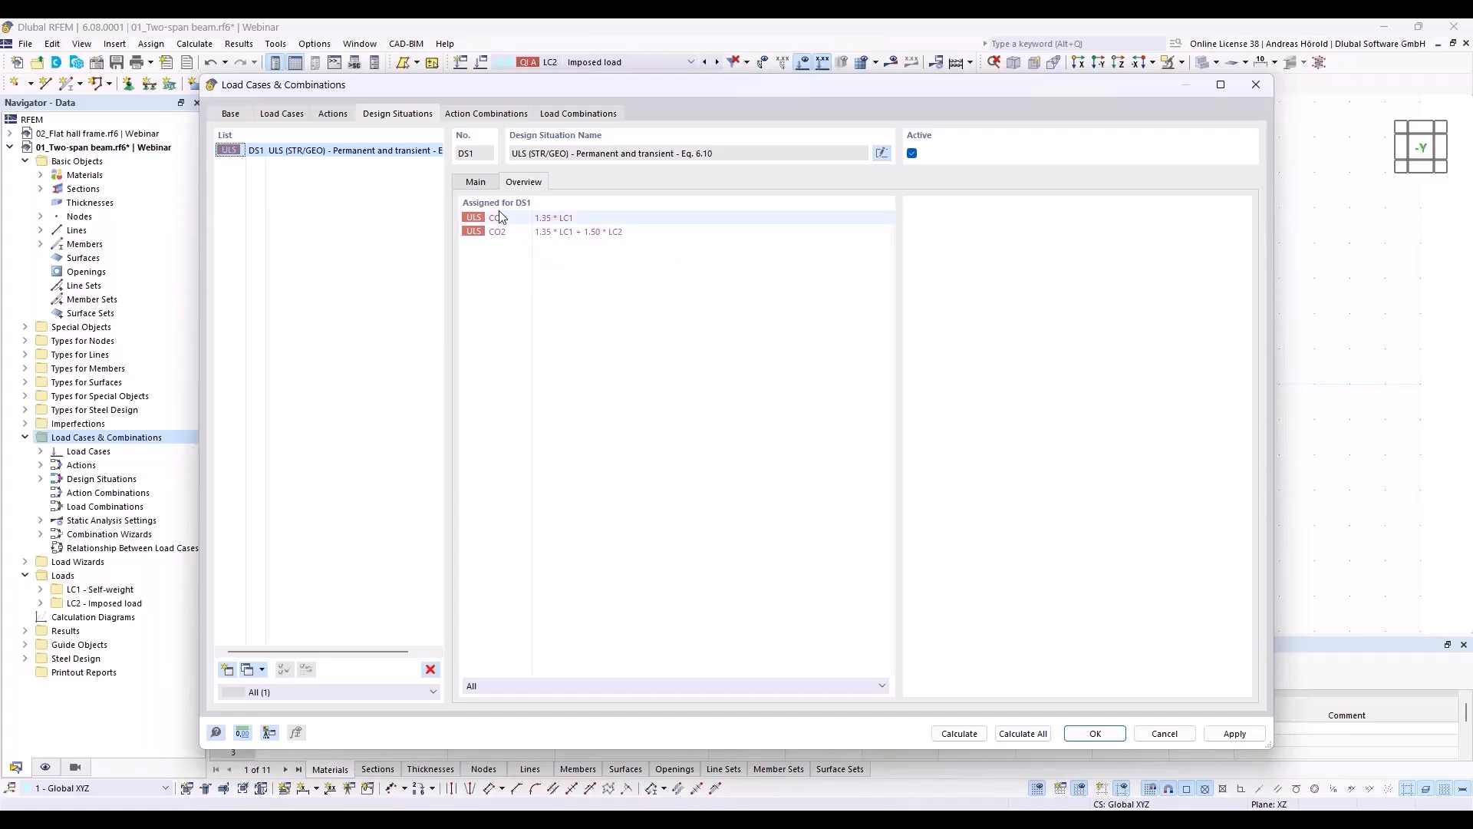
click(475, 183)
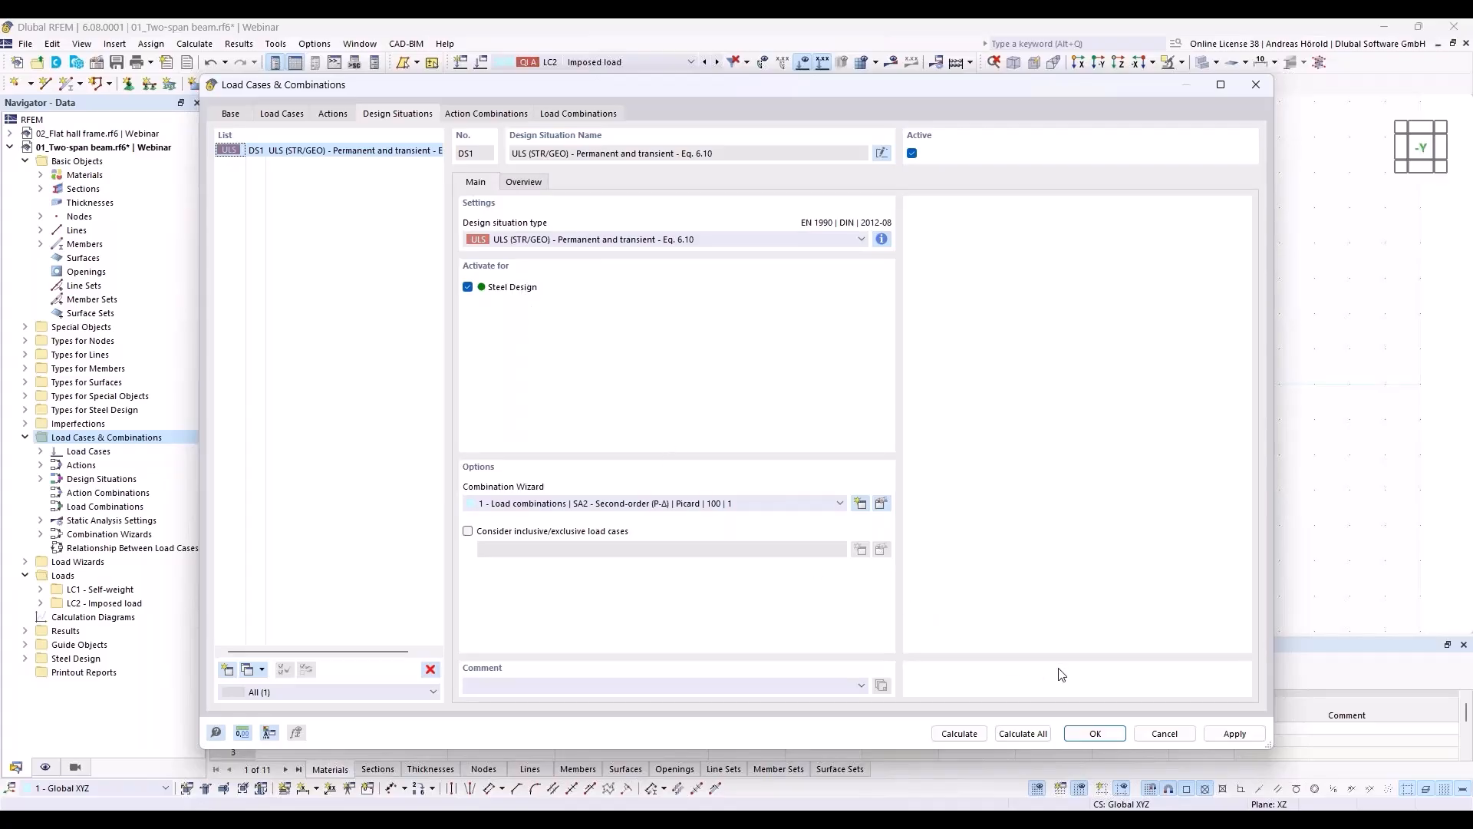
- Calculate everything and display the member internal forces Vz on the beam for DS1
click(1020, 734)
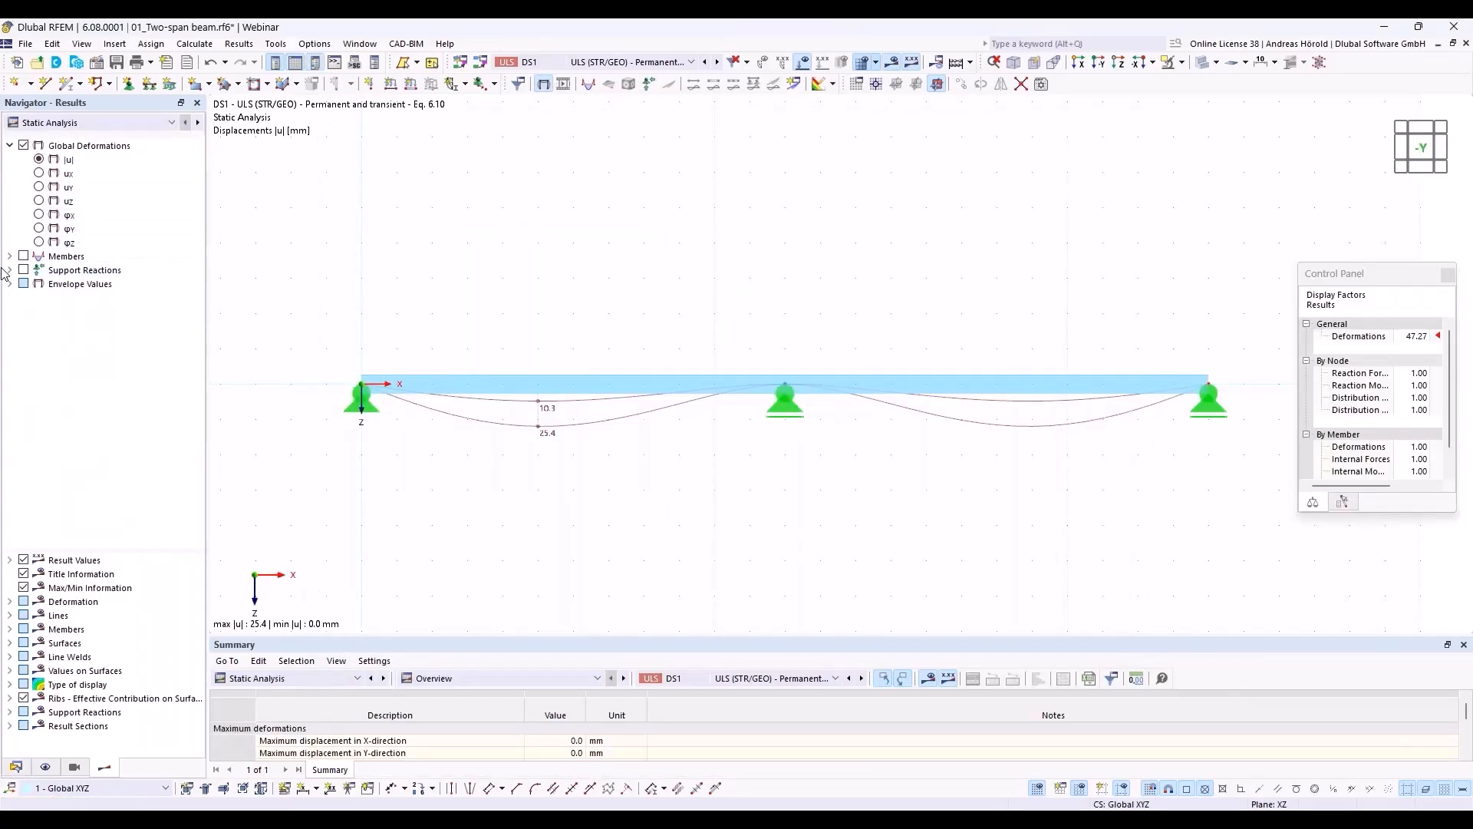
click(9, 256)
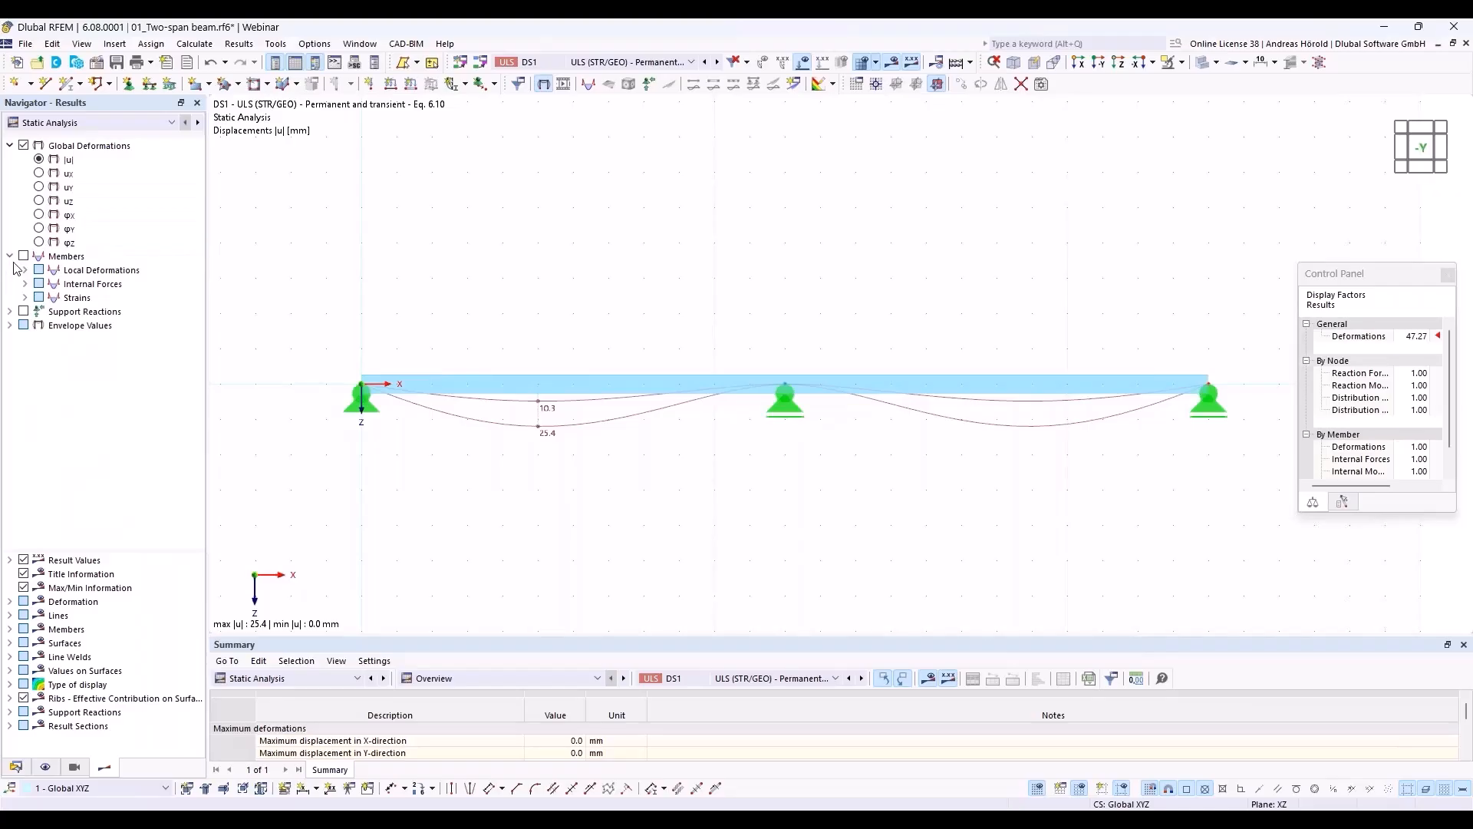
click(25, 284)
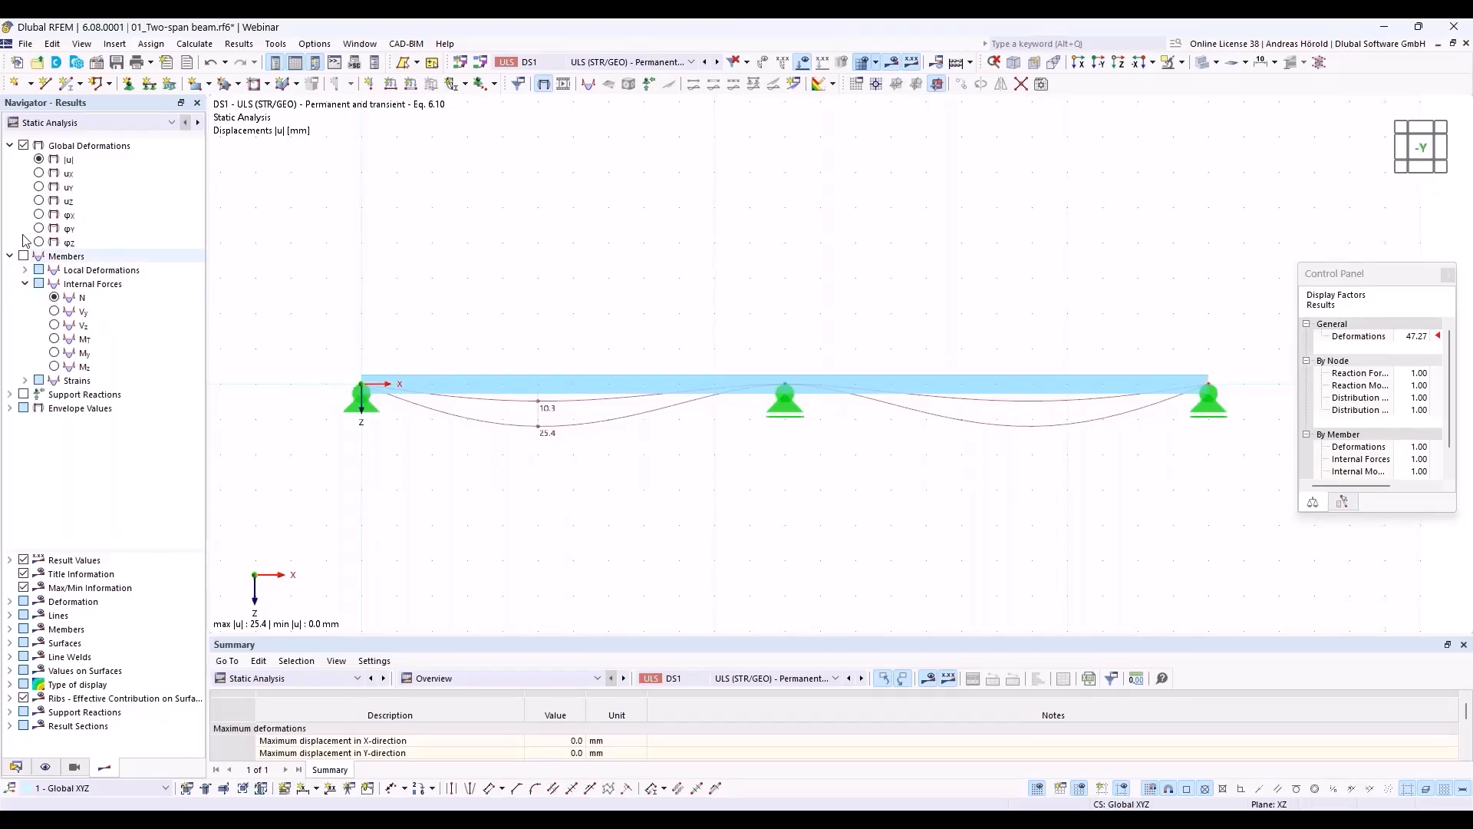
click(54, 325)
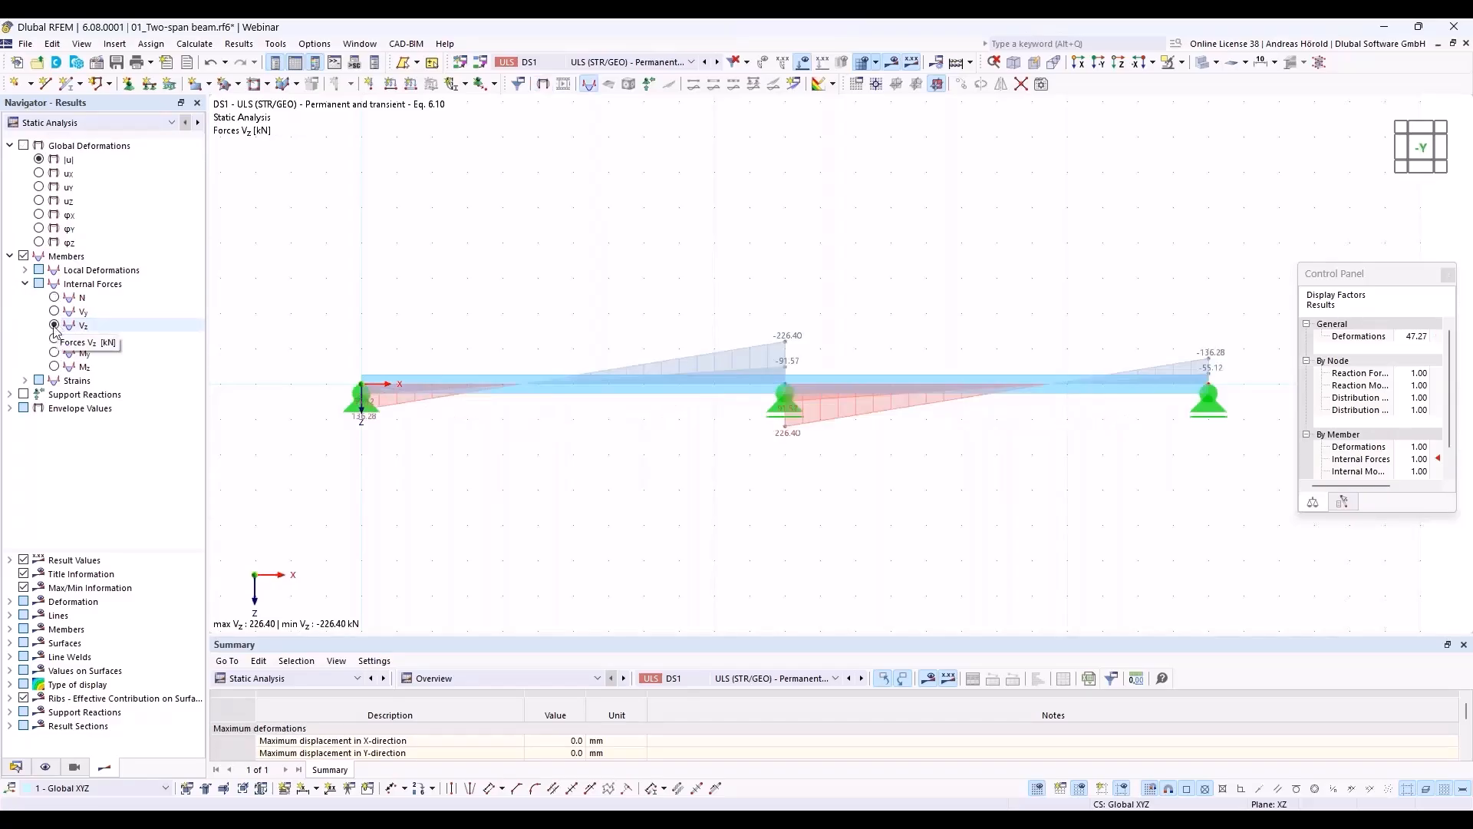
- Limit the result envelope to the maximum values and display the bending moments My
click(10, 409)
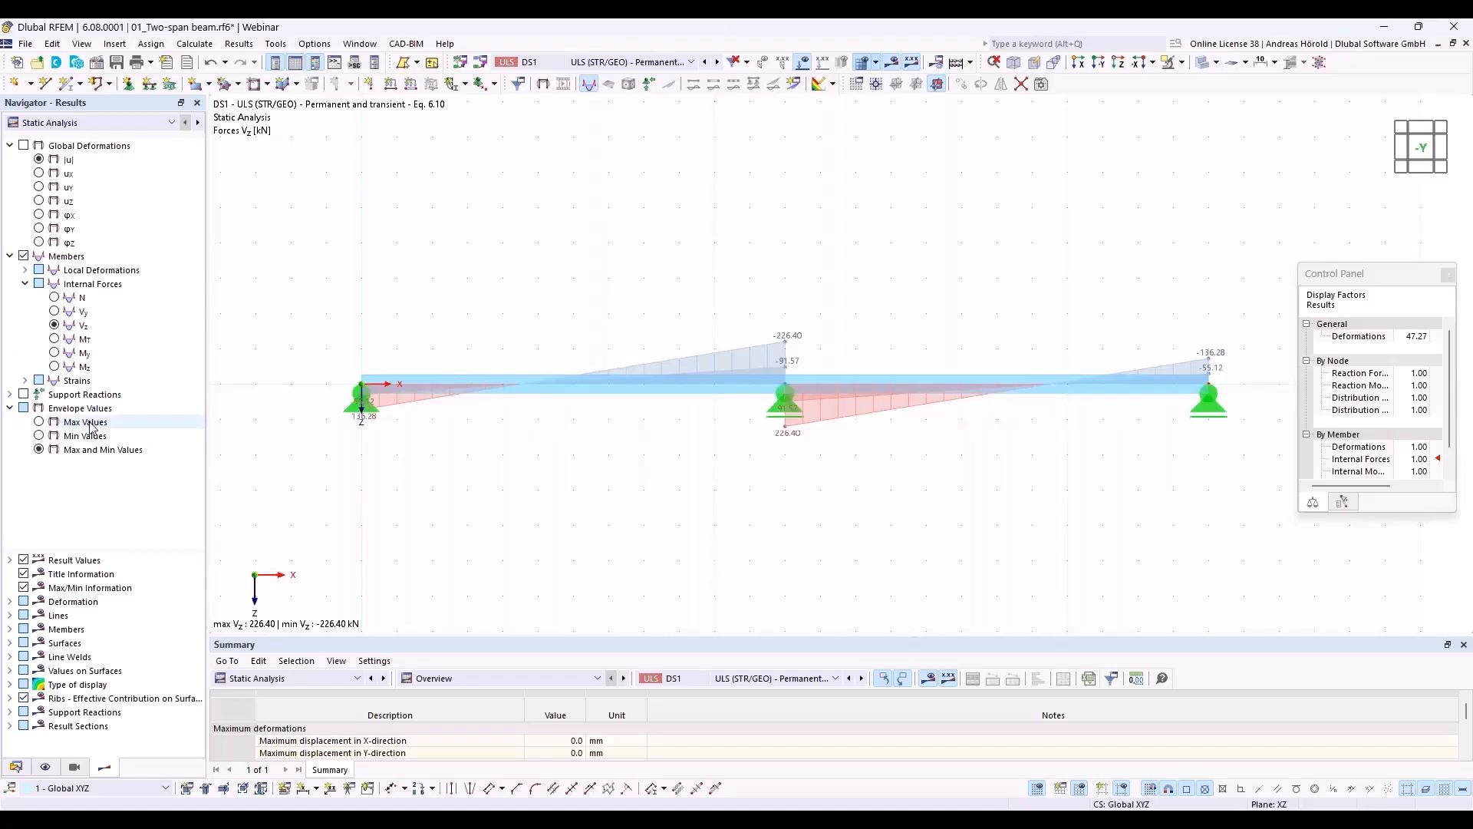
click(39, 422)
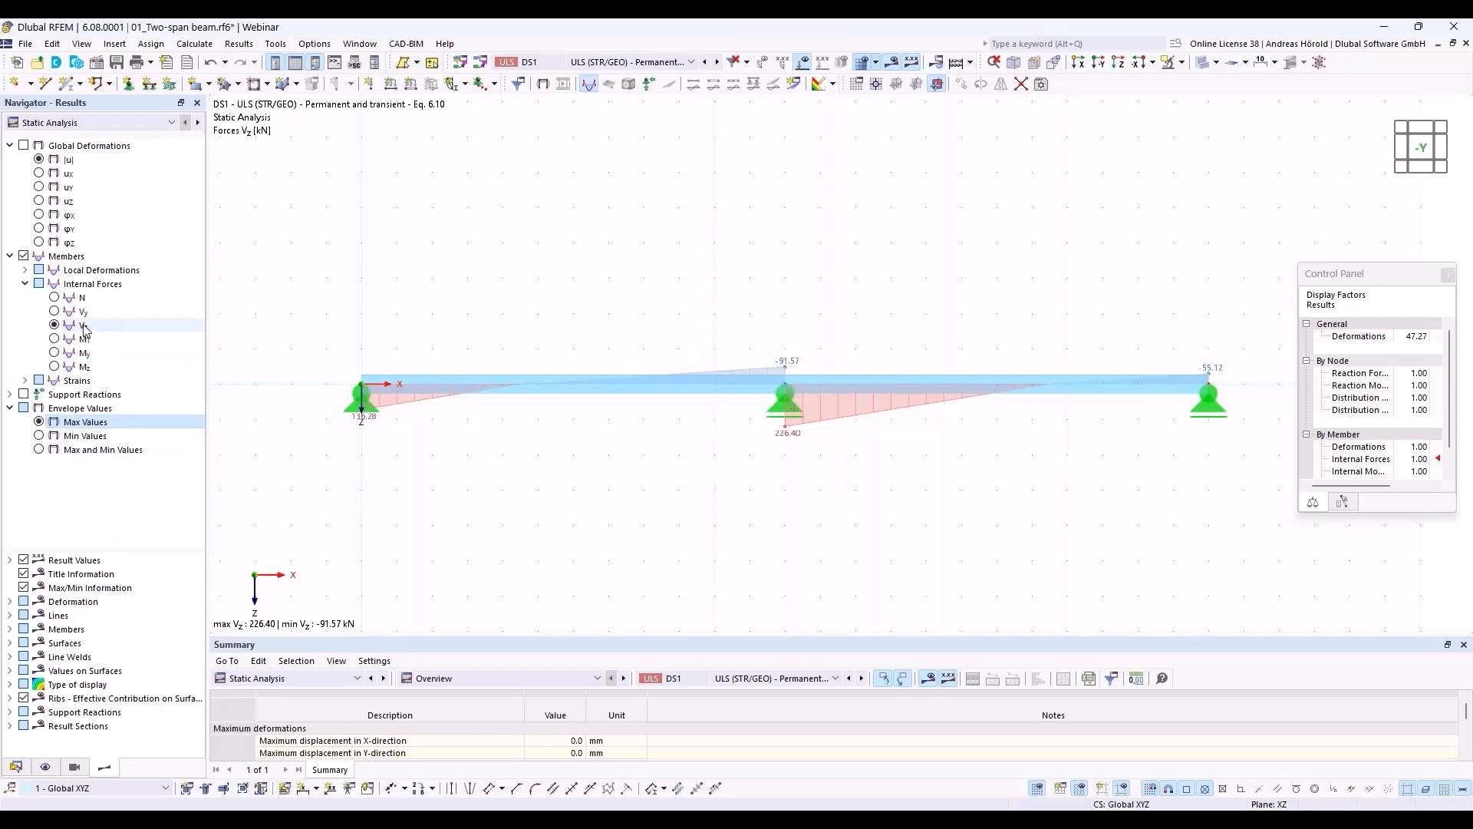
click(55, 352)
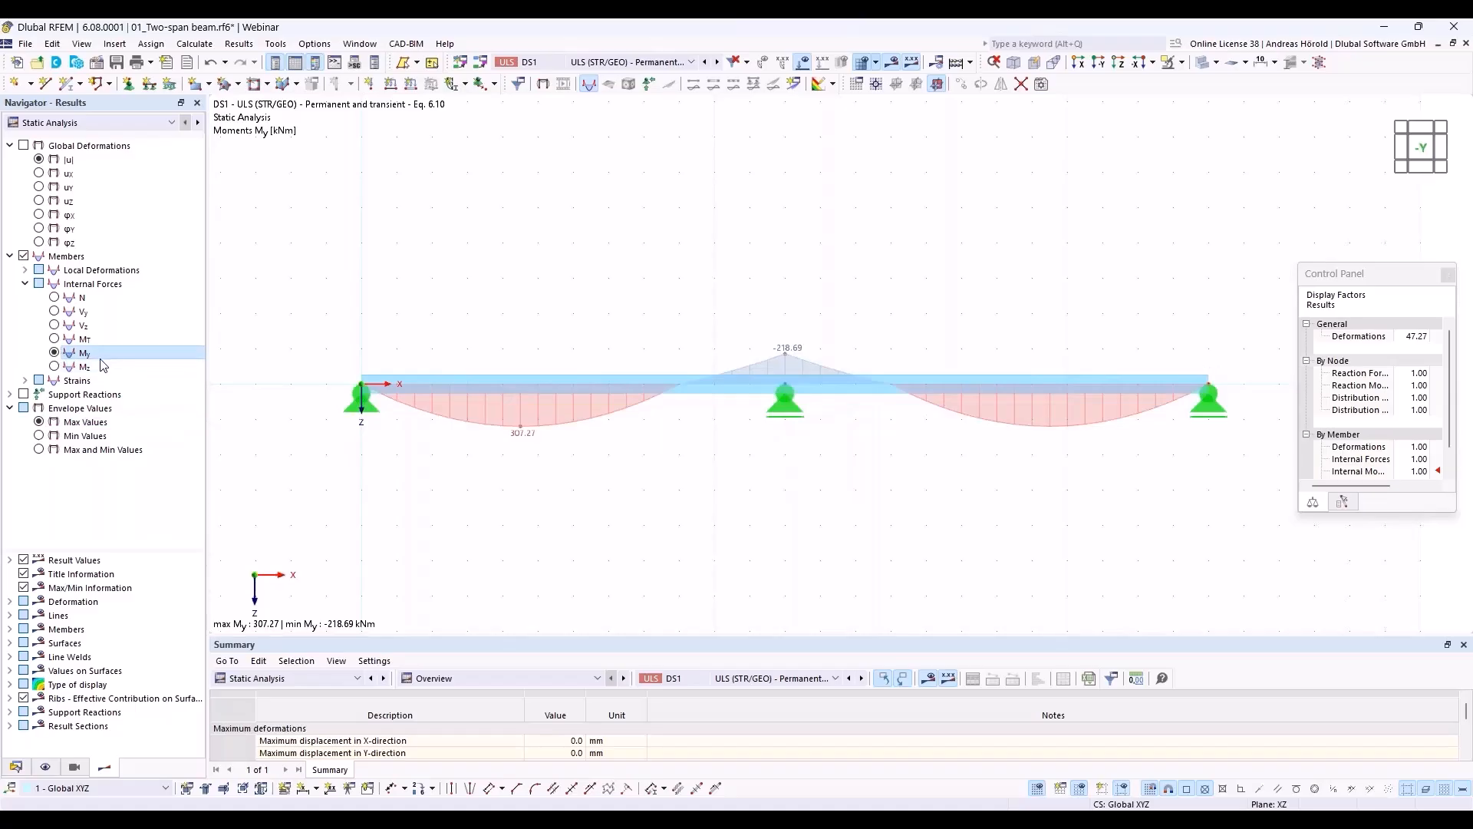
- Show the Steel Design results in an enlarged table and list the design ratios on members
click(316, 674)
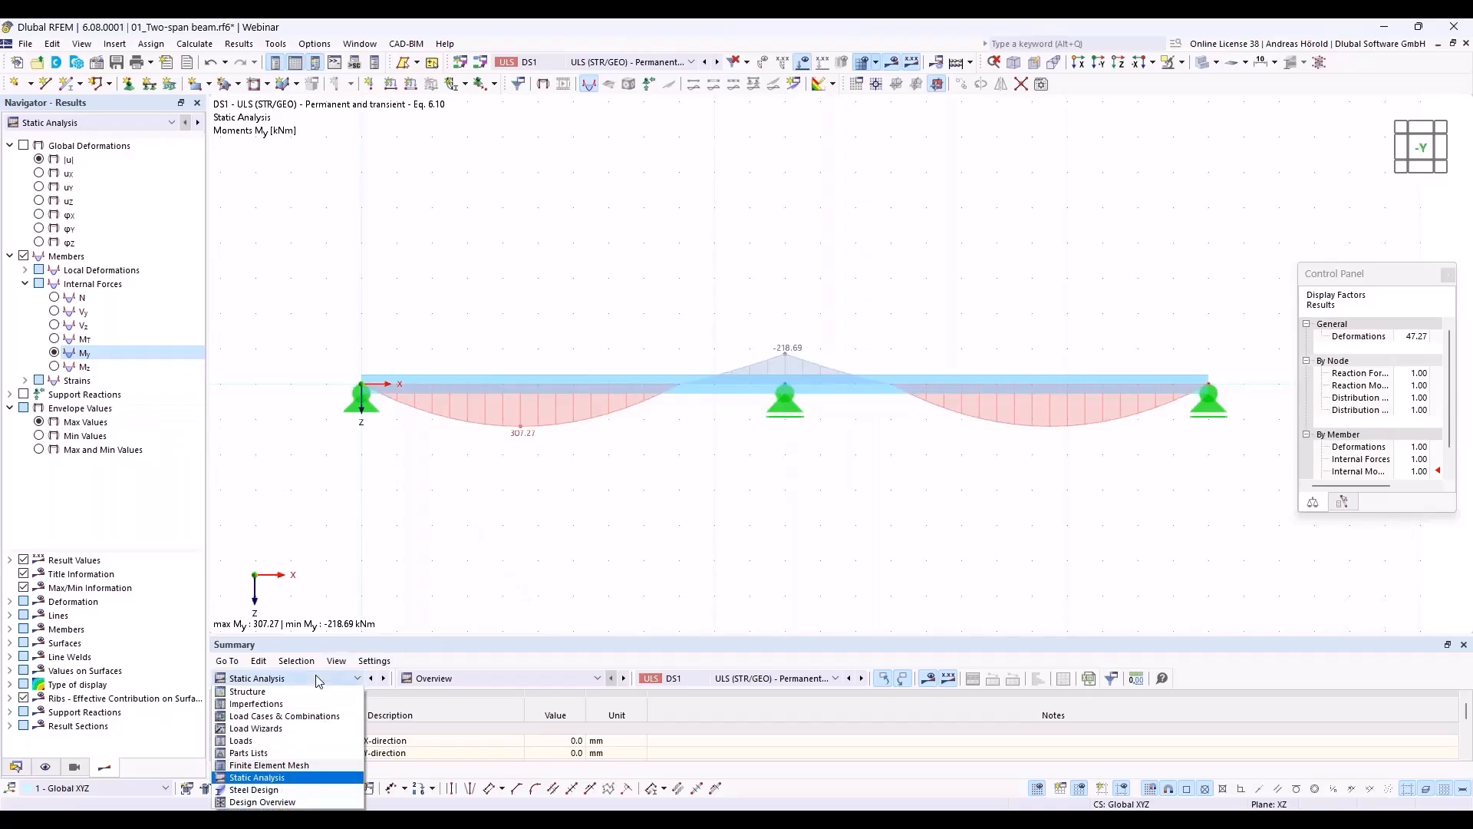
click(265, 791)
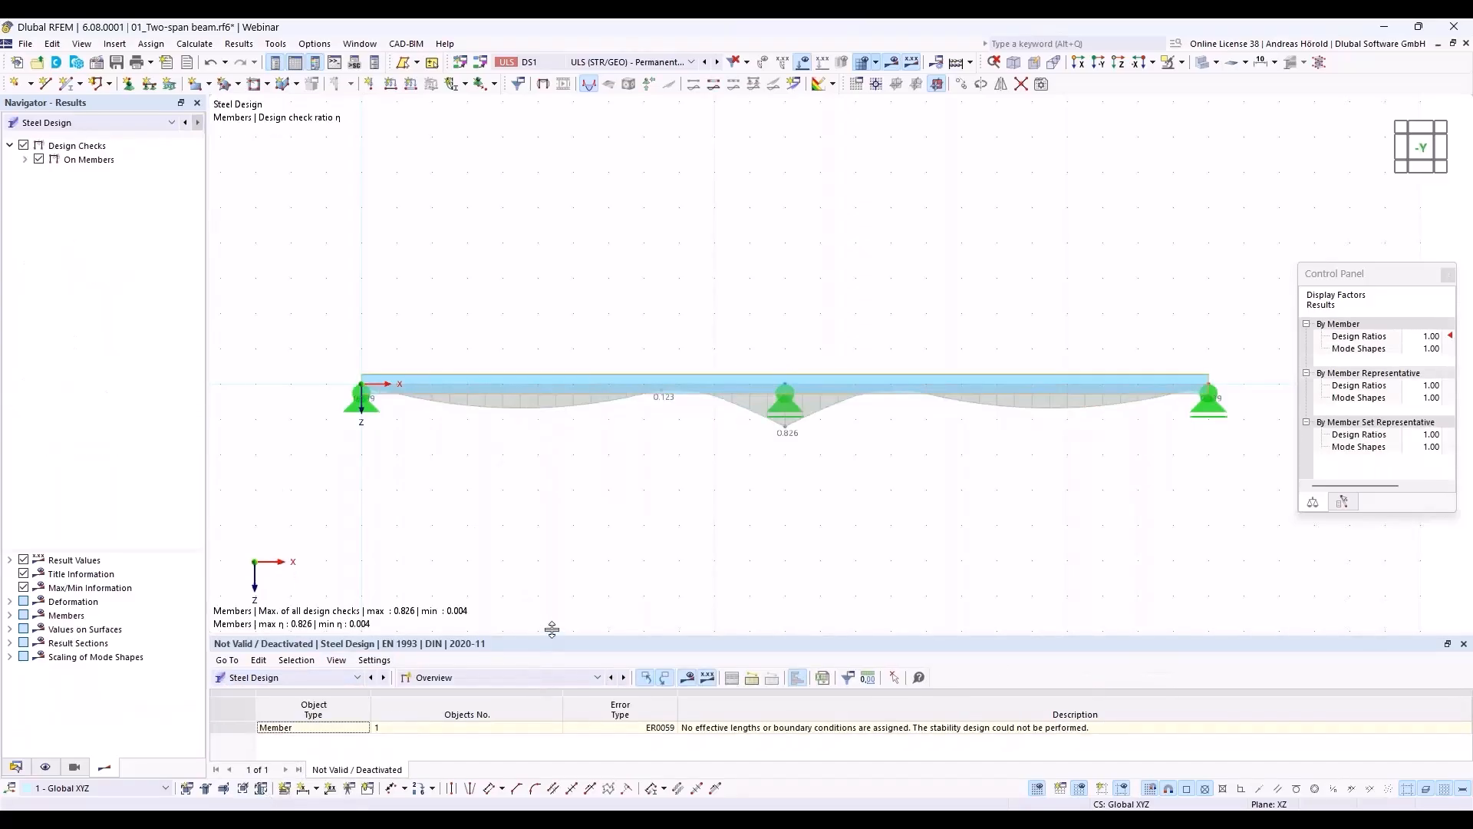
drag(552, 630, 583, 493)
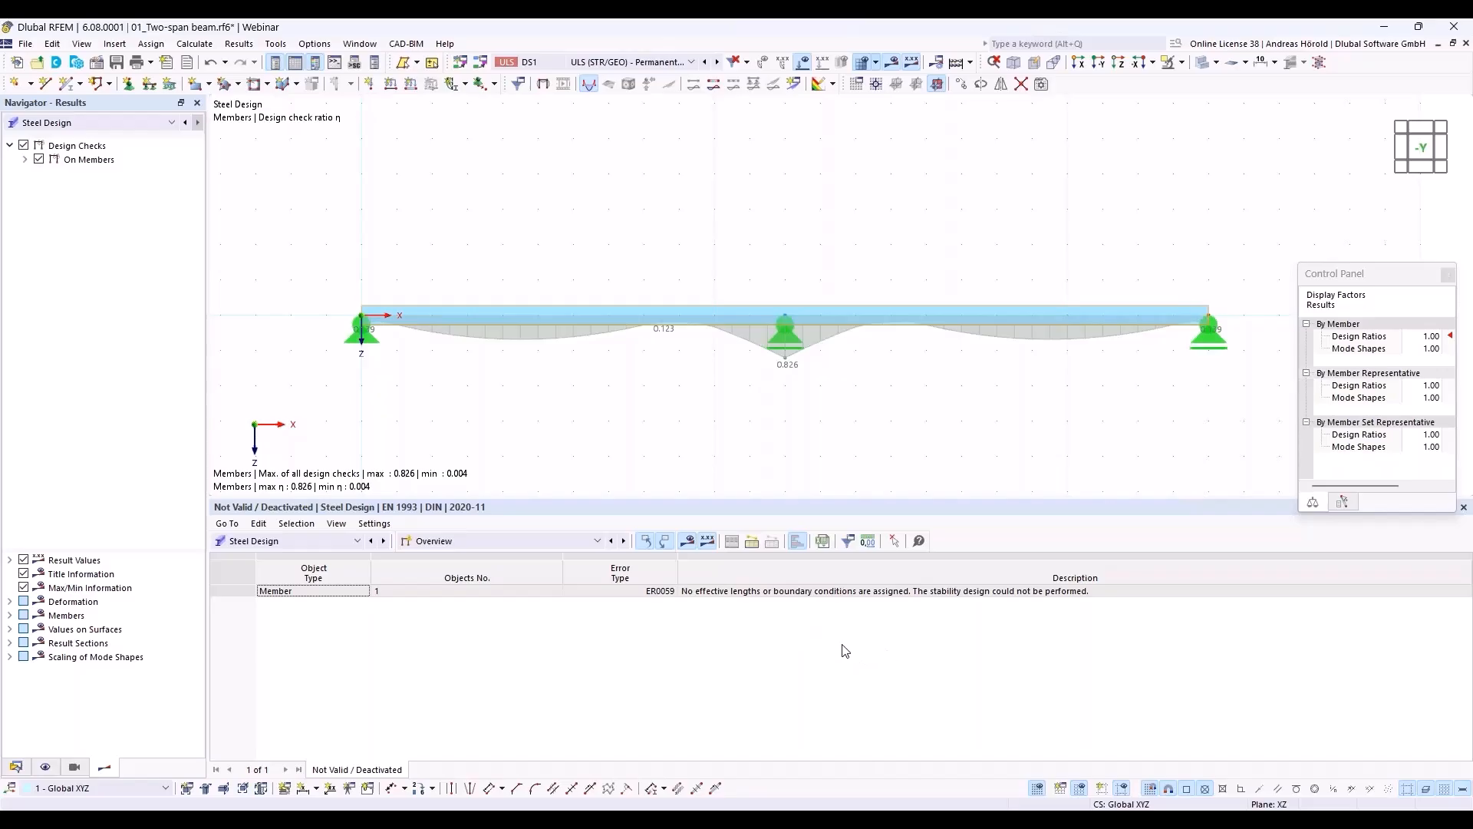
click(525, 541)
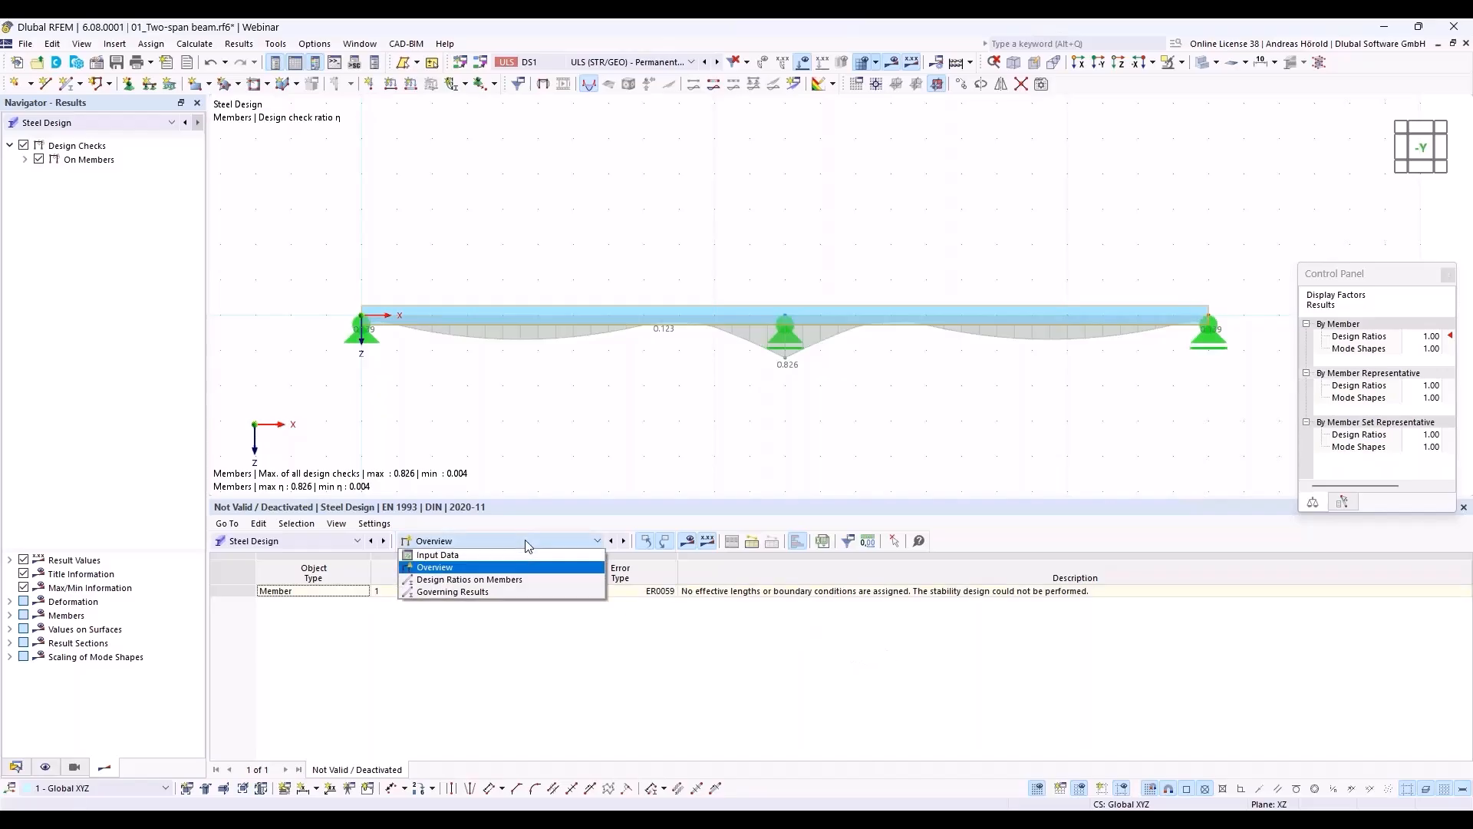
click(528, 579)
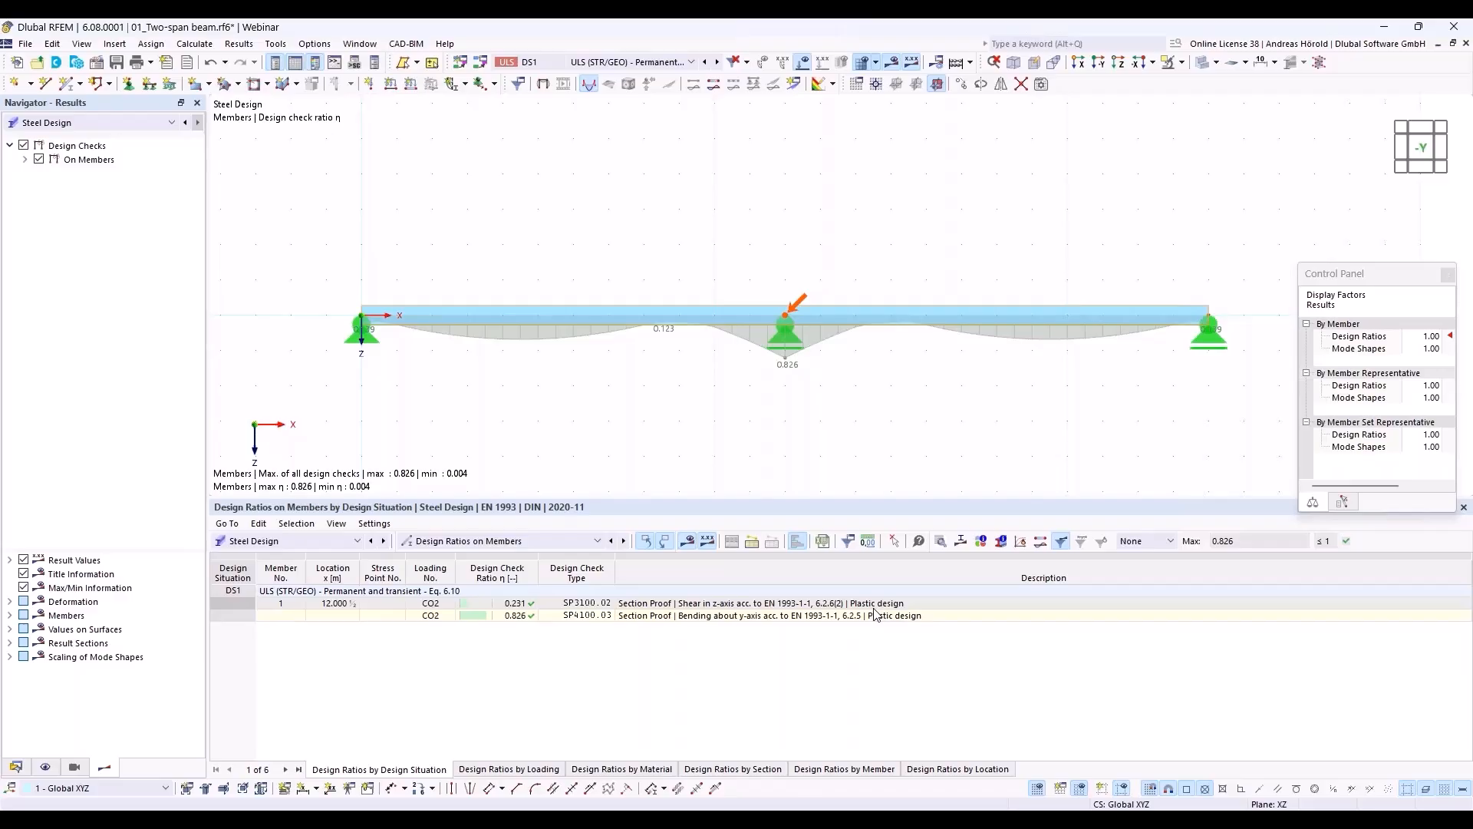
- Open the design check details for bending about the y-axis and expand the section classification
click(768, 618)
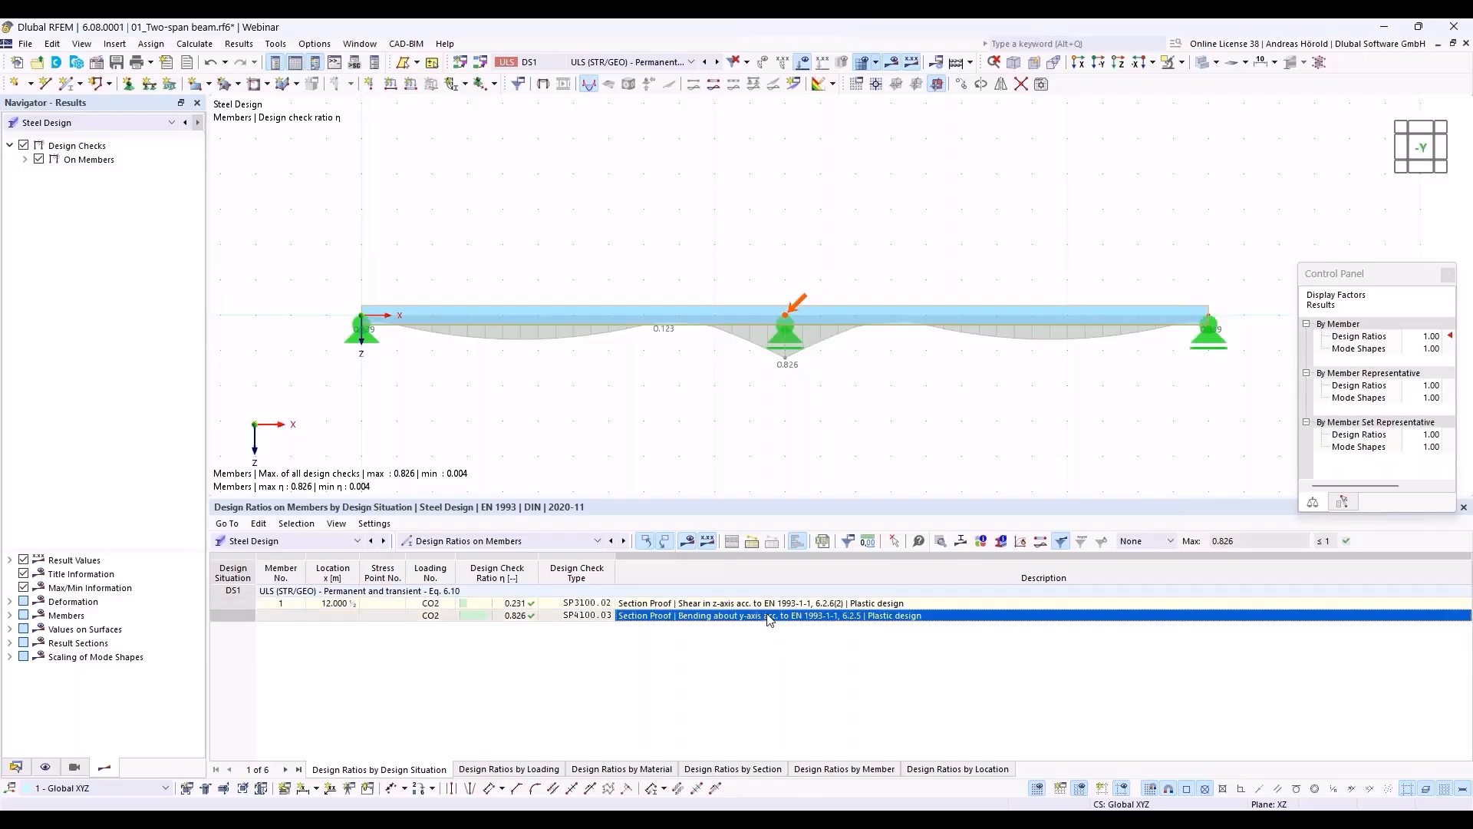
click(941, 543)
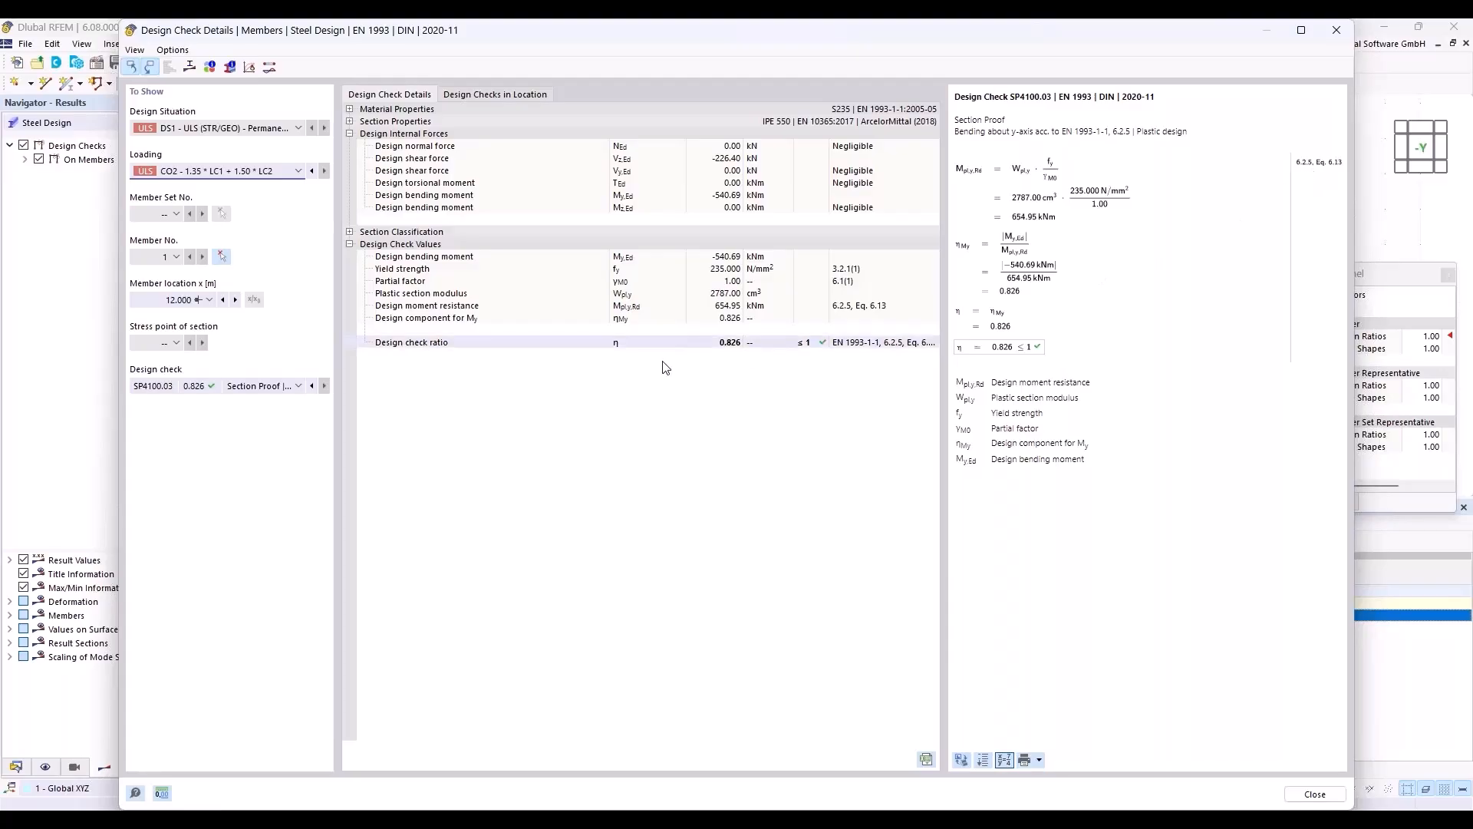
click(349, 232)
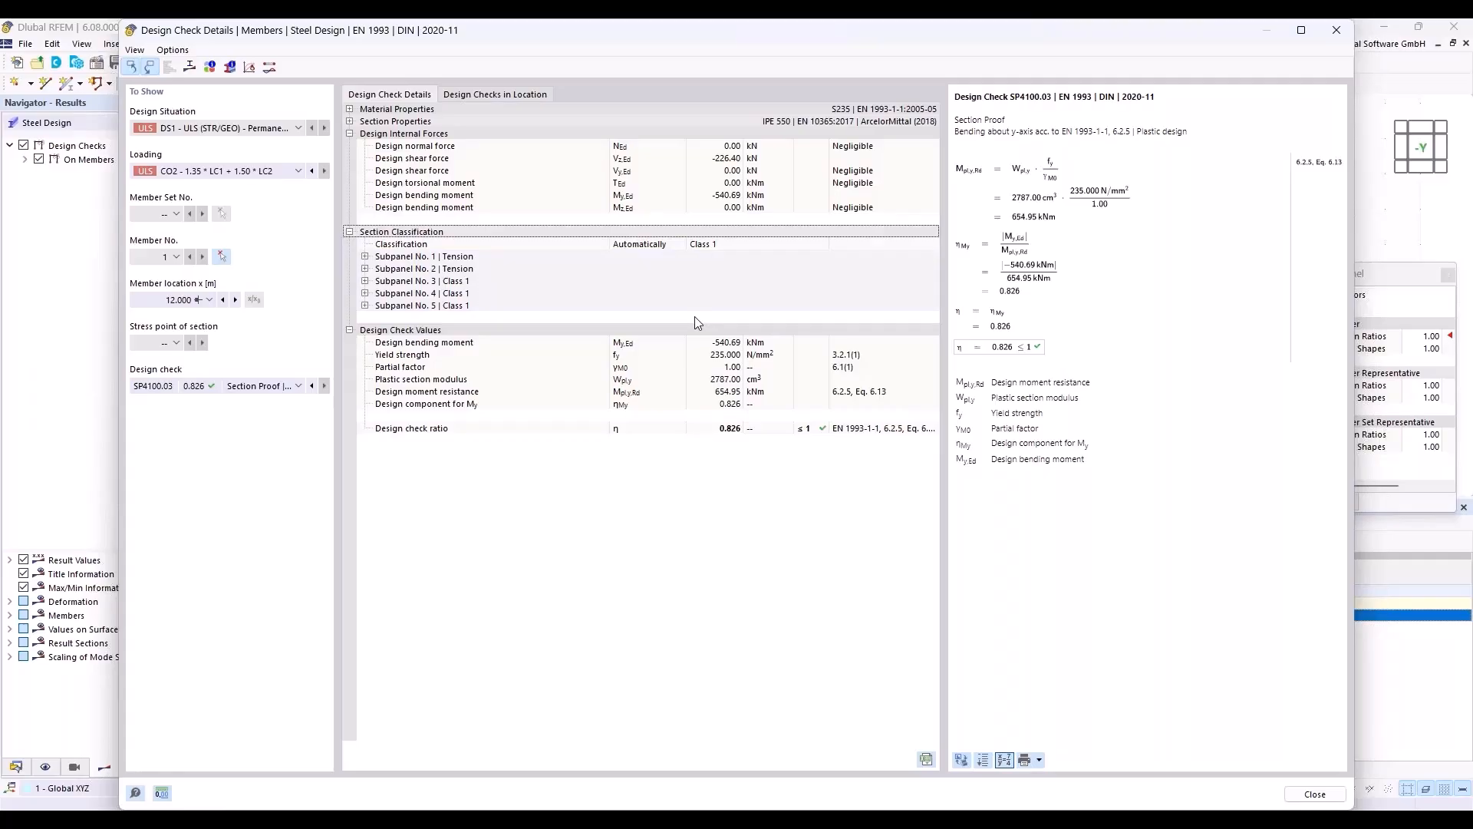
- View the IPE 550 section's result diagrams for the bending check, switching from design ratio to stresses, and close them
click(189, 69)
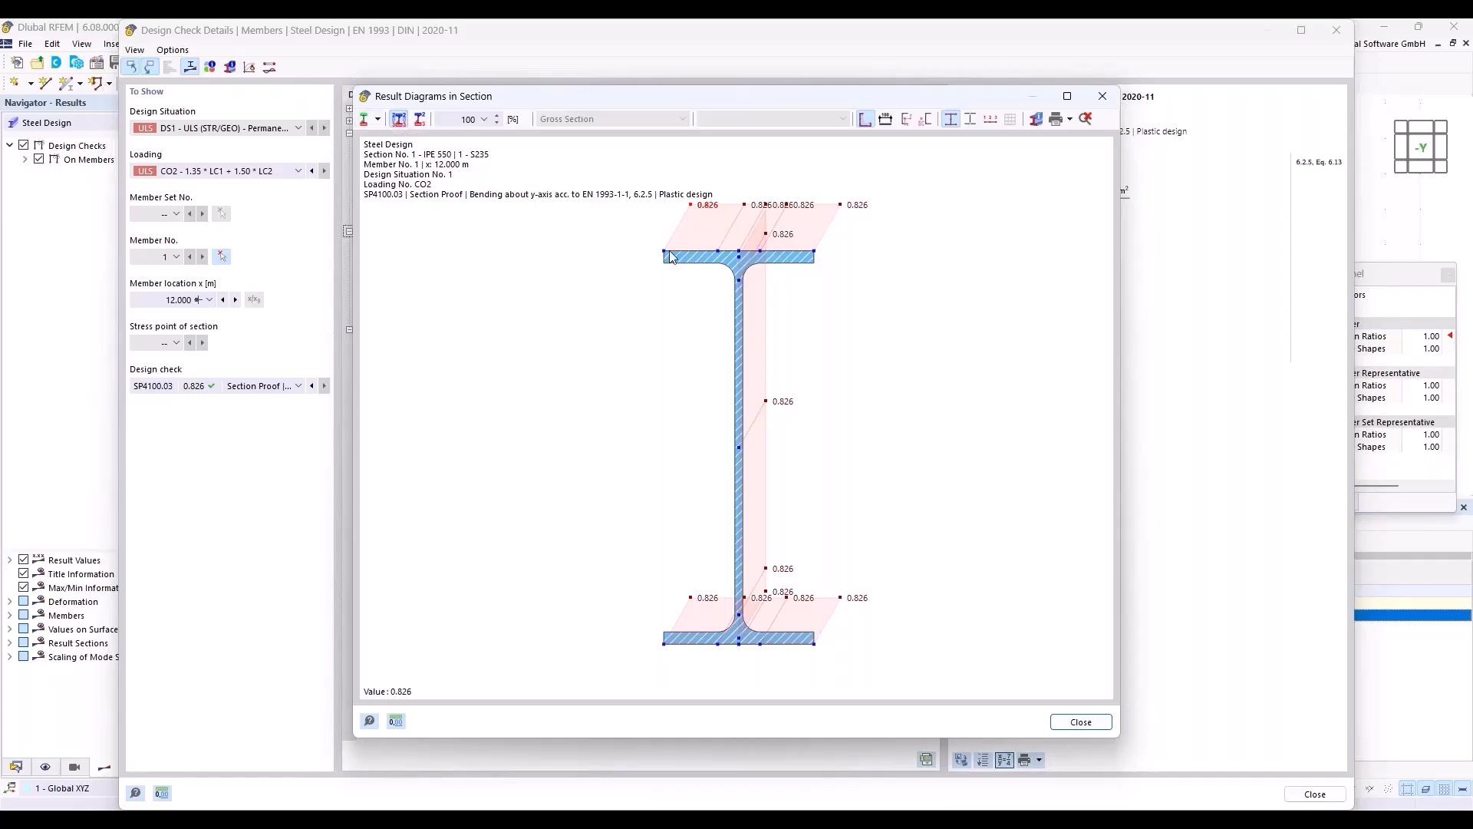
click(378, 119)
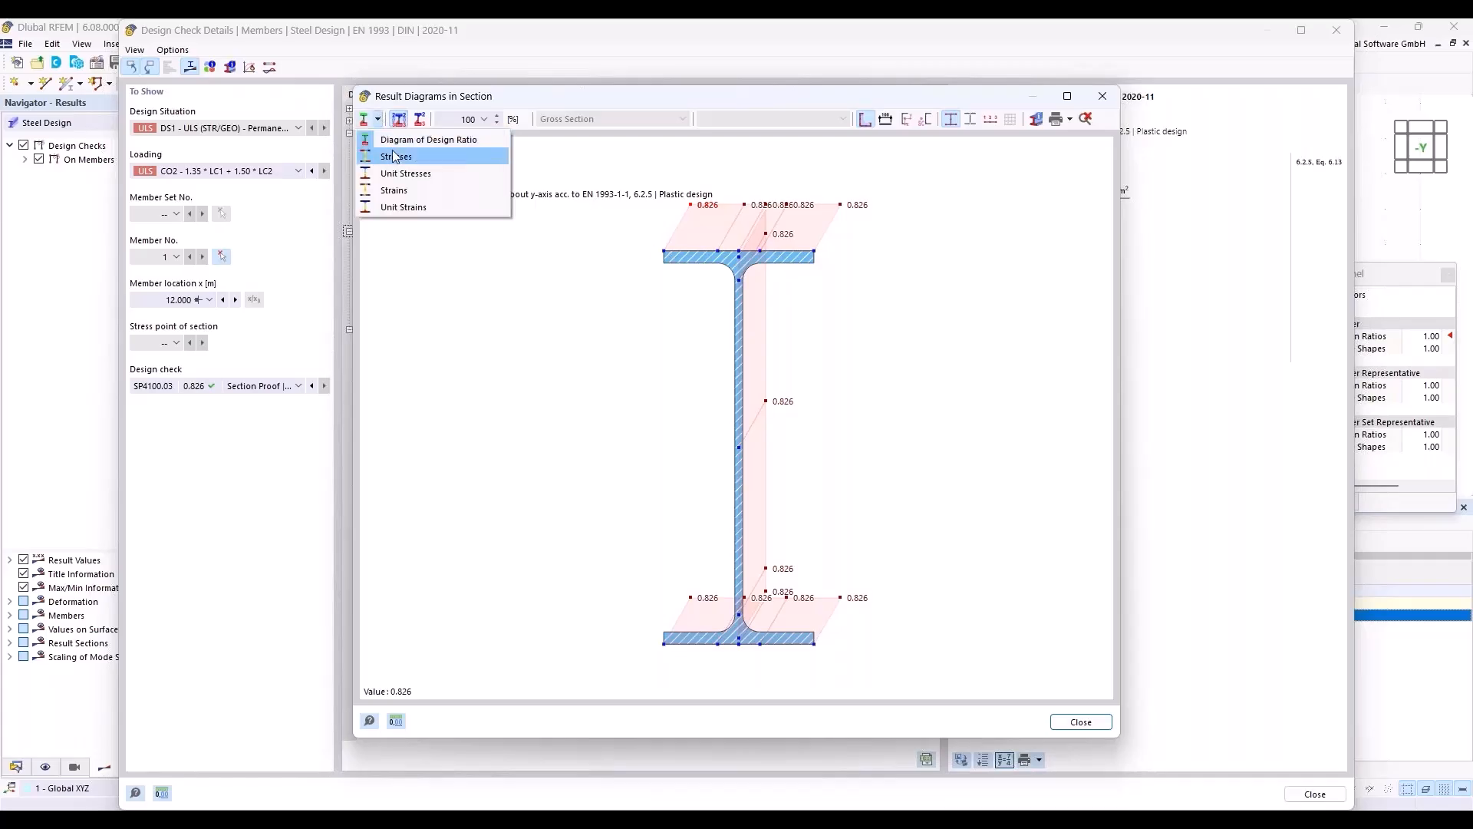
click(396, 158)
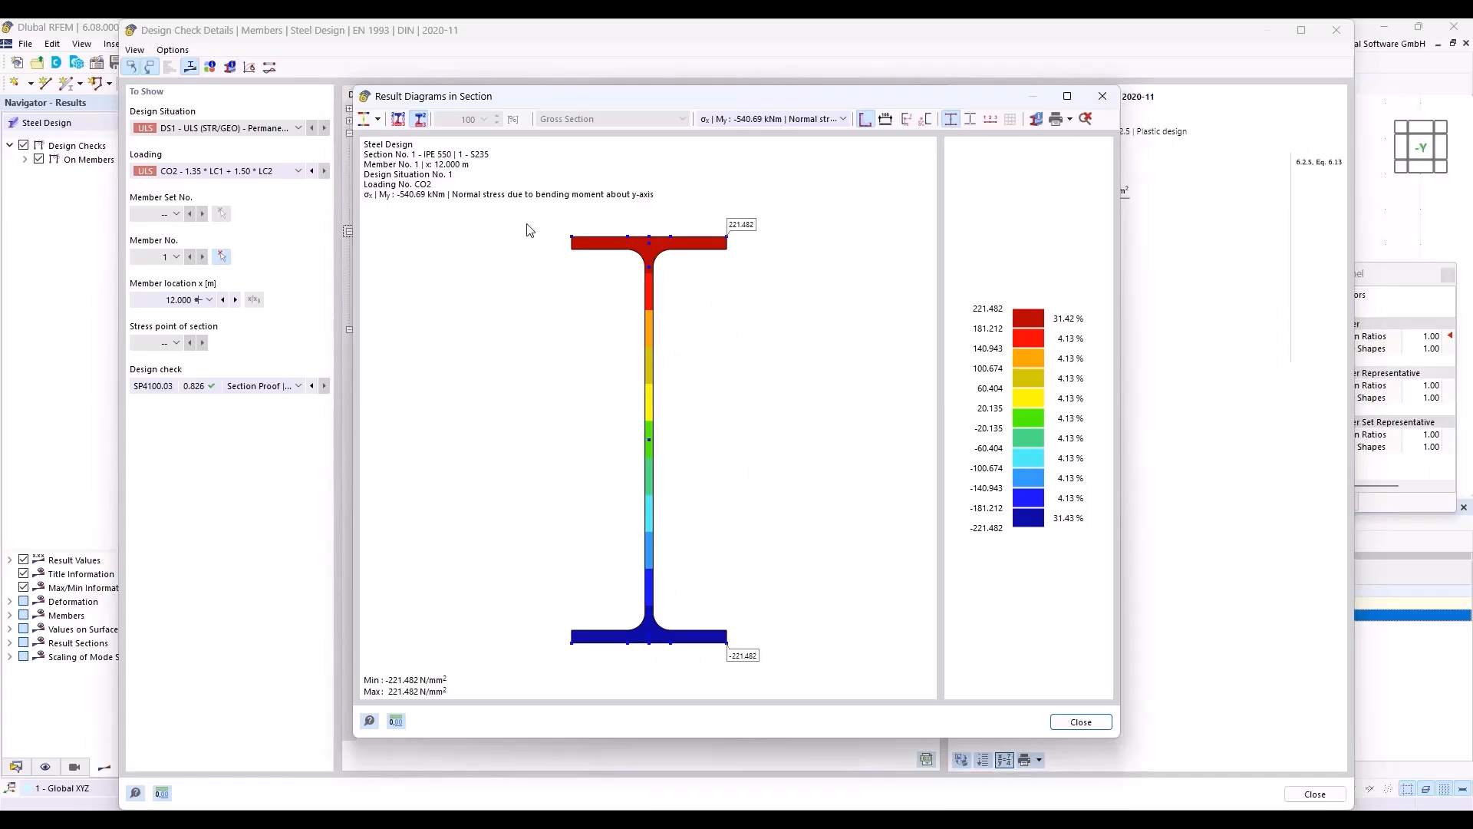
click(379, 120)
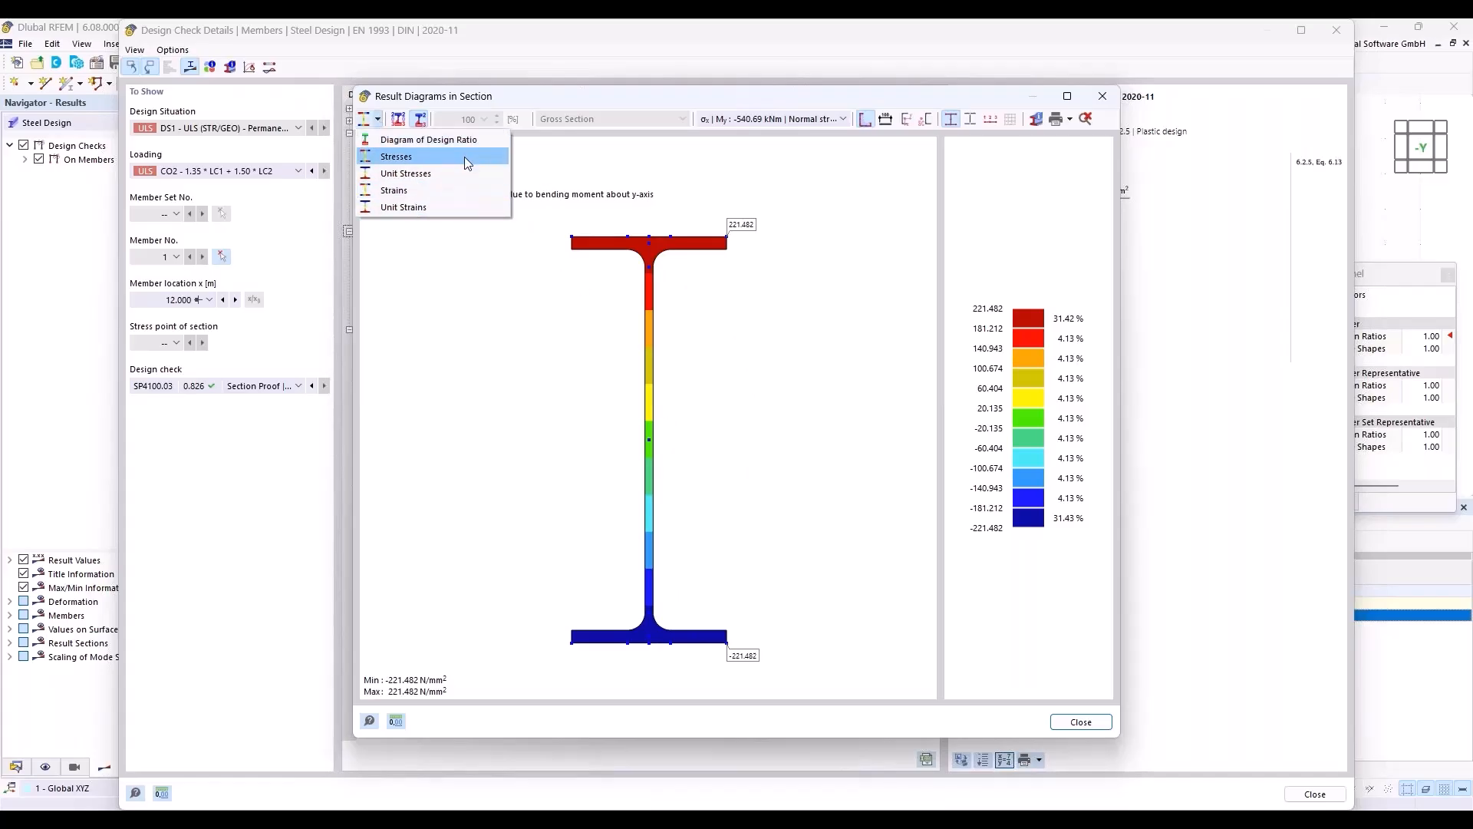
click(538, 156)
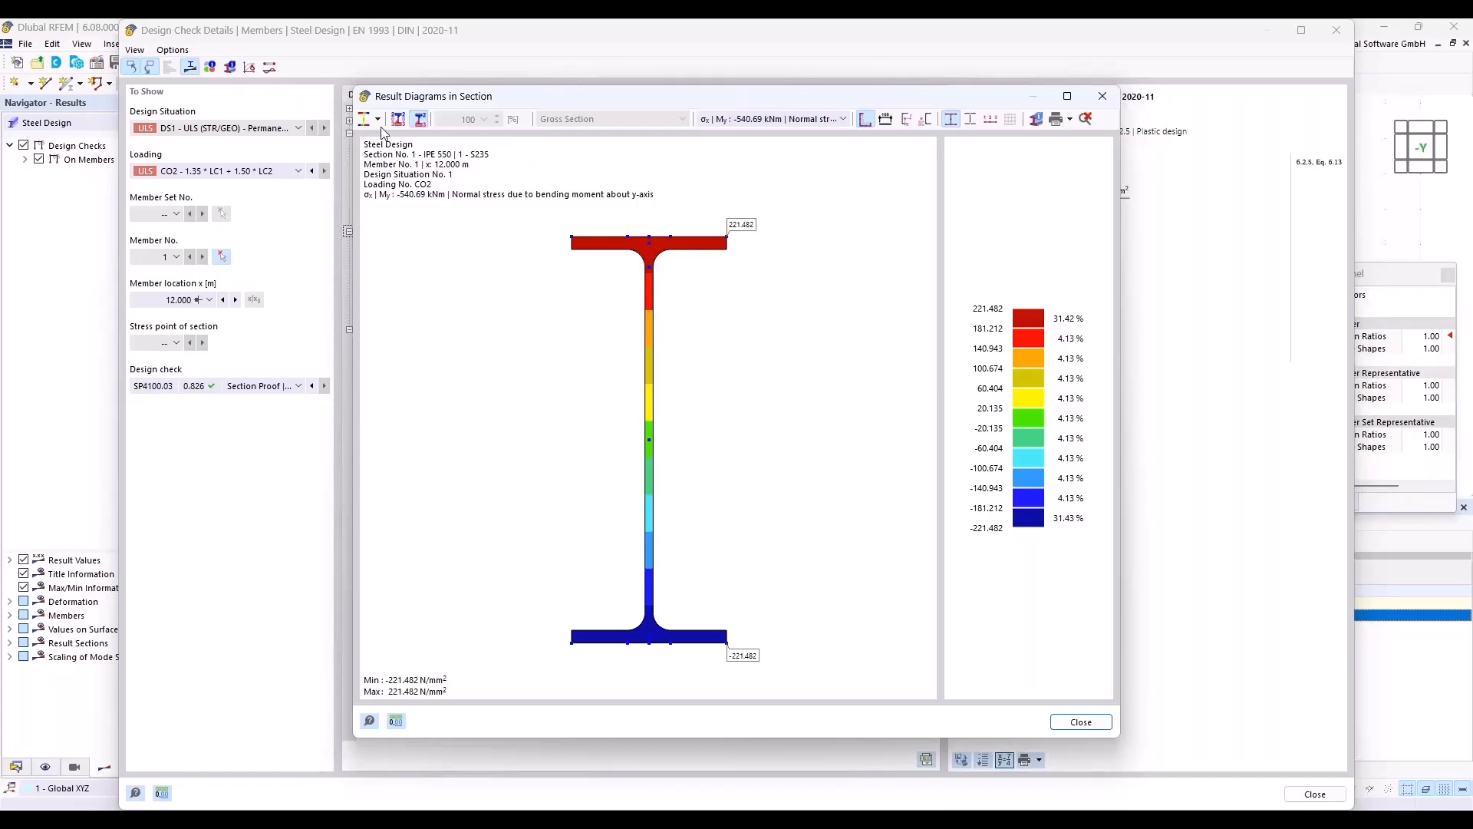
click(1102, 96)
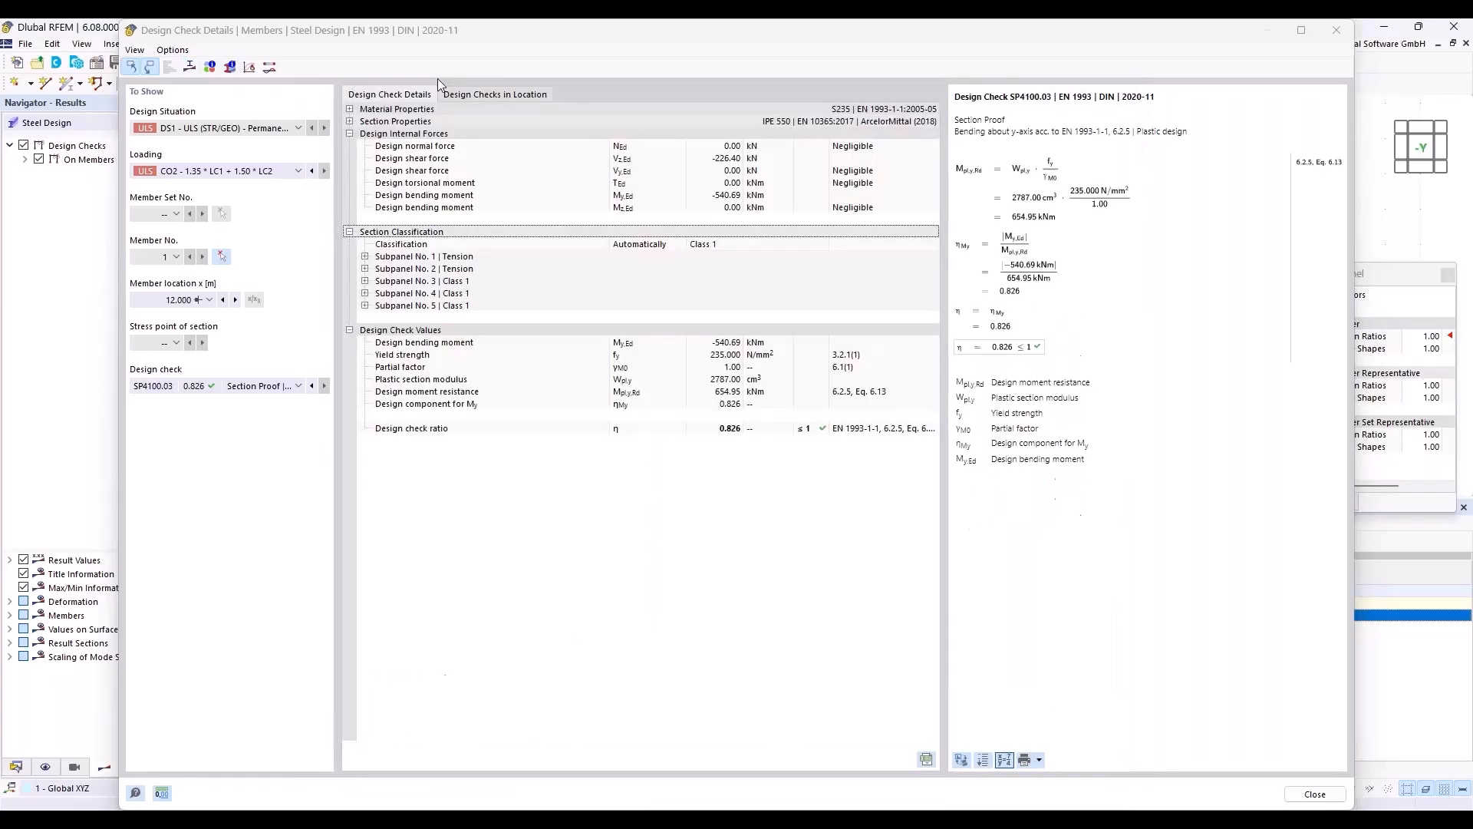
- Review the IPE 550 section information, including stress points, subpanels and general properties, and close the design check details
click(231, 69)
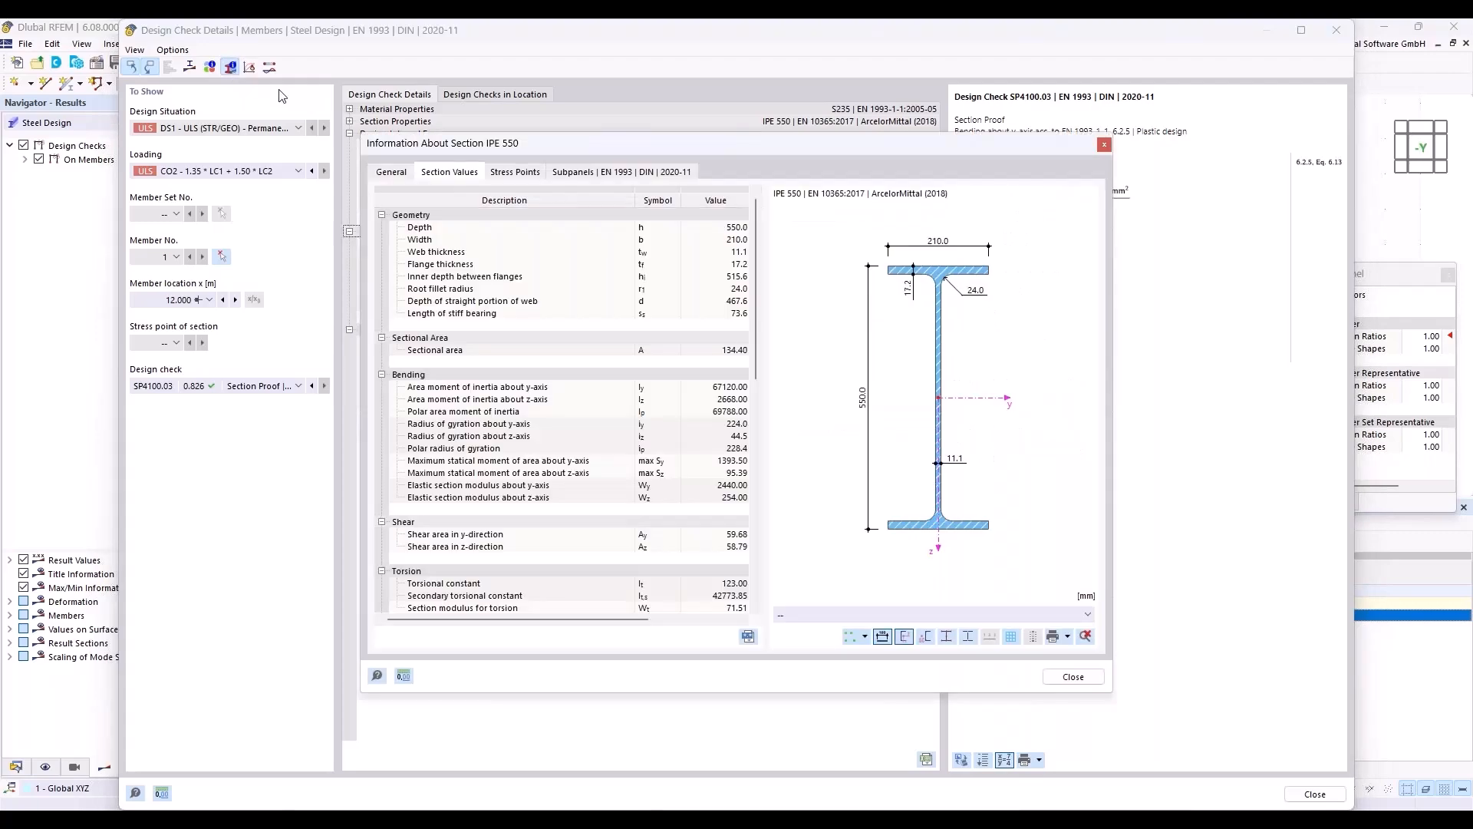
click(508, 174)
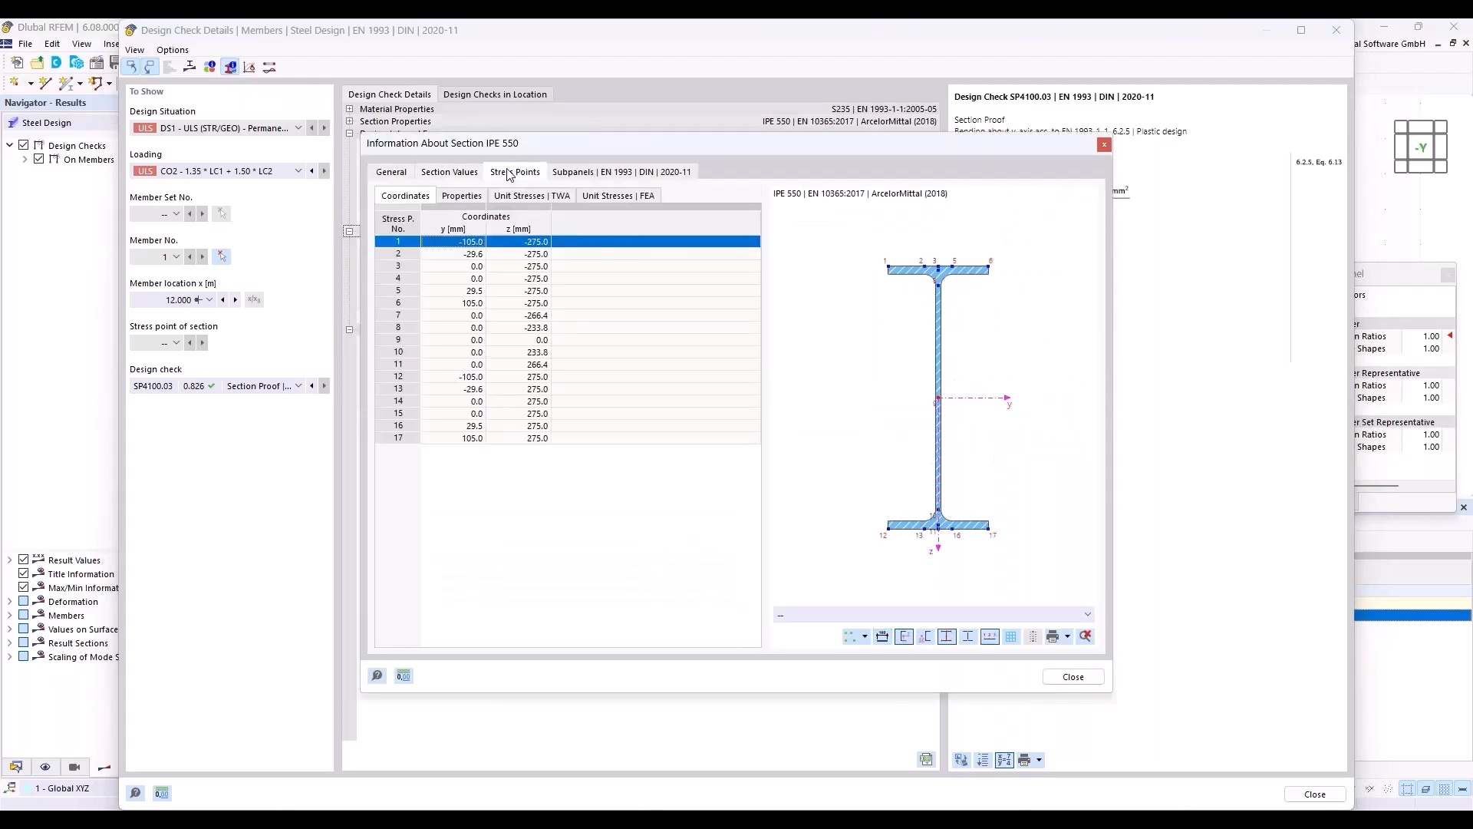
click(603, 174)
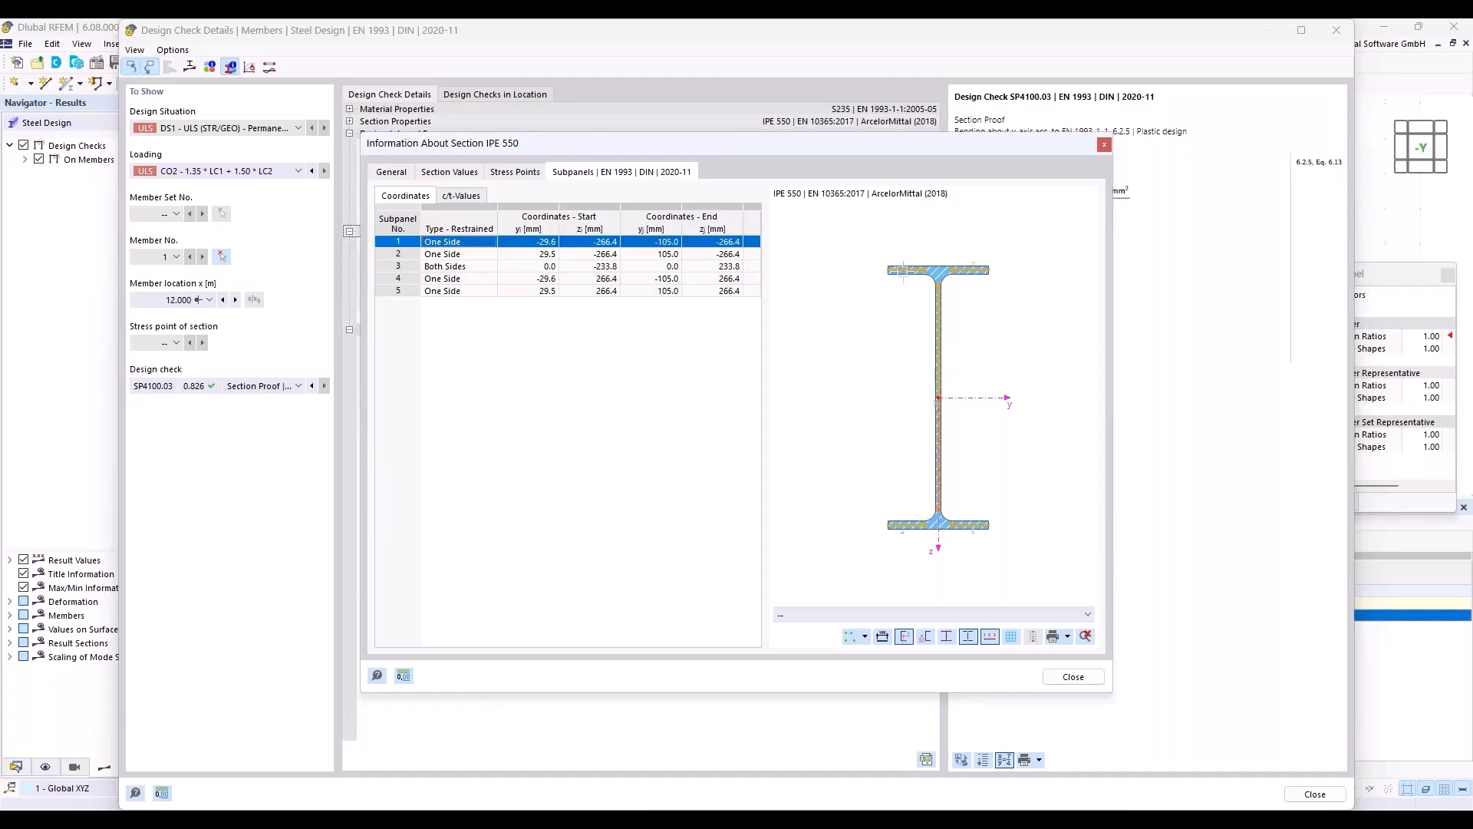
click(399, 173)
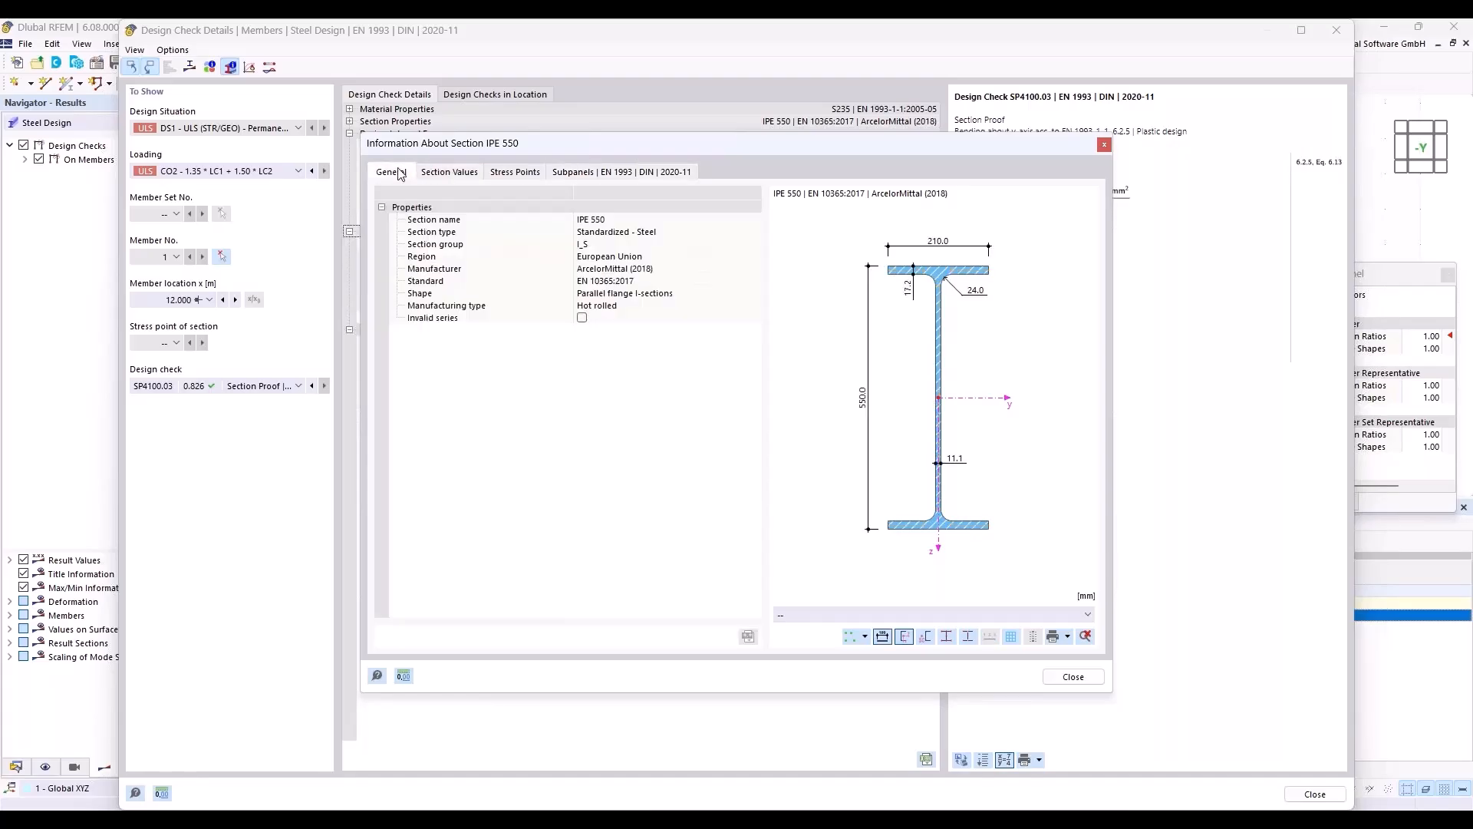
click(1073, 676)
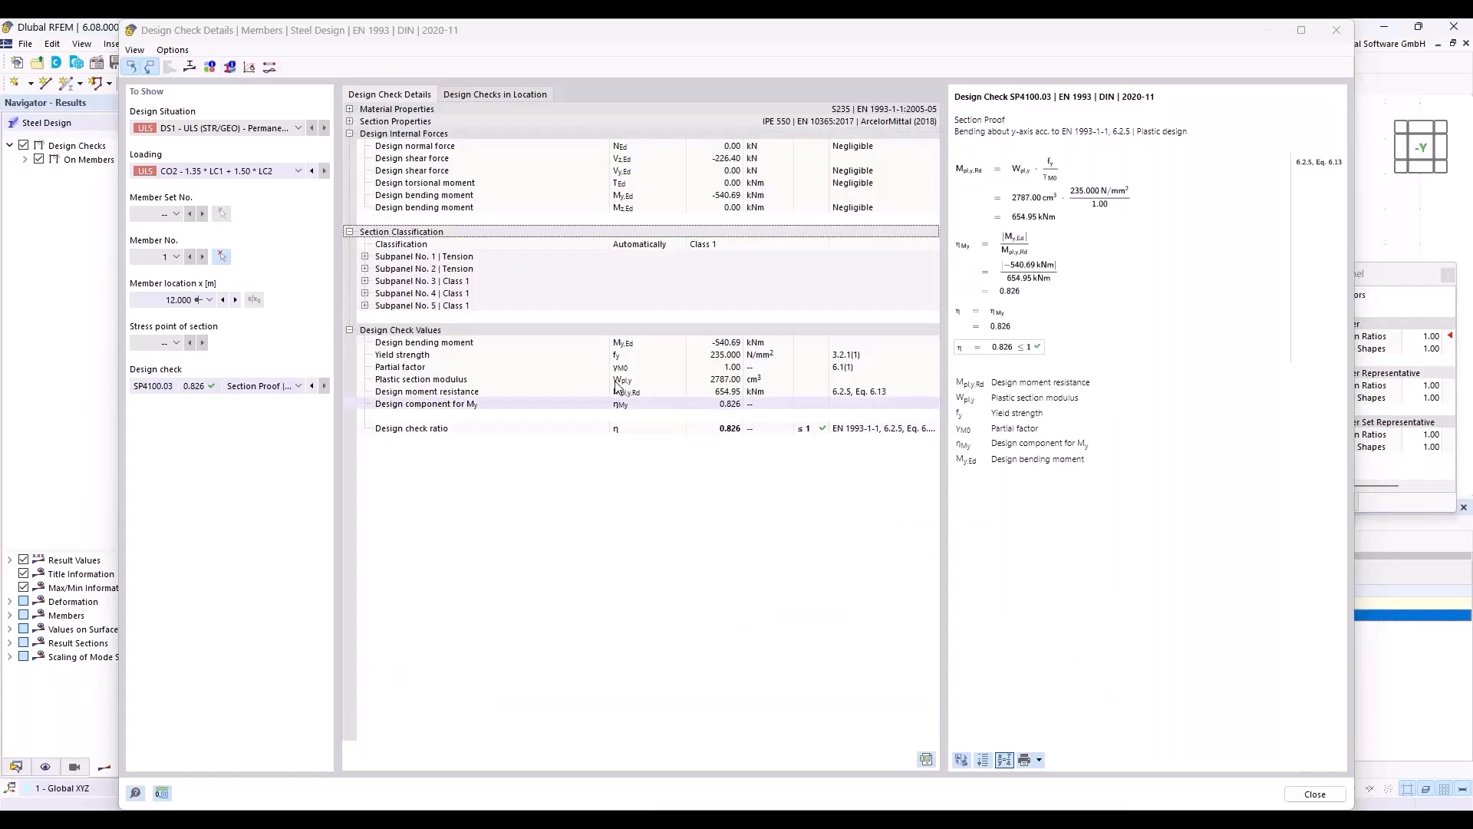
click(1337, 31)
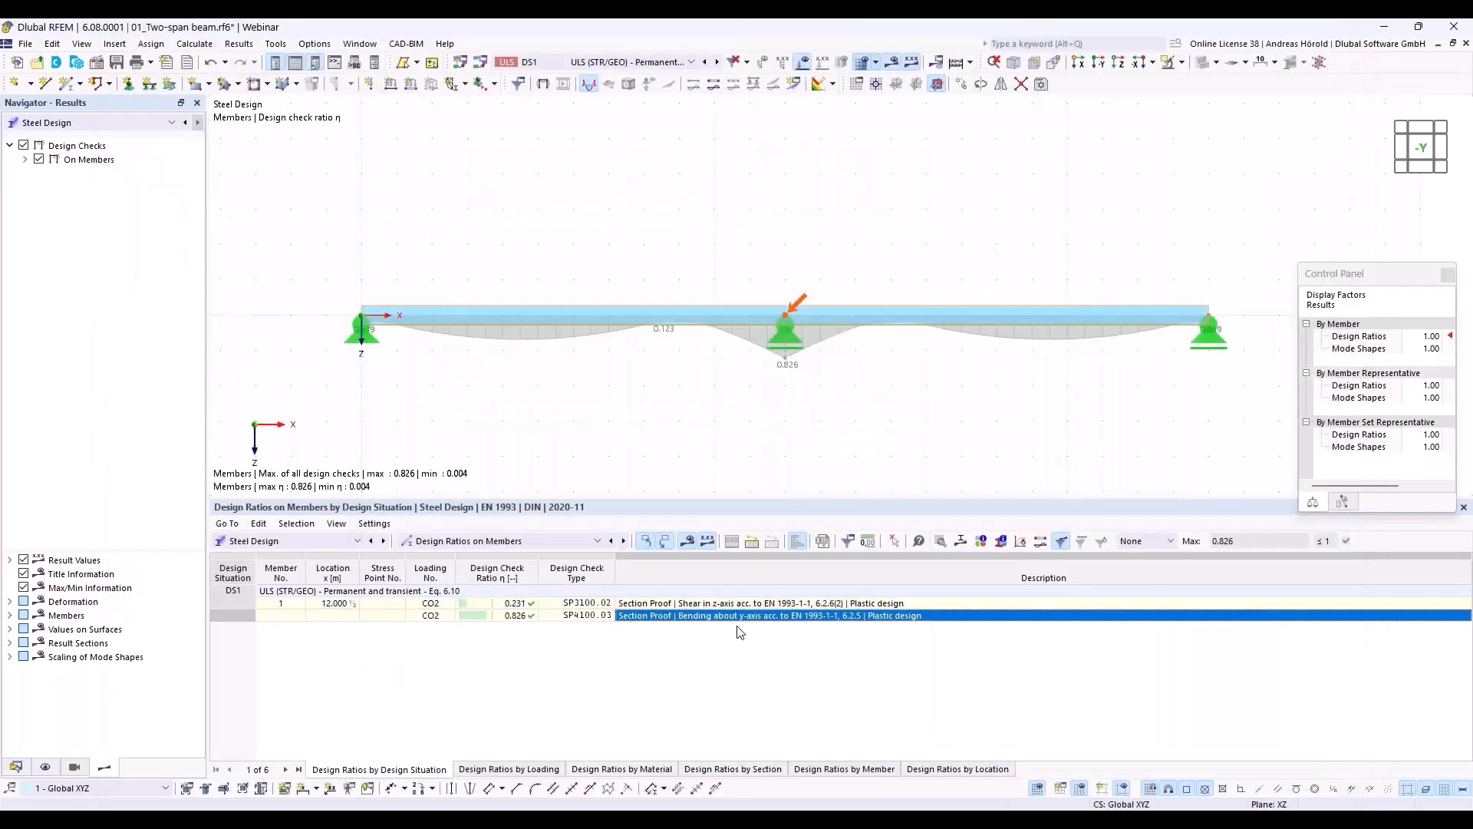
- Review the design check details for shear in the z-axis and close them
click(683, 604)
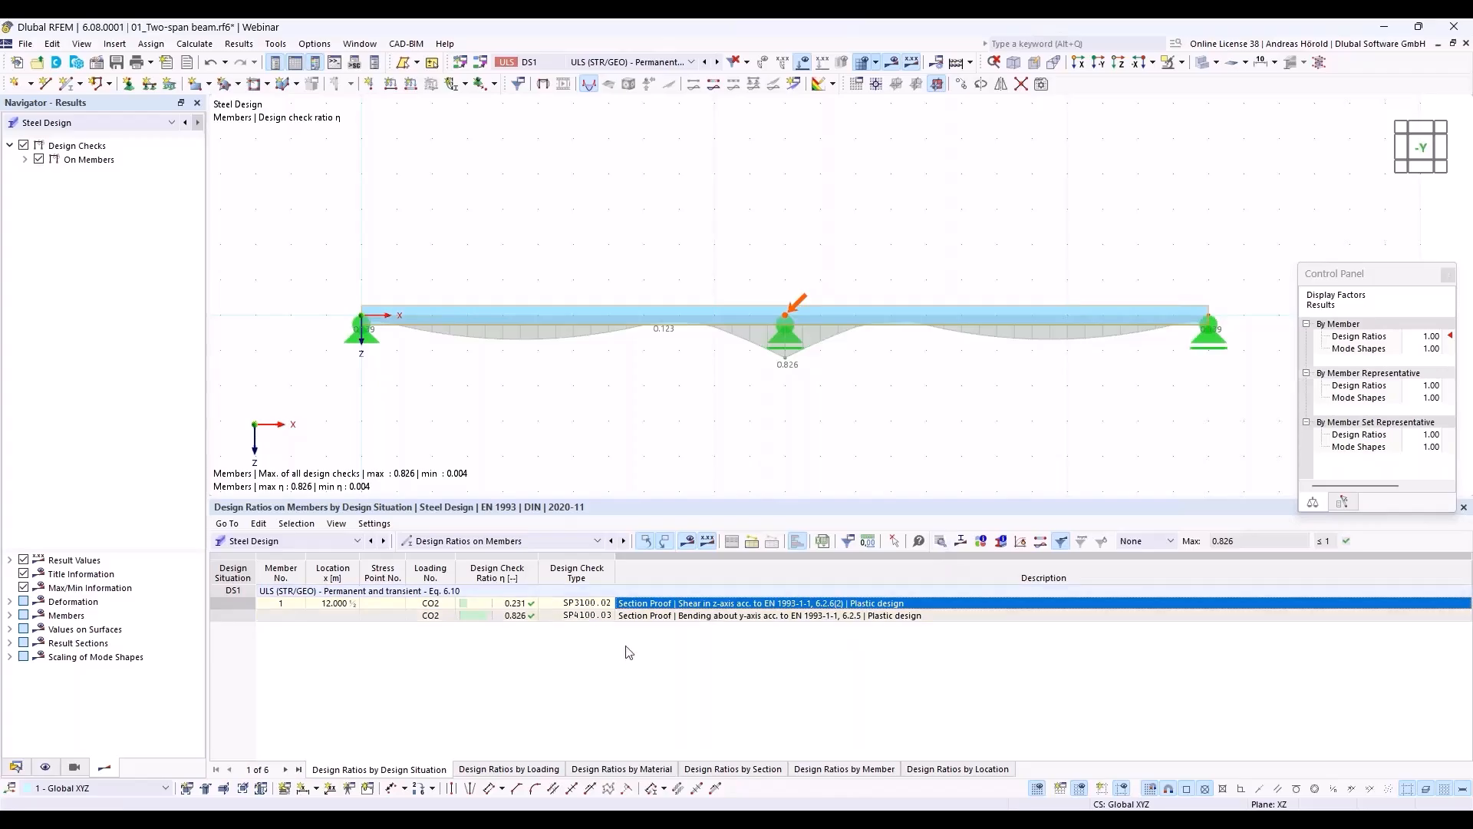
double_click(657, 605)
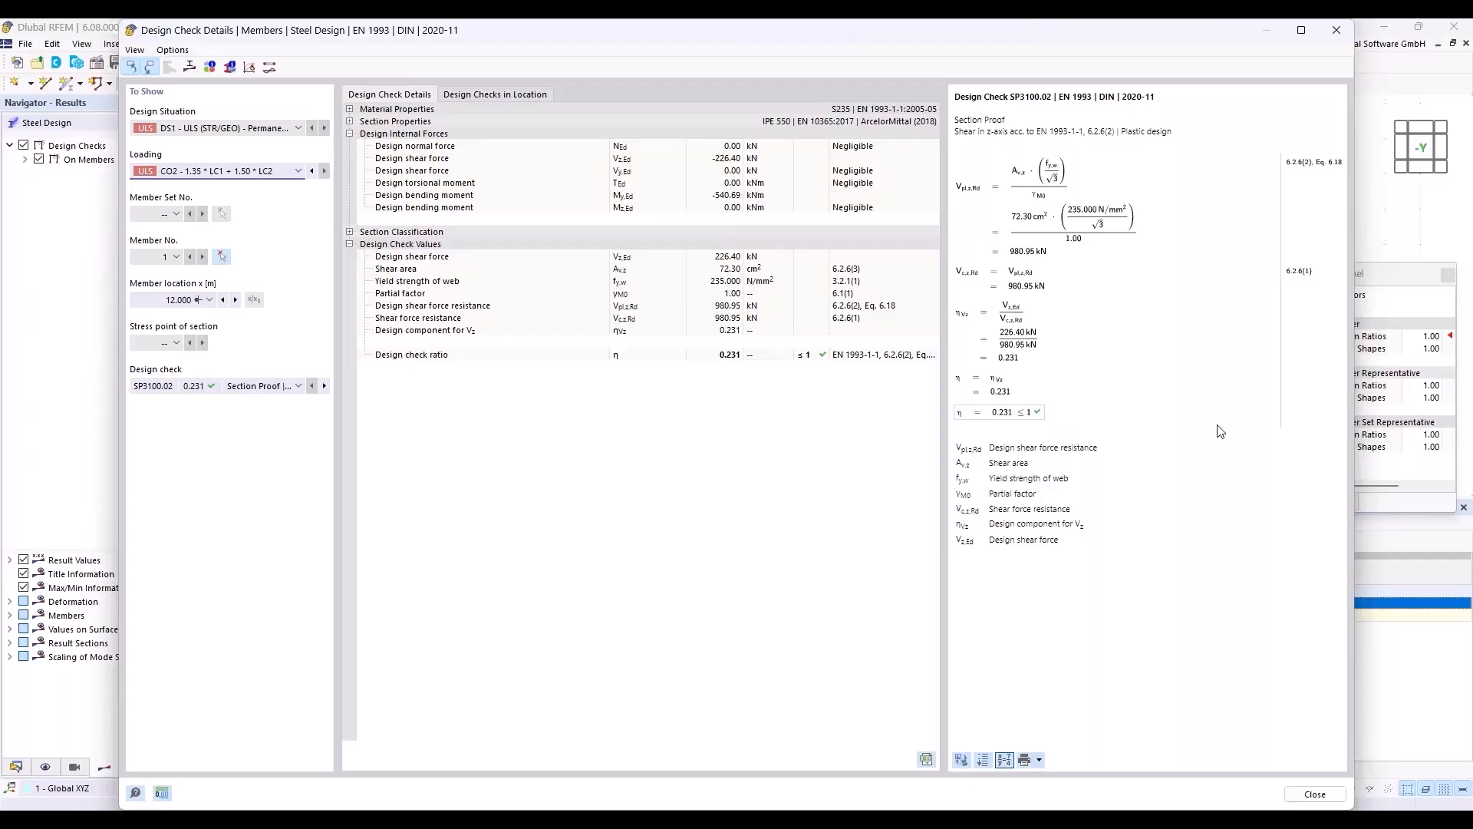
click(1338, 29)
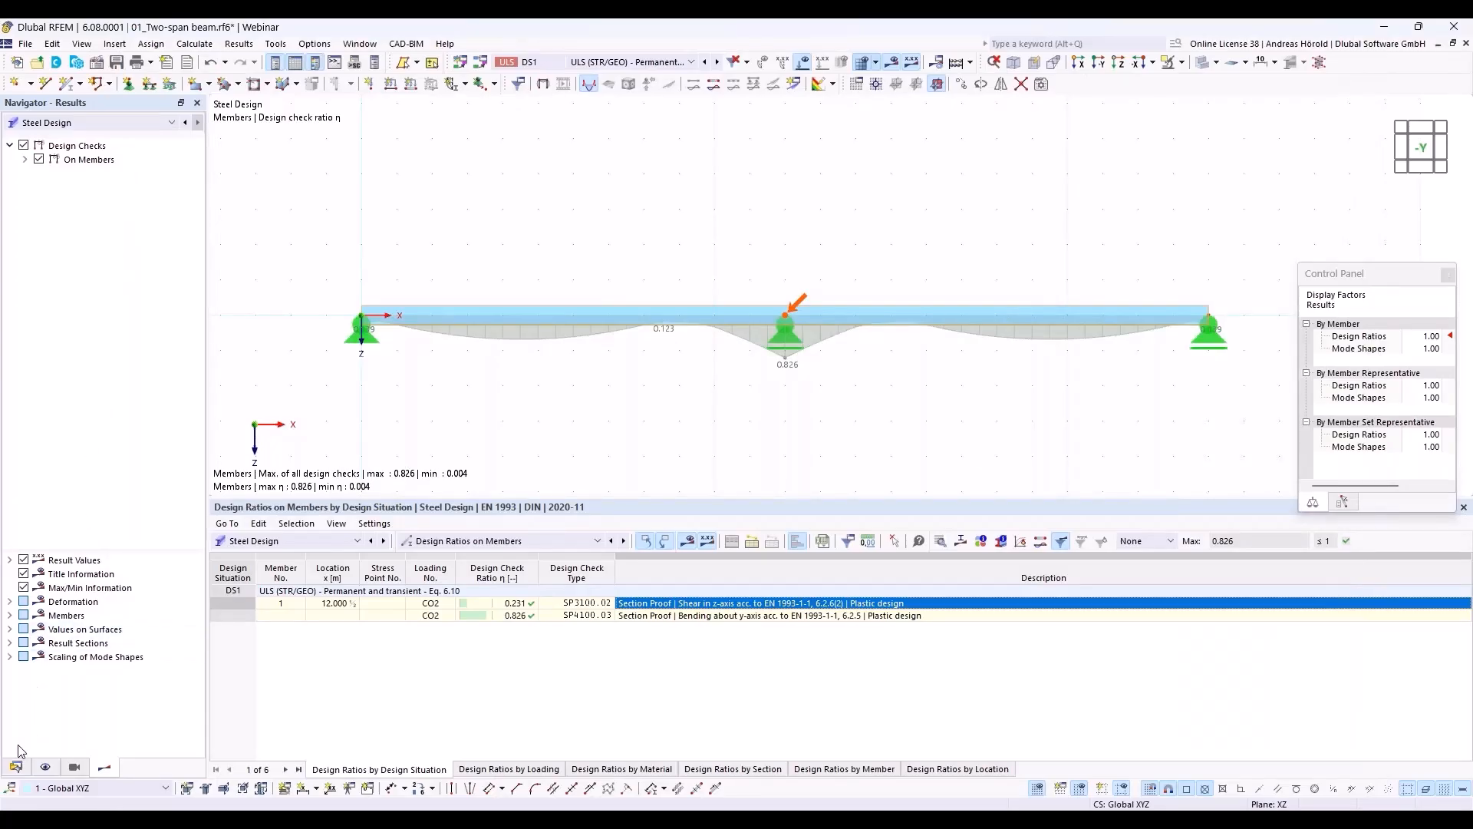
- Activate elastic design for class 1 and class 2 sections in the Default ultimate configuration of Steel Design
click(16, 767)
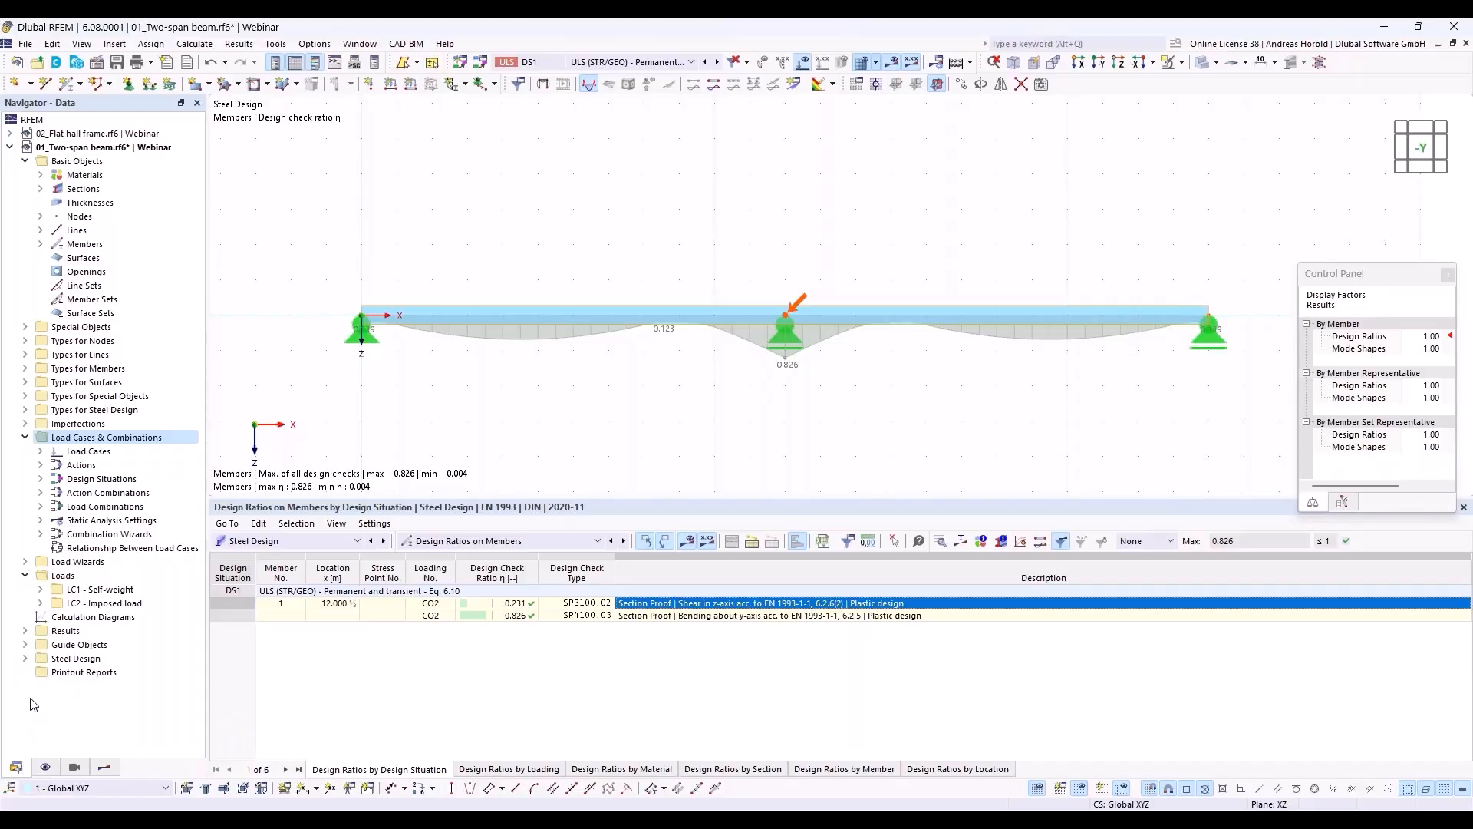
click(26, 659)
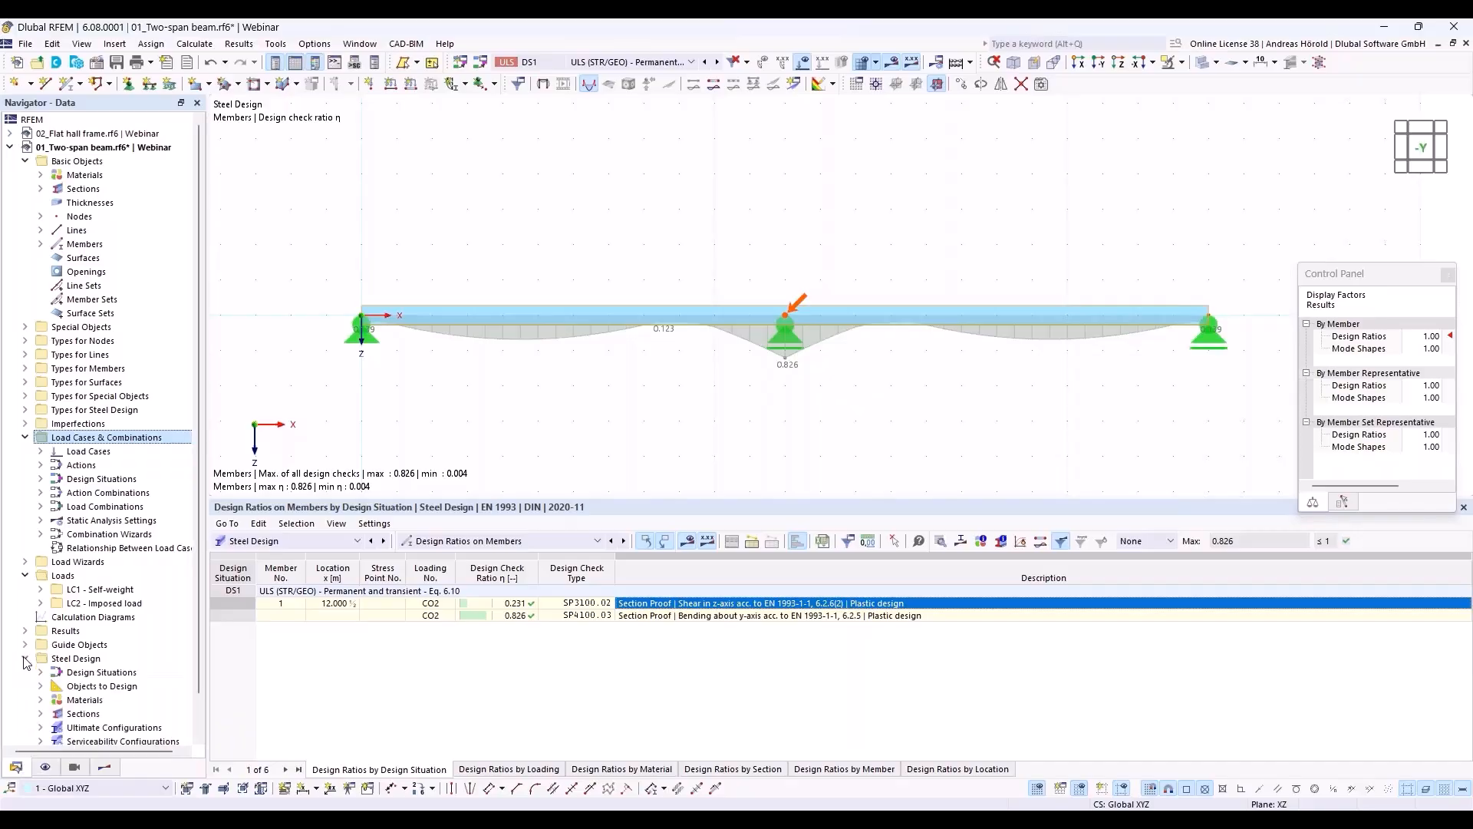
scroll(97, 660, down, 1)
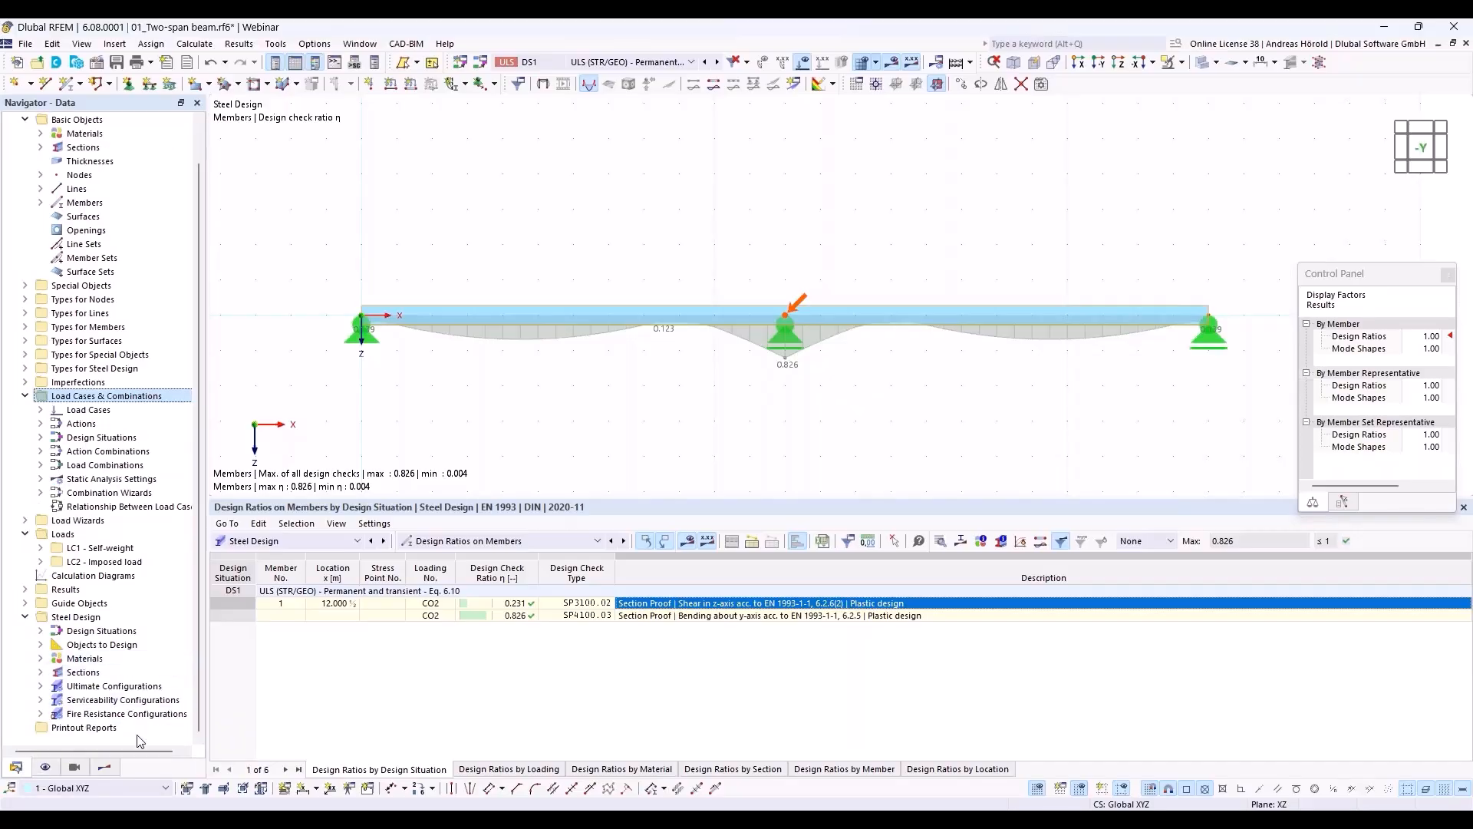
click(41, 686)
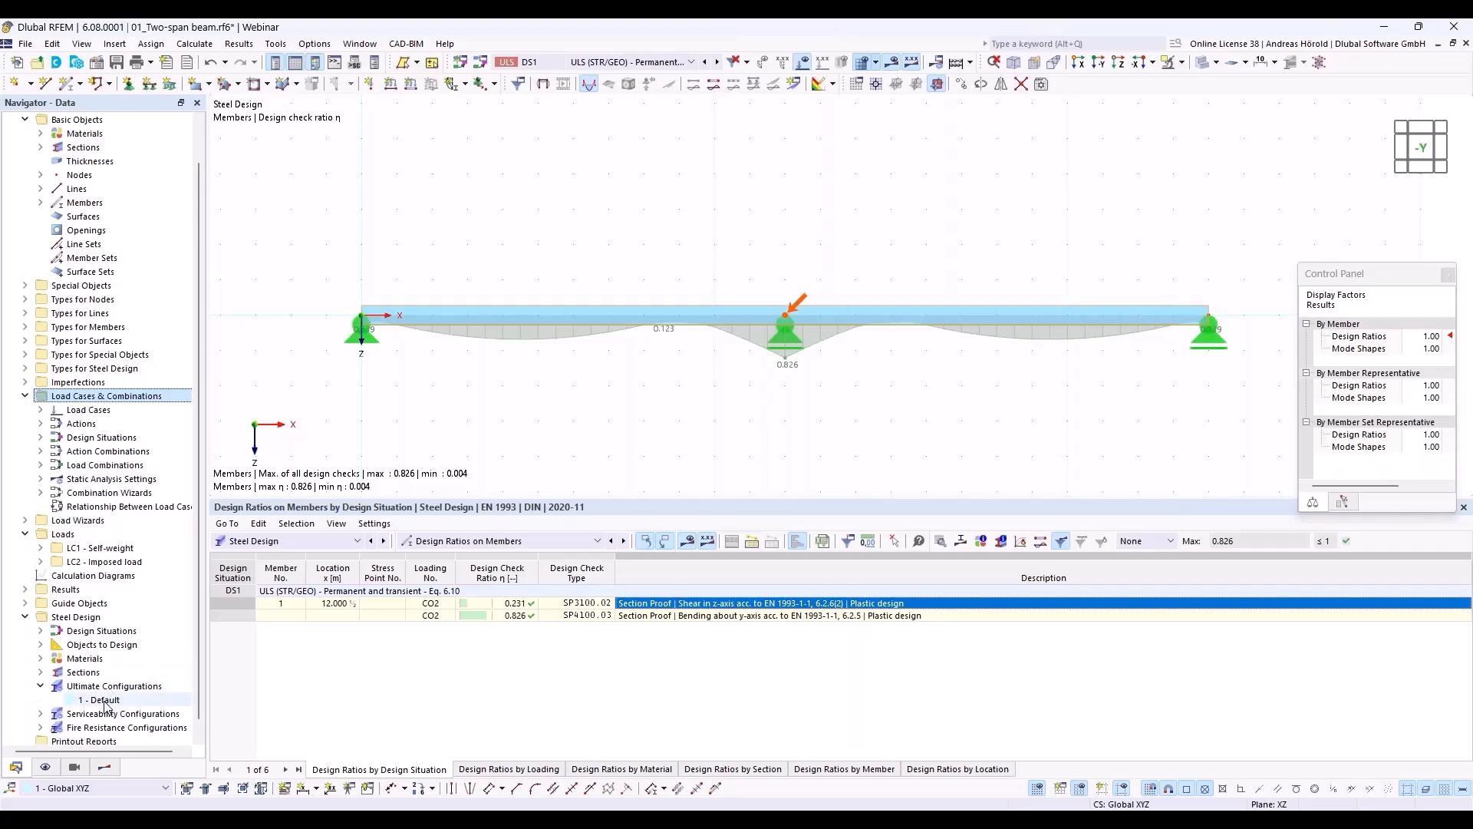
double_click(106, 702)
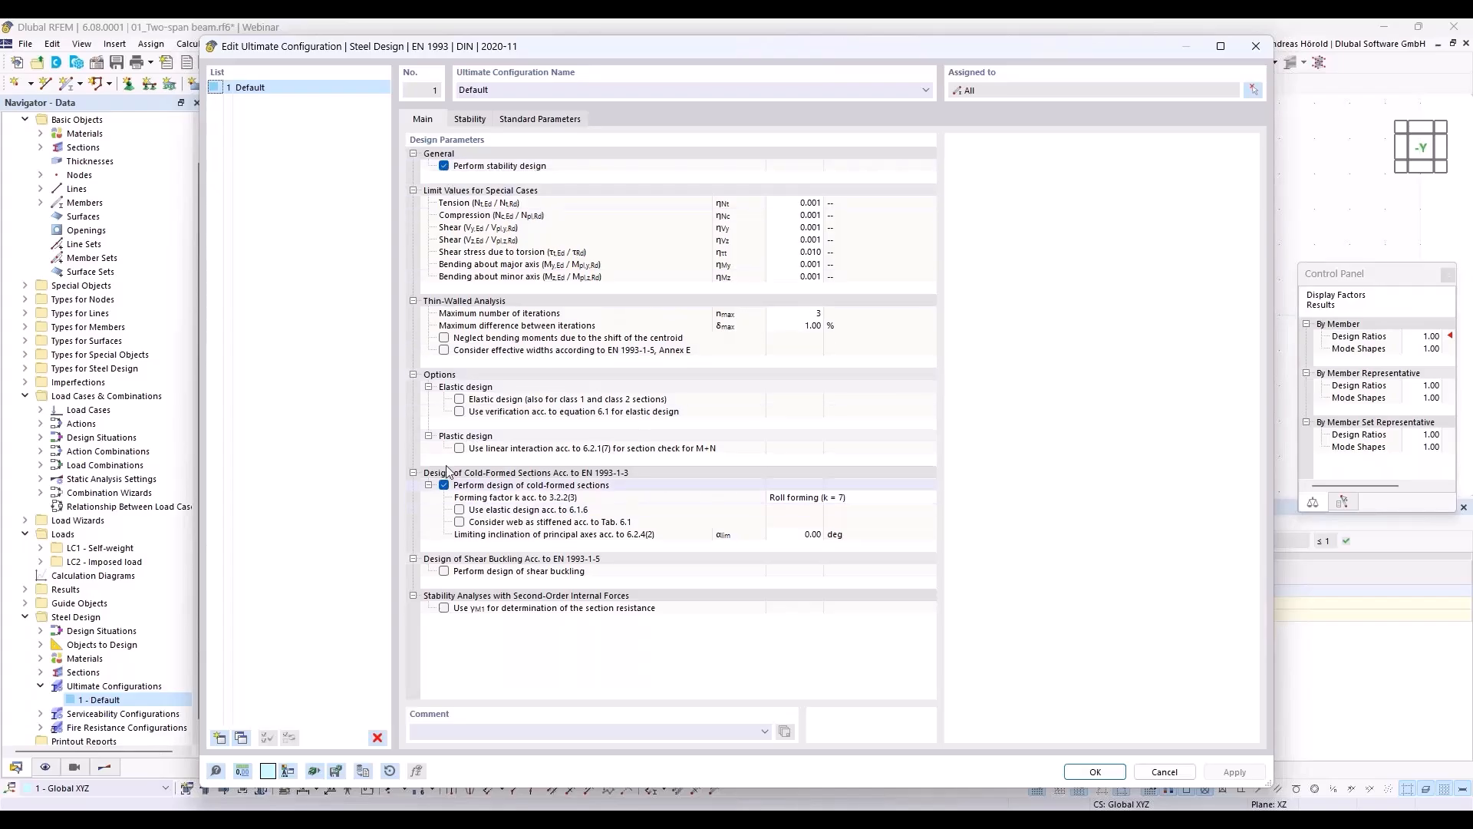
click(460, 400)
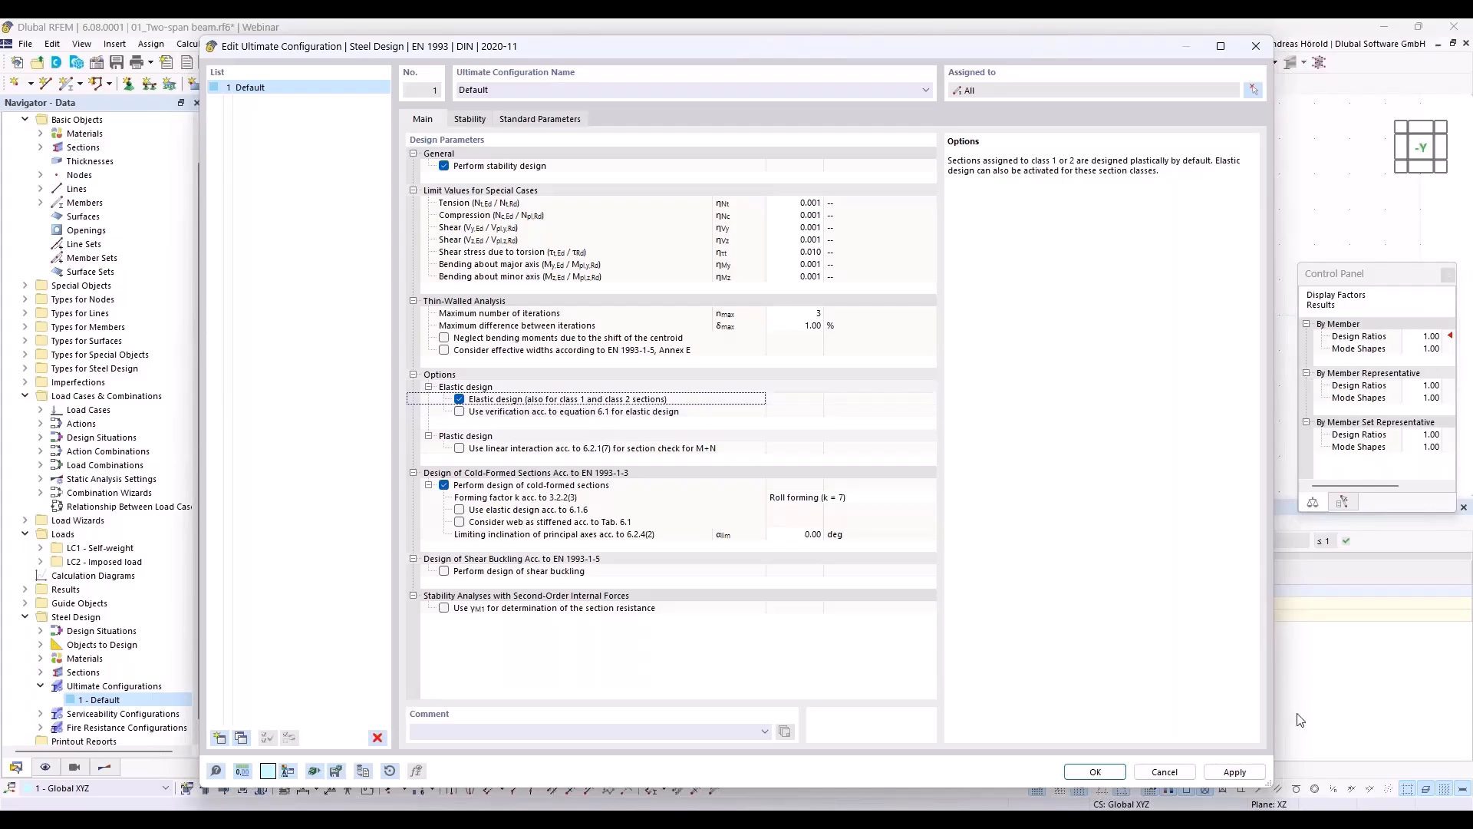
click(1096, 773)
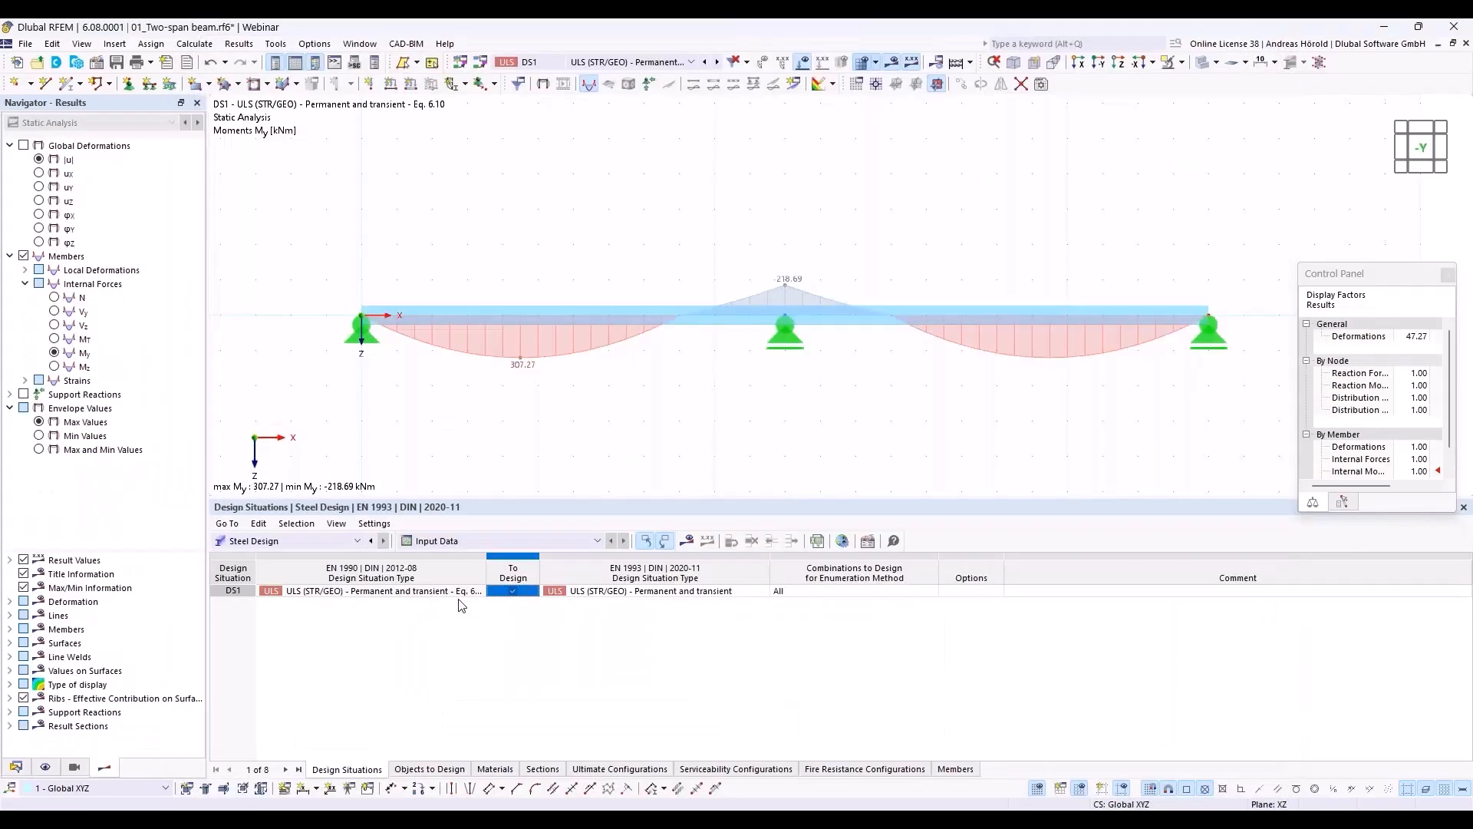
- Recalculate the steel design and open the details of the elastic bending check from the design ratios on members
click(688, 542)
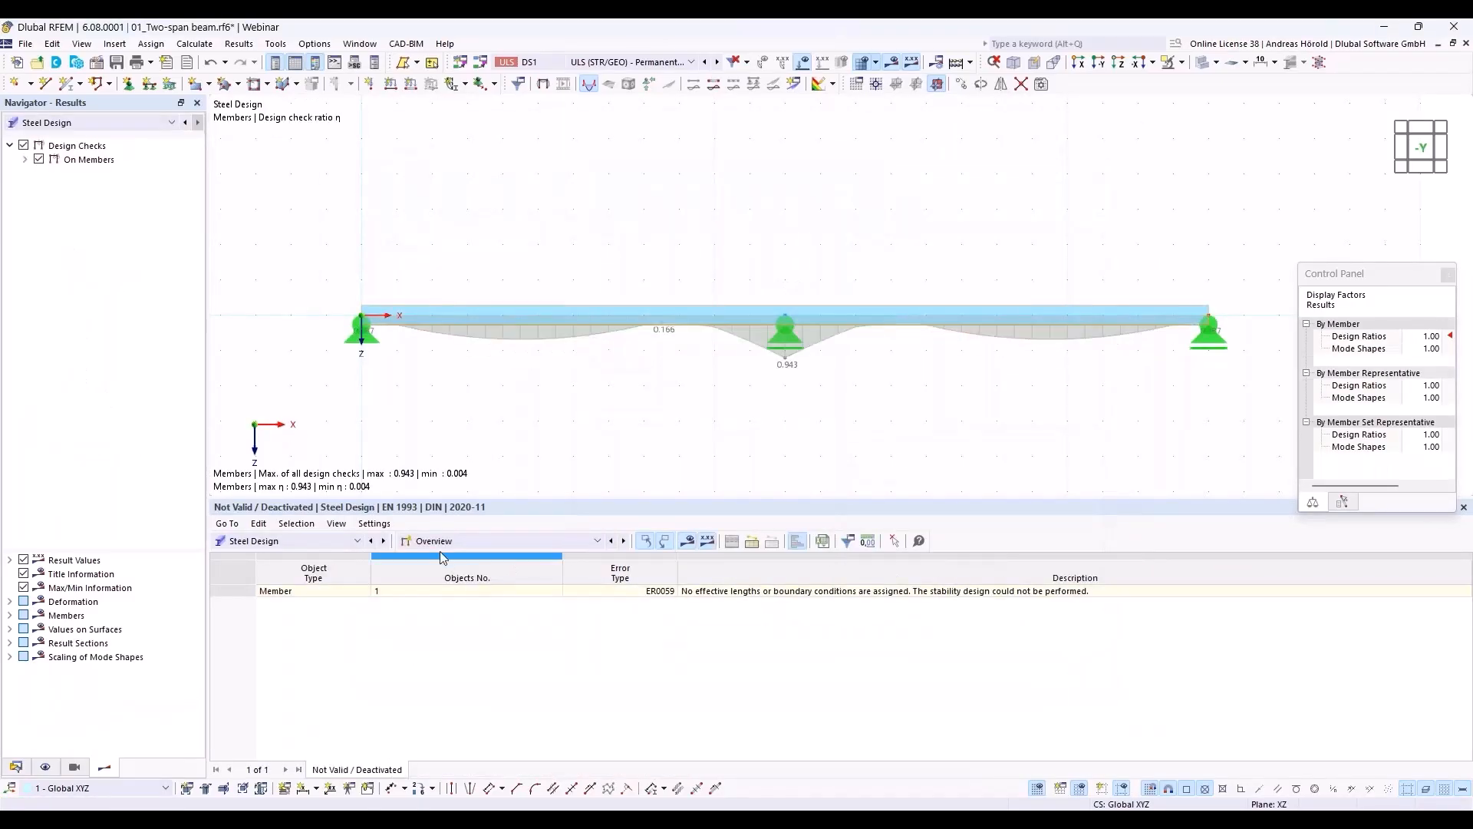
click(441, 542)
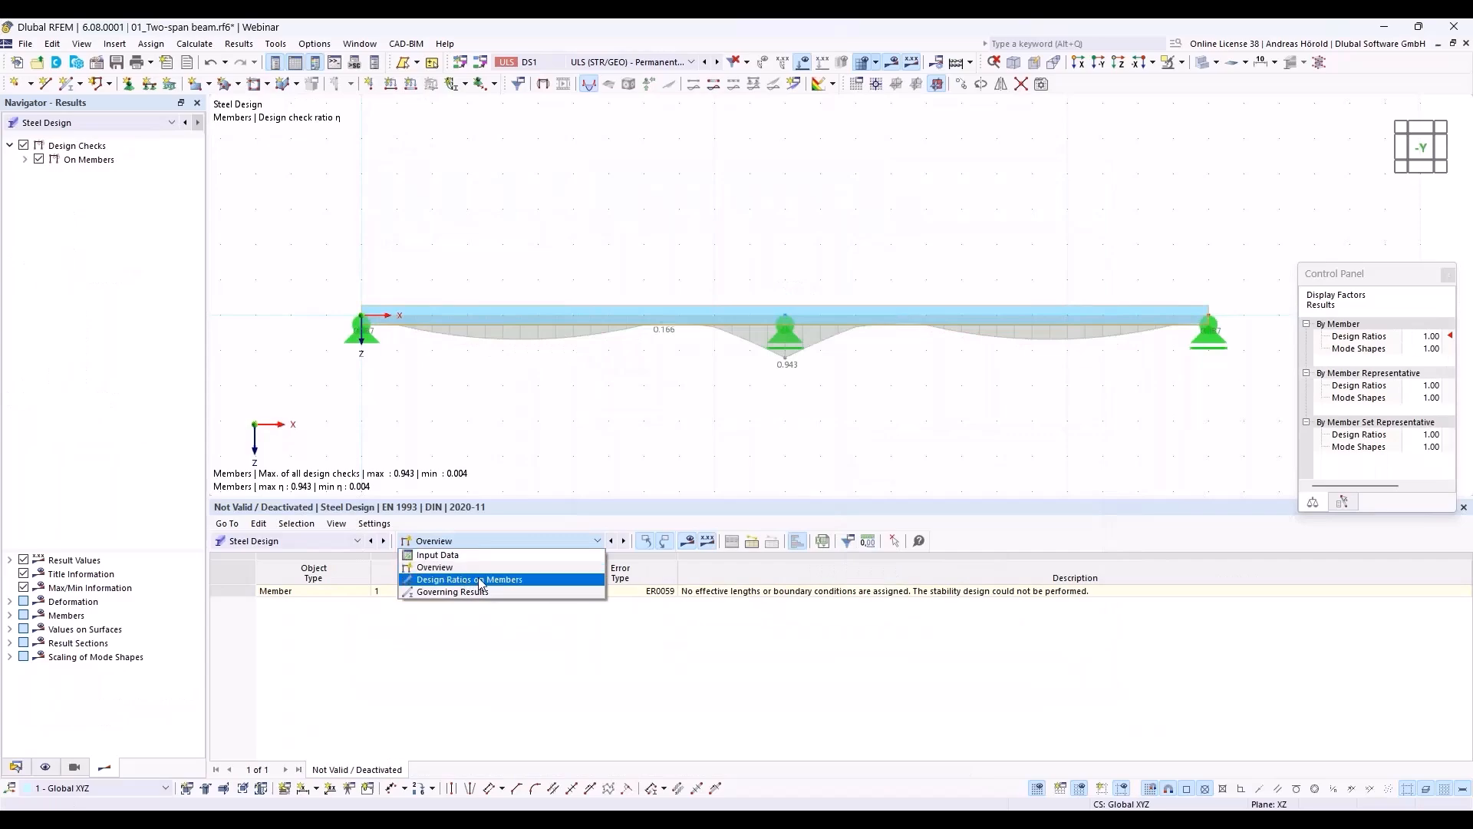
click(476, 580)
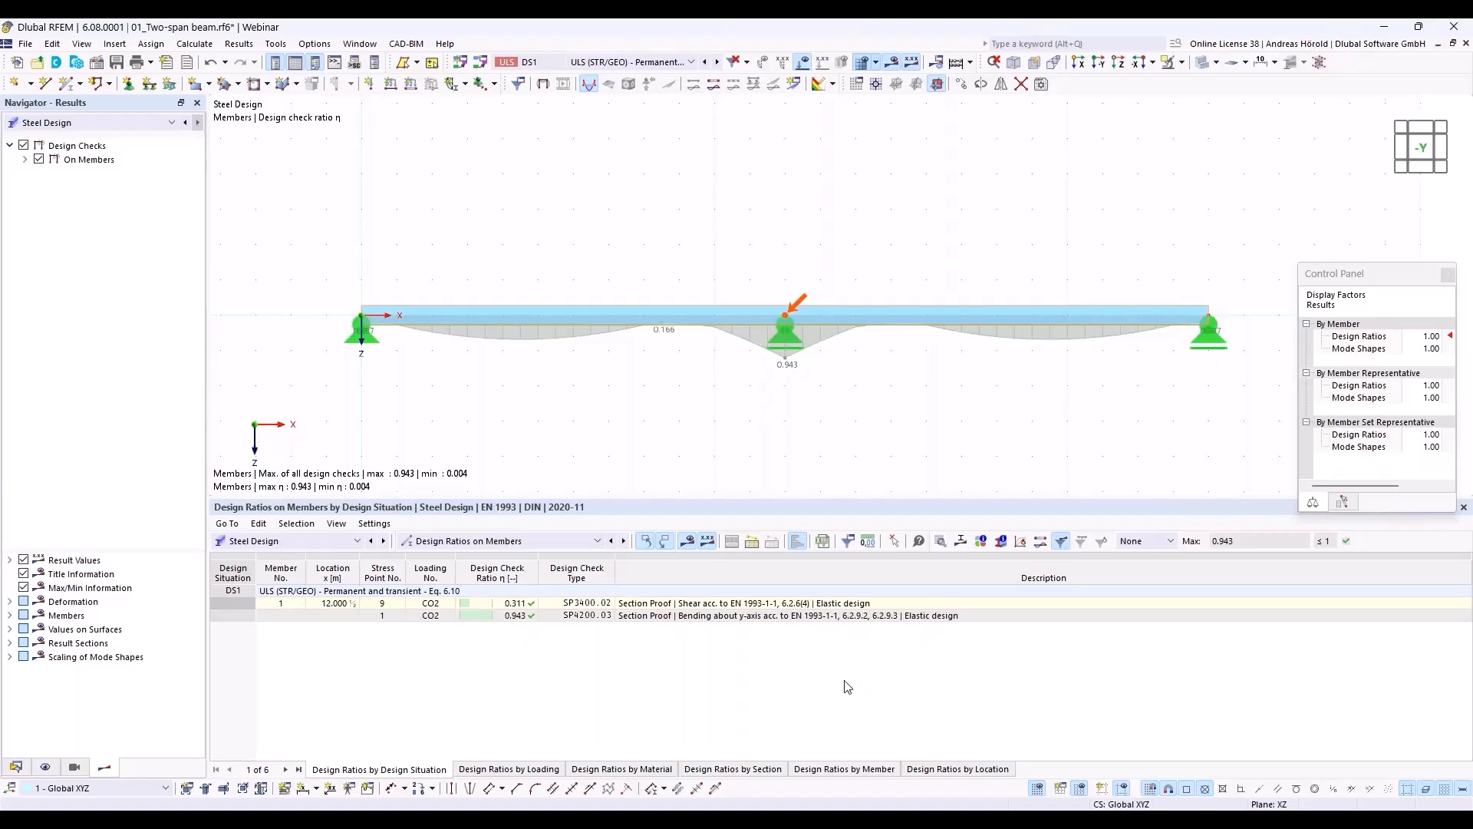
click(786, 615)
double_click(786, 616)
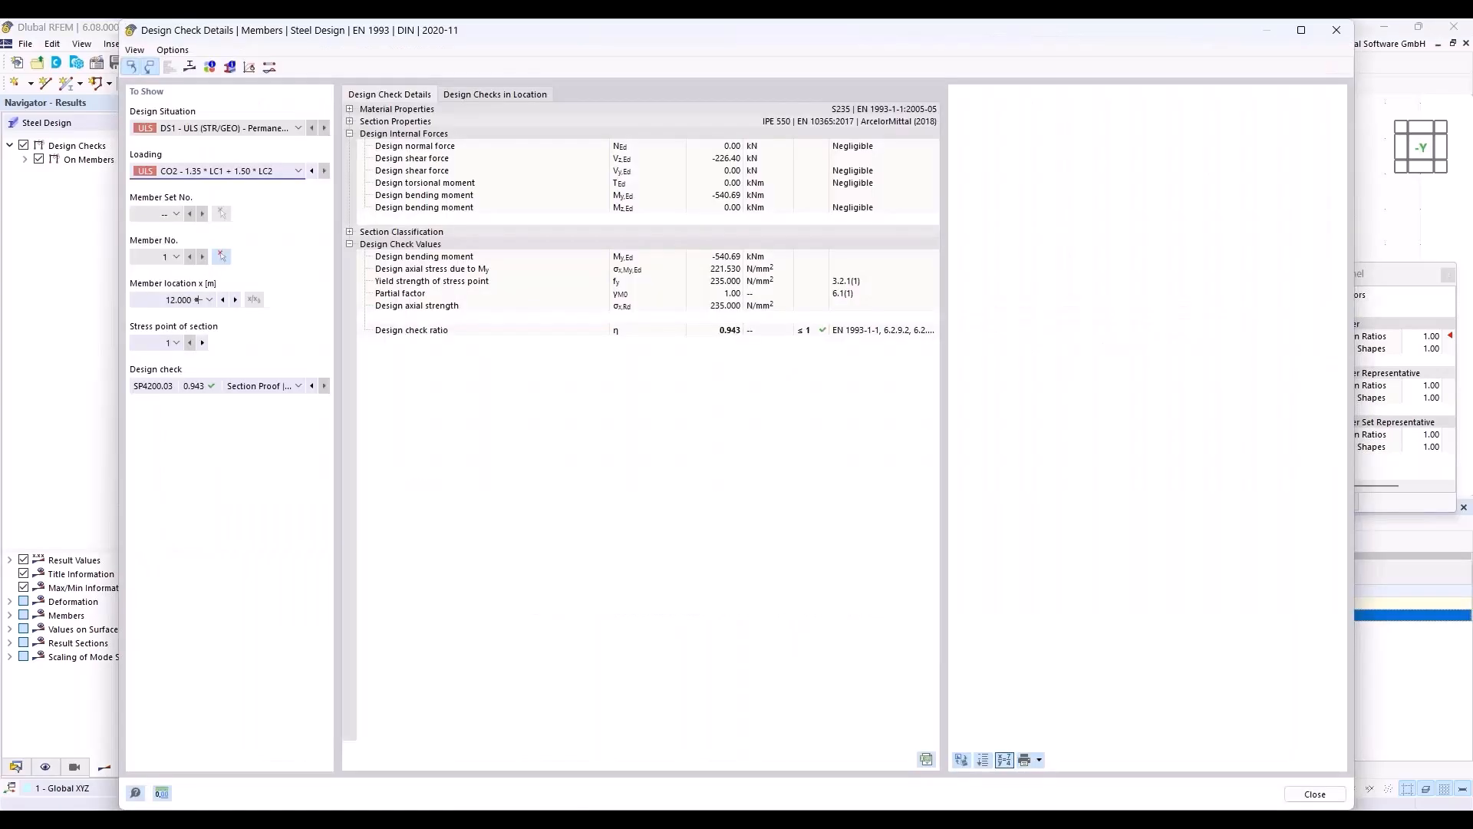
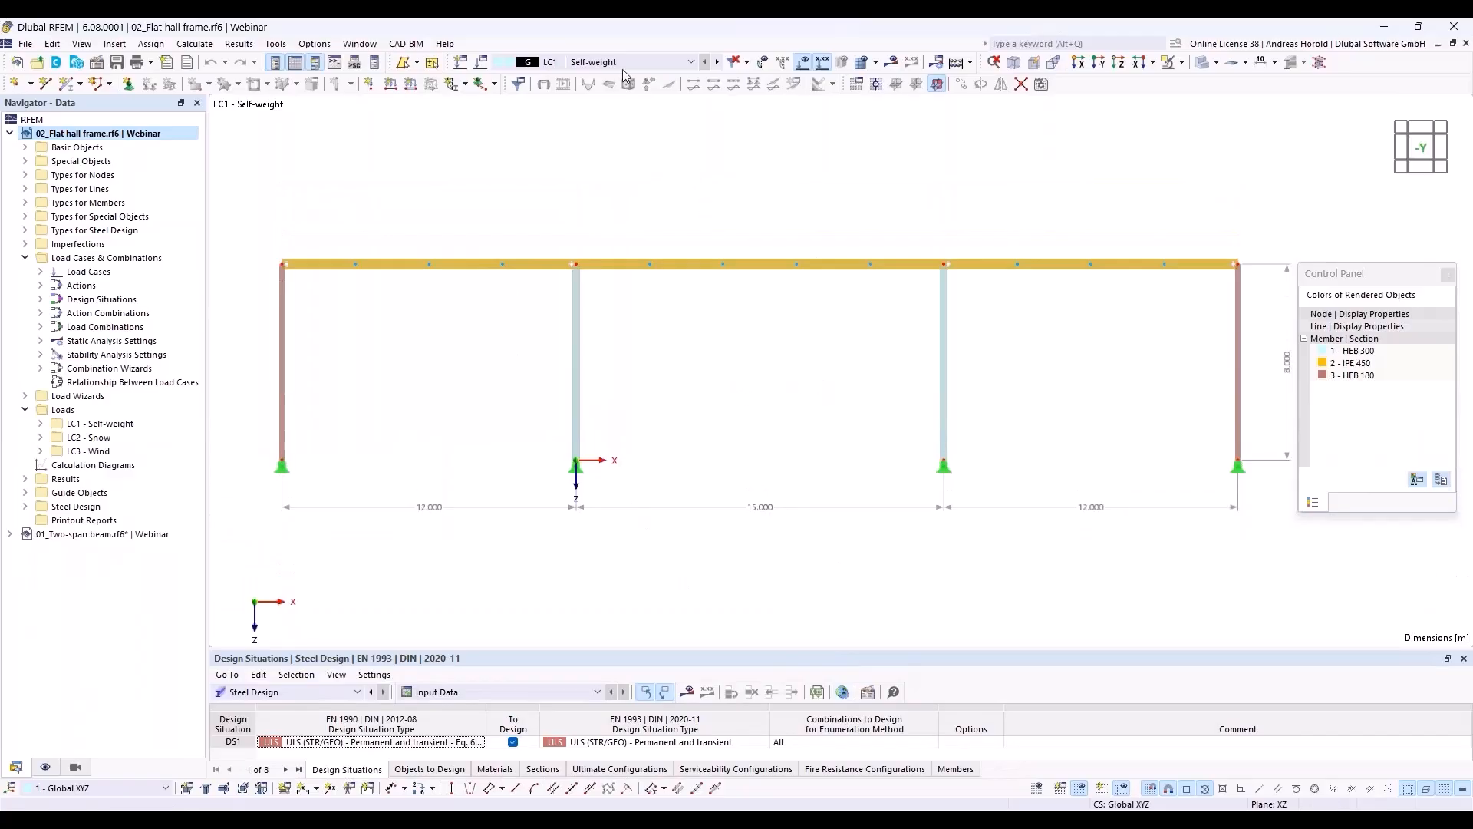
- Display the loads of LC2 Snow and LC3 Wind on the flat hall frame
click(690, 62)
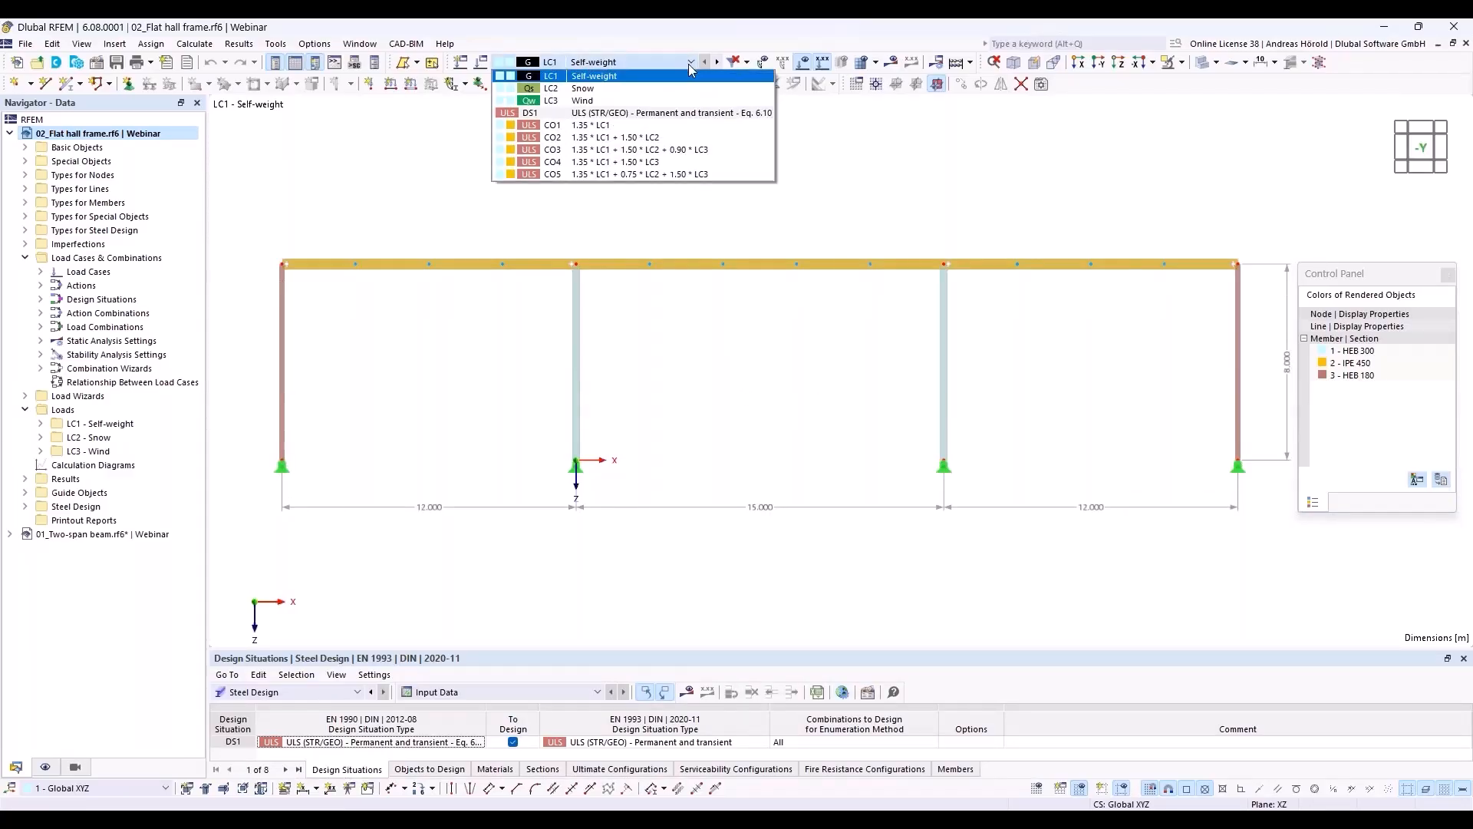
click(678, 89)
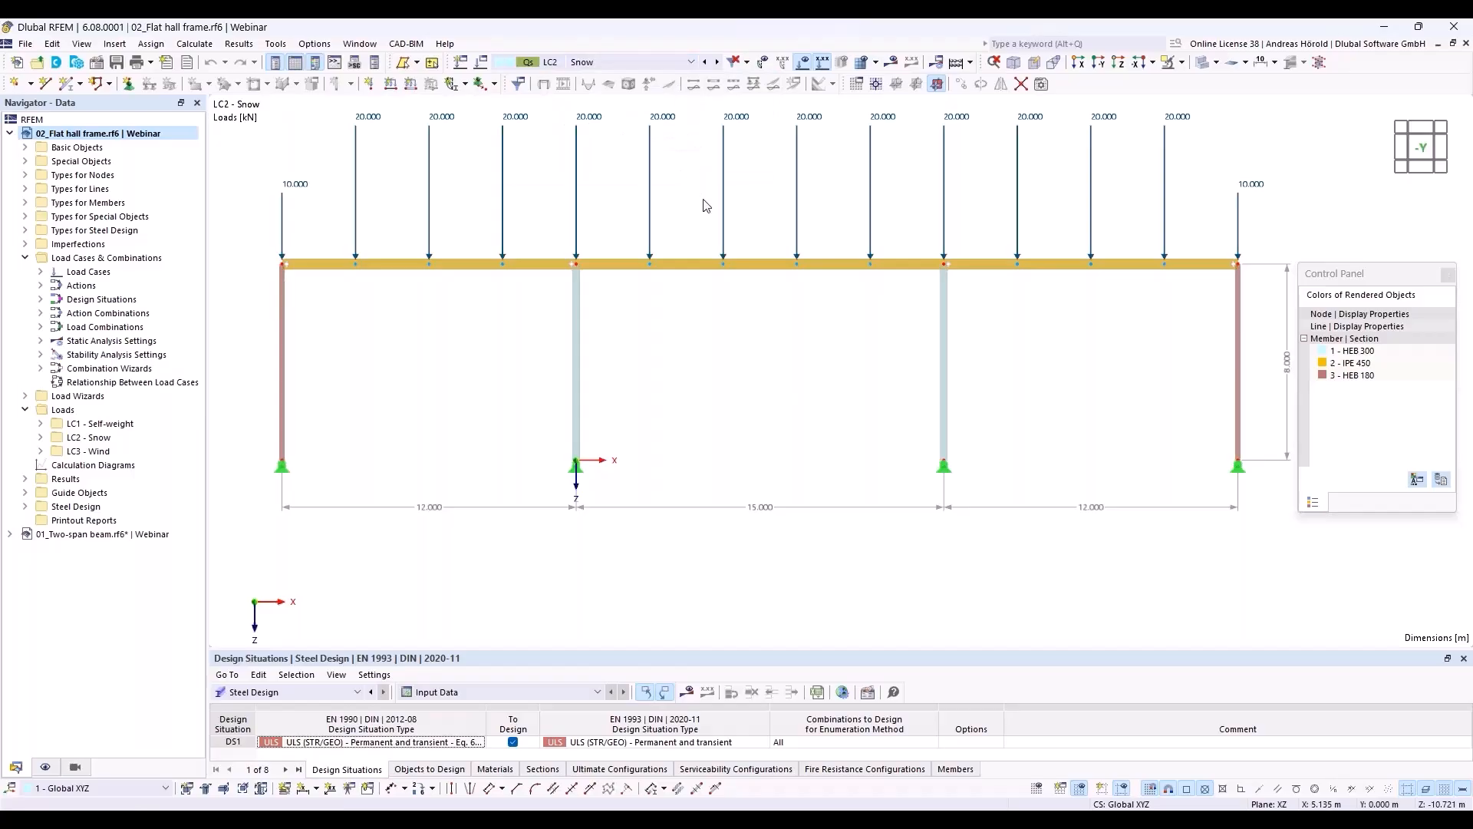
scroll(707, 205, down, 1)
middle_drag(706, 205, 695, 244)
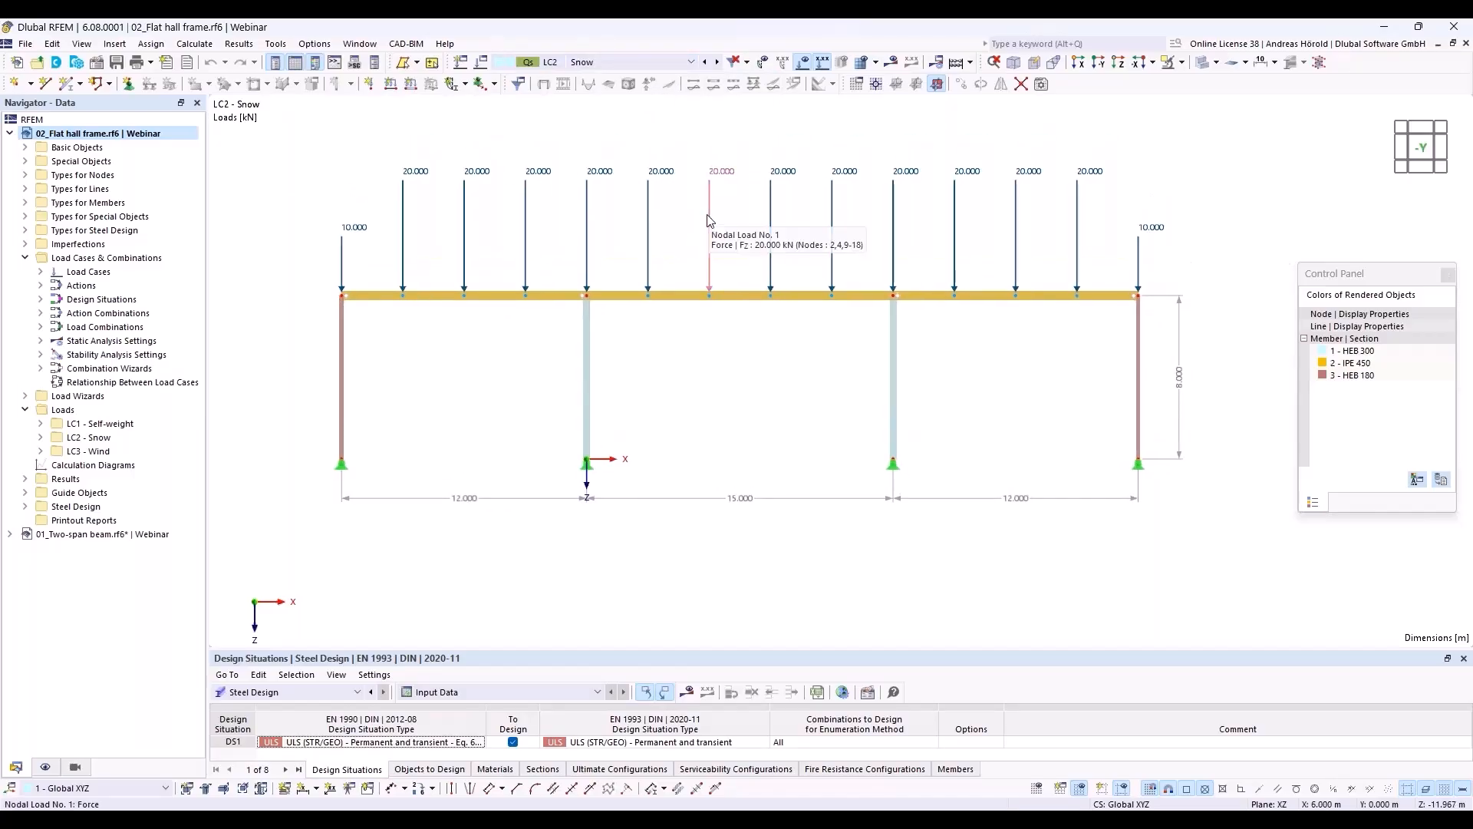
click(718, 63)
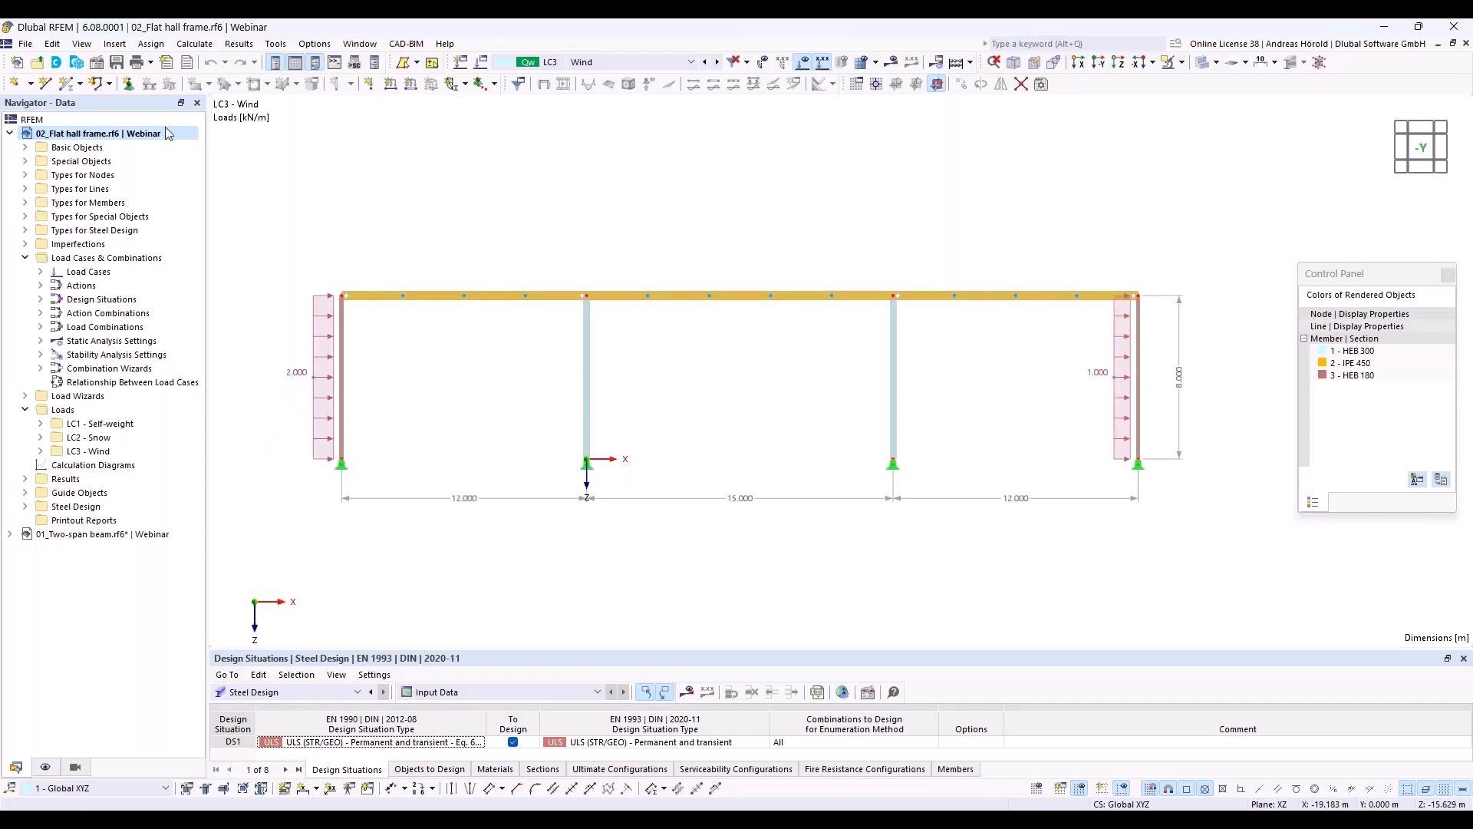
- Review the hall frame's base data, including model type, activated add-ons and standards, and close it without changes
click(96, 62)
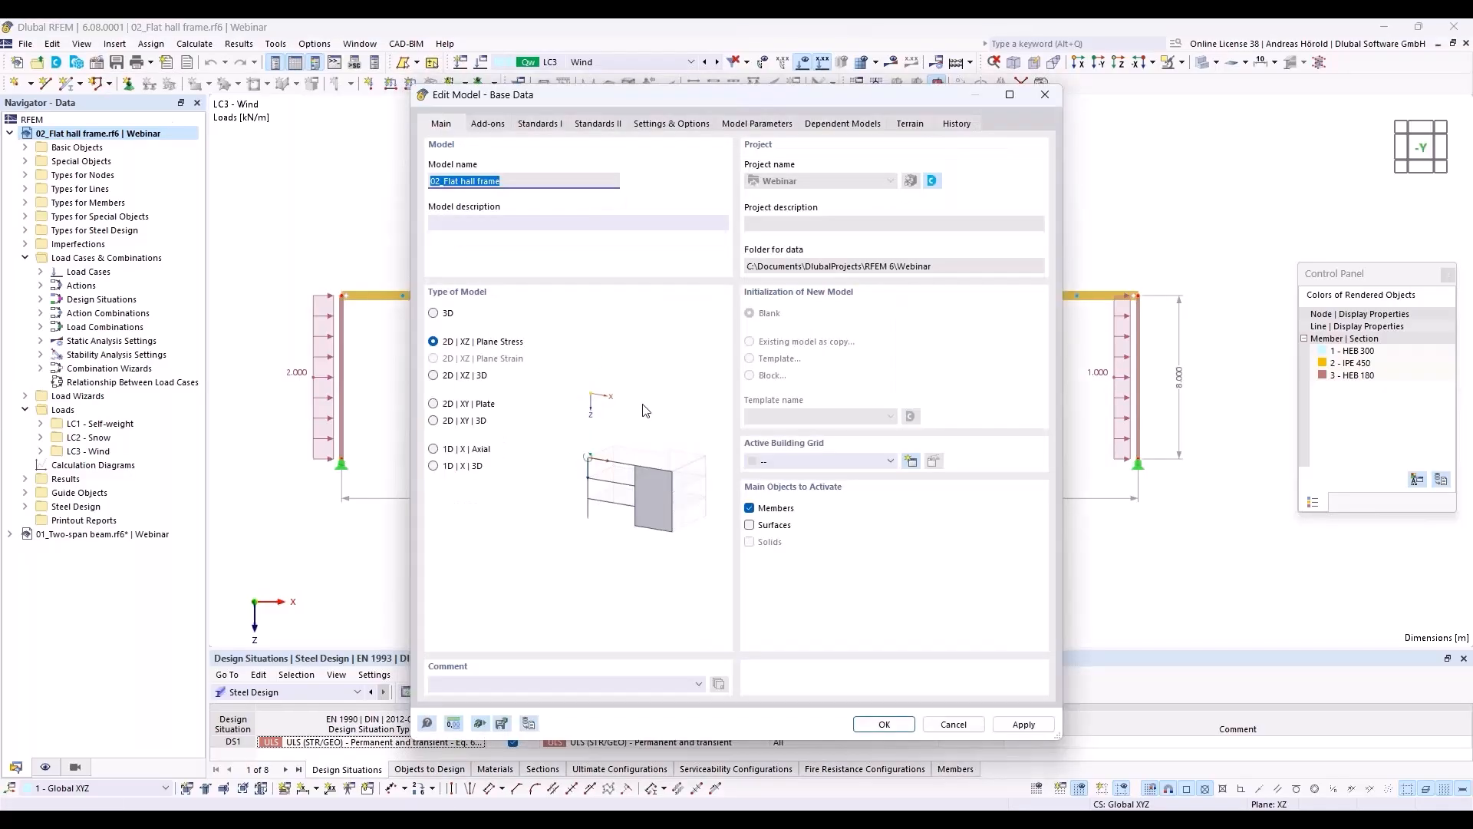
click(487, 124)
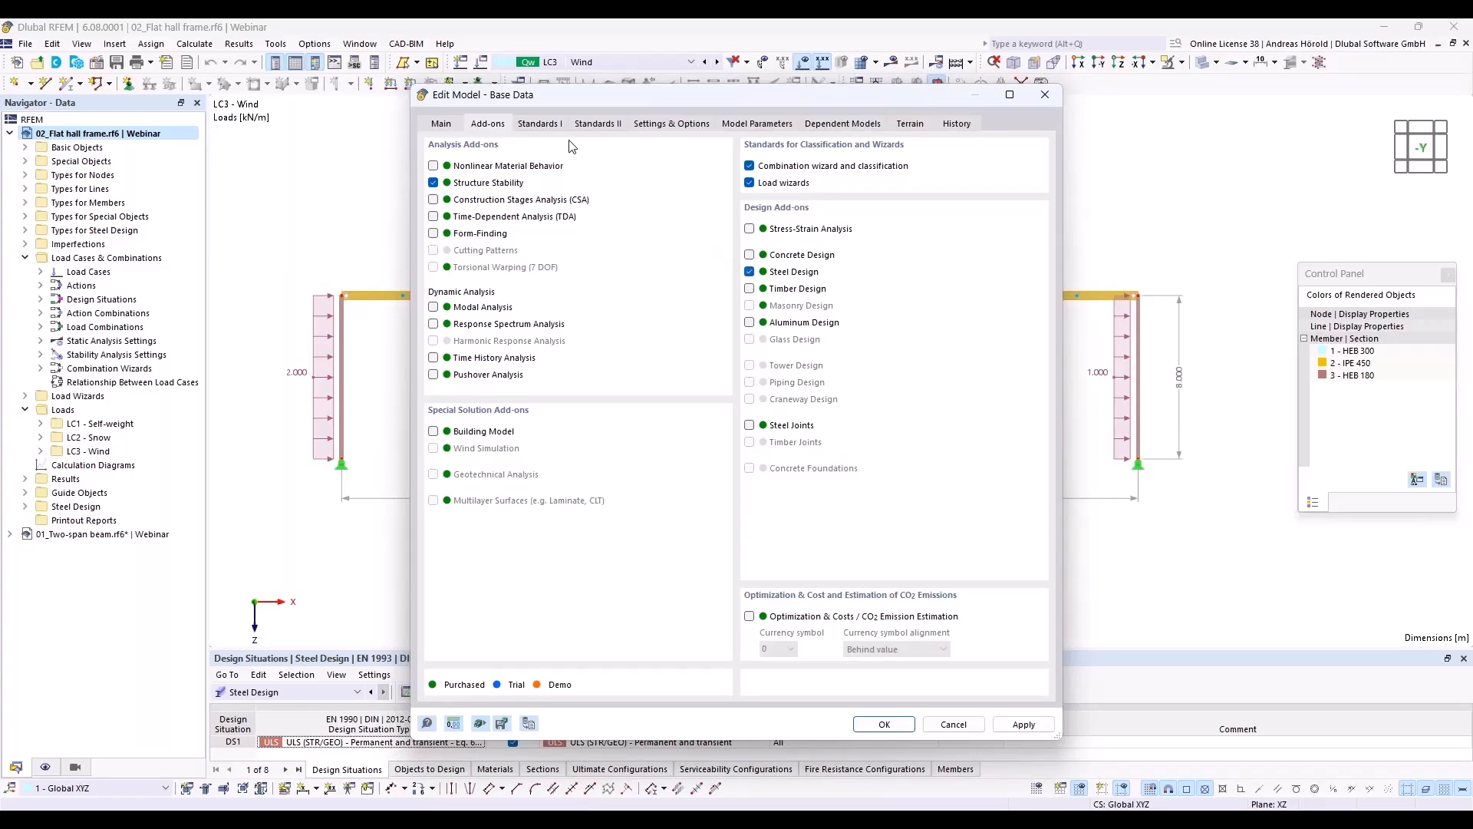
click(539, 125)
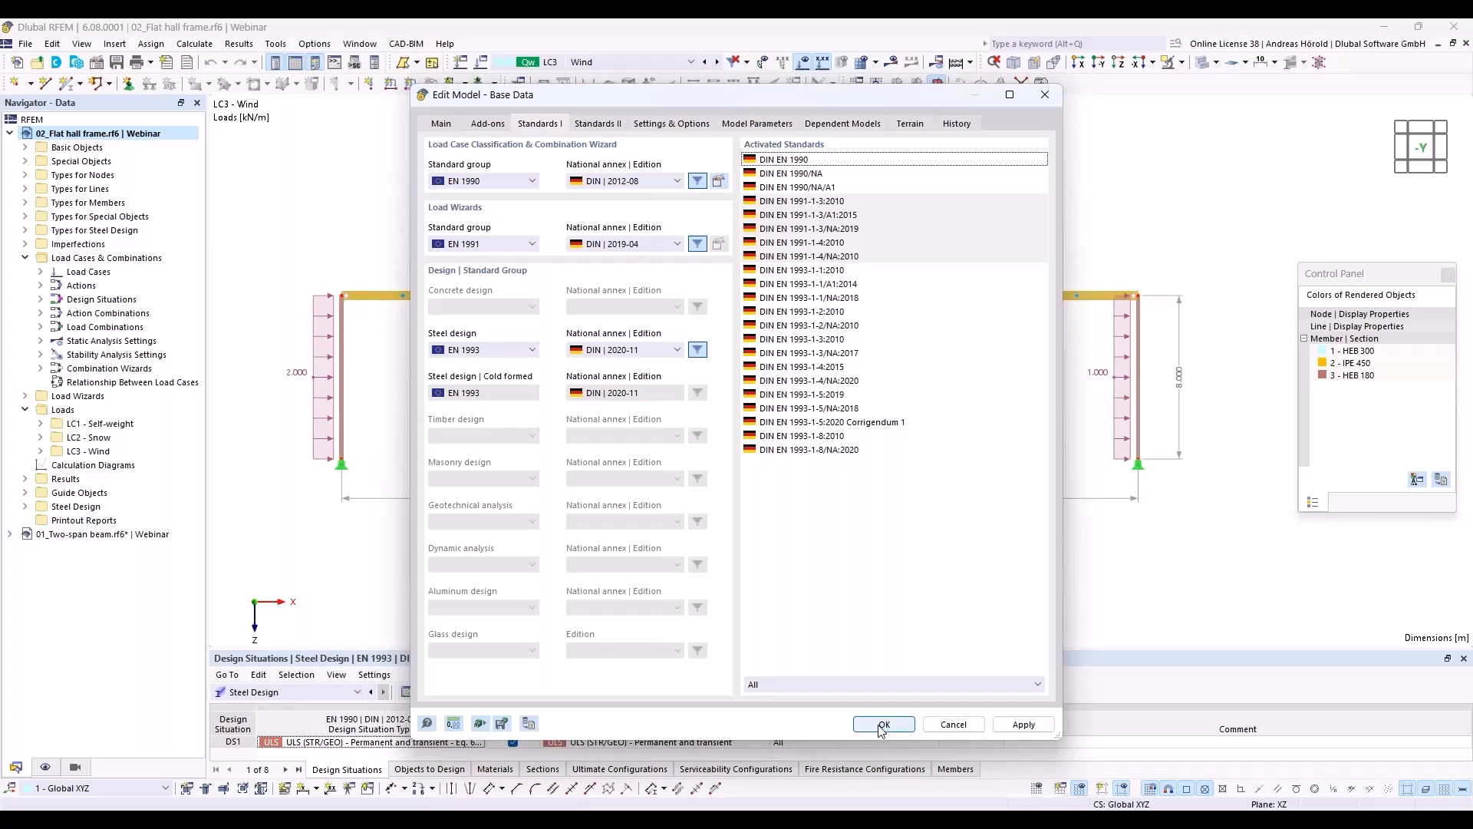
click(947, 725)
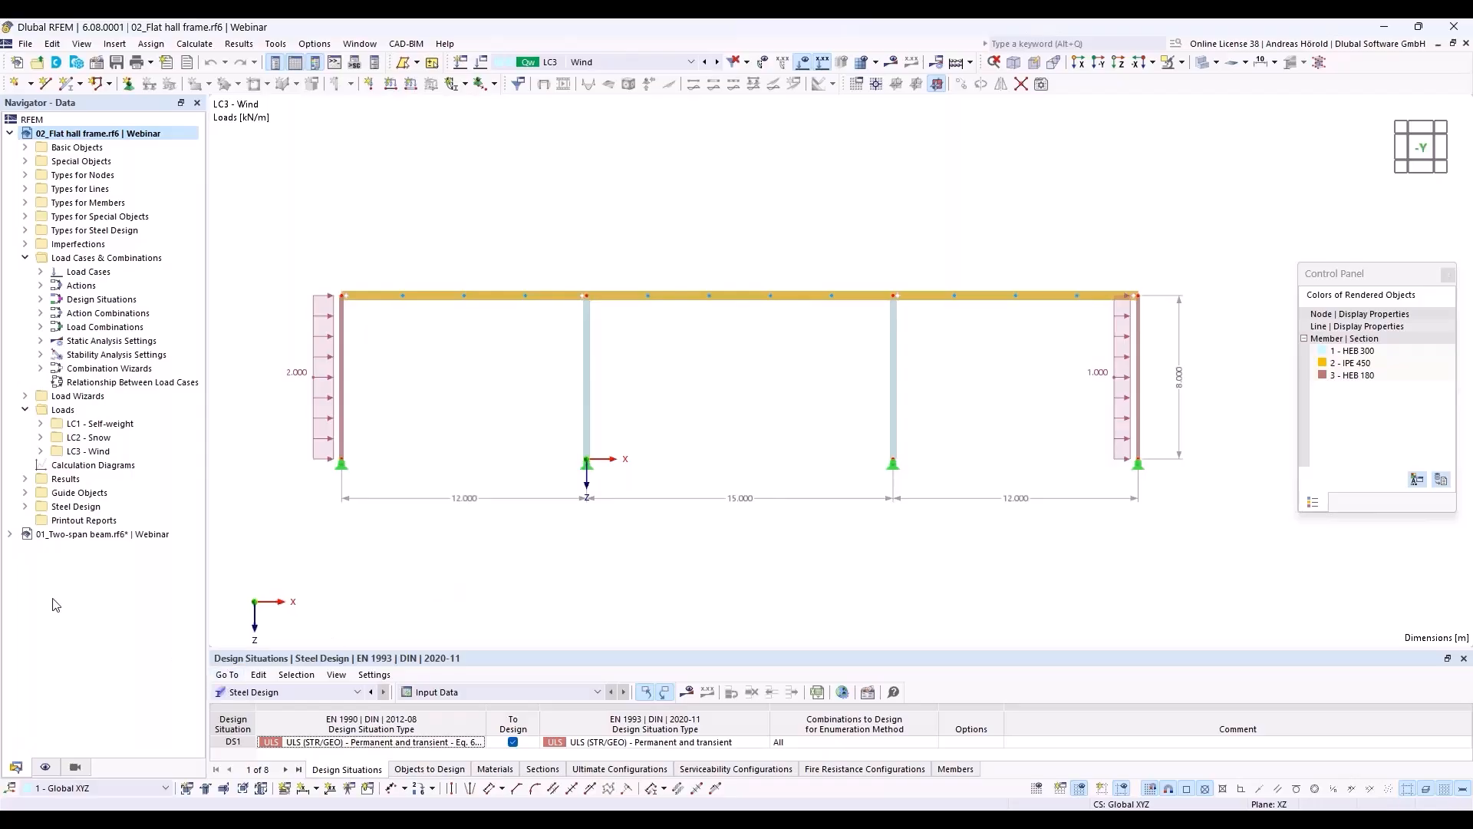
- Assign the combination wizard "Load combinations | SA1 - Geometrically linear" to design situation DS1 in Load Cases & Combinations
right_click(105, 262)
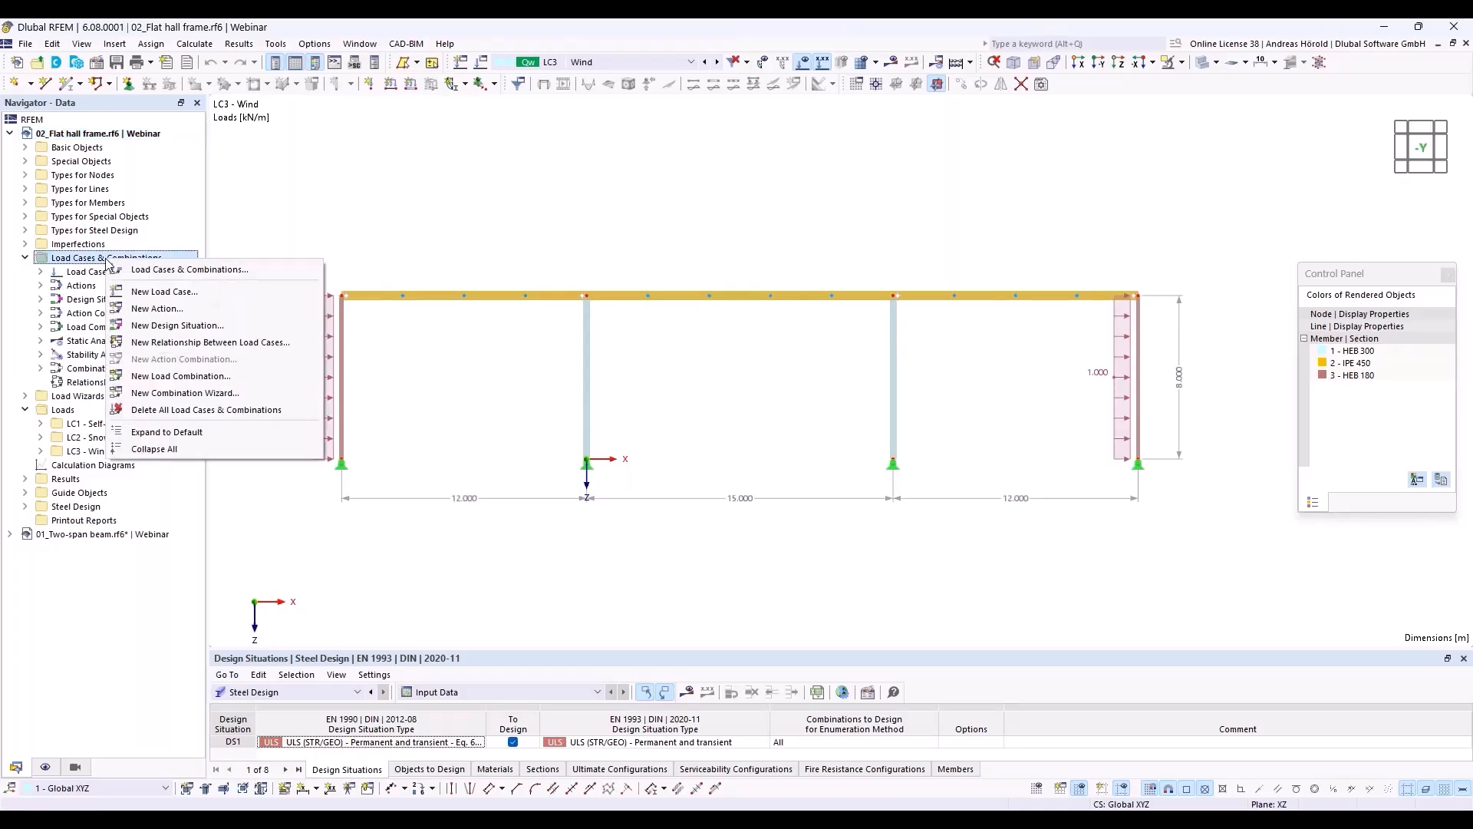
click(175, 269)
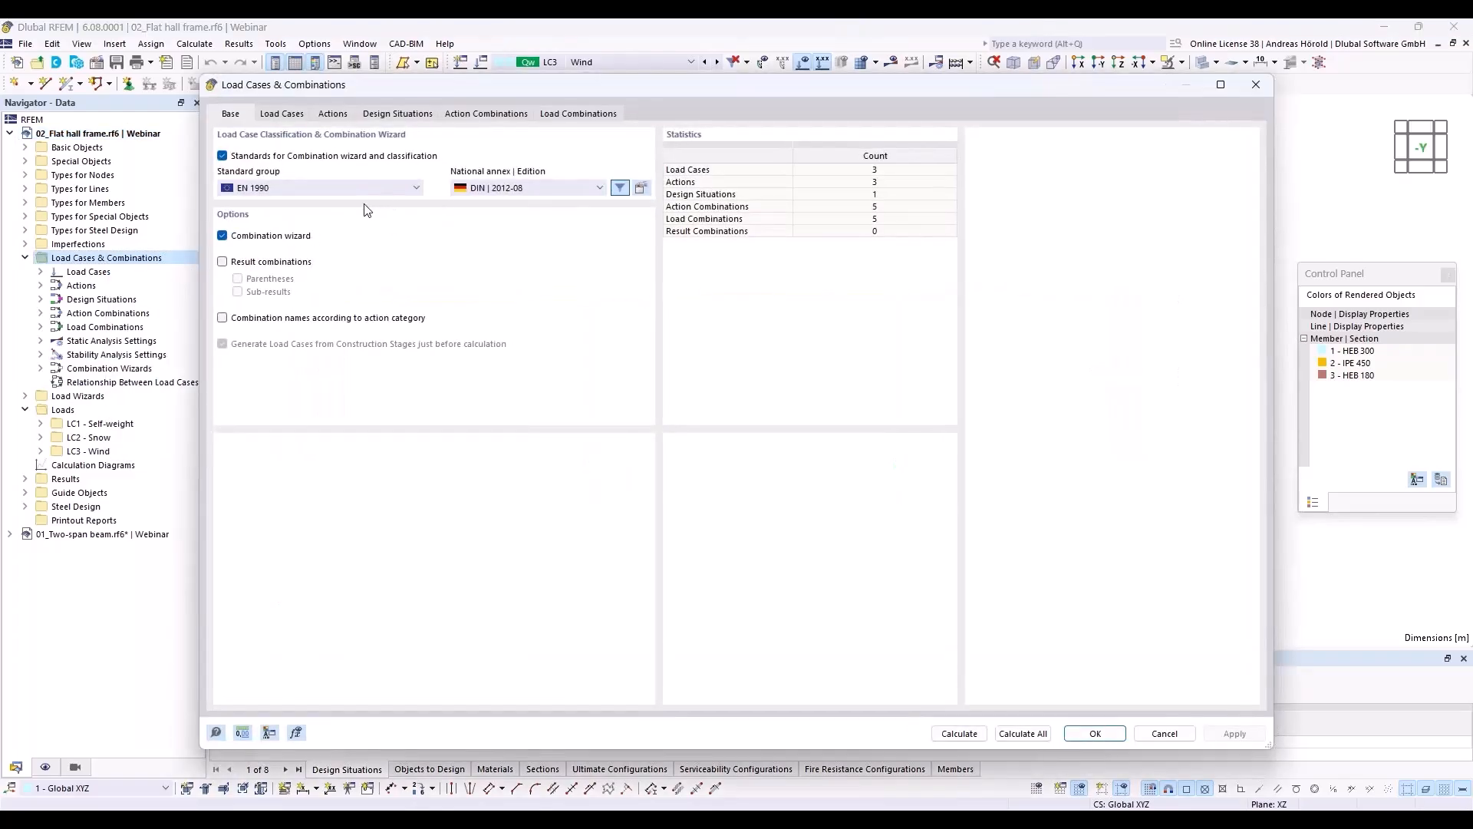
click(399, 117)
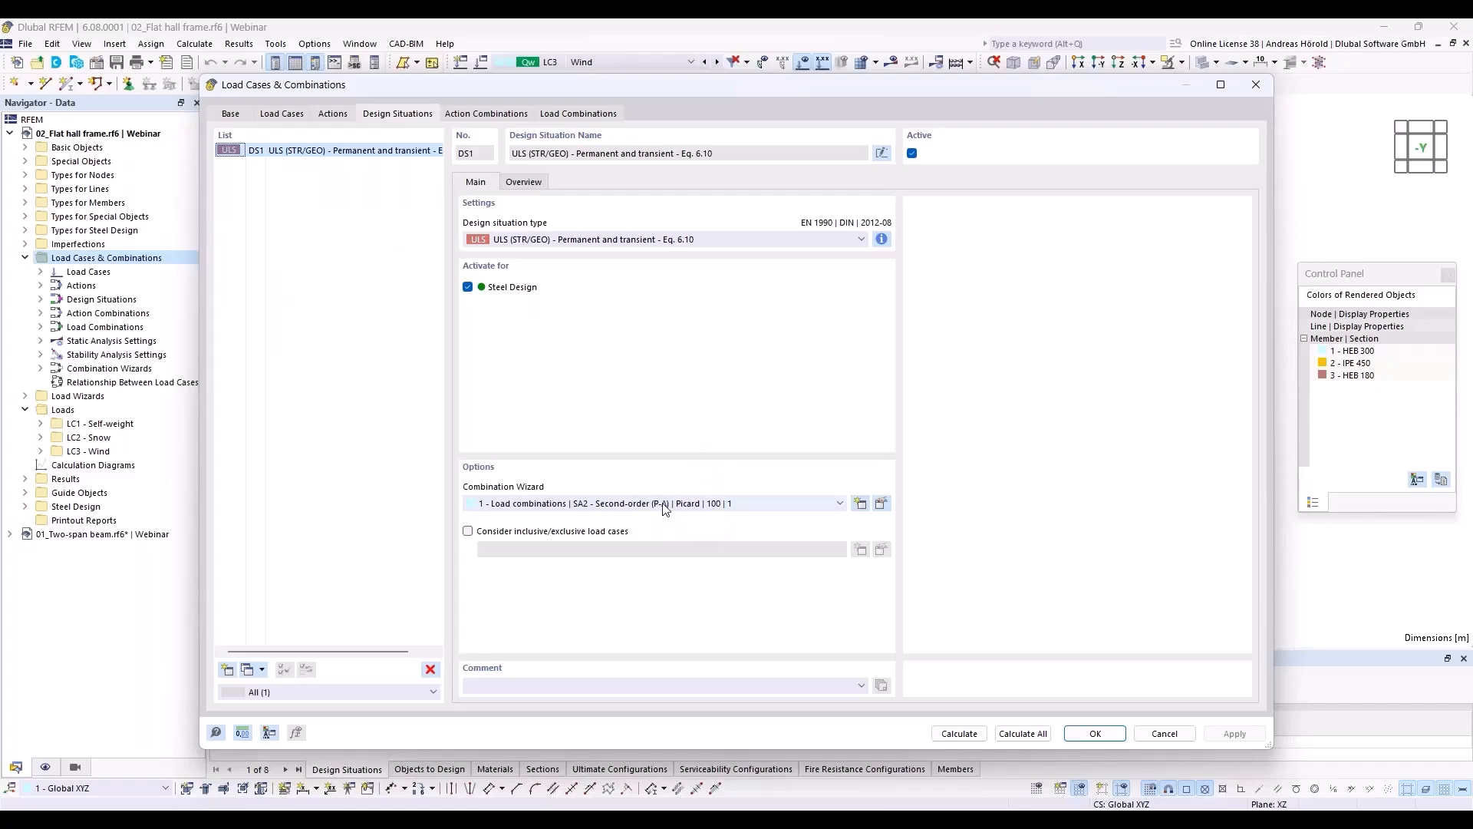
click(700, 505)
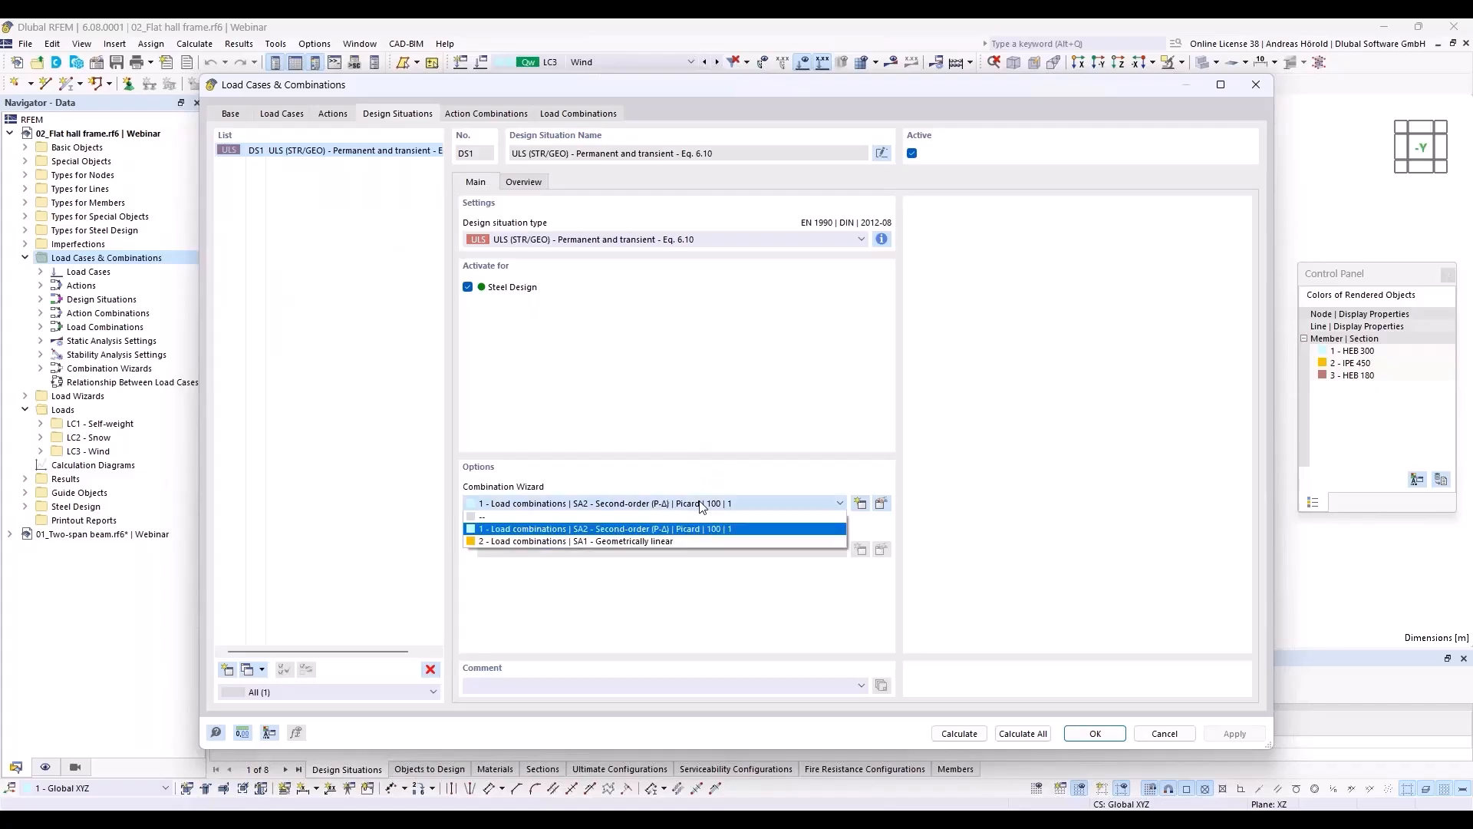
click(680, 542)
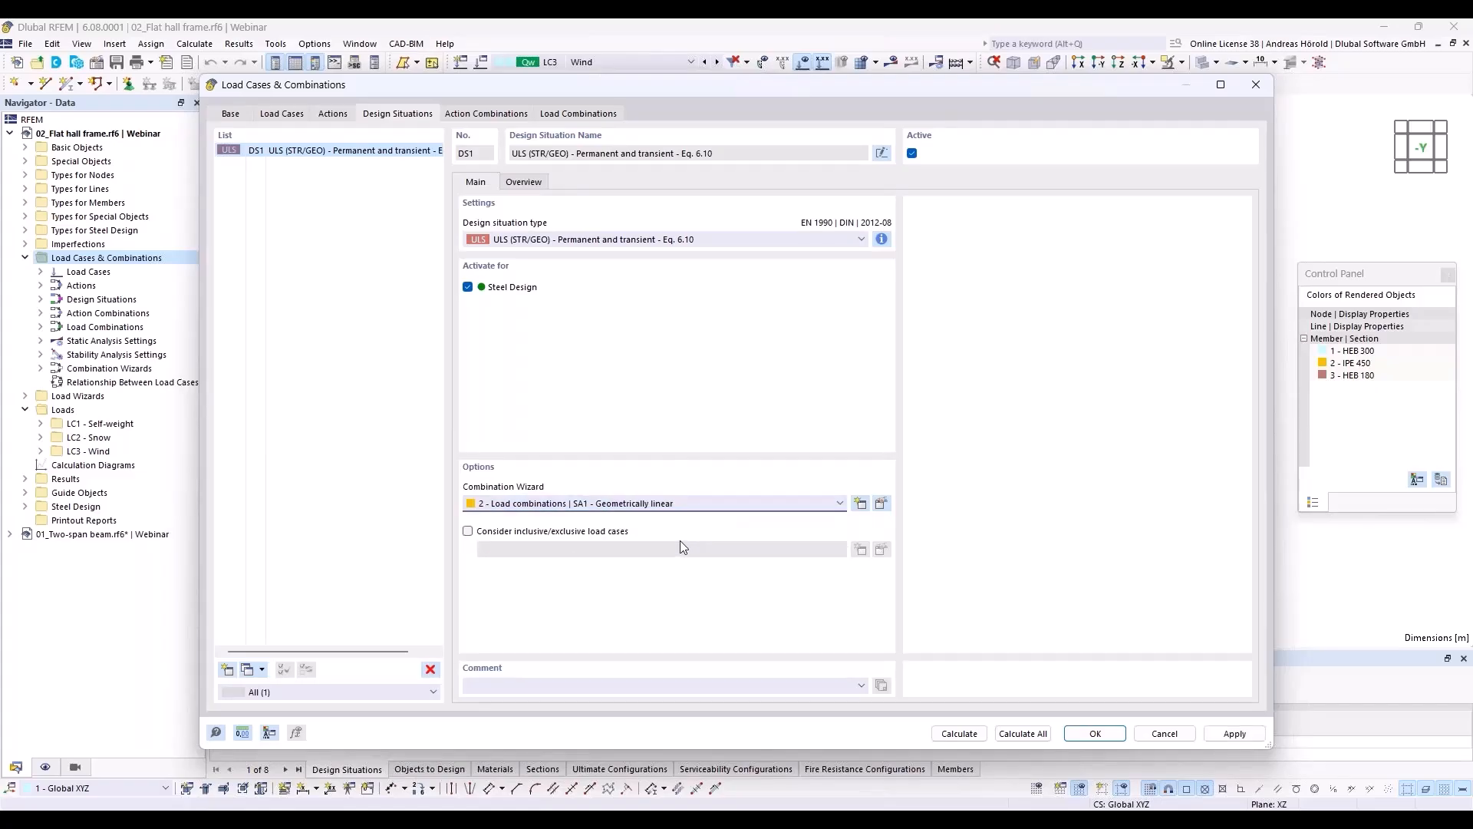
- Activate stability analysis with the linear Lanczos eigenvalue method ST1 in the geometrically linear combination wizard
click(881, 503)
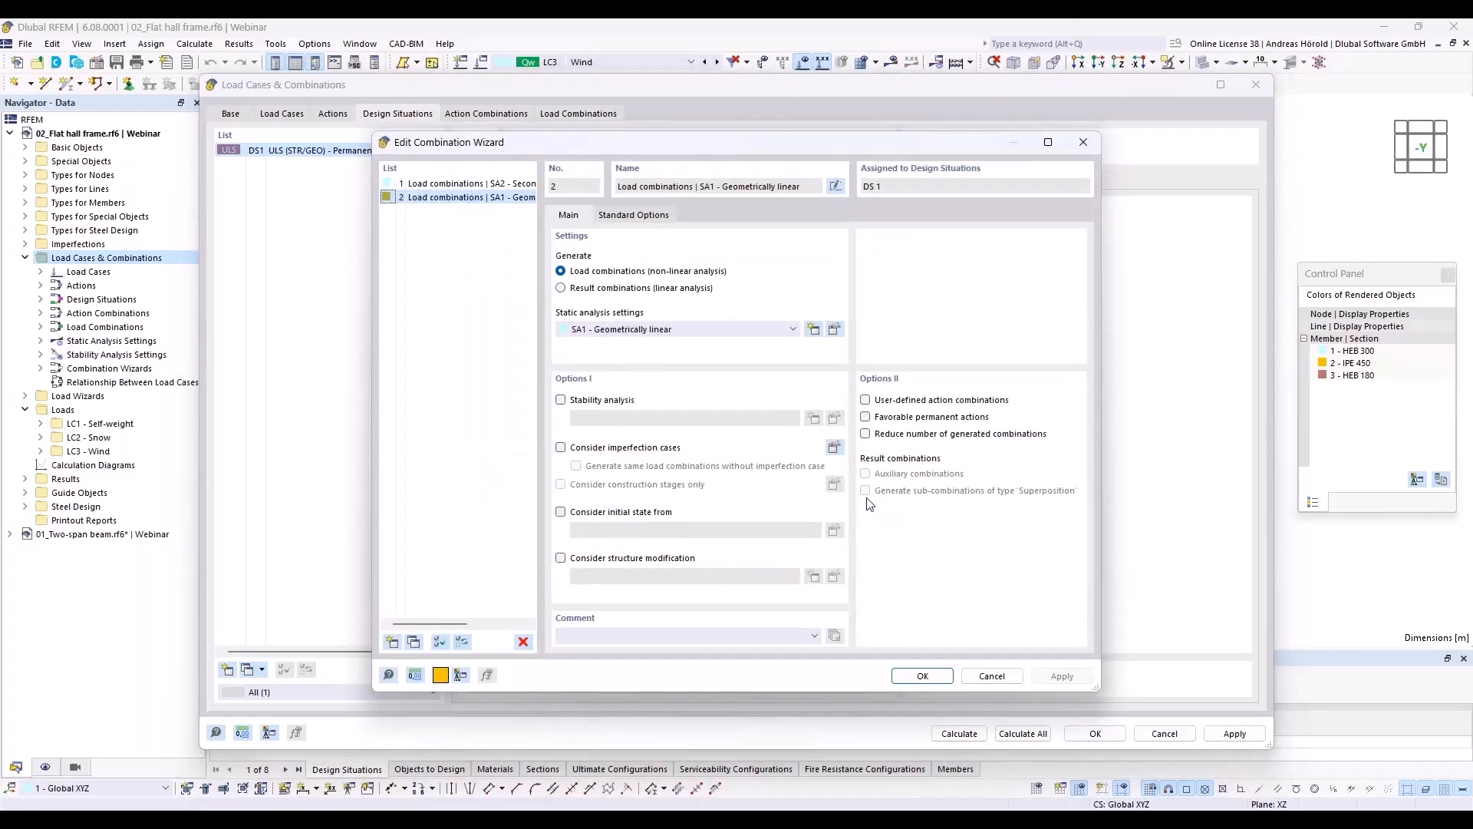
click(561, 400)
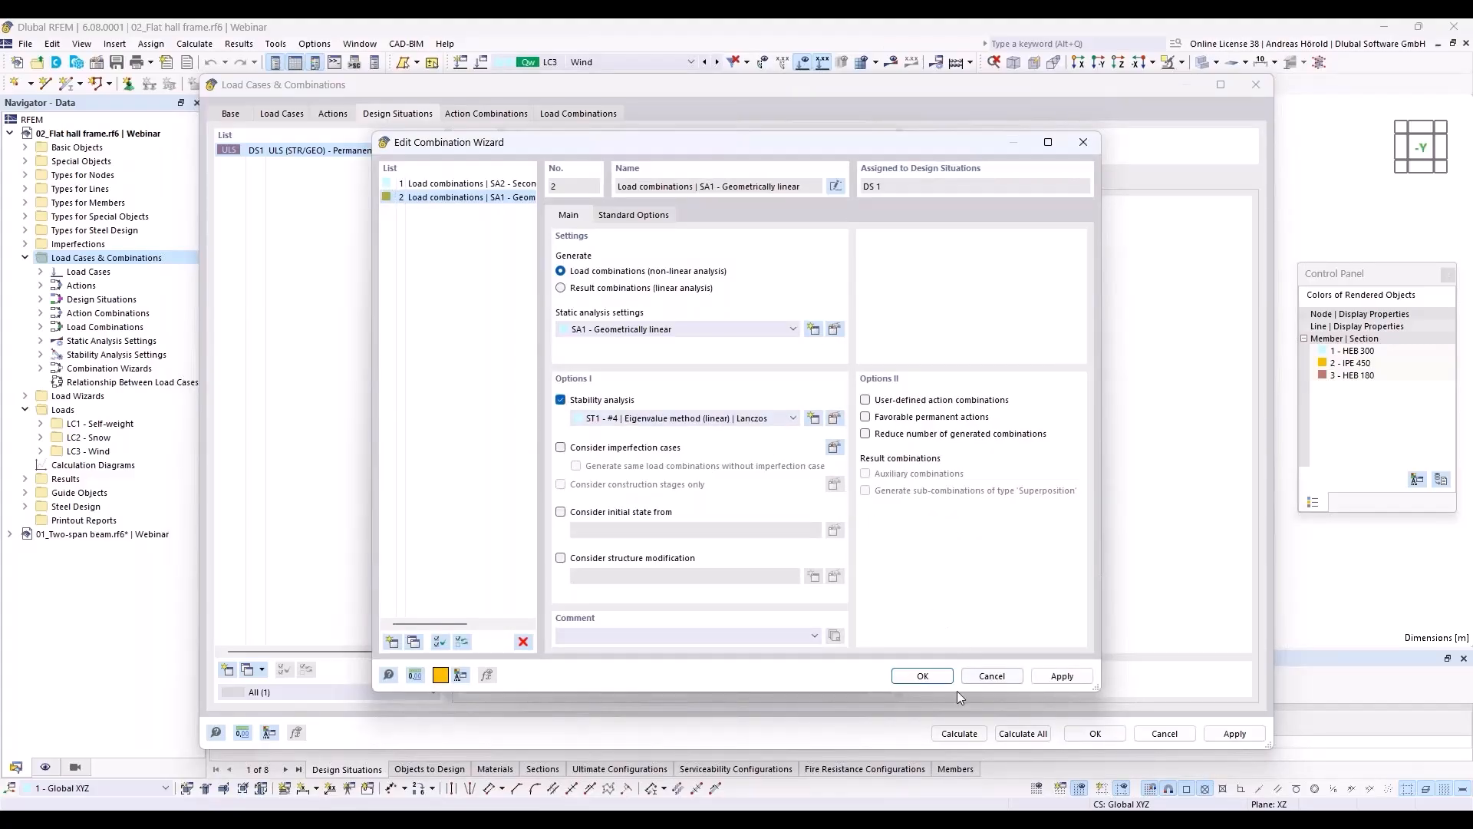
click(921, 676)
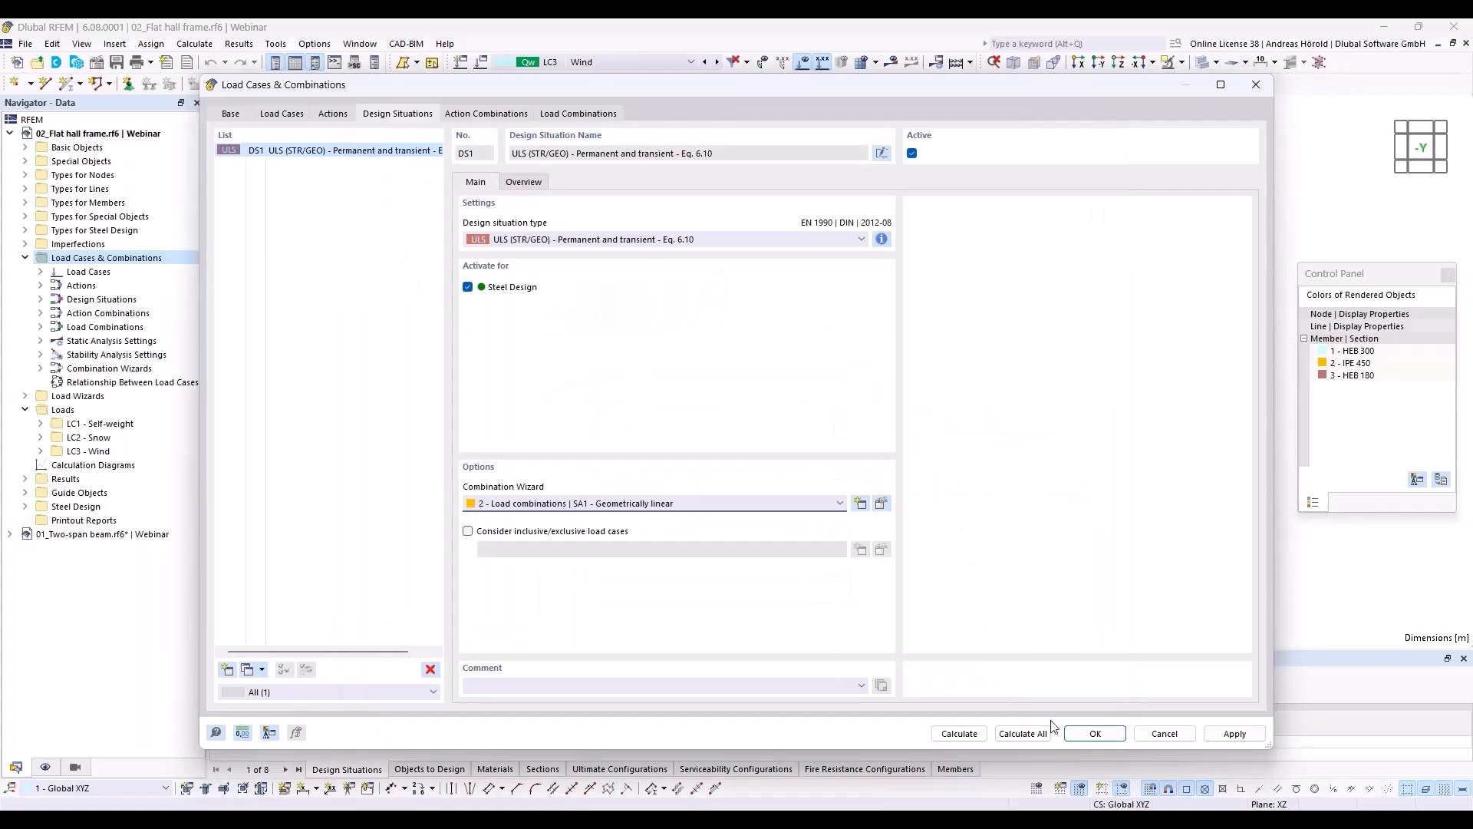
- Calculate all load cases and combinations, and enlarge the results summary to show the deformations and minimum critical load factor
click(1018, 734)
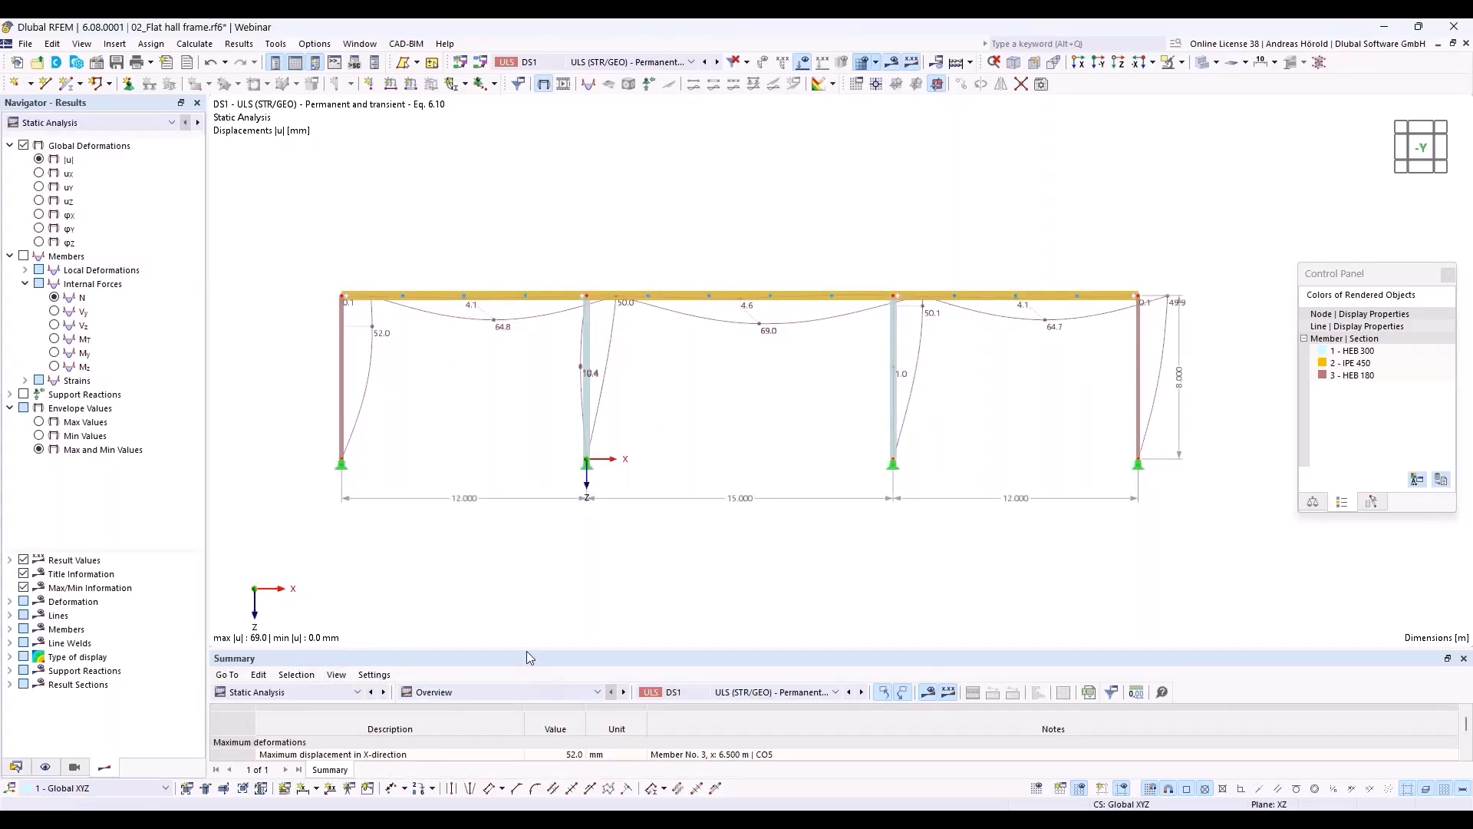
drag(526, 652, 529, 548)
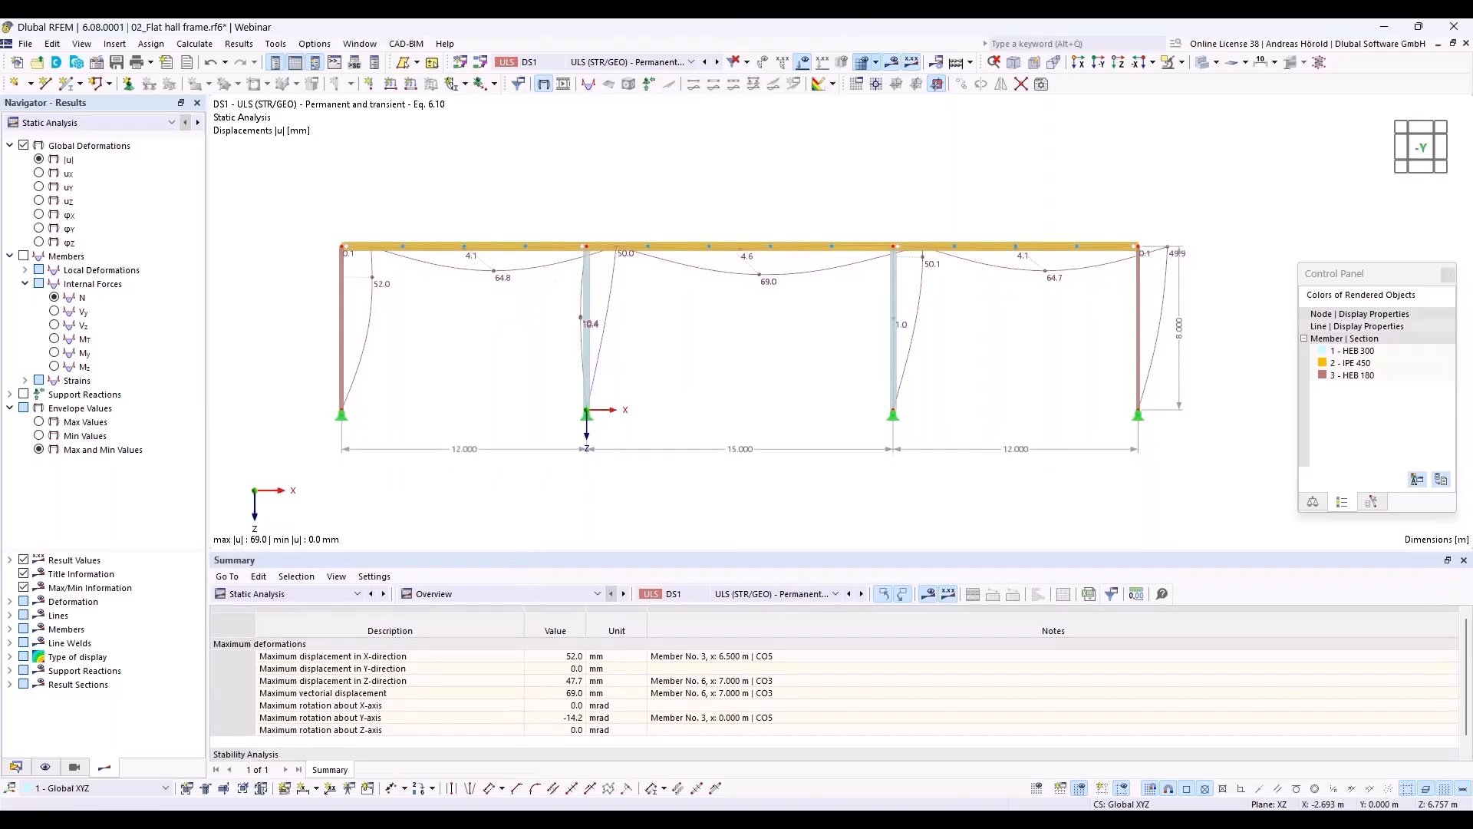
drag(534, 550, 531, 498)
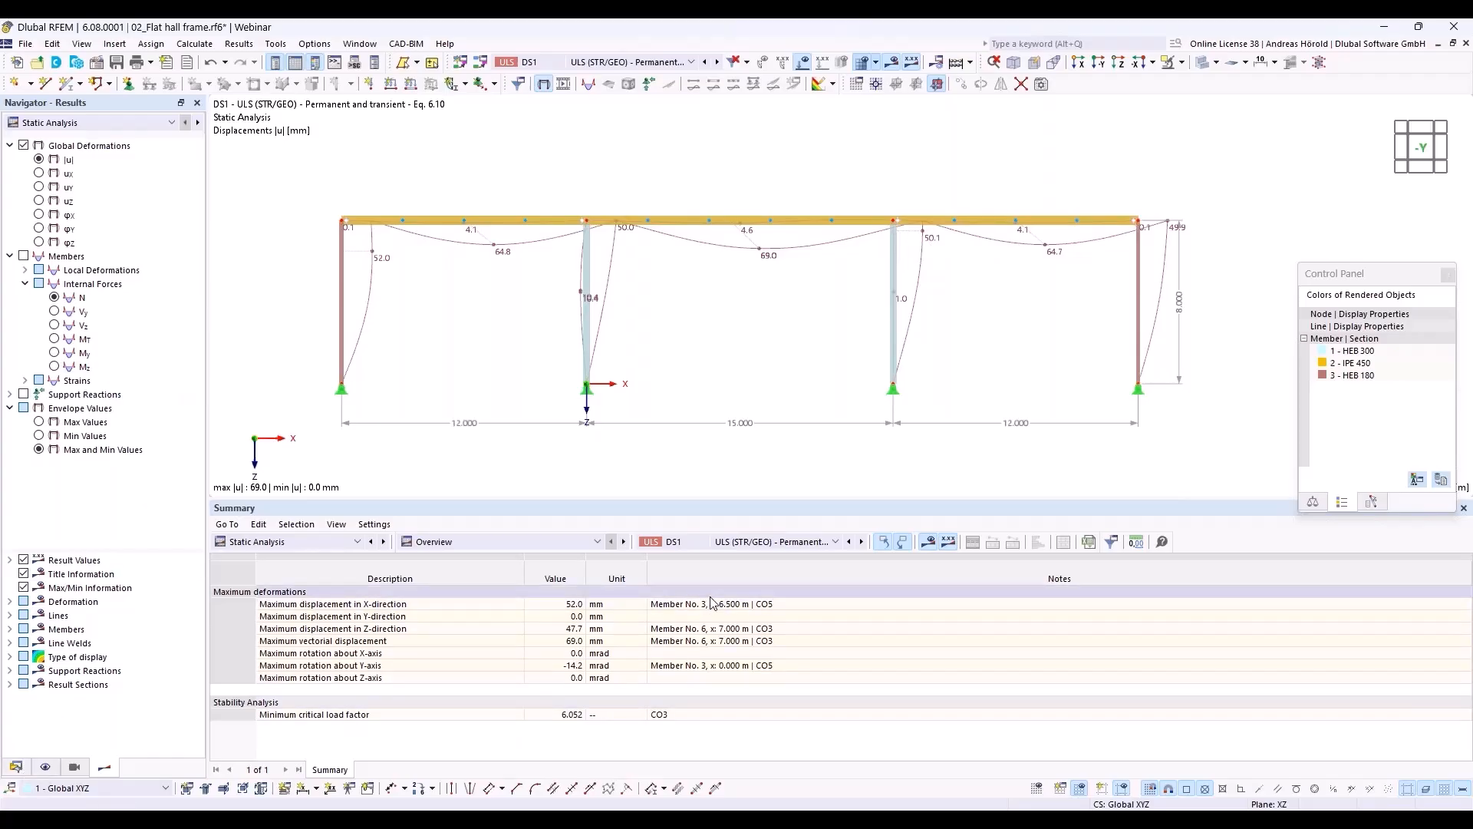
- Display the stability analysis results by member for load combination CO3
click(325, 541)
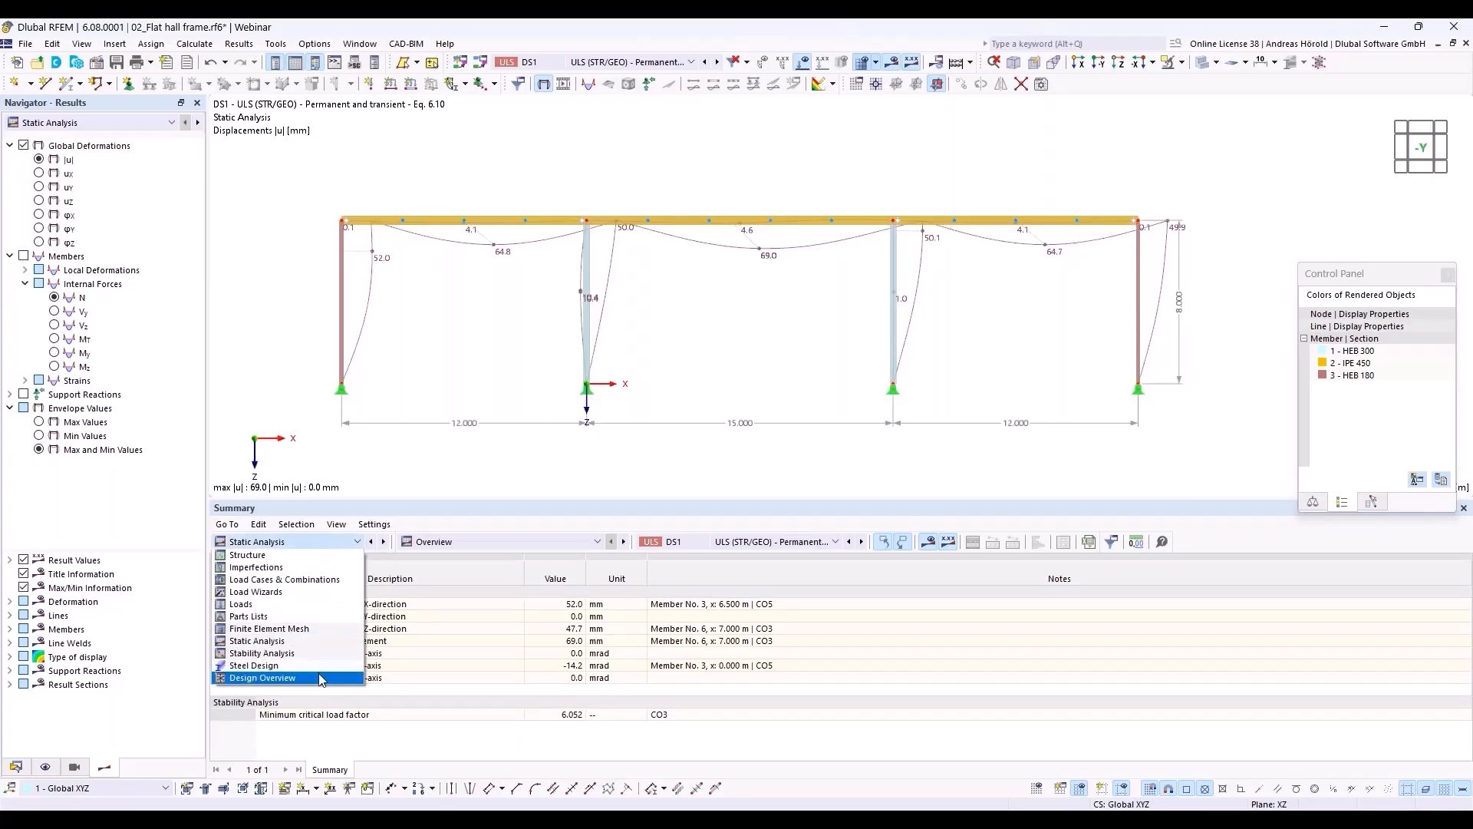
click(326, 653)
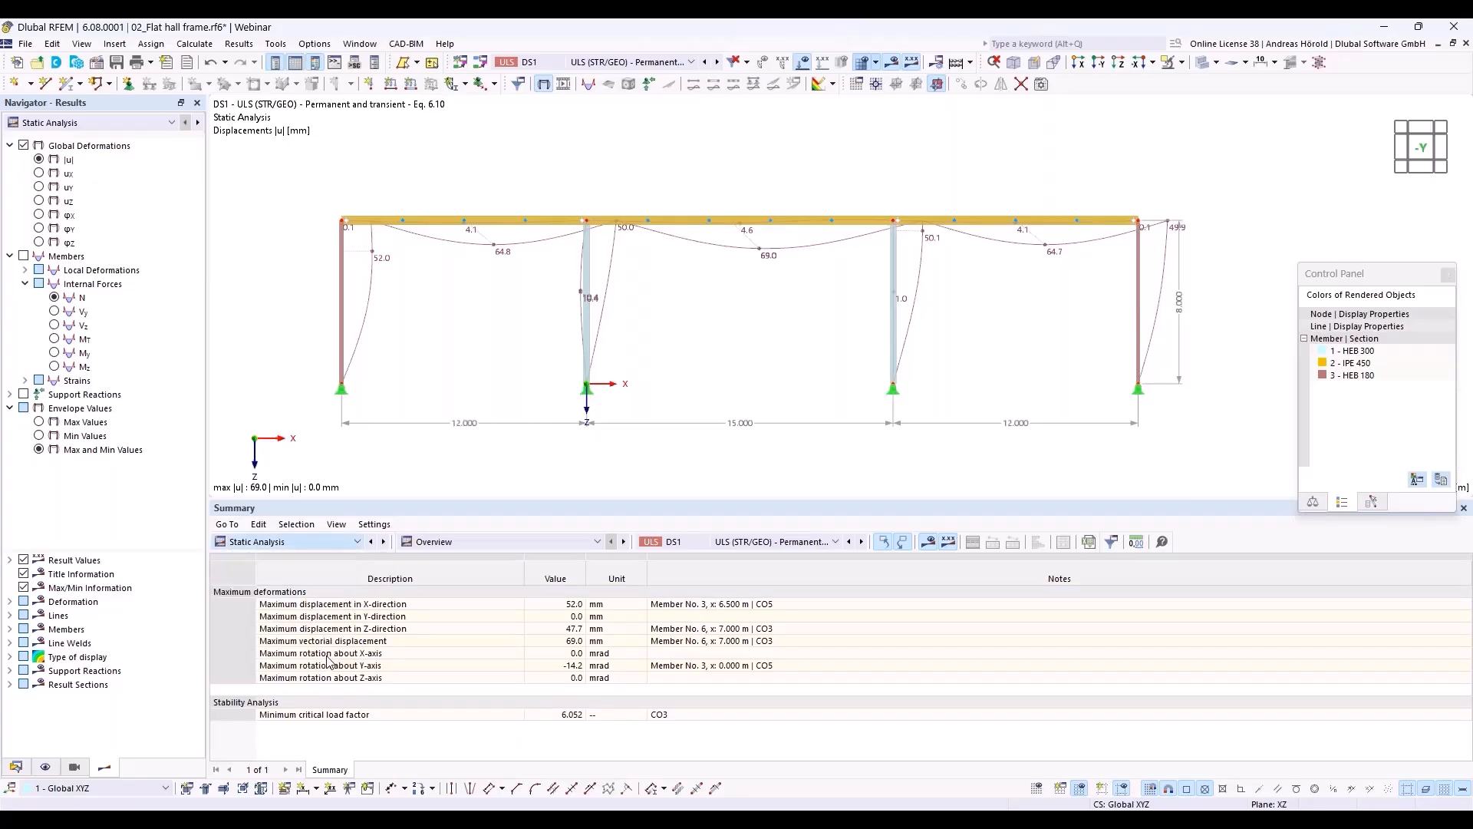
click(528, 541)
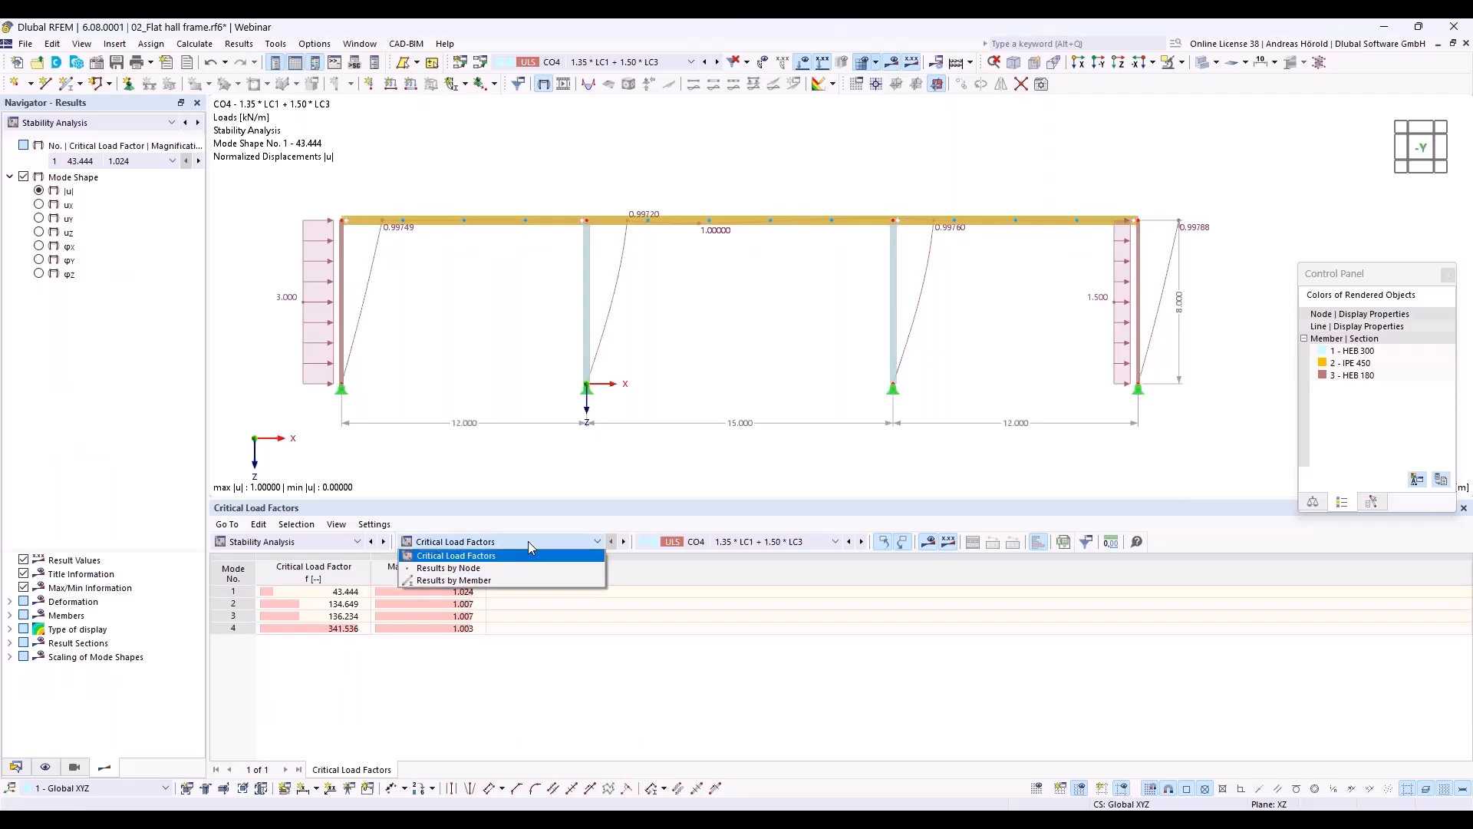
click(527, 581)
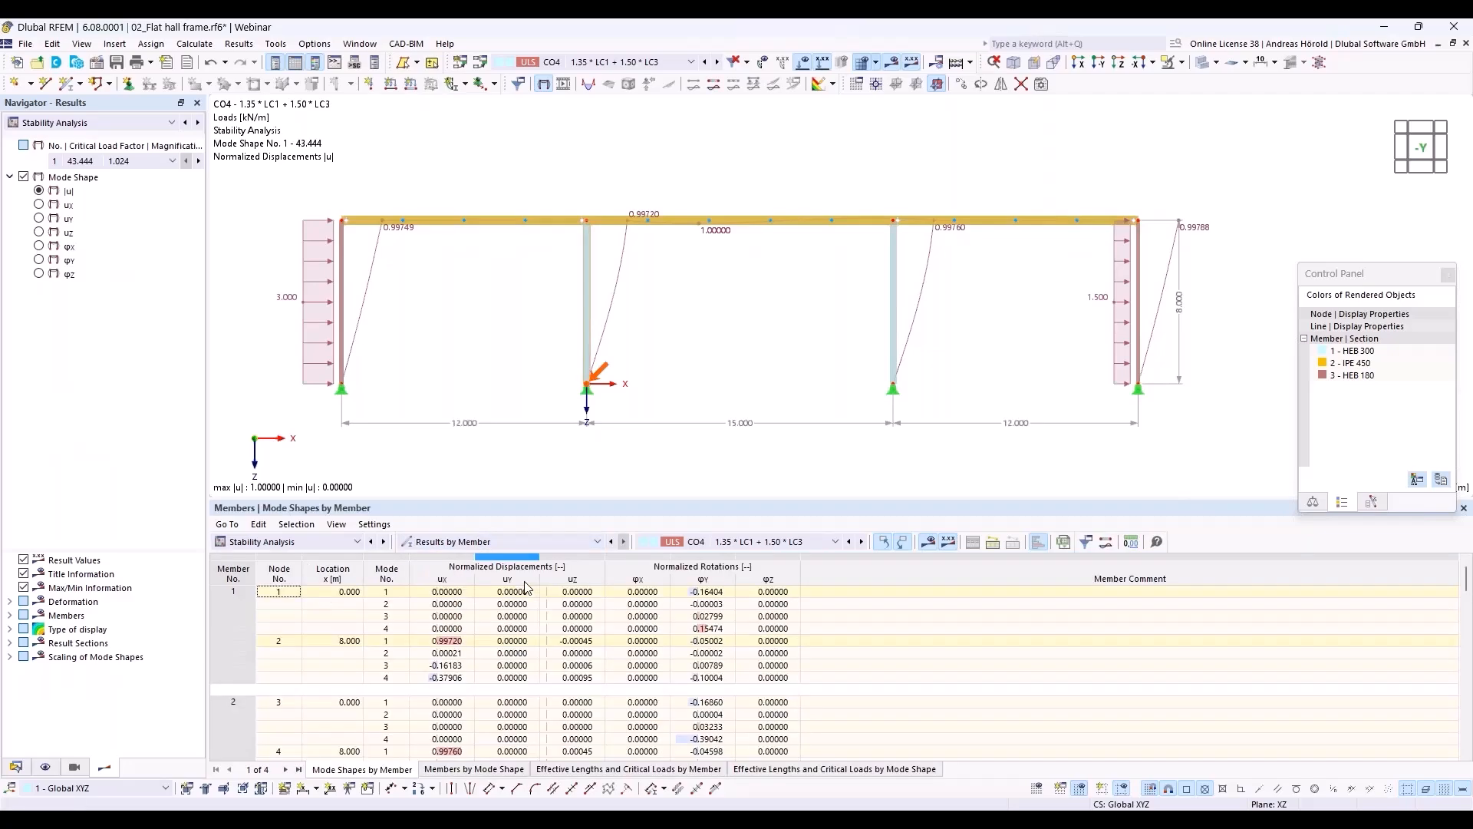
click(729, 546)
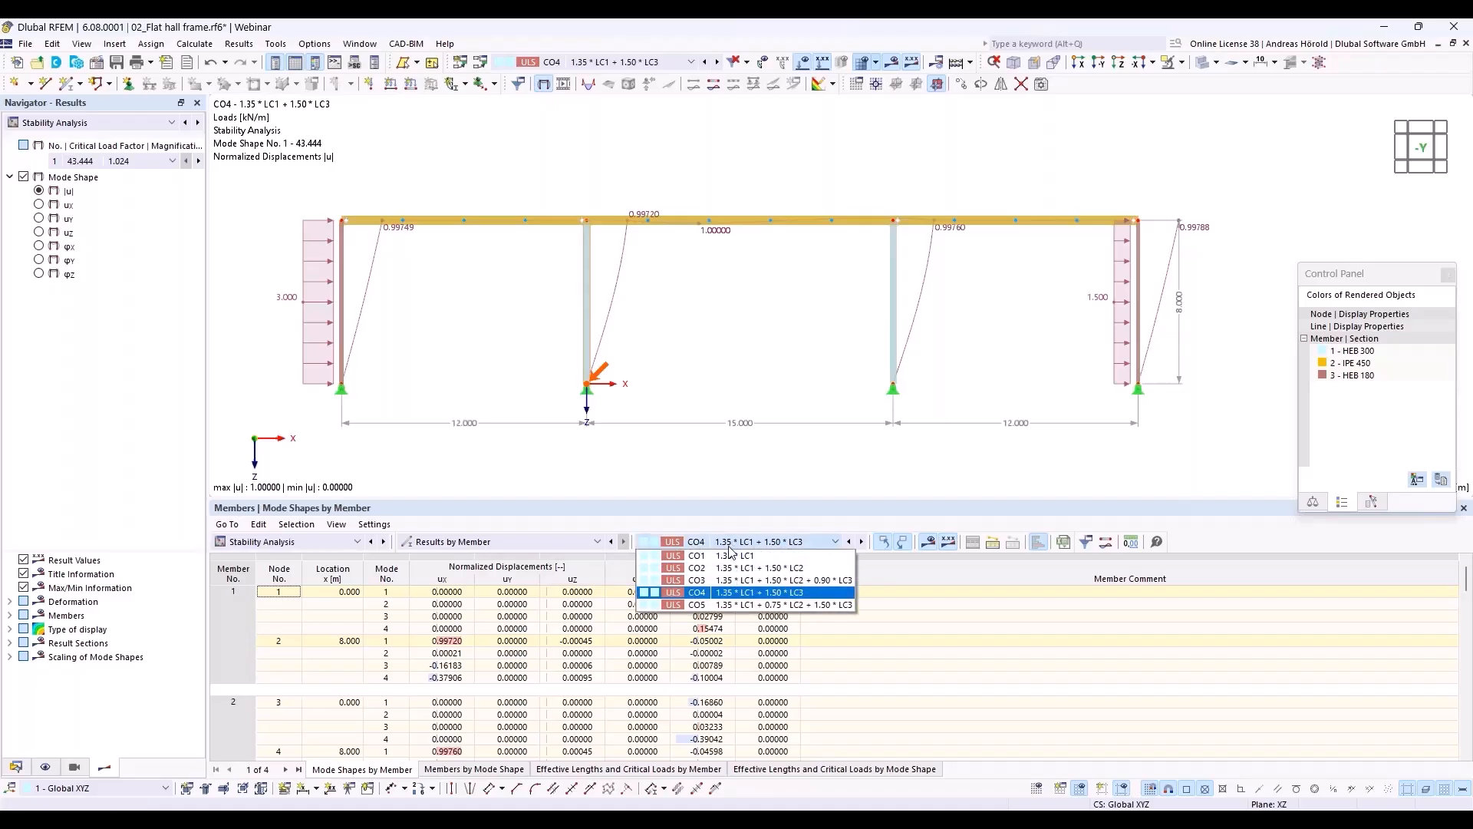
click(725, 585)
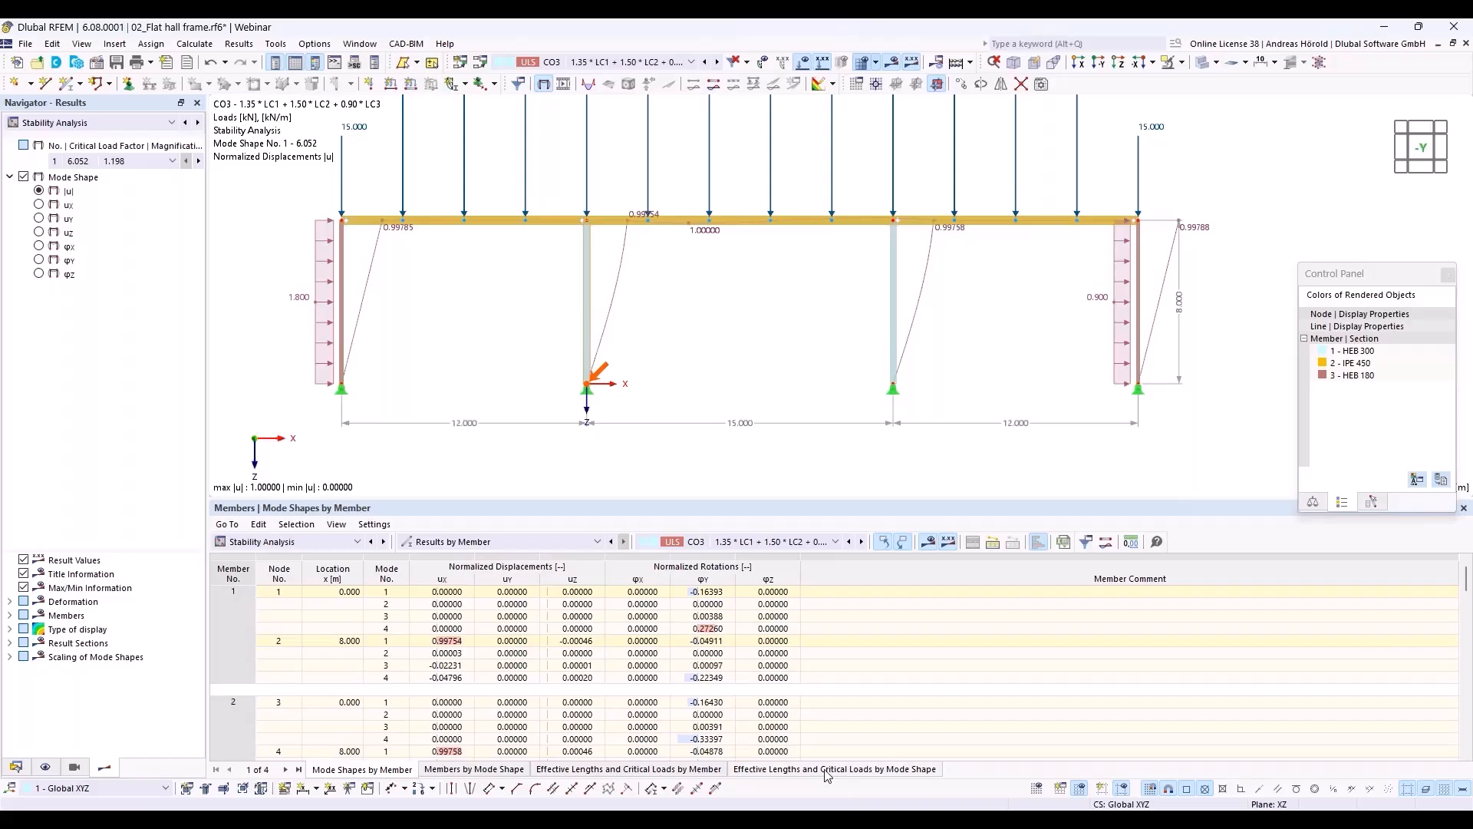
- Examine the first-mode effective length factors of column members 1 to 4 in the effective lengths and critical loads table
click(672, 769)
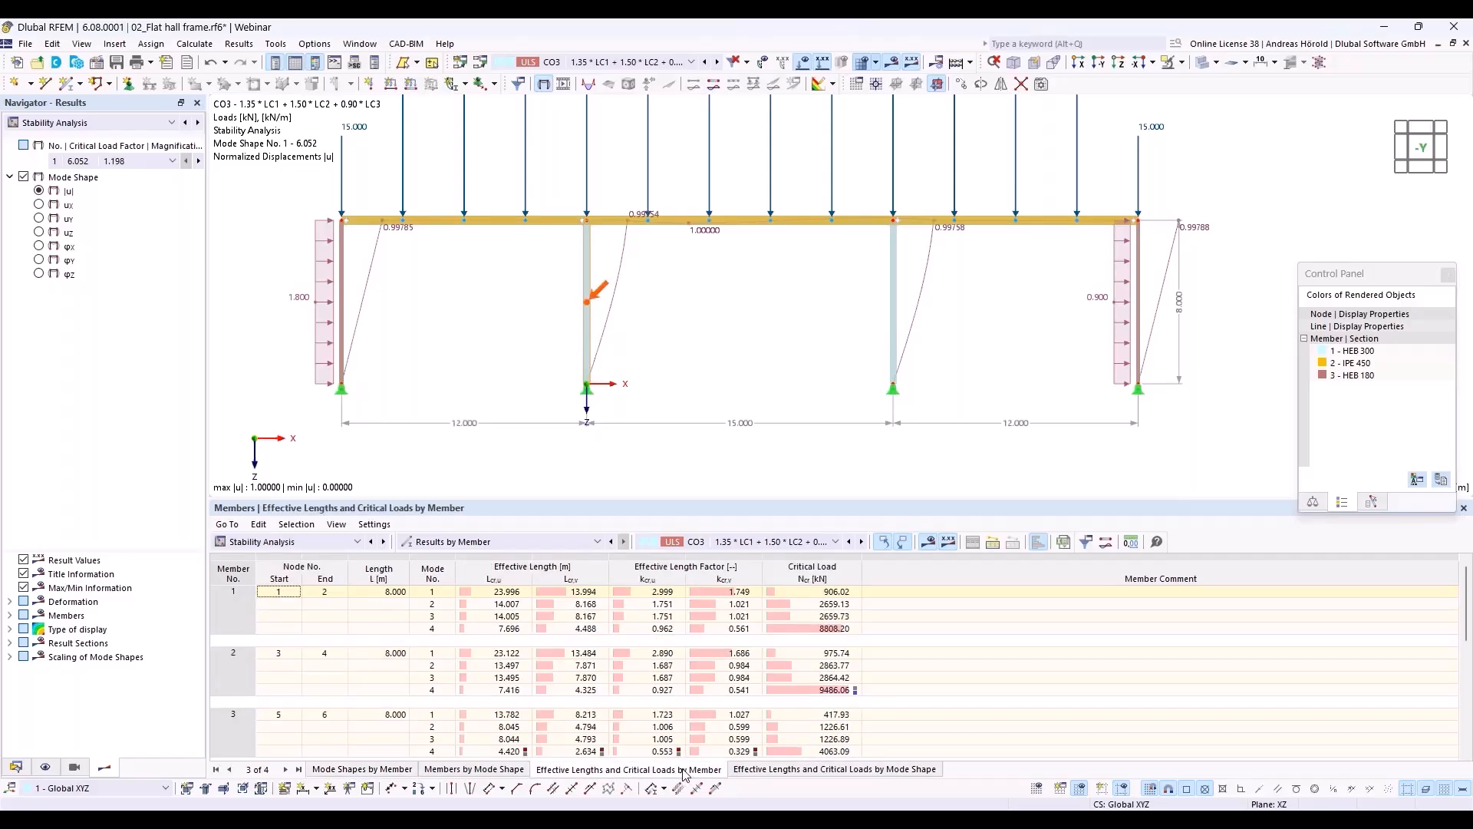
click(660, 592)
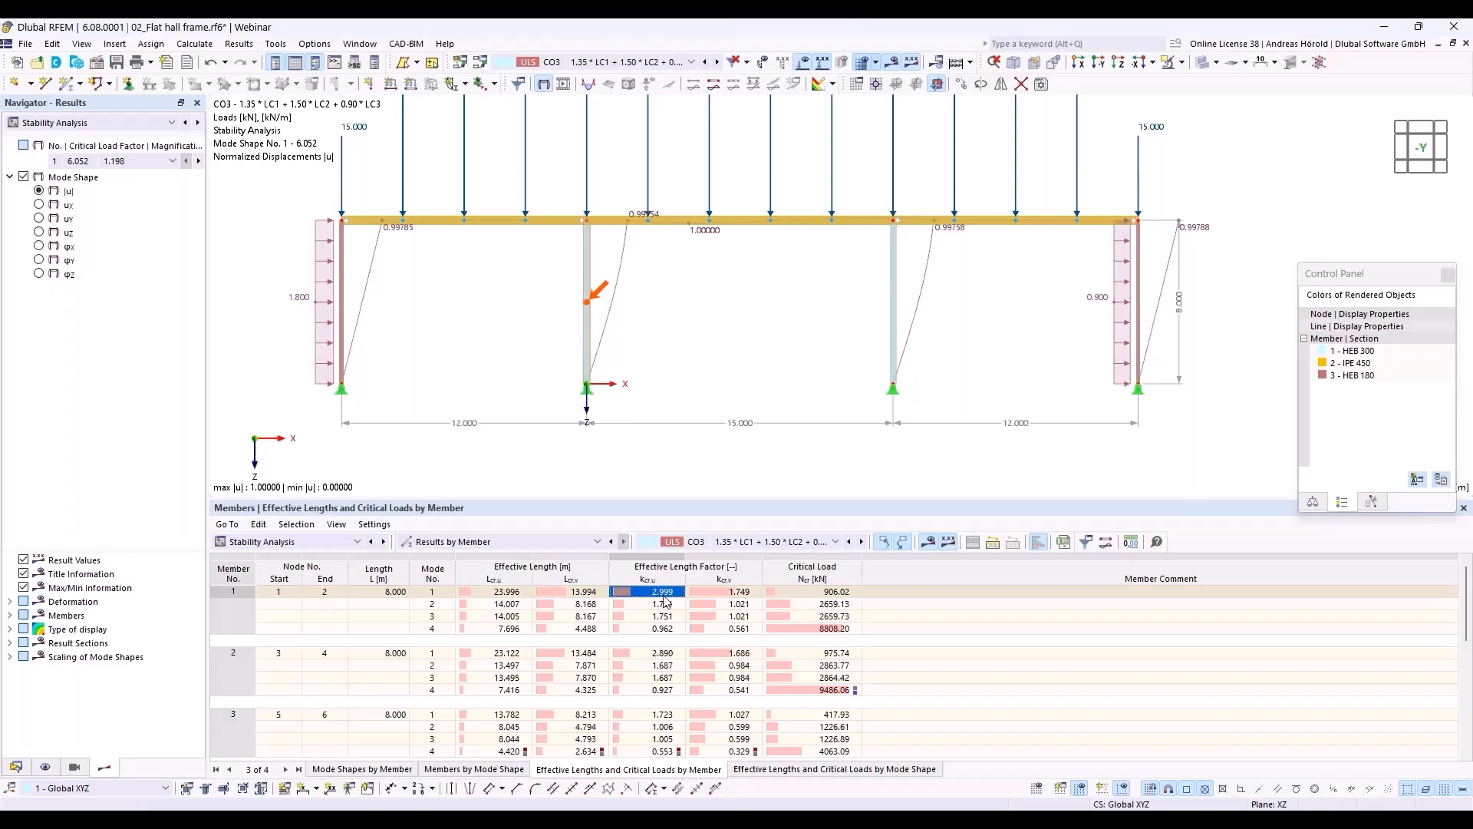
click(660, 653)
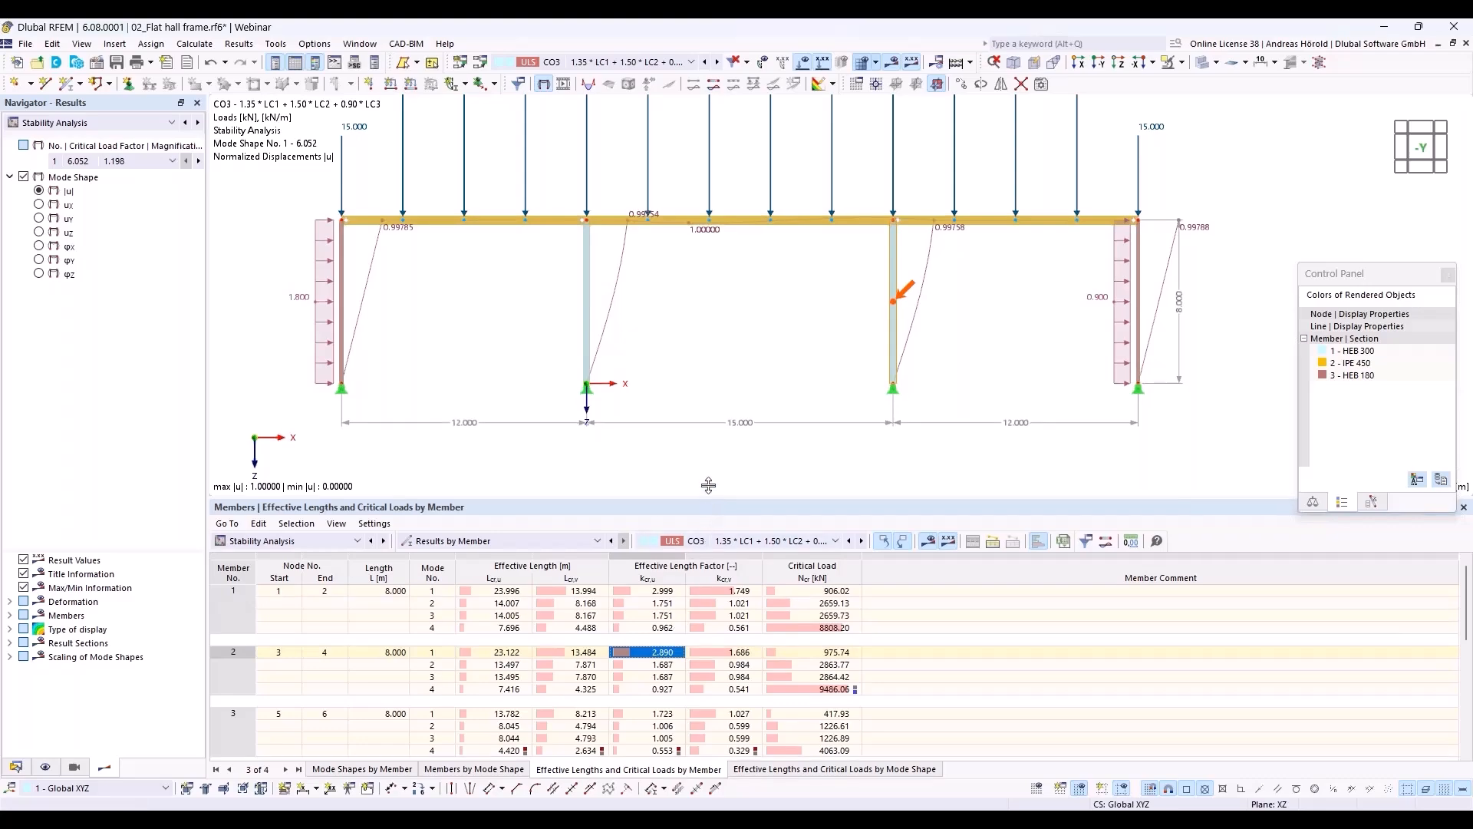
drag(709, 506, 709, 448)
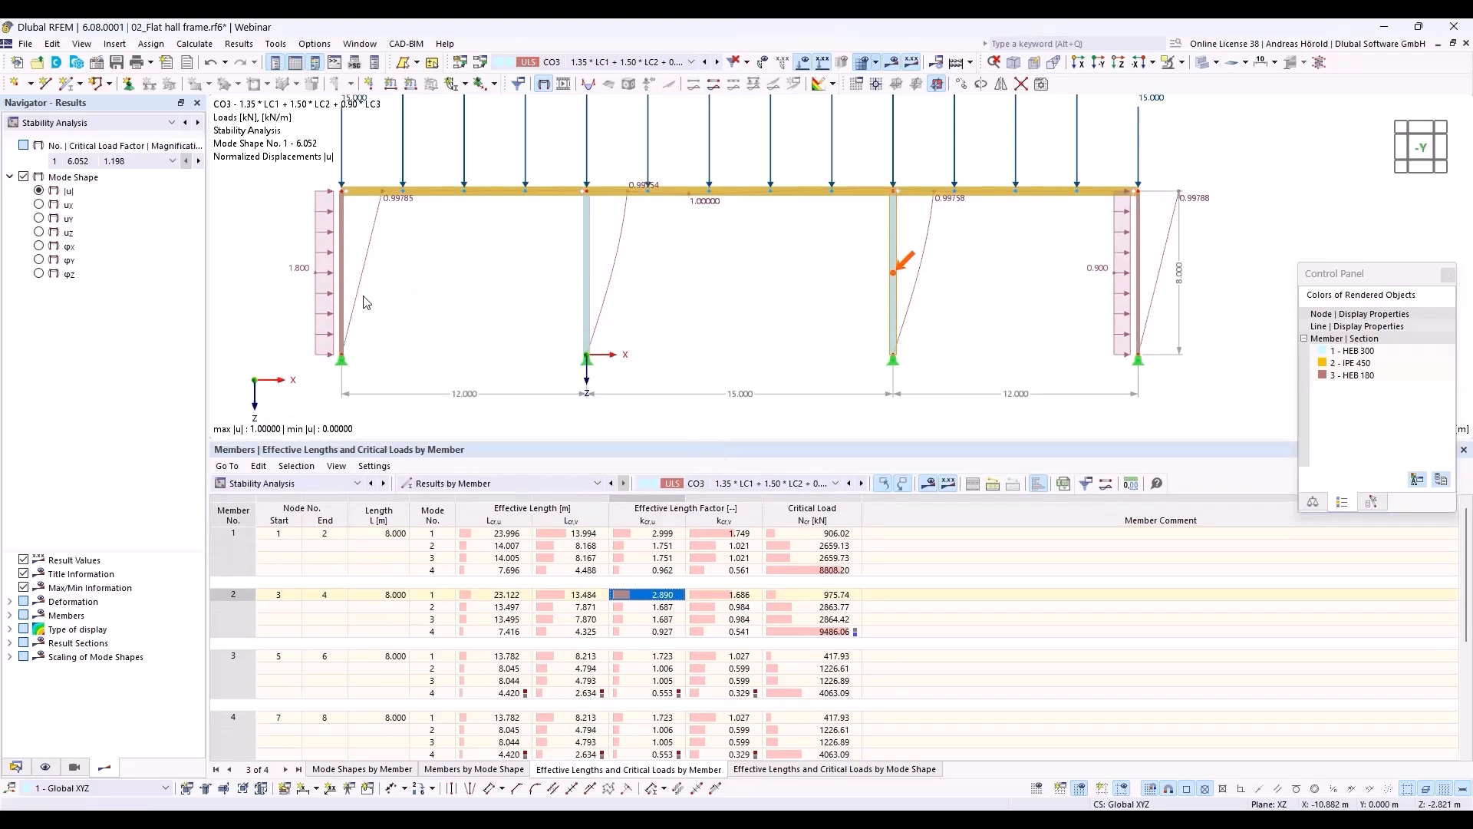
click(661, 658)
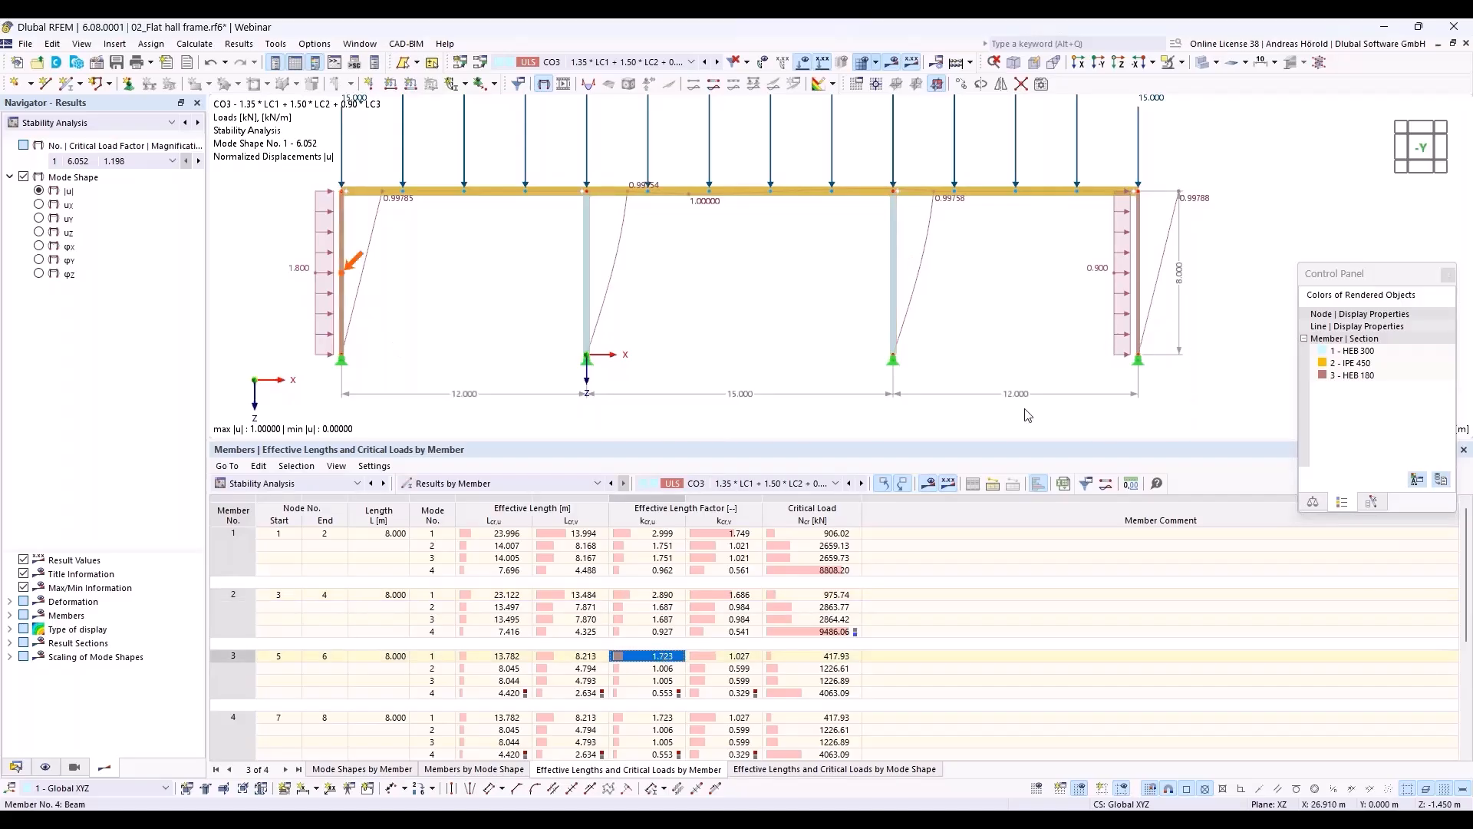
click(658, 720)
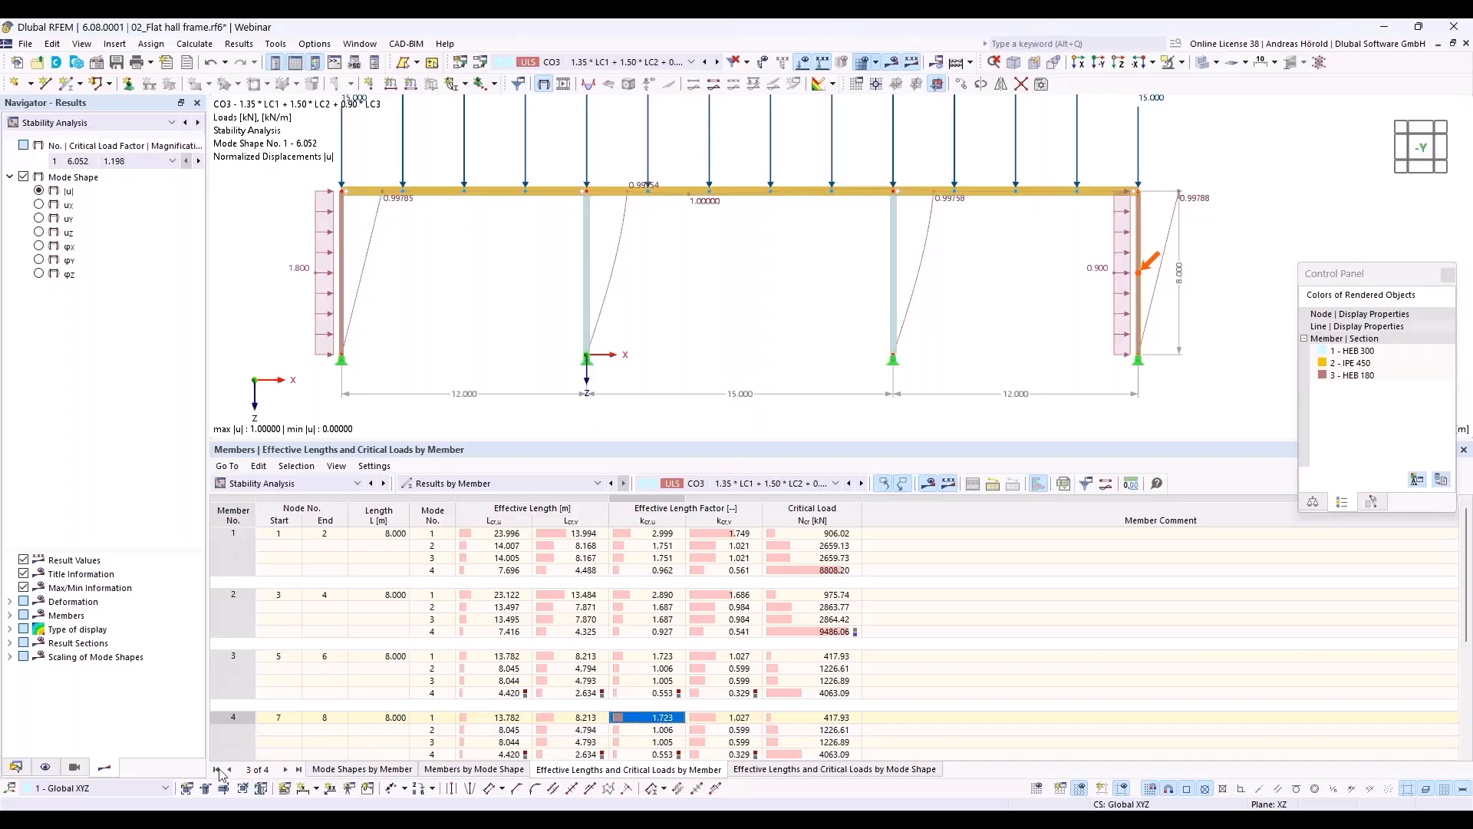
- Assign the combination wizard "Load combinations | SA2 - Second-order (P-Δ) | Picard | 100 | 1" to design situation DS1
click(15, 767)
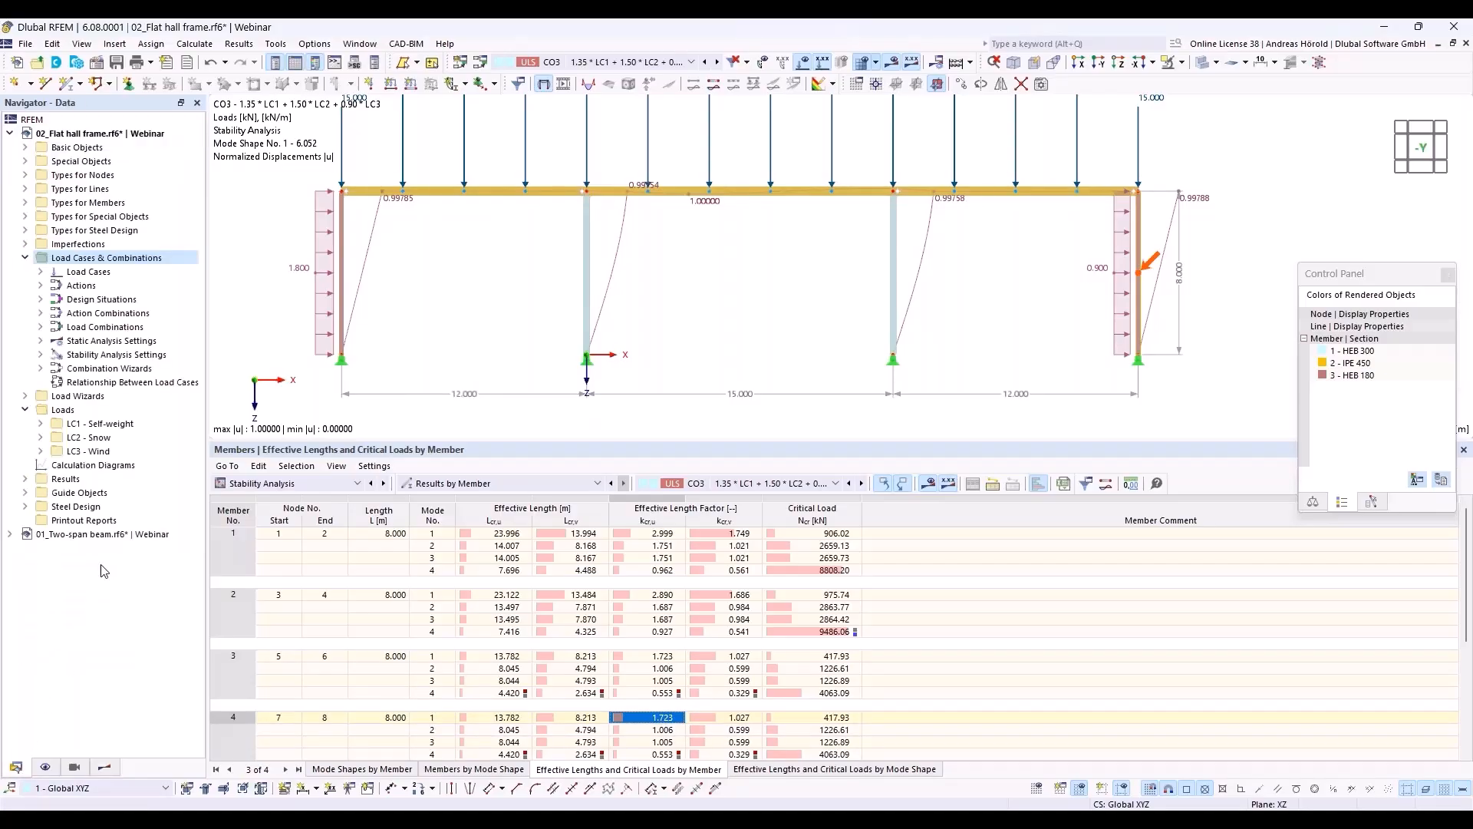
click(40, 299)
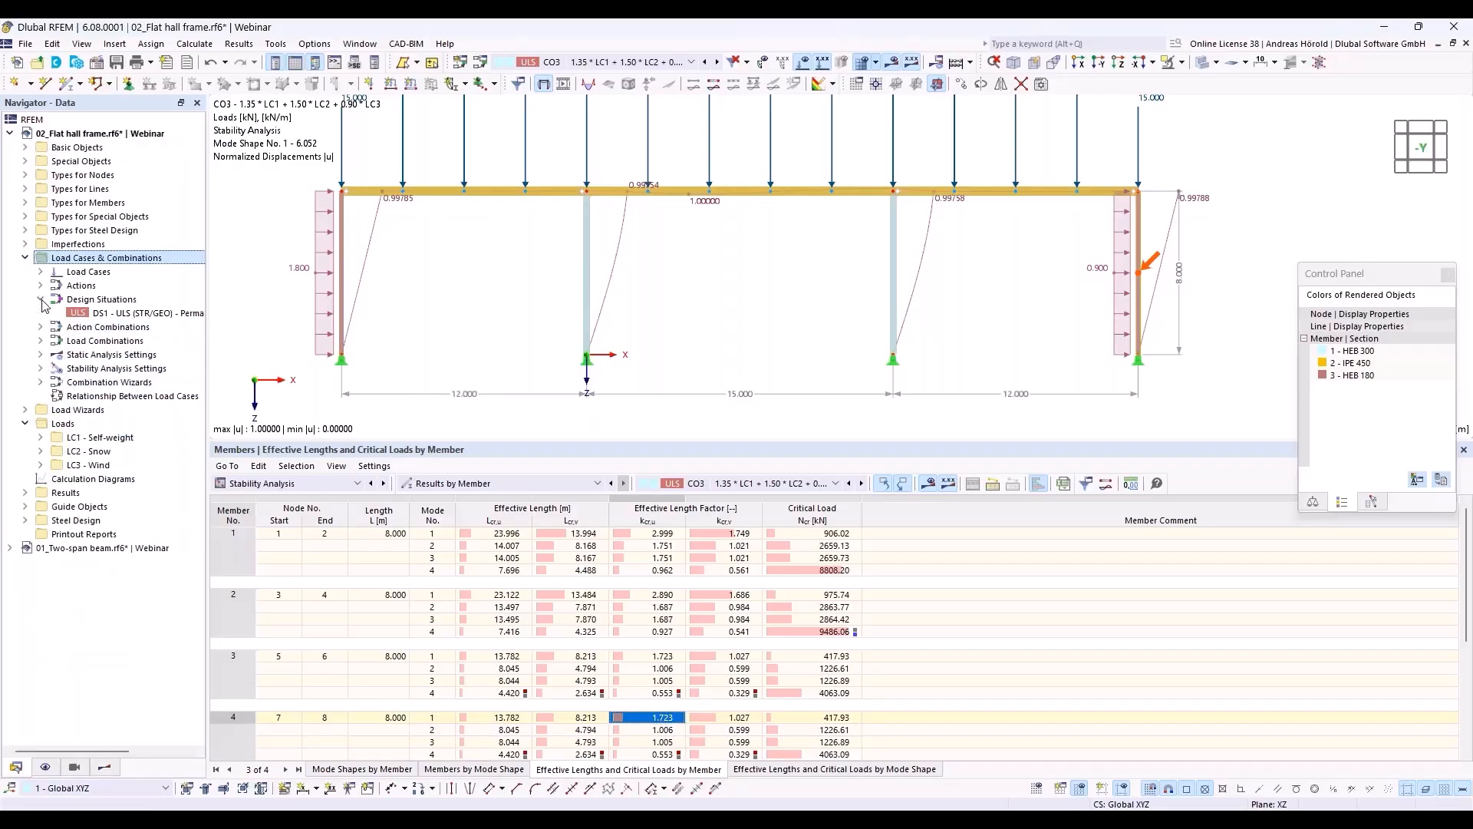
double_click(131, 313)
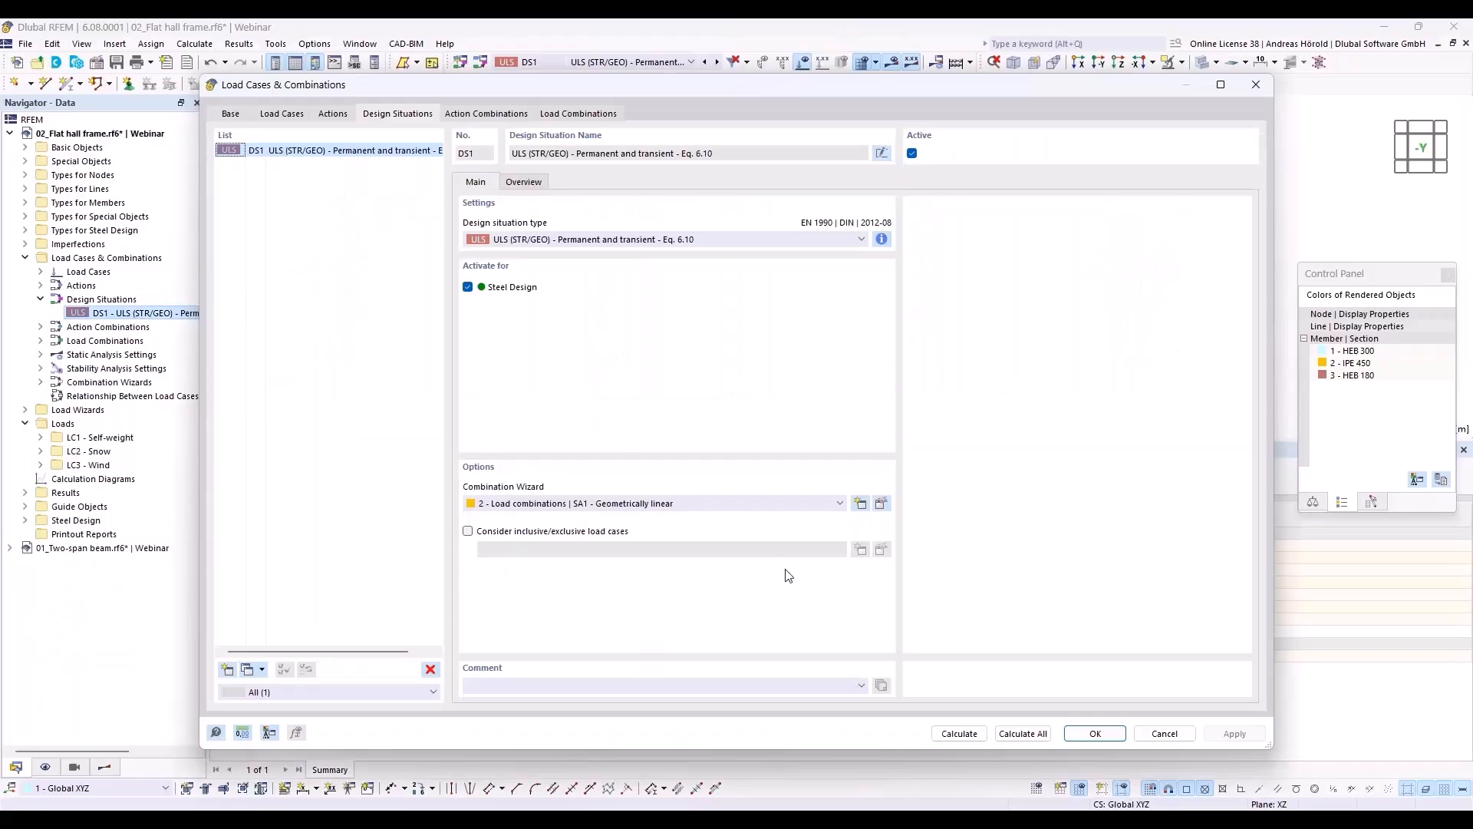
click(699, 505)
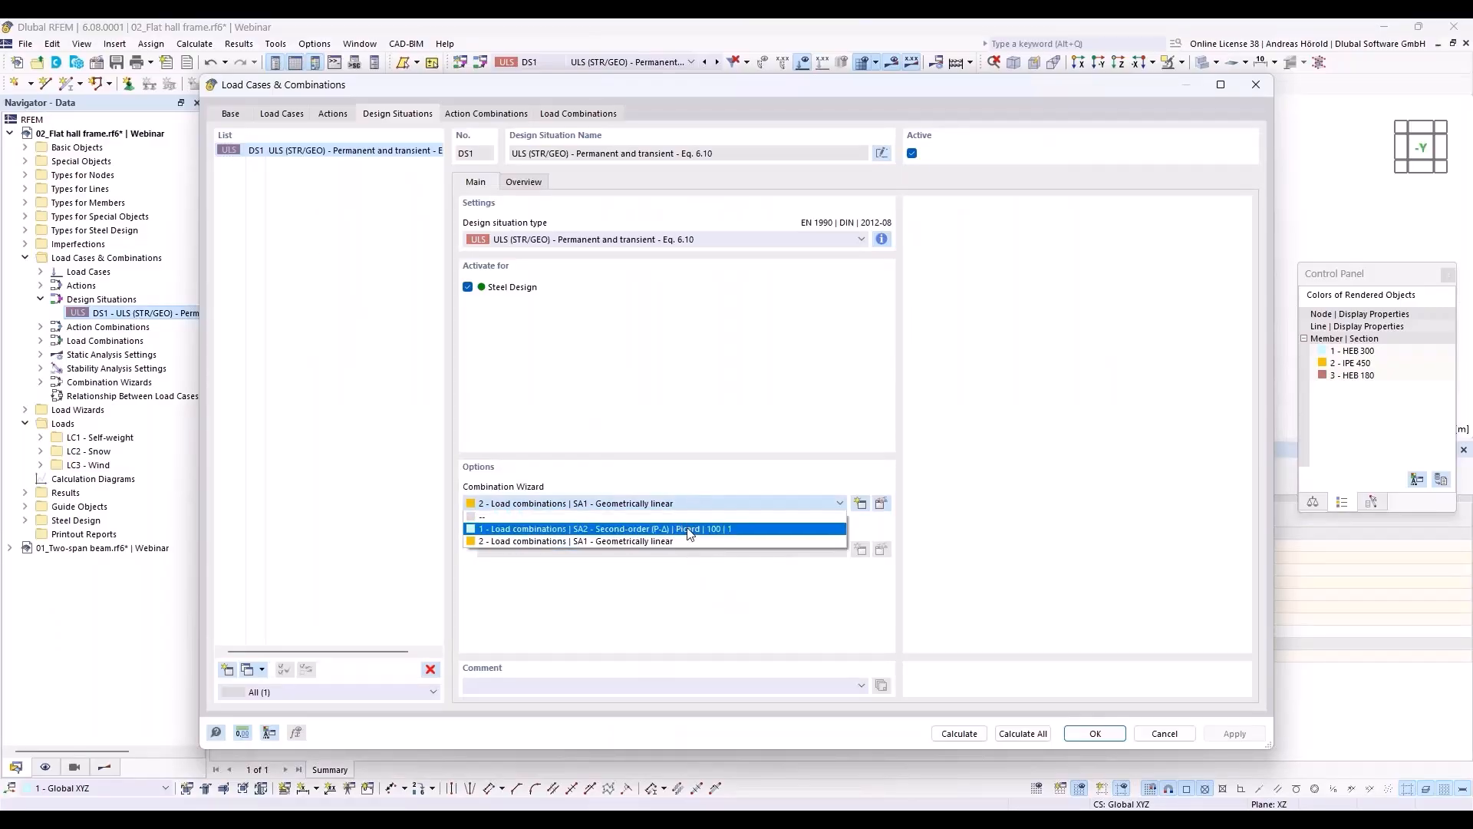
click(689, 530)
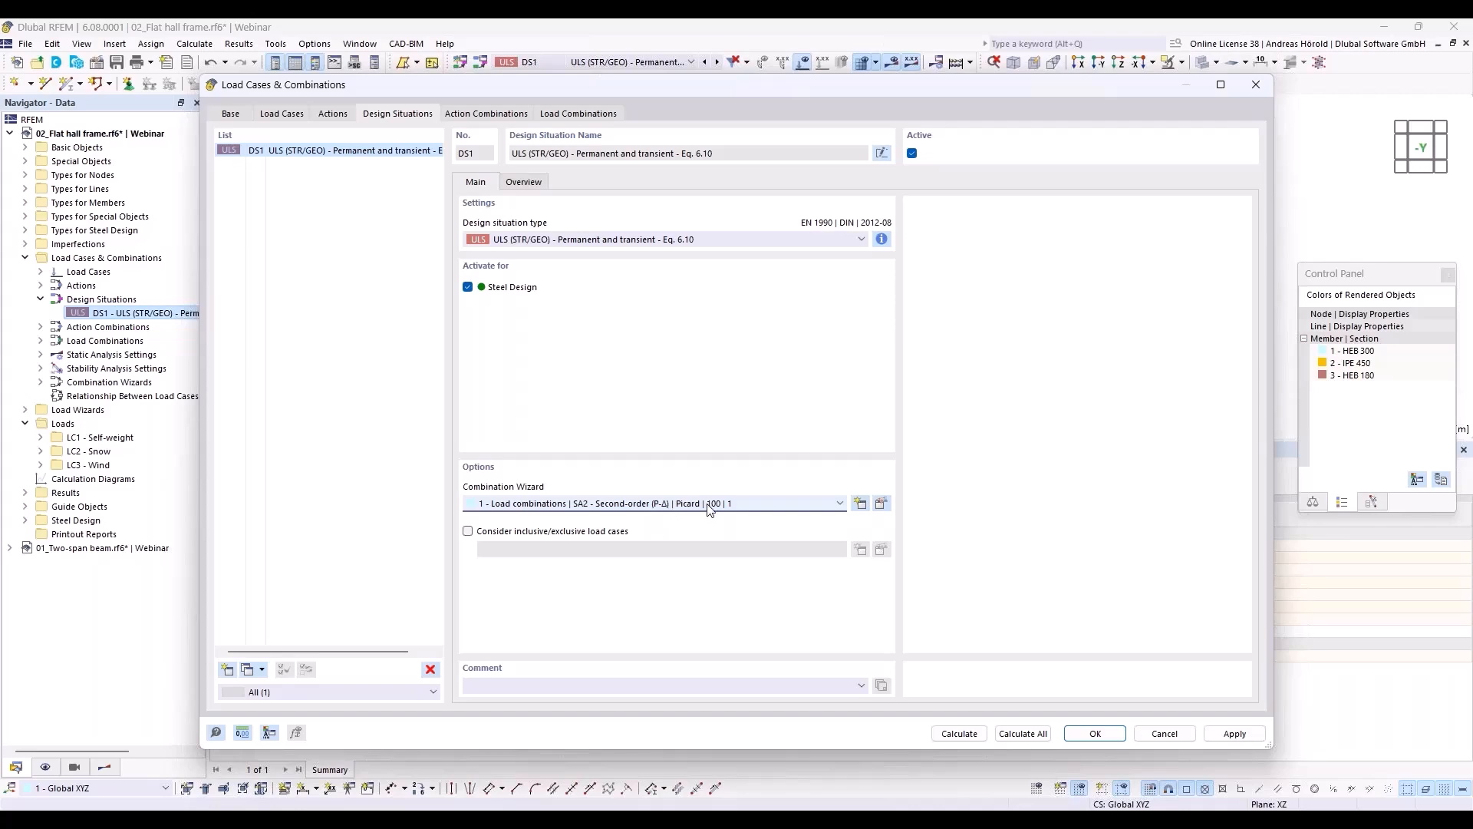
- Check the second-order combination wizard's imperfection setting, then apply the load combination changes and accept deletion of the existing results
click(881, 504)
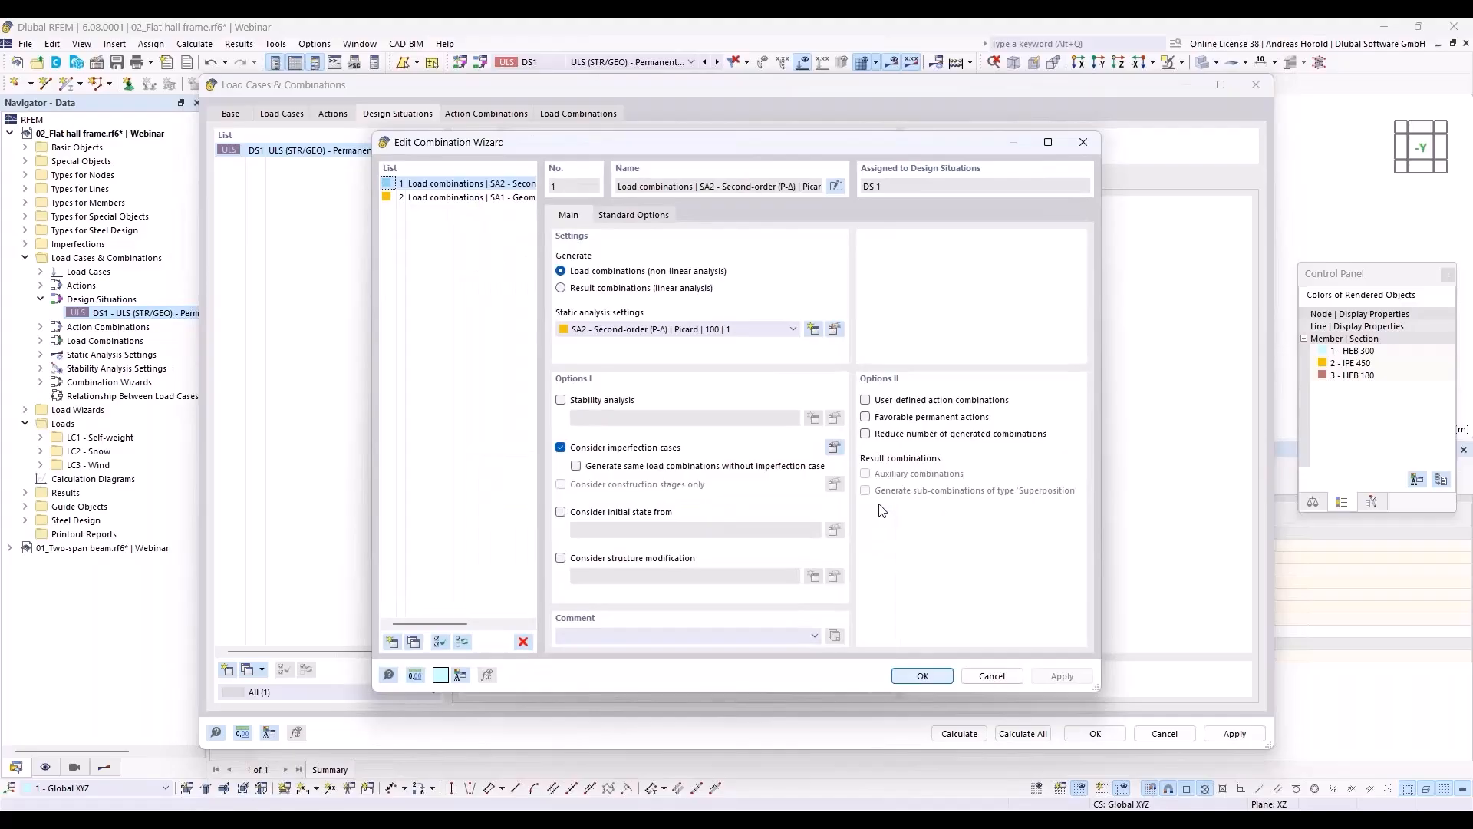
click(928, 676)
click(1104, 737)
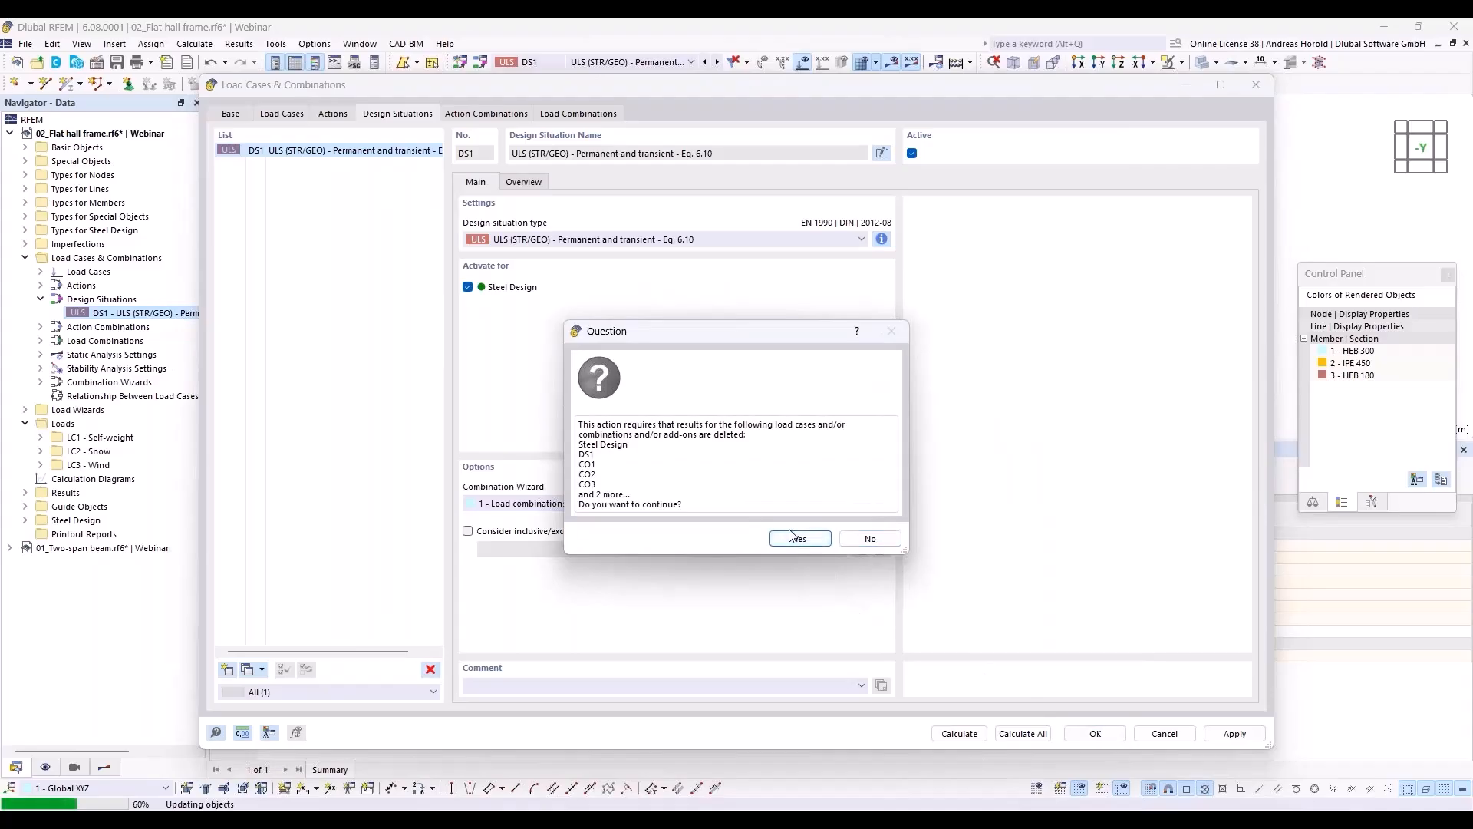
click(797, 538)
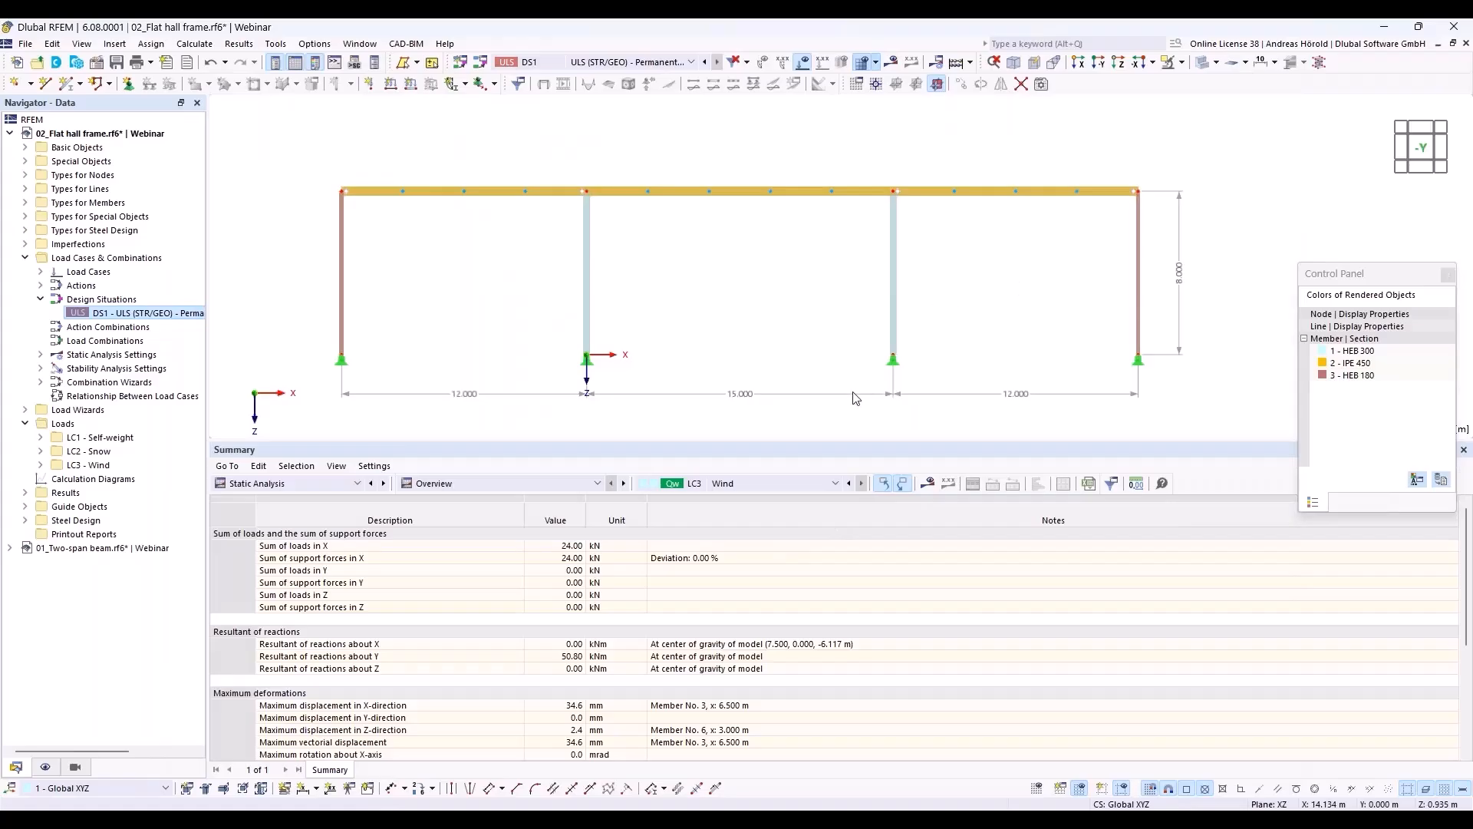
- Create a new steel design effective lengths definition for the two inner HEB 300 columns, members 1 and 2
drag(849, 445, 840, 654)
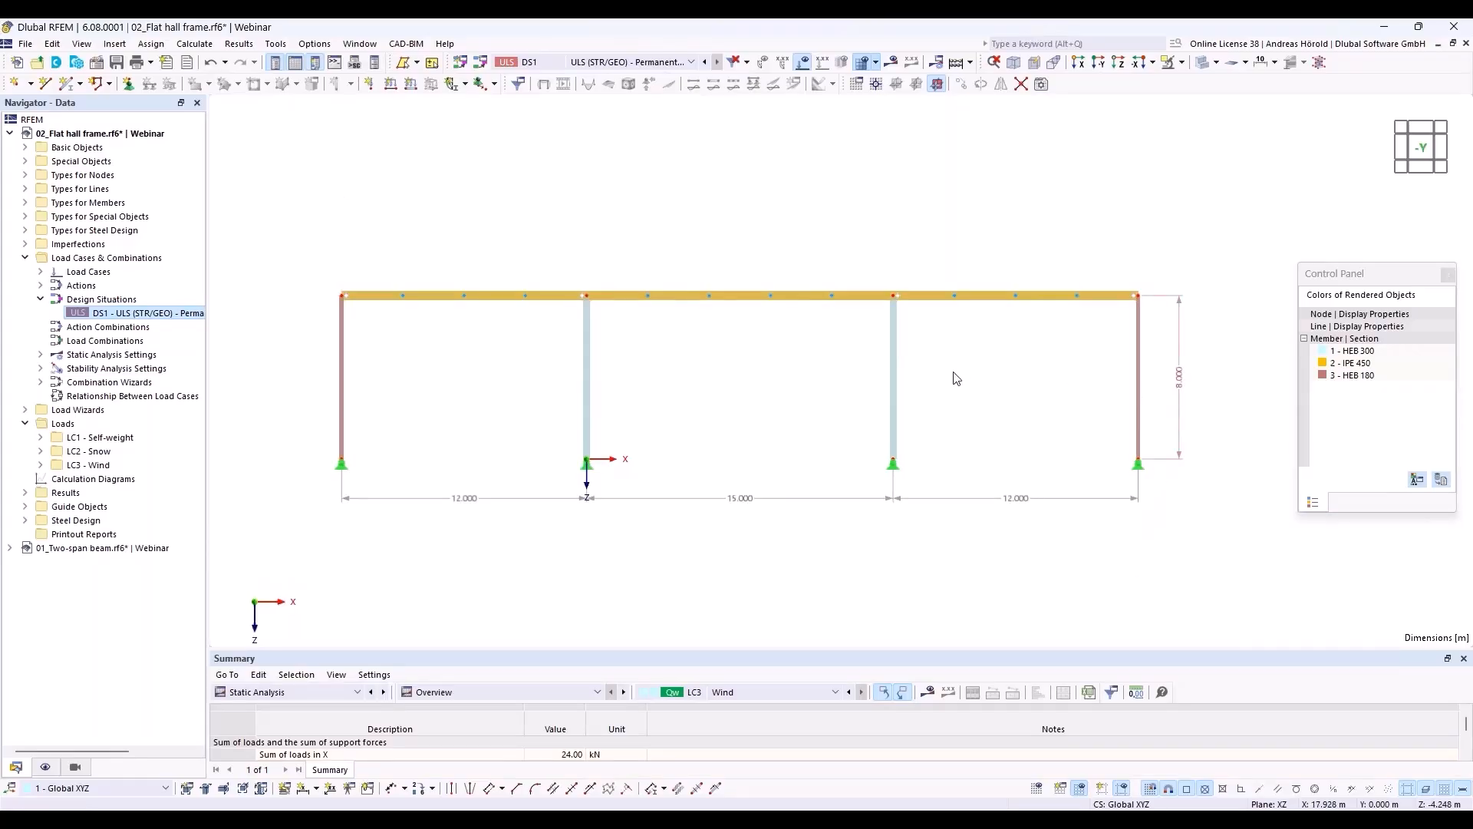
drag(936, 358, 419, 421)
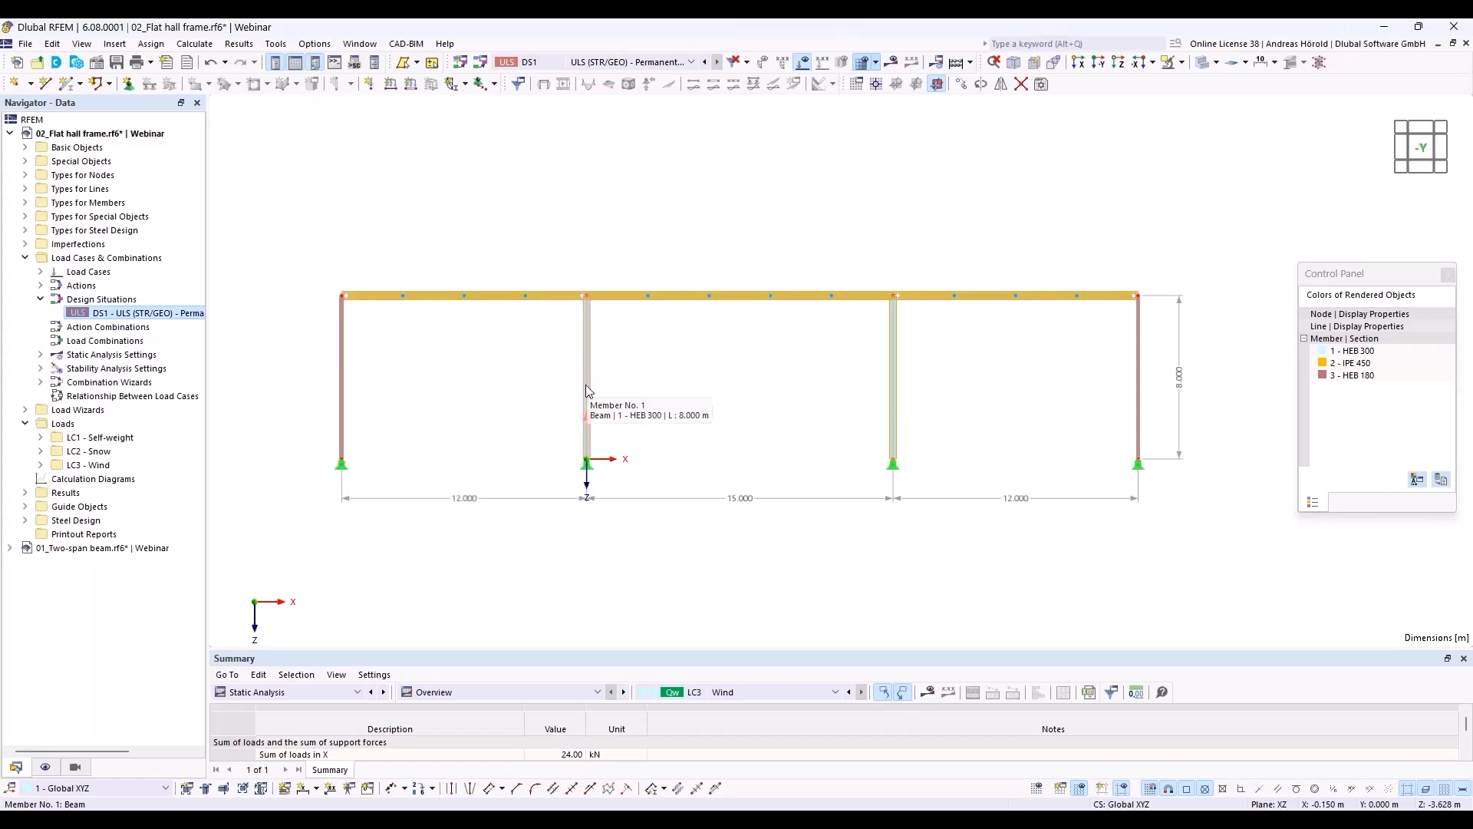
right_click(586, 386)
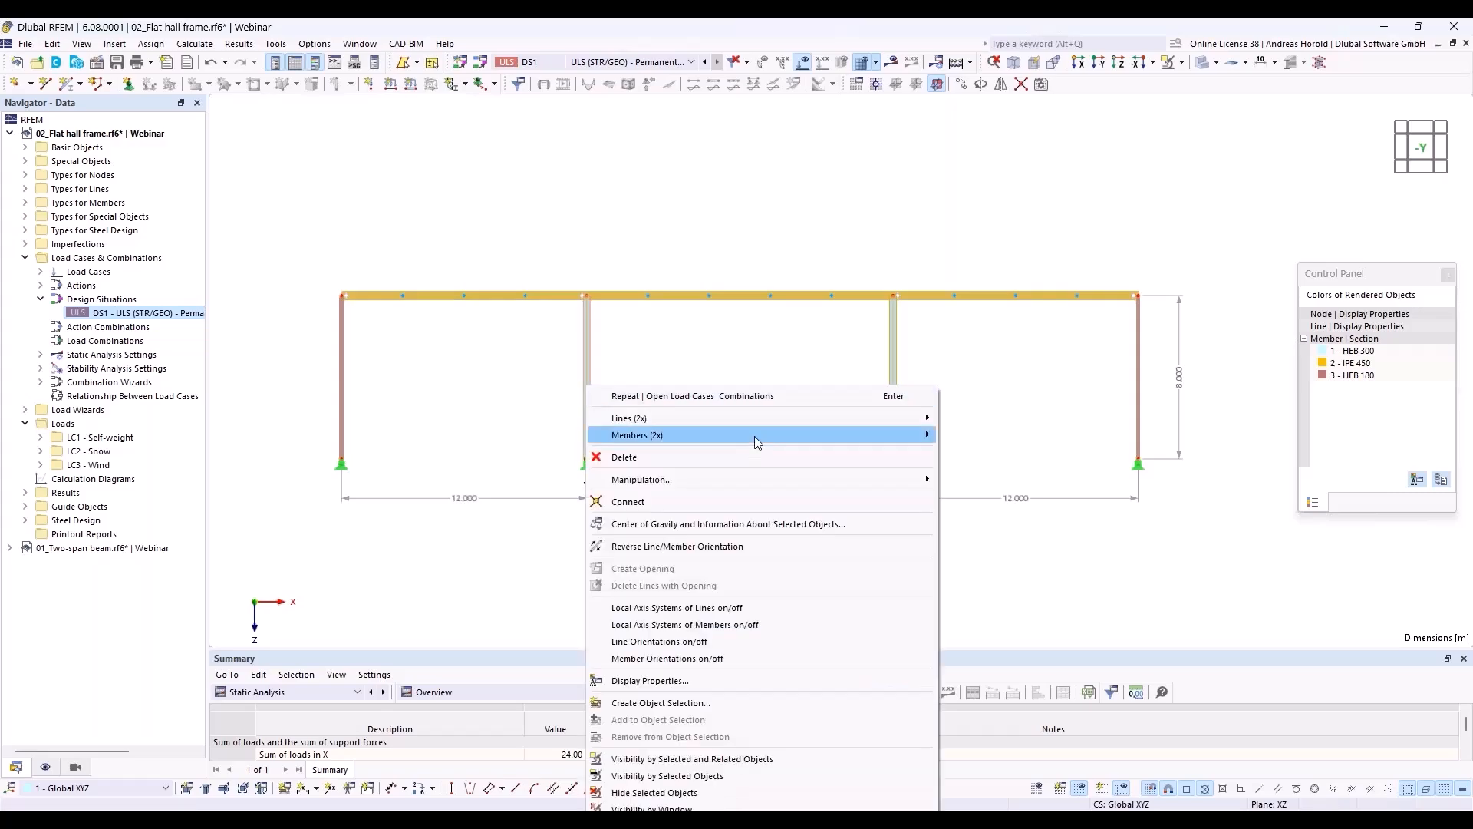
mouse_move(755, 434)
click(981, 436)
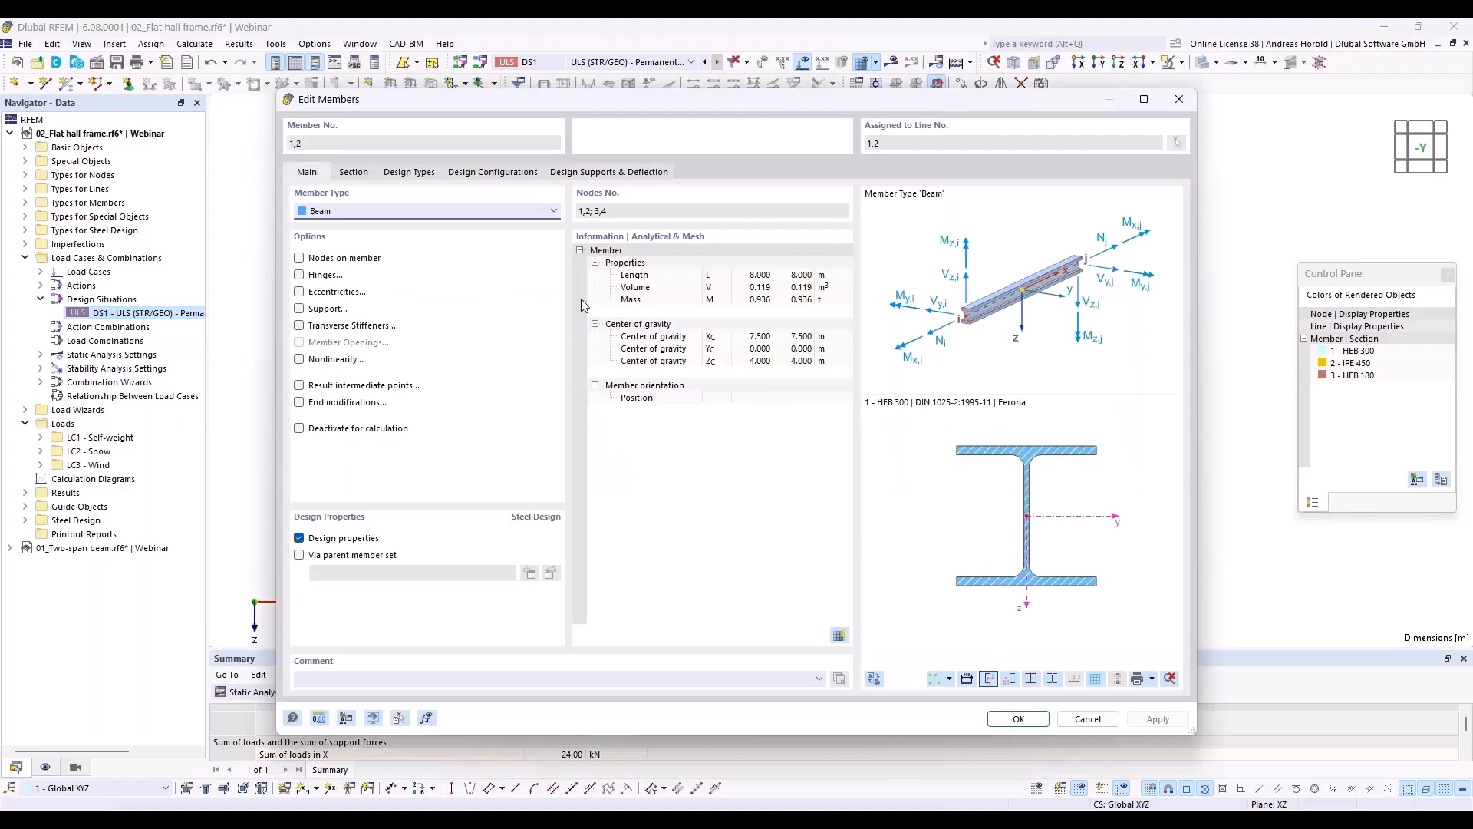
click(482, 173)
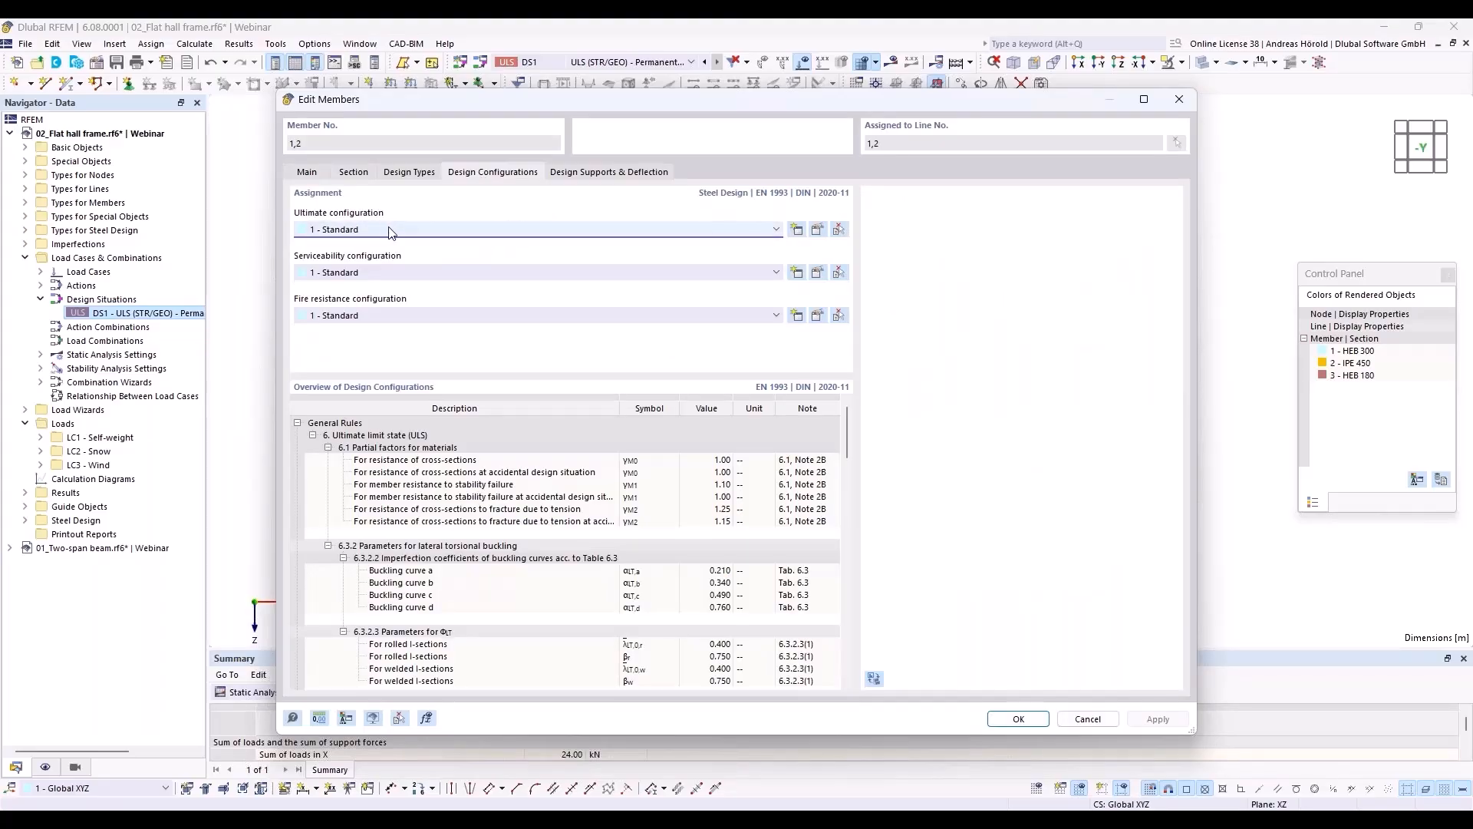
click(411, 174)
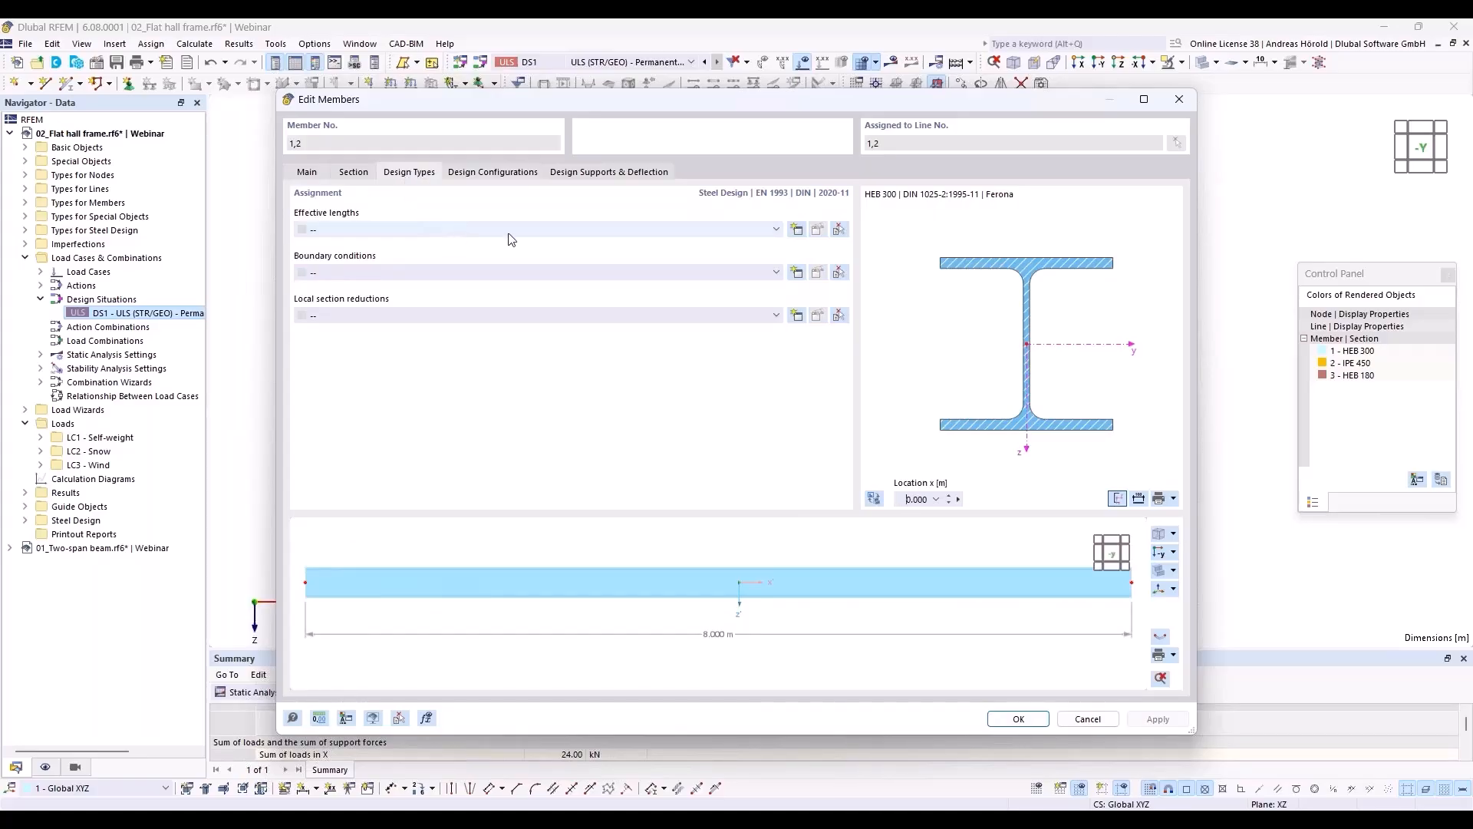
click(801, 231)
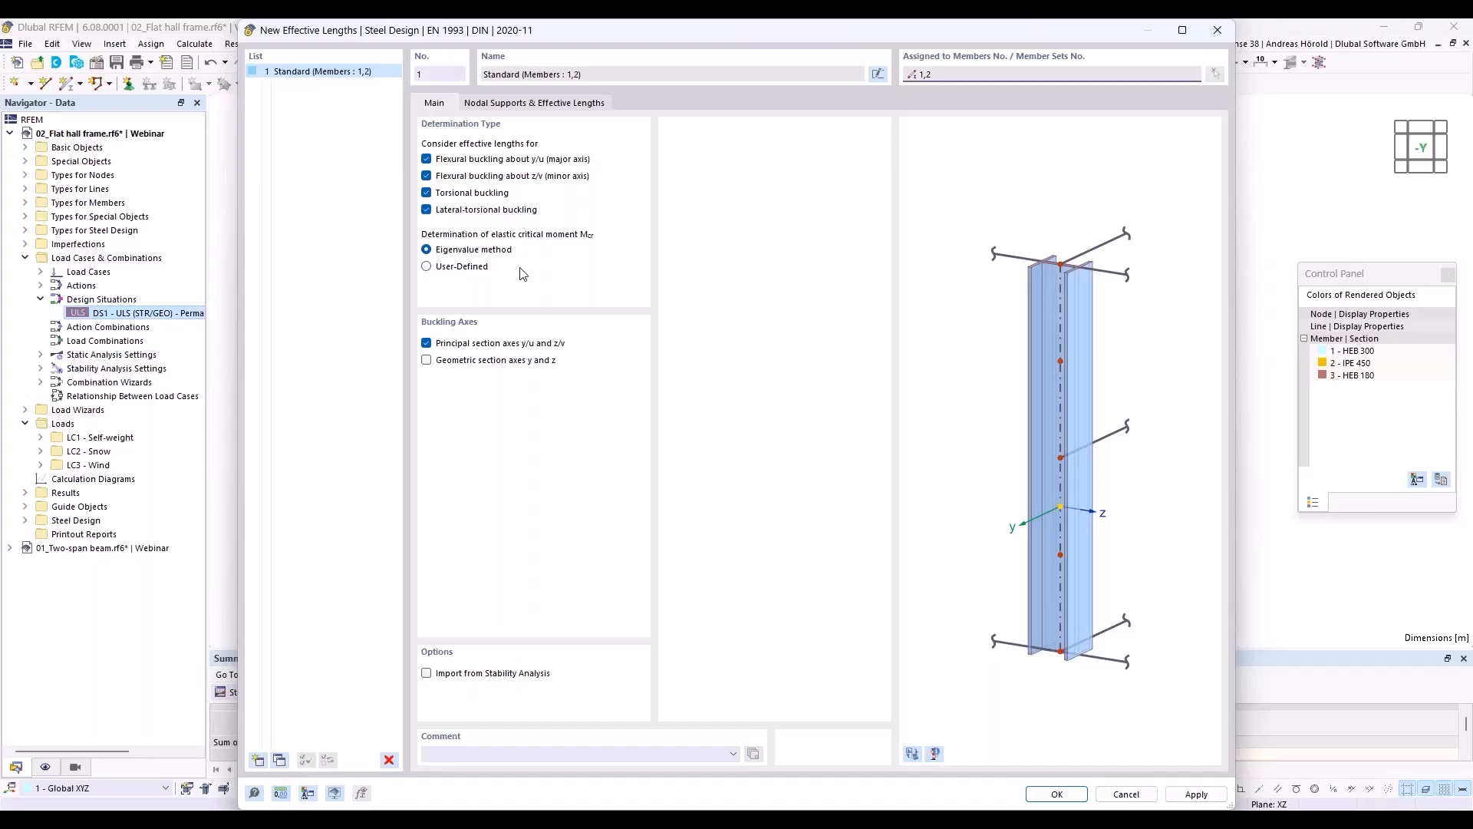
- Set the inner columns' effective length factor ky/u to 3.00 and accept the member changes
click(529, 107)
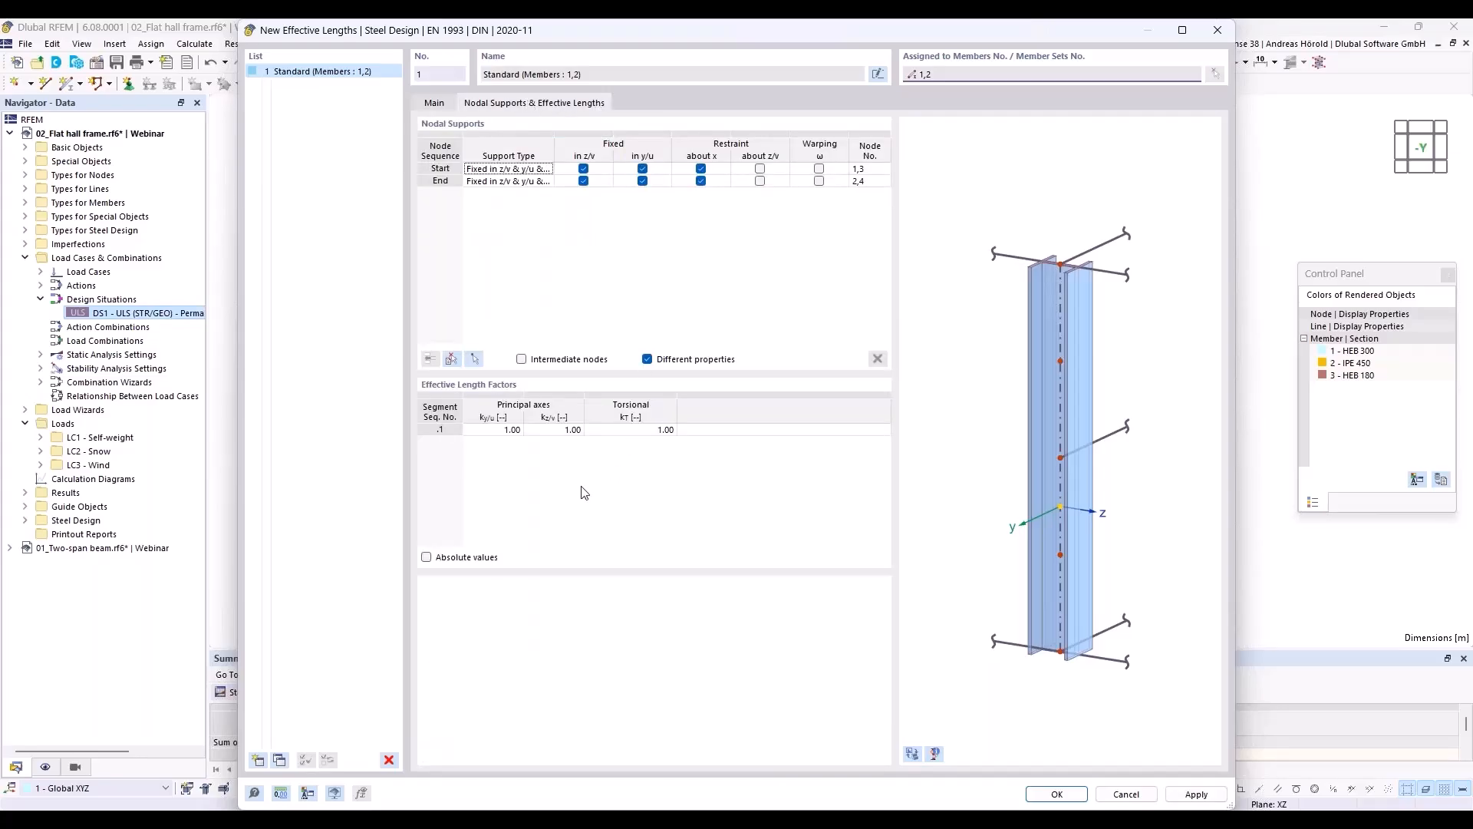
click(505, 430)
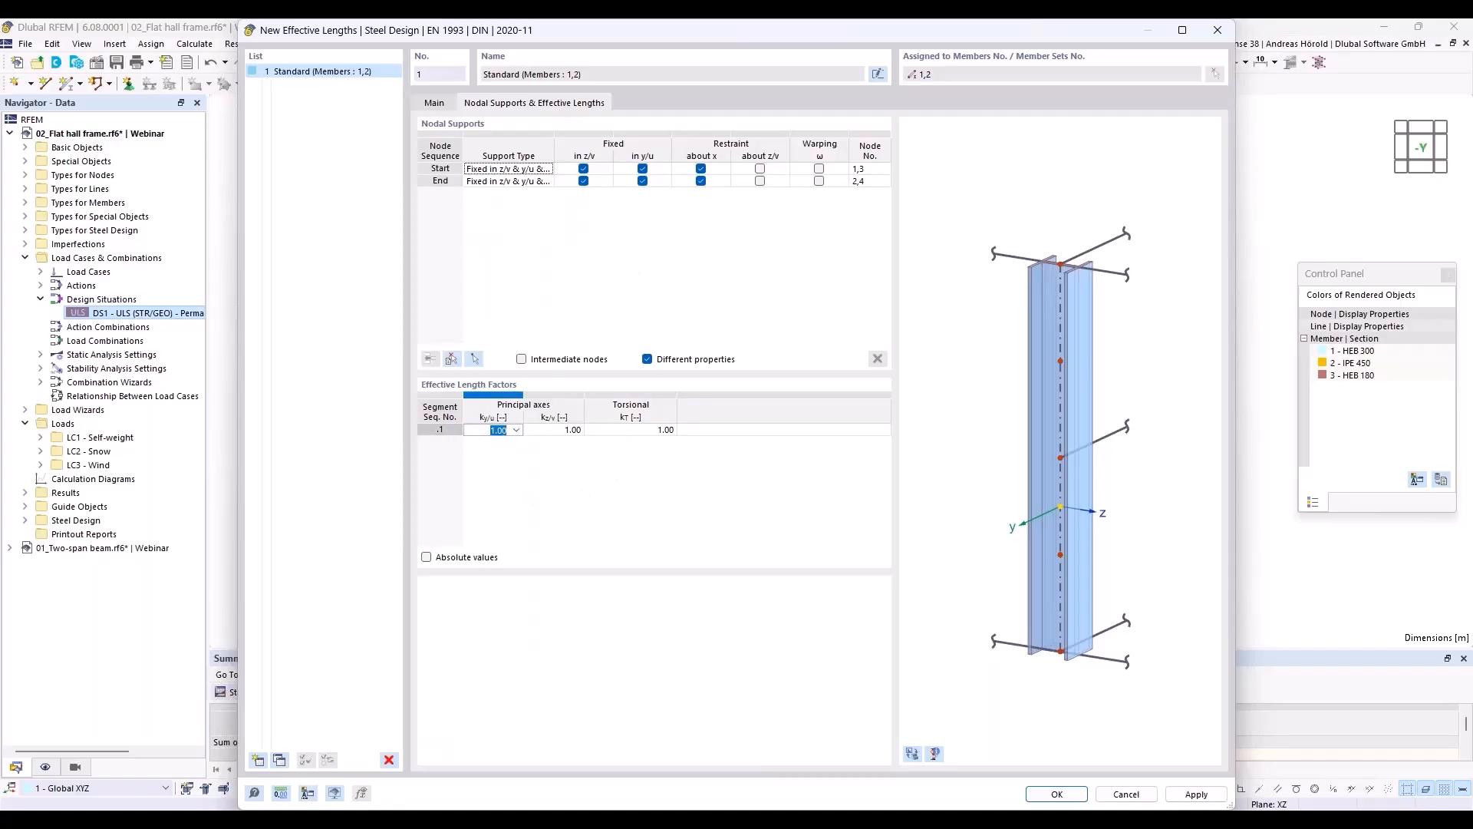
text(3)
click(1056, 795)
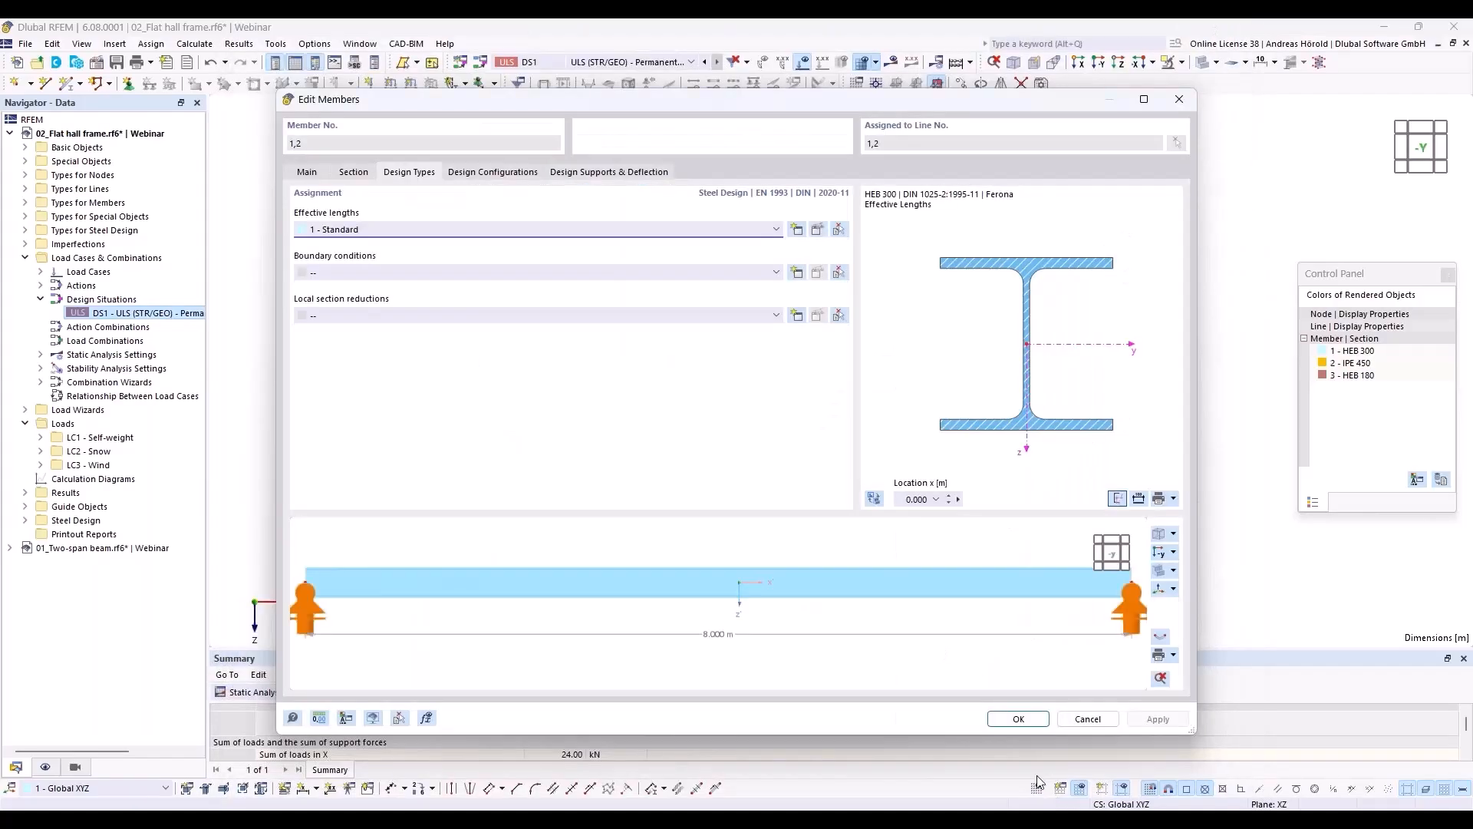
click(1016, 719)
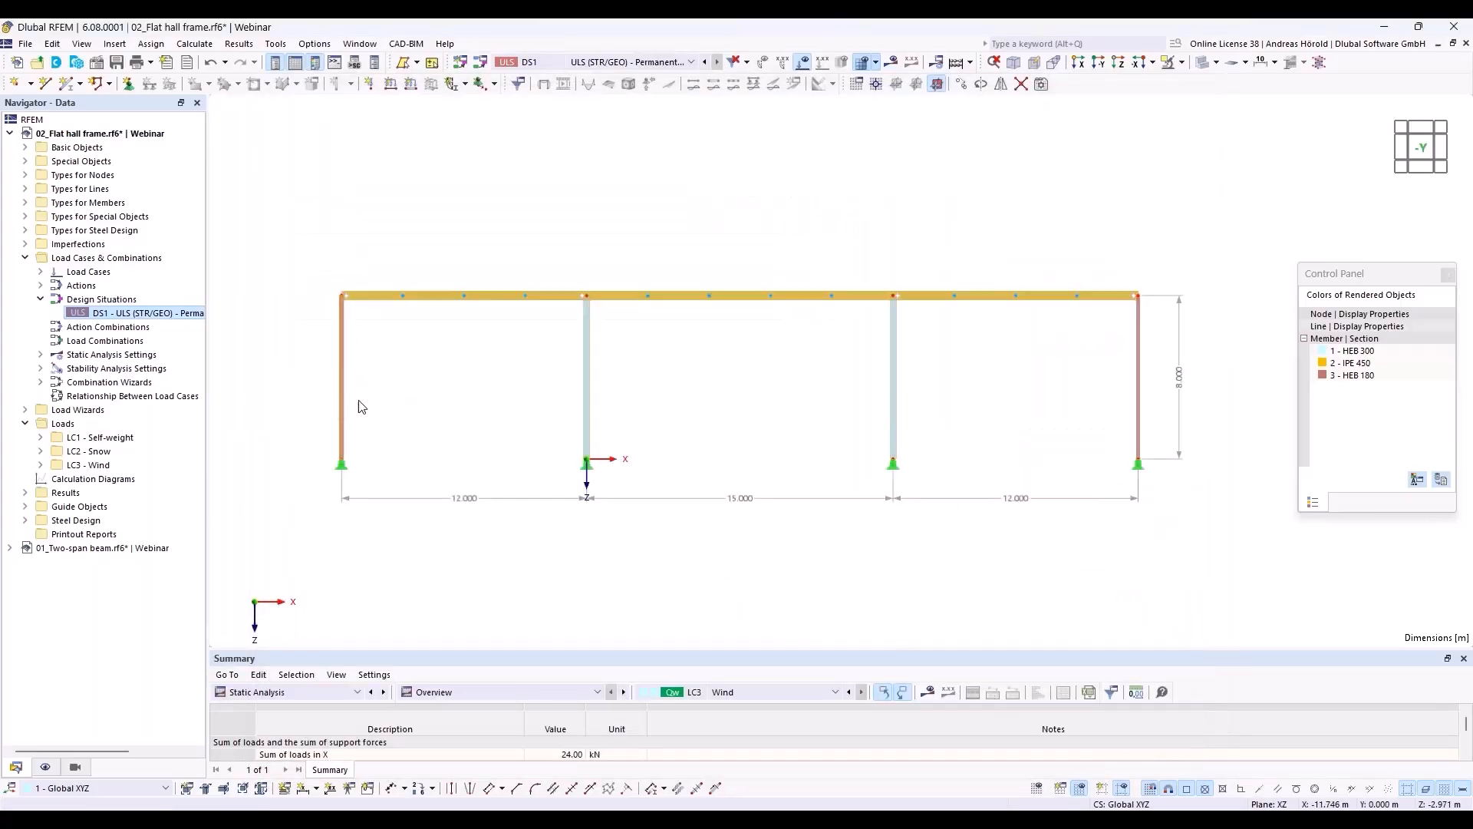
- Create a new steel design effective lengths definition for the two outer HEB 180 columns, members 3 and 4
drag(1158, 379, 1112, 399)
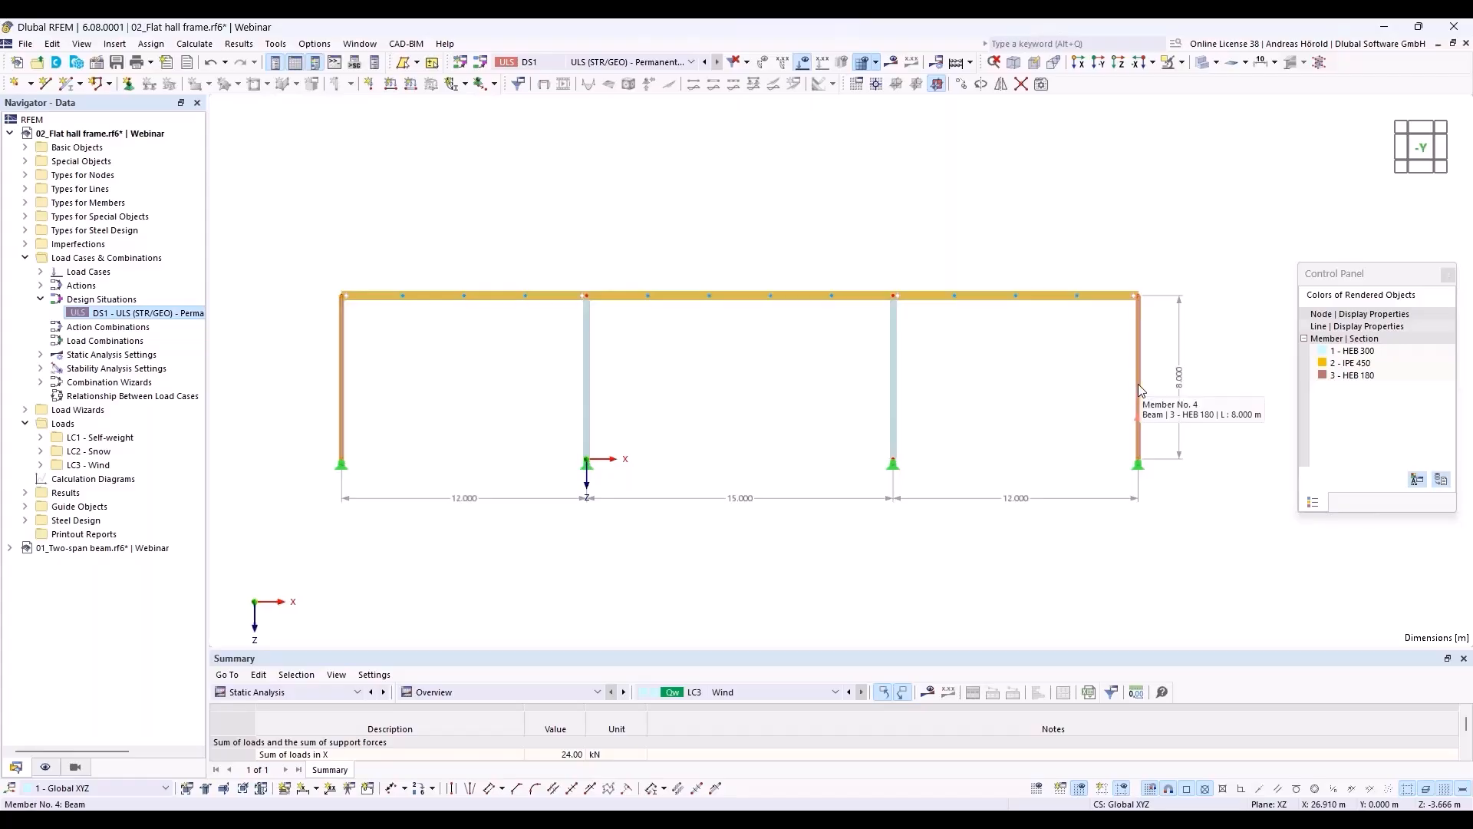
right_click(1138, 386)
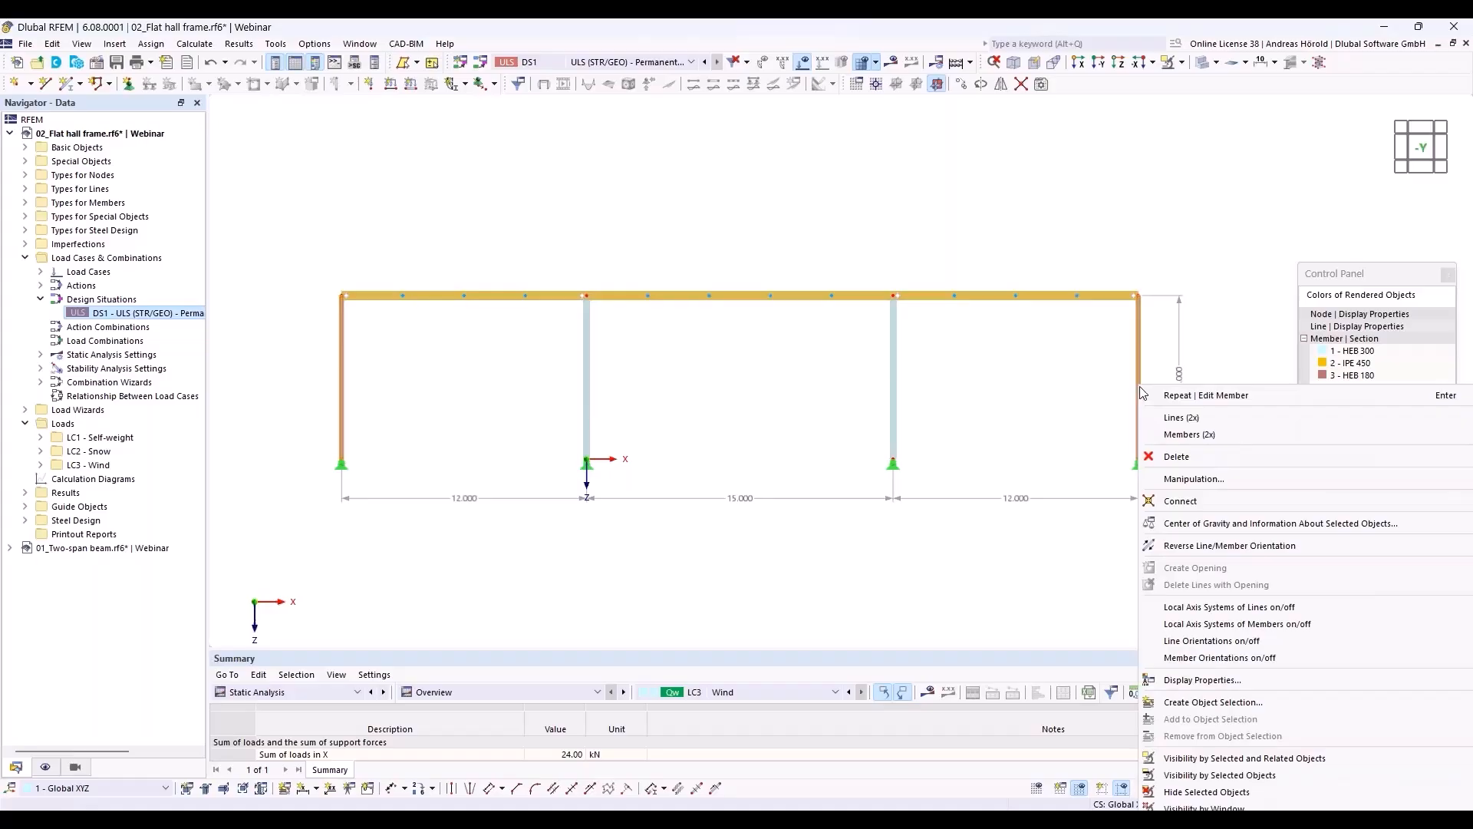
mouse_move(1174, 435)
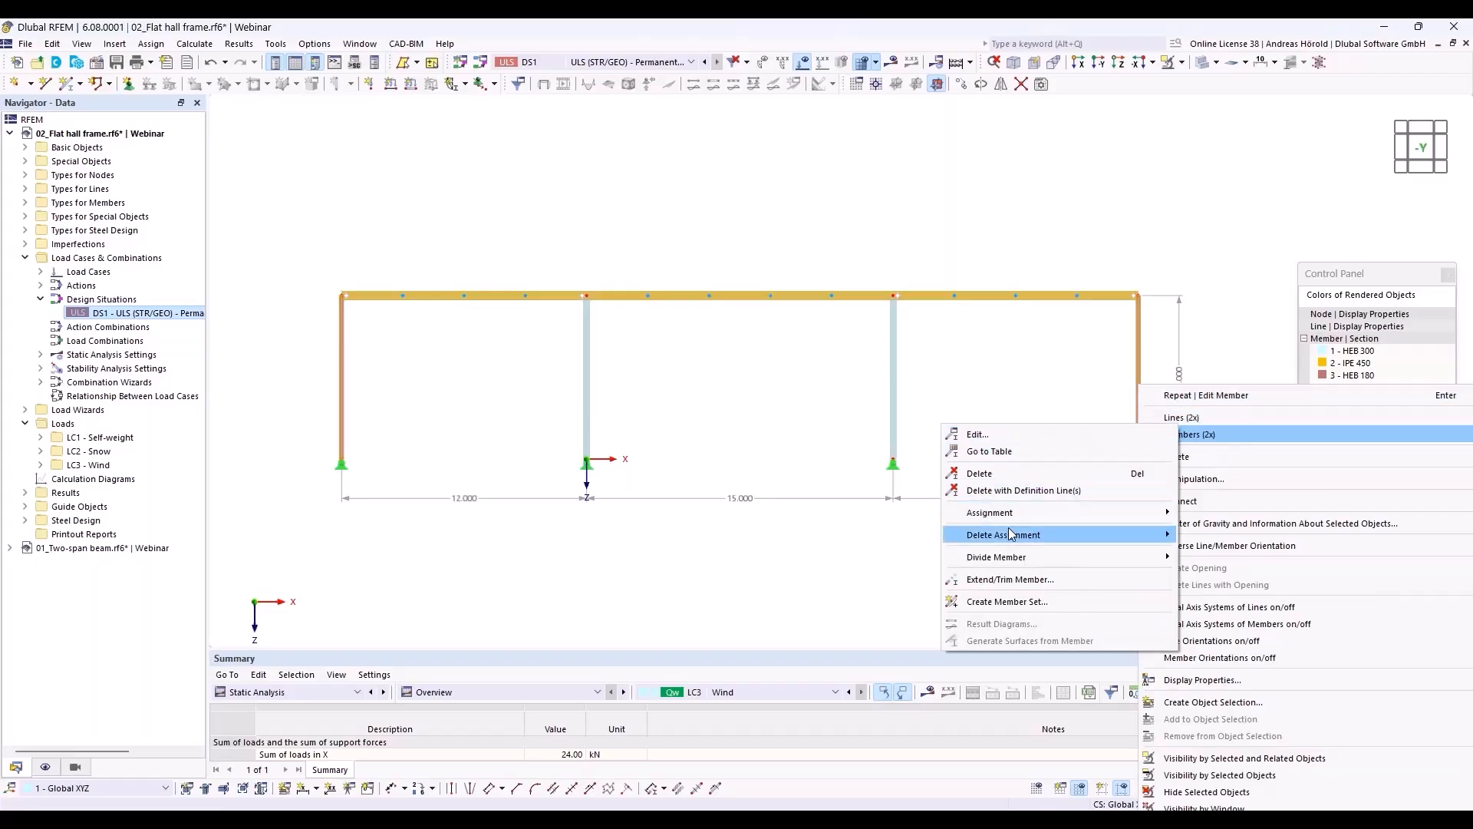
mouse_move(1012, 546)
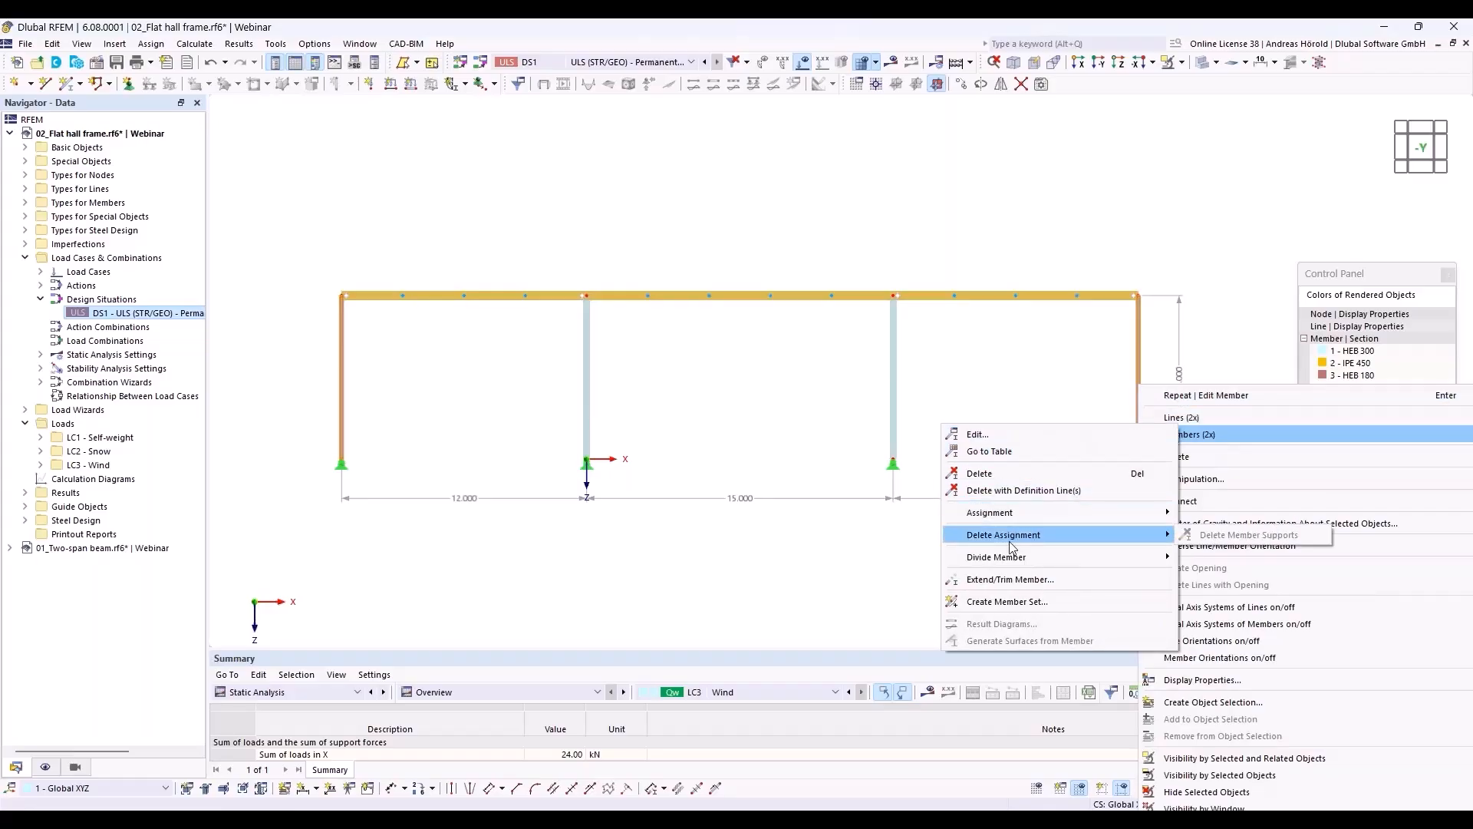
click(1052, 434)
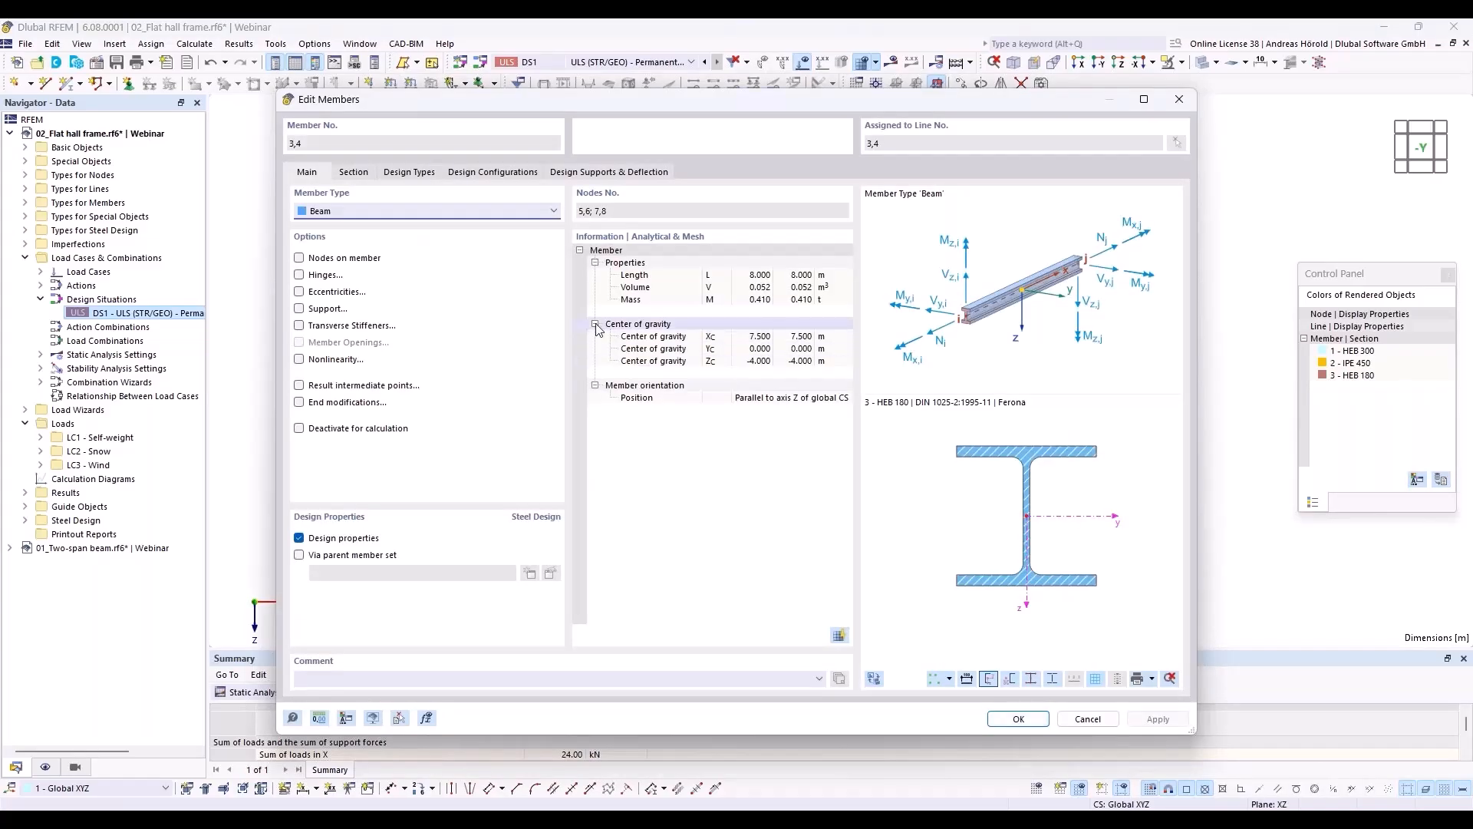
click(408, 173)
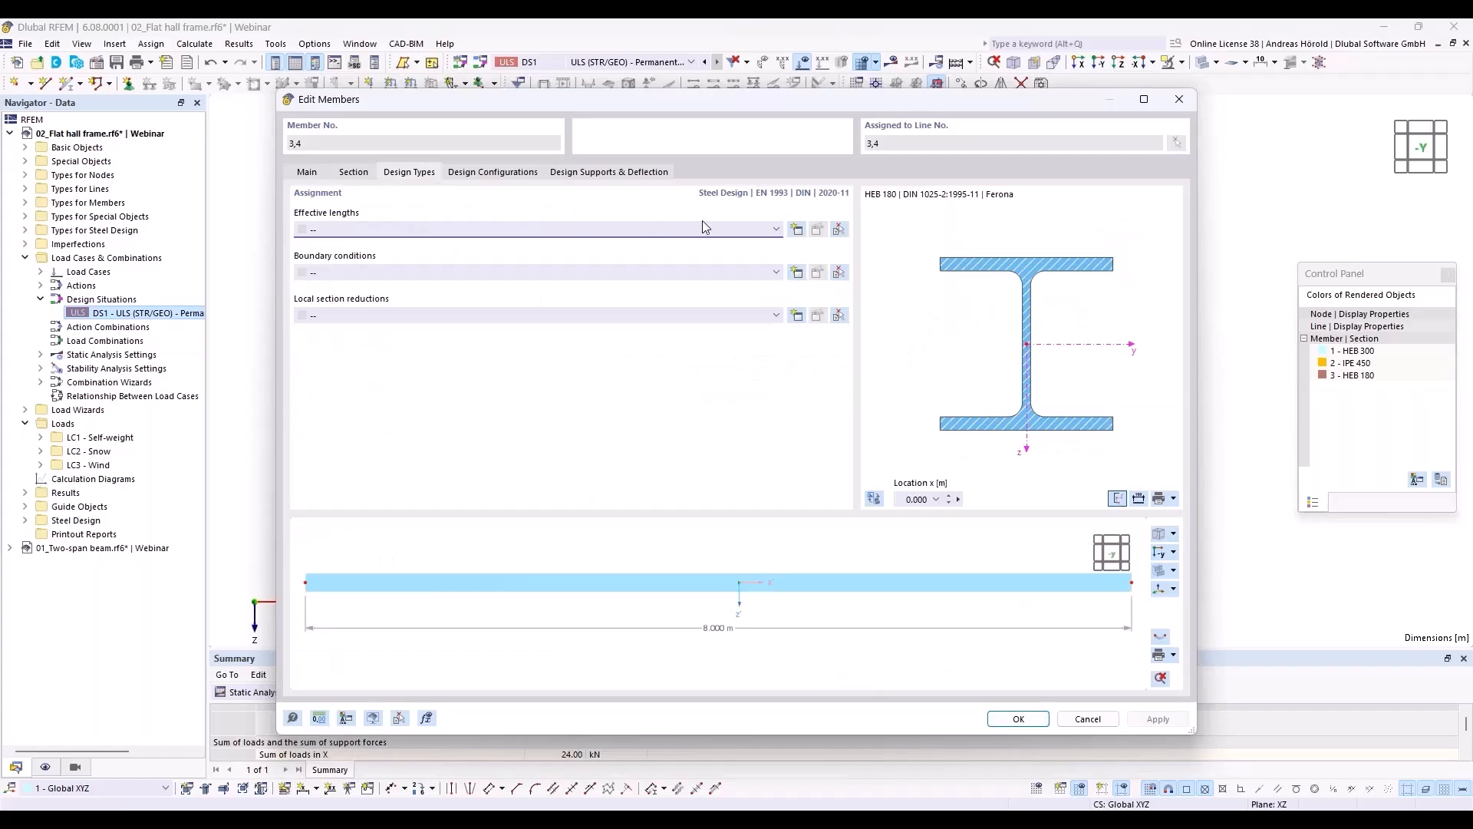
click(796, 229)
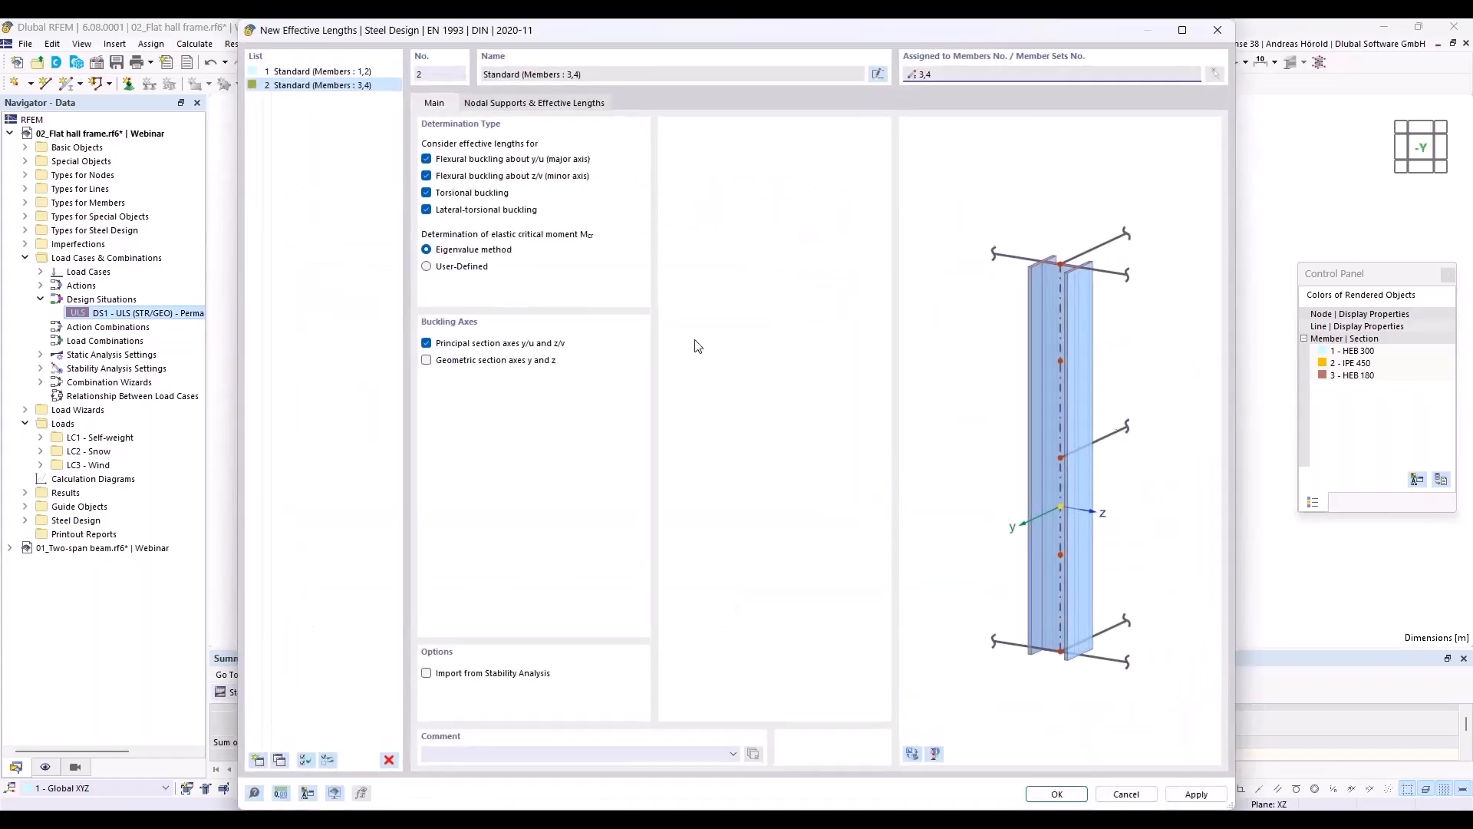
- Set the outer columns' effective length factor ky/u to 1.72 and accept the member changes
click(515, 107)
click(499, 430)
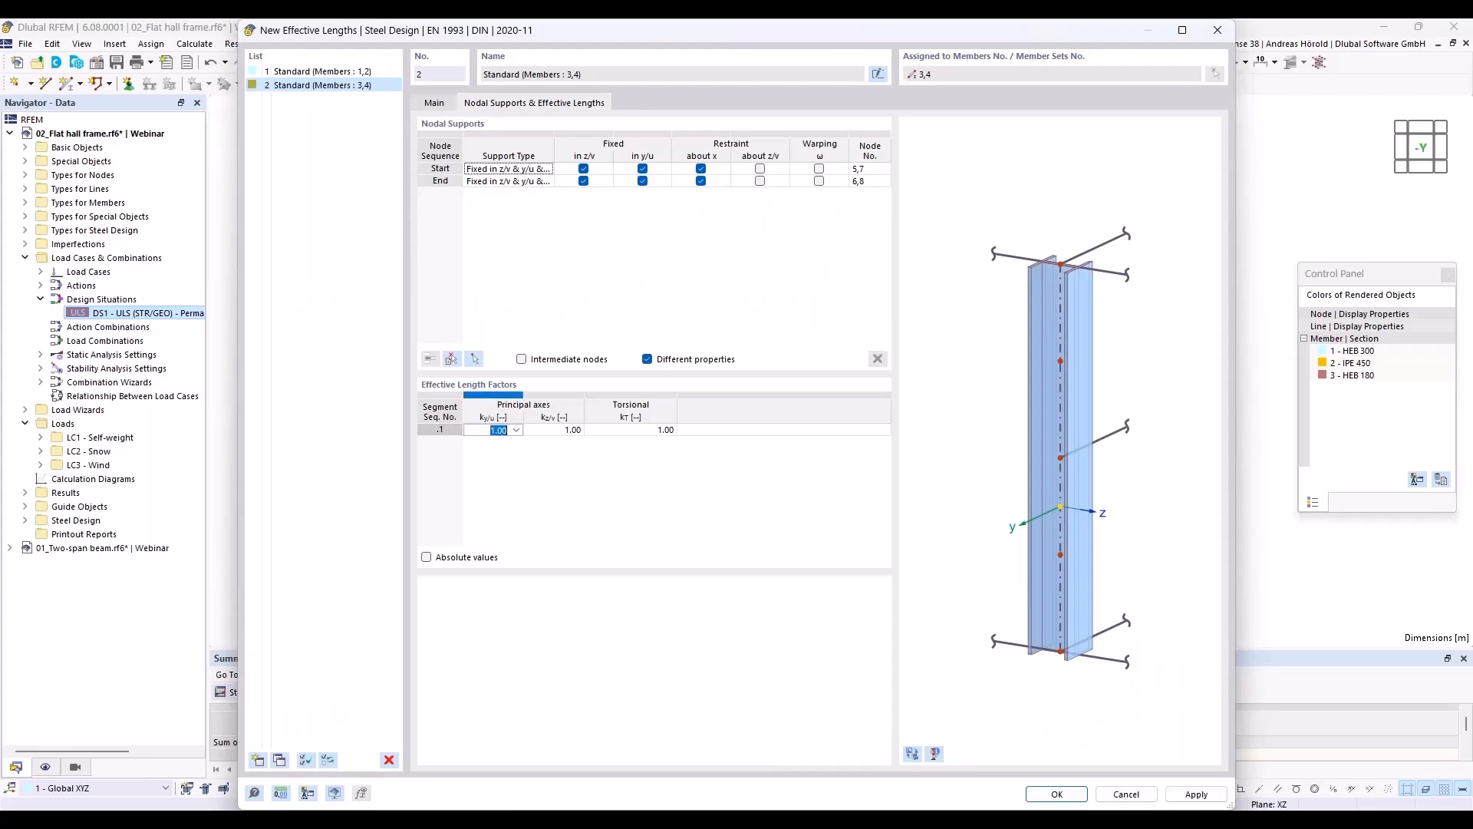
text(1)
click(1052, 795)
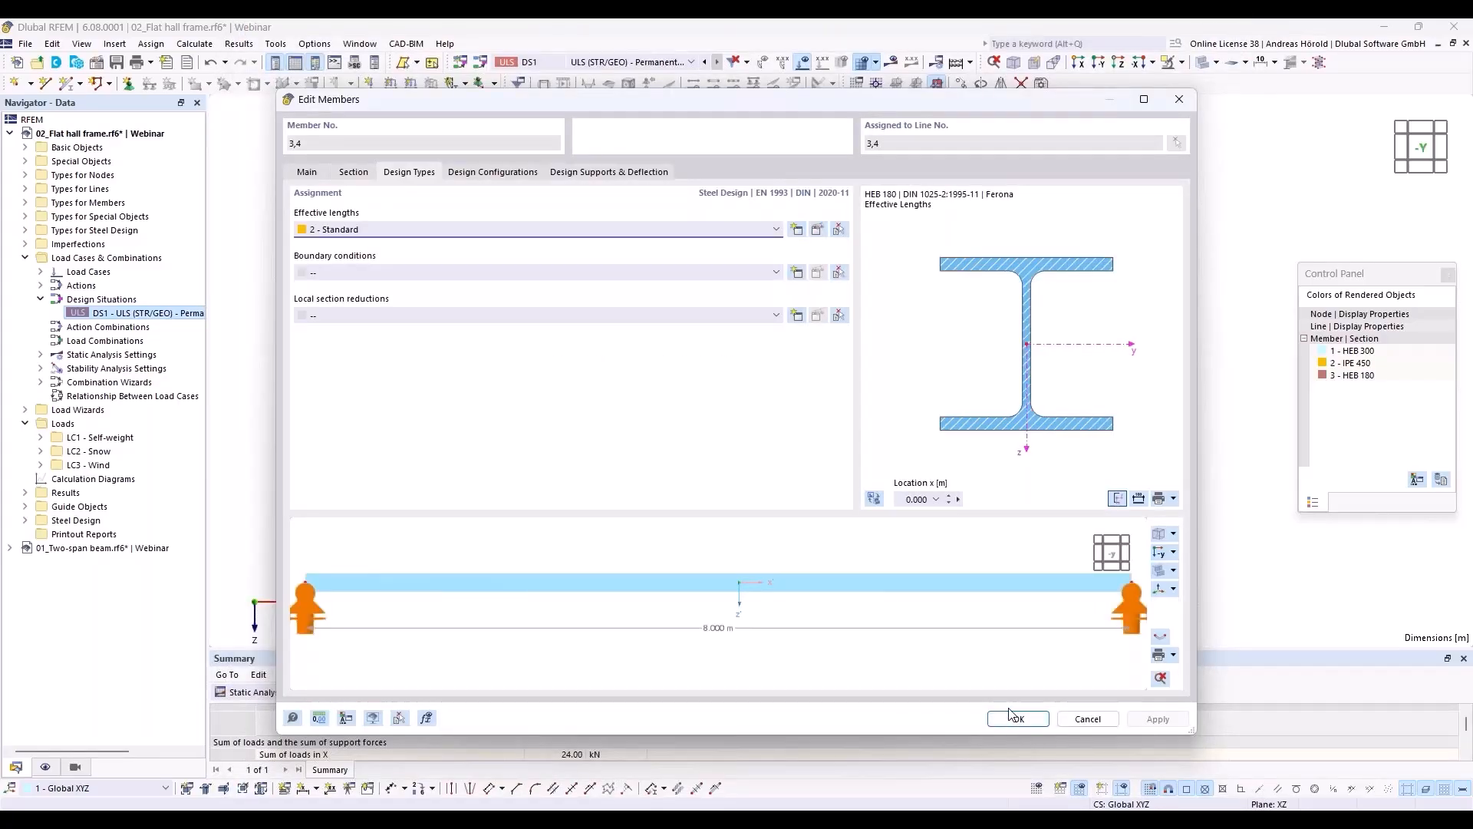
click(1015, 717)
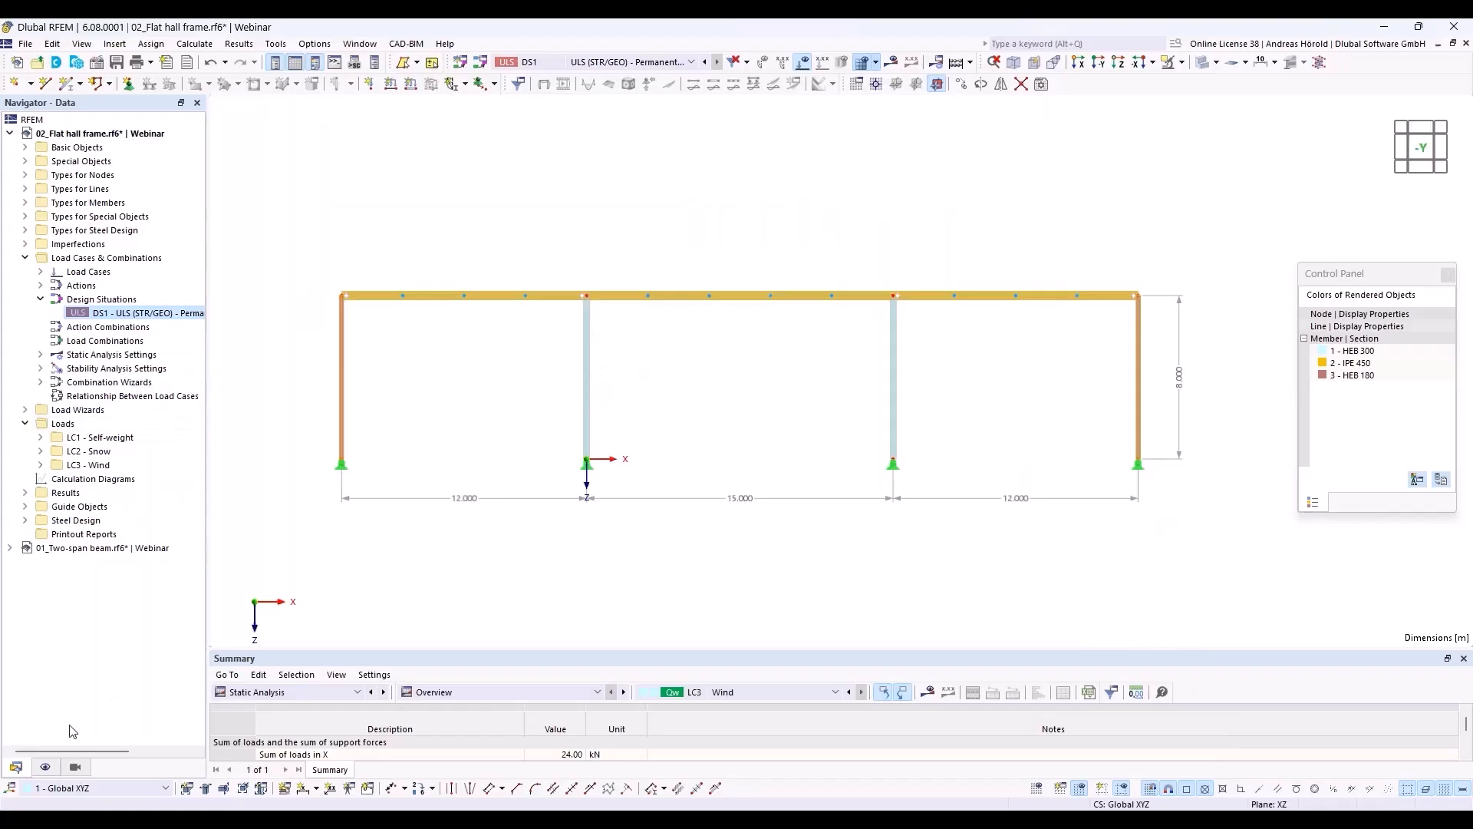
- Turn on the display of member effective lengths for steel design in the model and clear the member selection
click(45, 767)
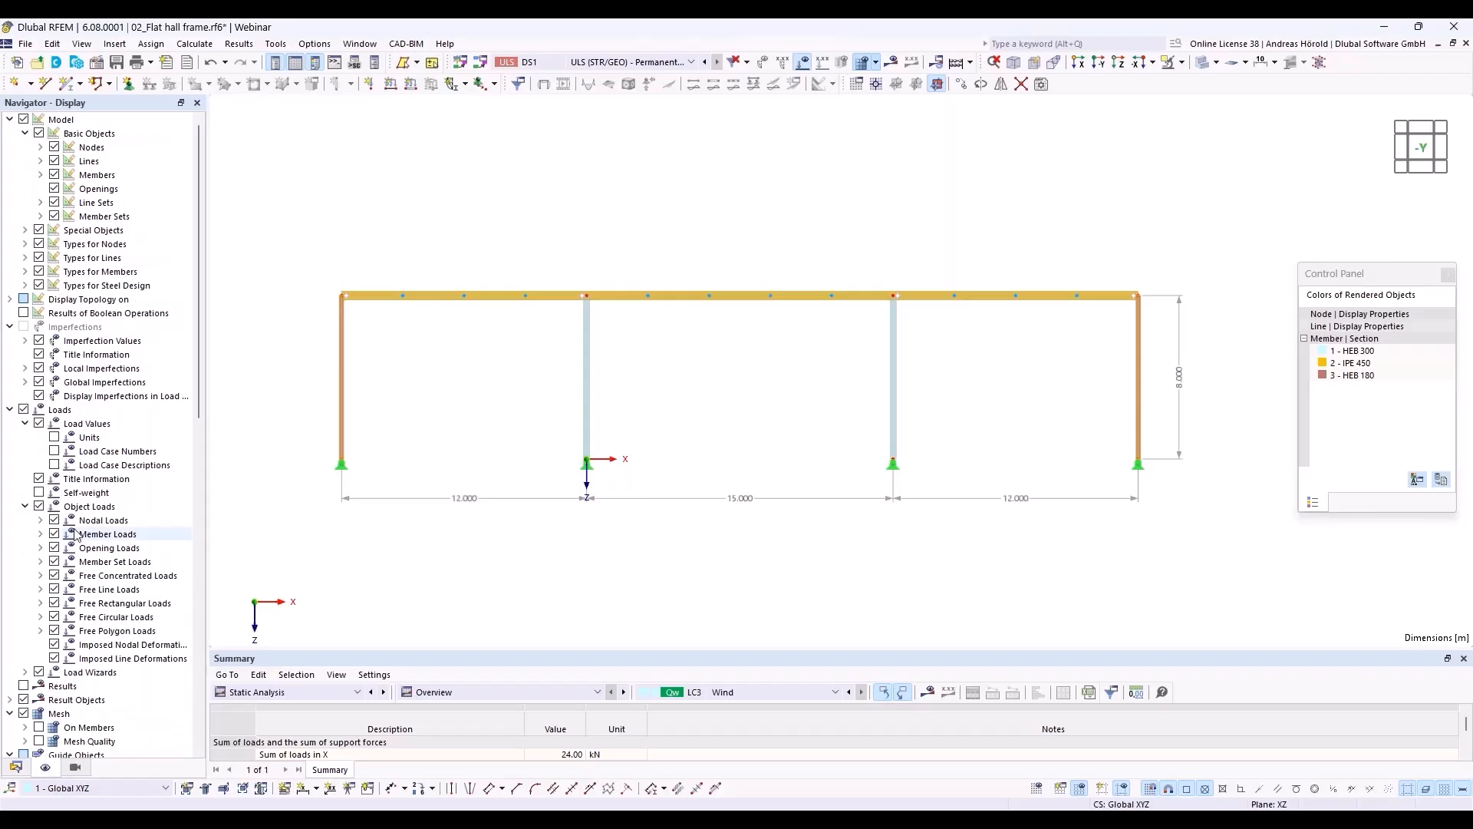
click(25, 286)
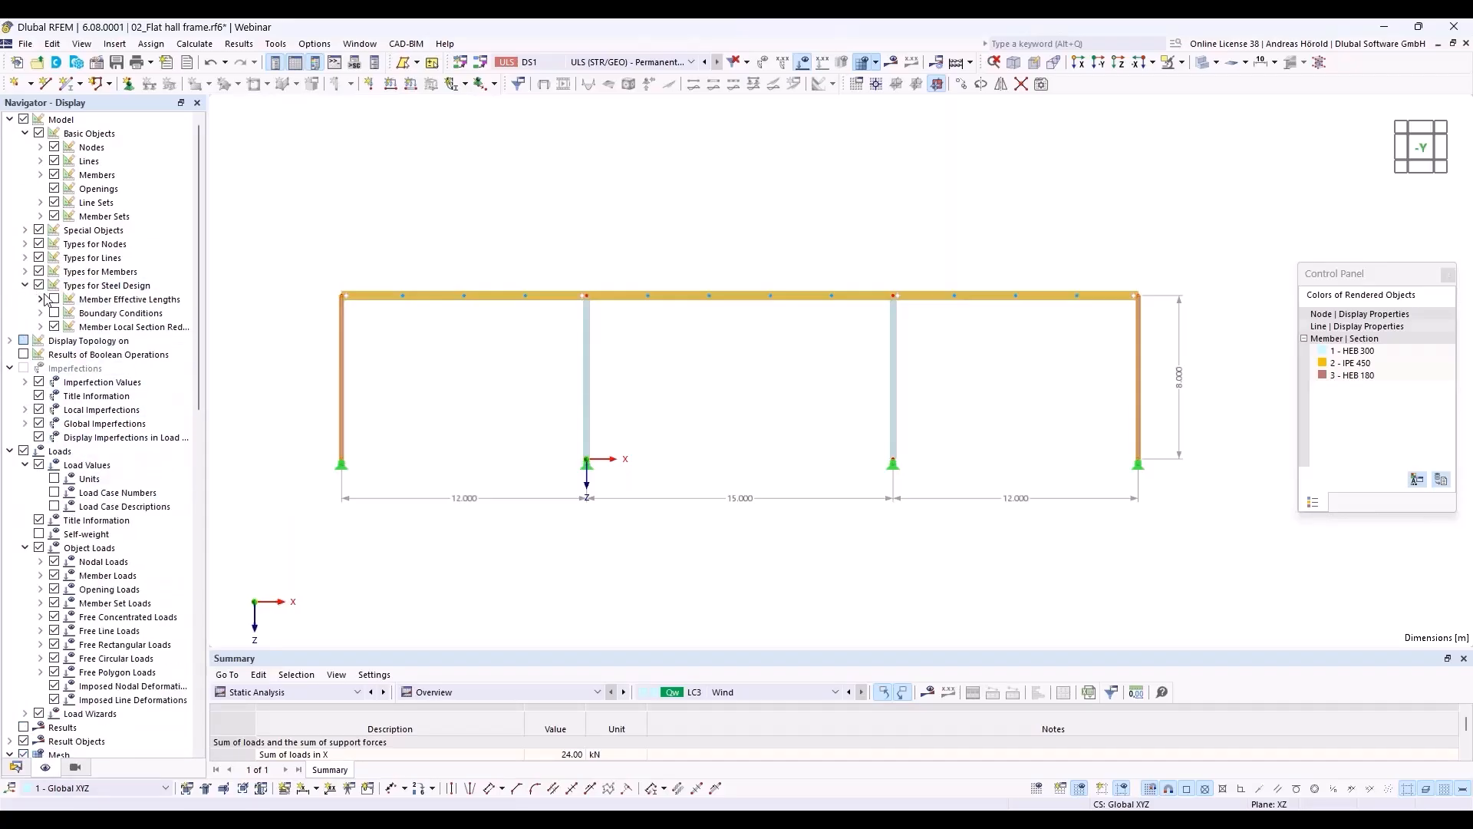
click(53, 299)
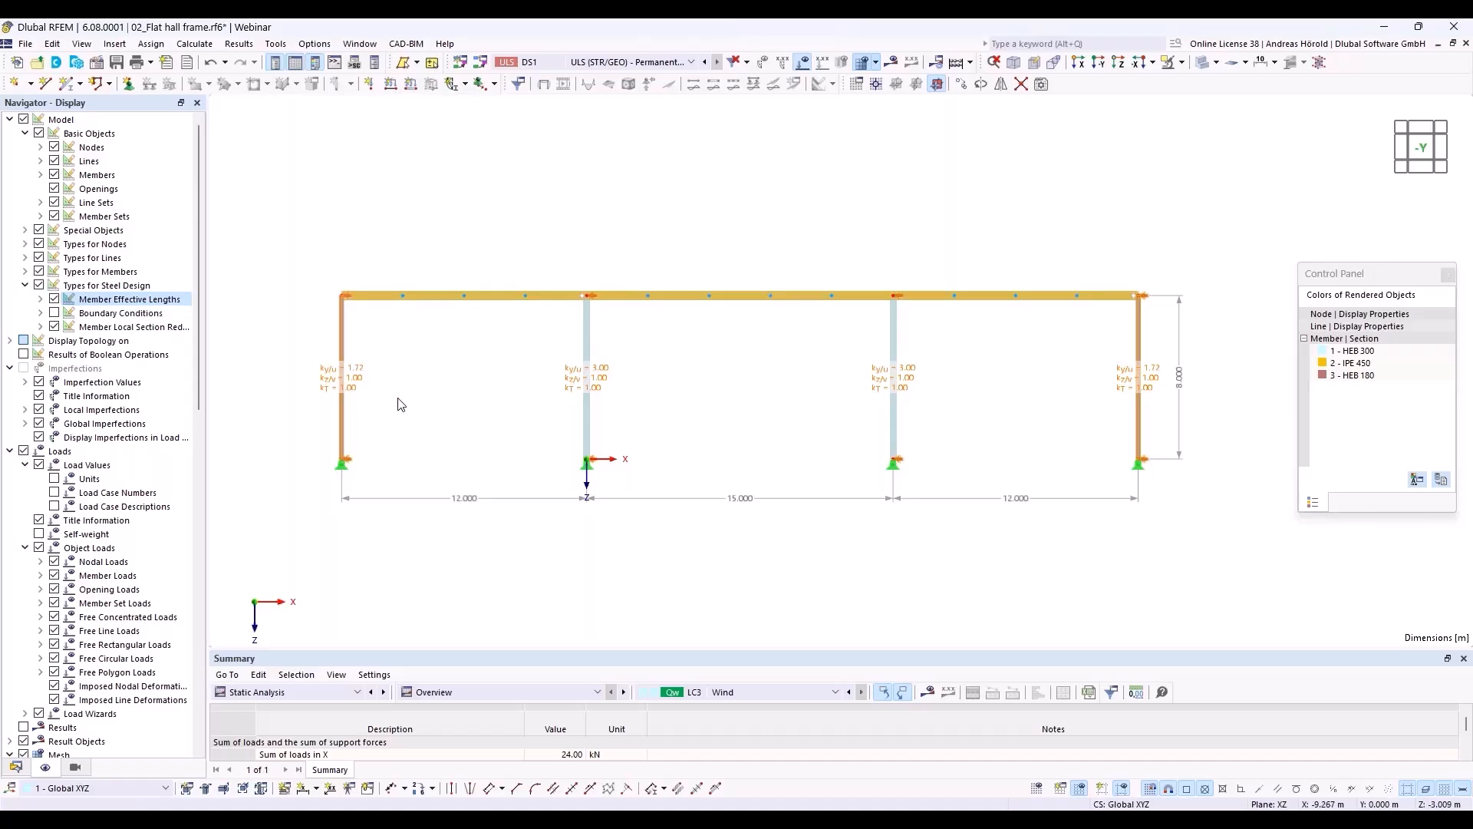
click(475, 333)
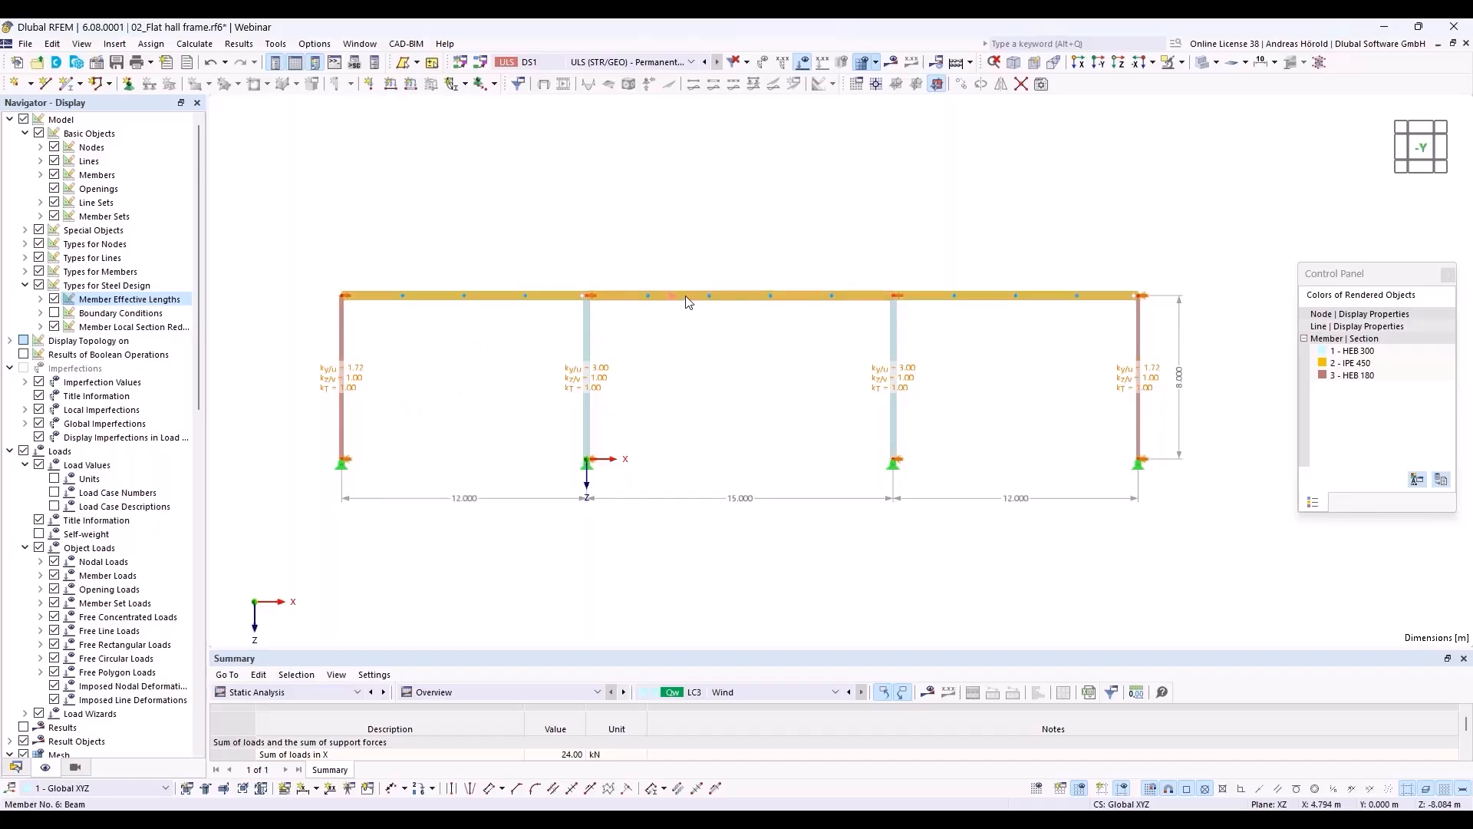
- Create a new steel design effective lengths definition for the middle IPE 450 beam, member 6
mouse_move(688, 302)
right_click(688, 301)
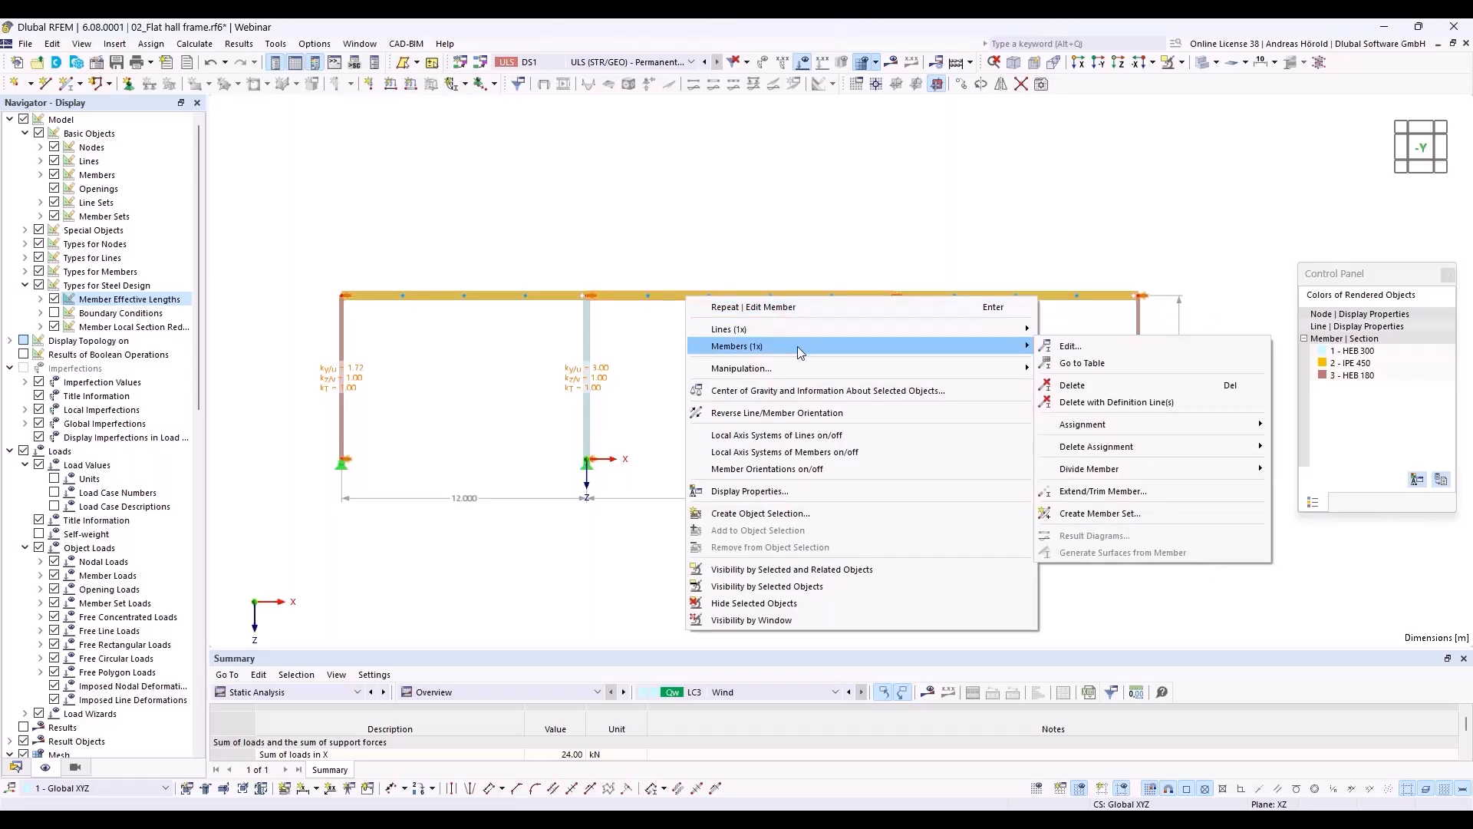
click(1072, 347)
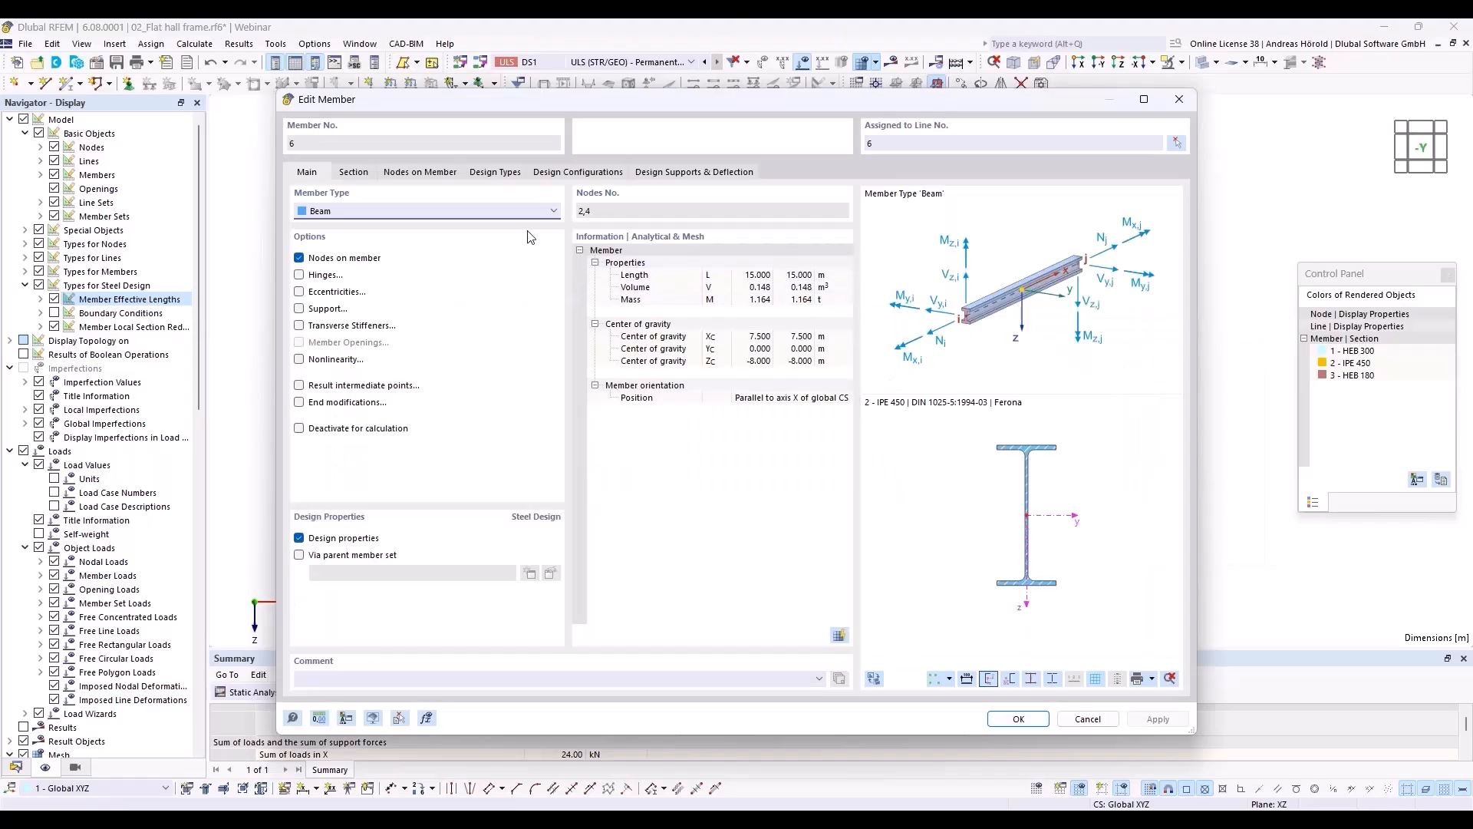
click(482, 173)
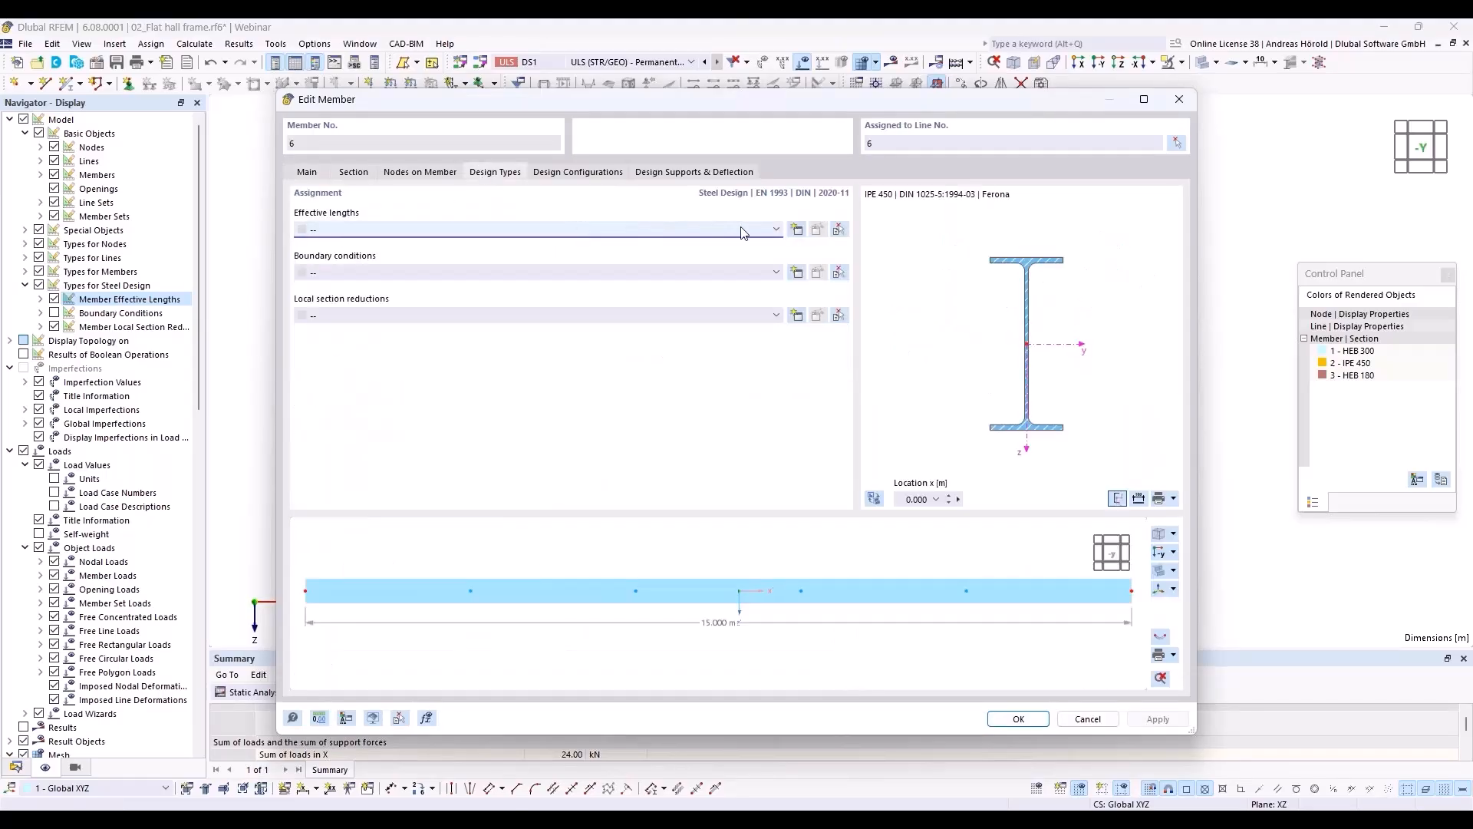
click(796, 230)
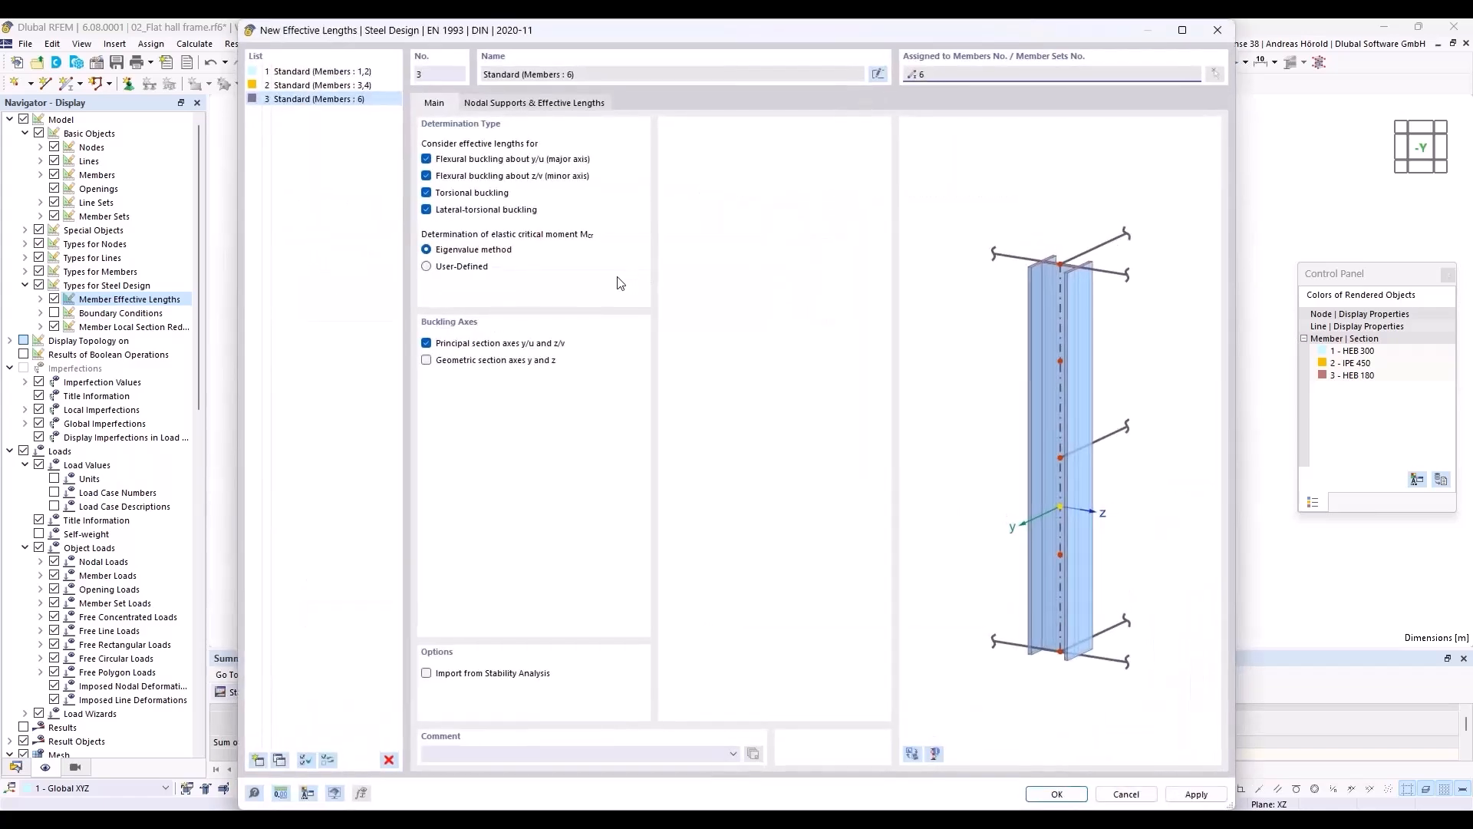
- Import the intermediate nodes of the middle beam into its nodal supports by picking the member in the model
click(508, 105)
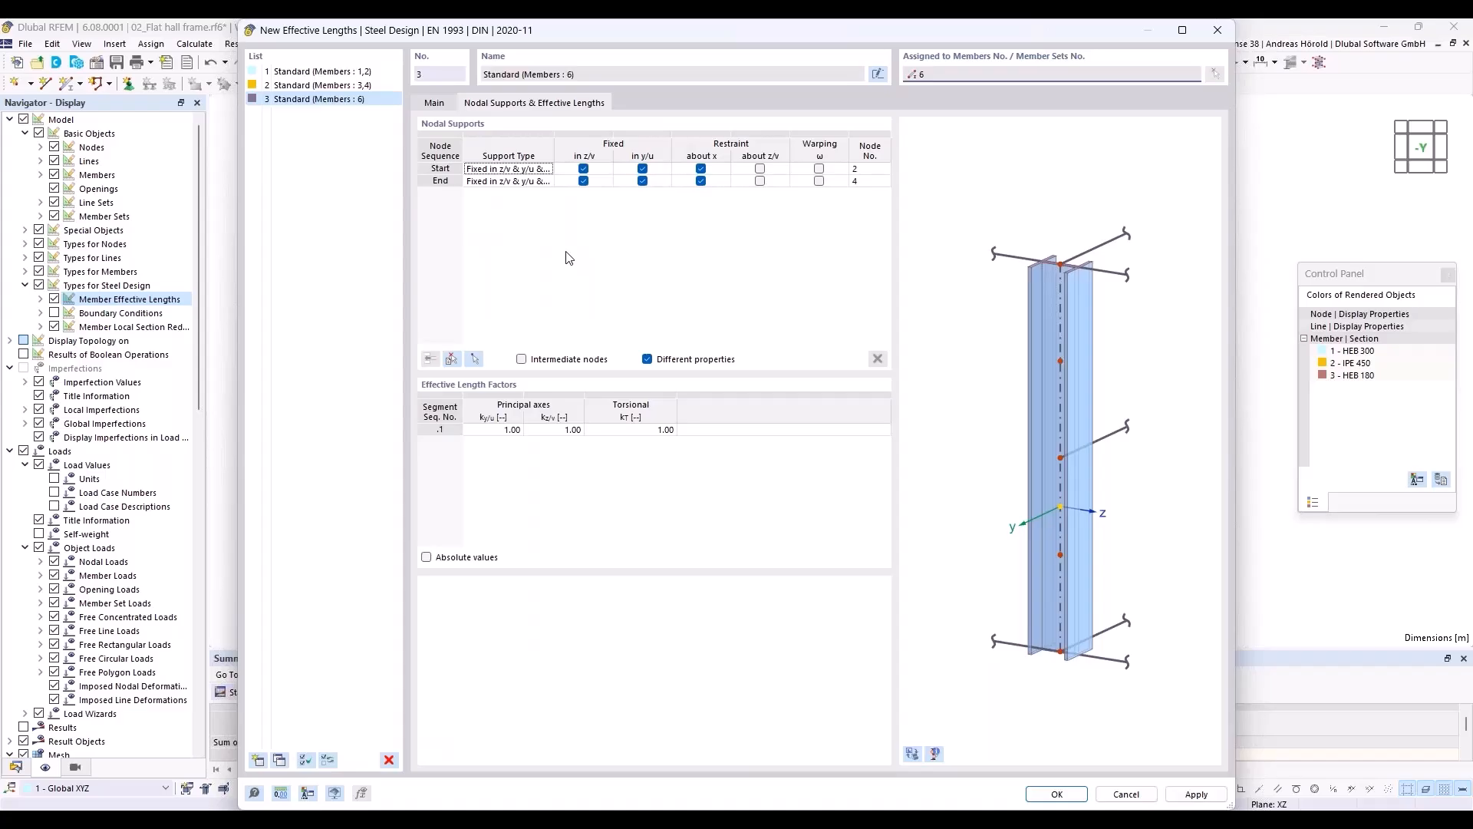
click(451, 360)
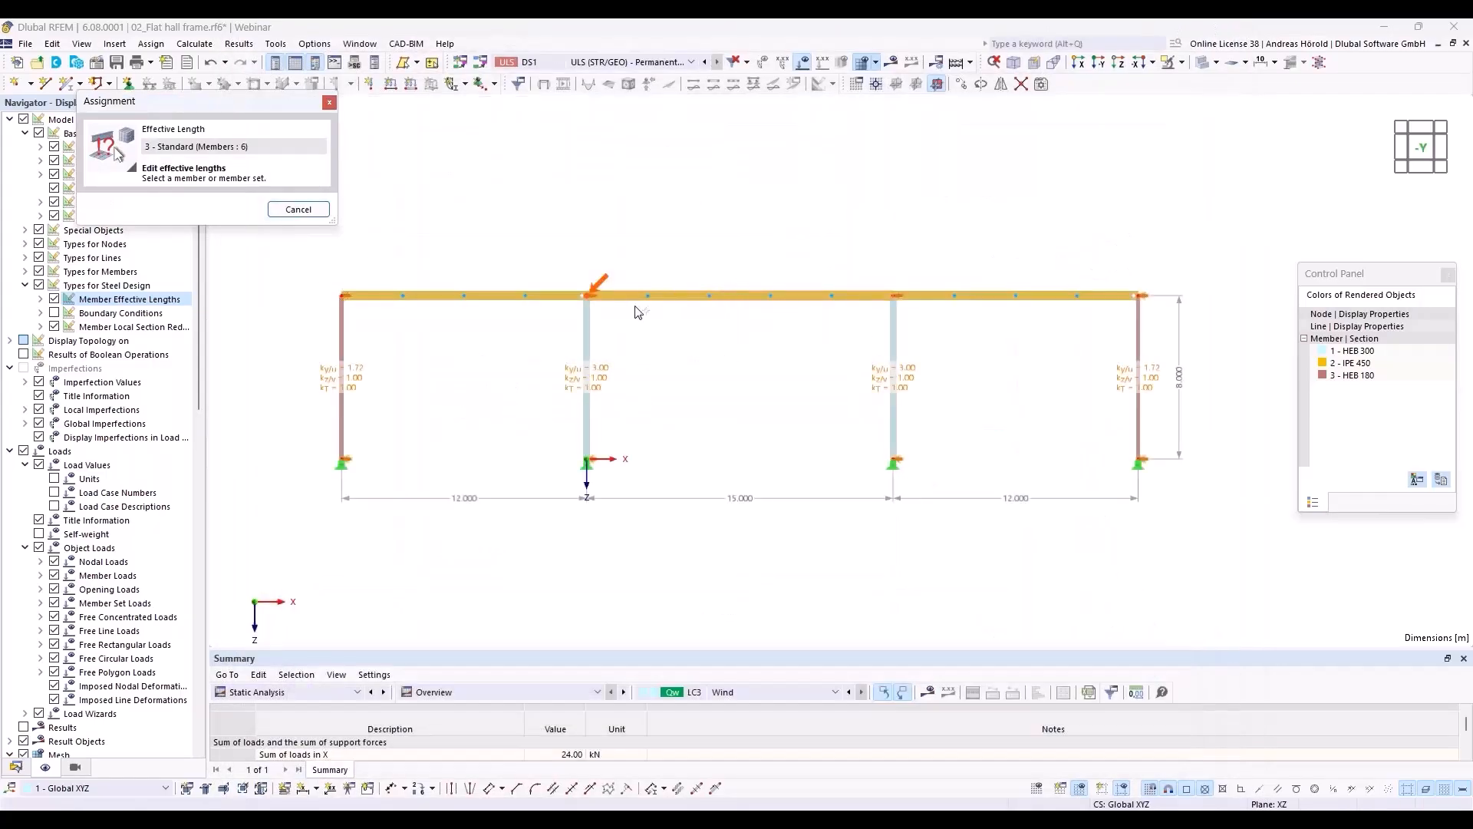
click(741, 293)
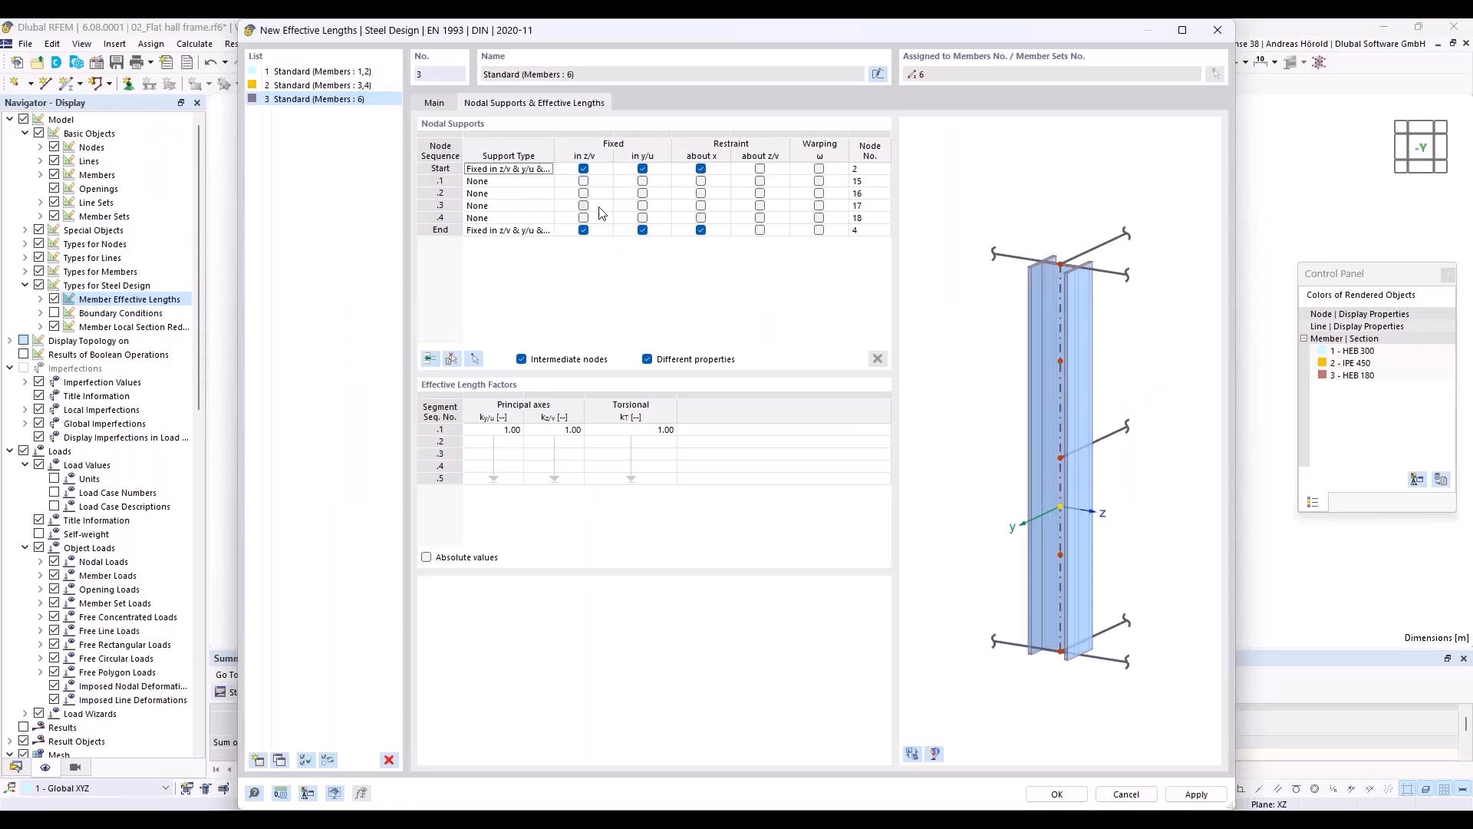
- Fix the middle beam's four intermediate nodes 15, 16, 17 and 18 in y/u
click(643, 182)
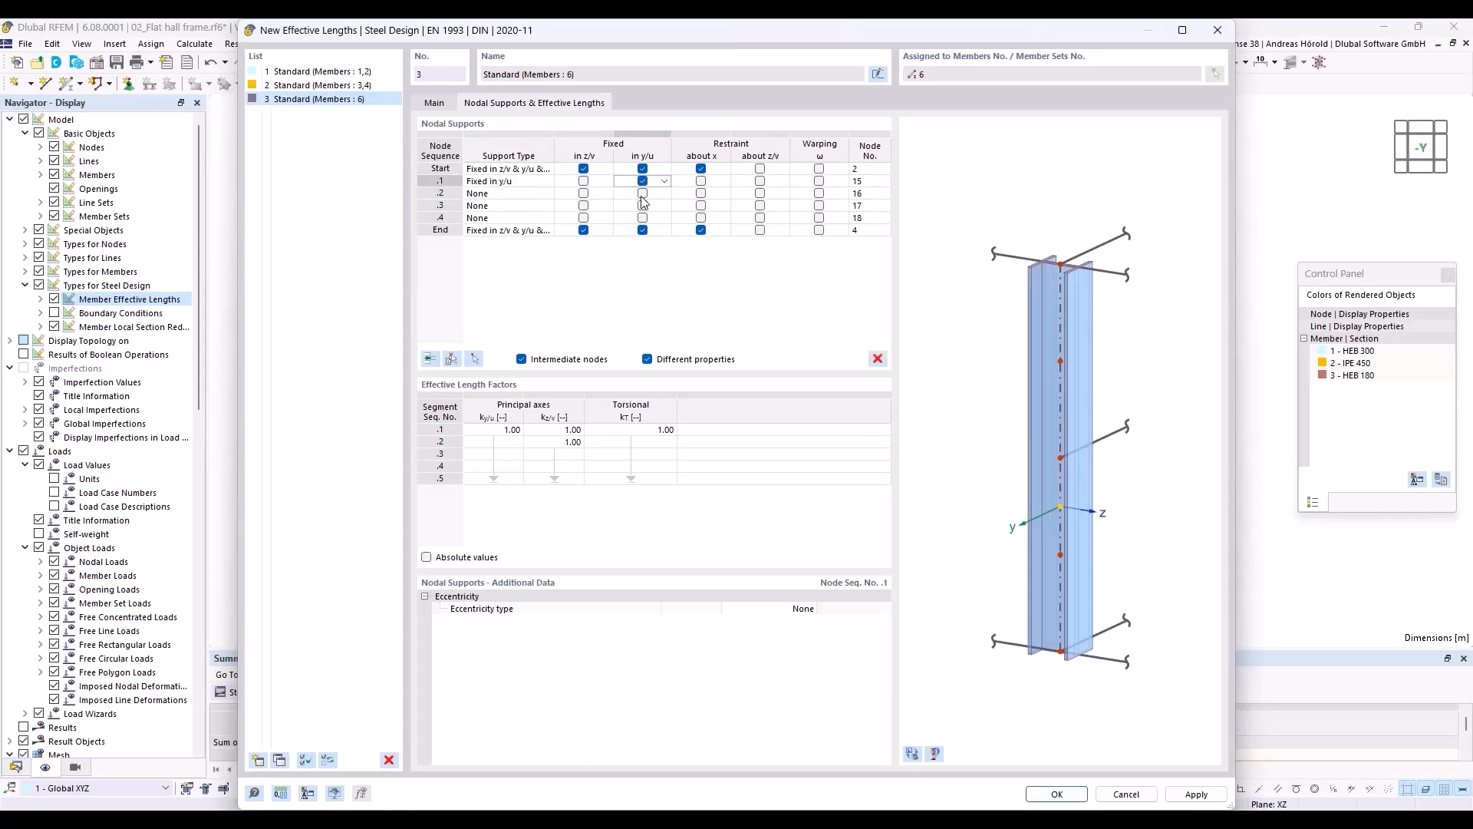
click(643, 194)
click(643, 206)
click(643, 218)
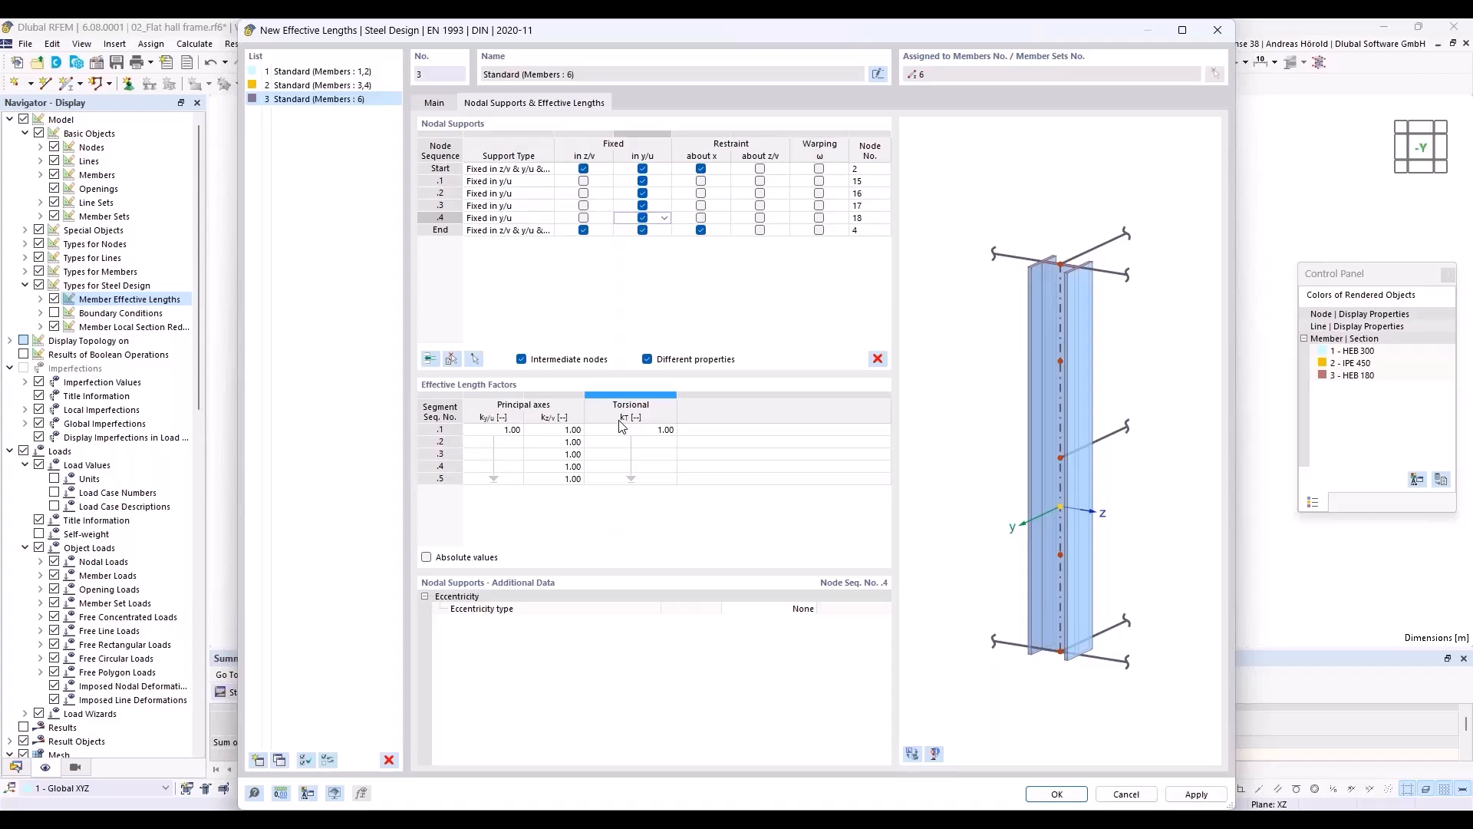
click(663, 182)
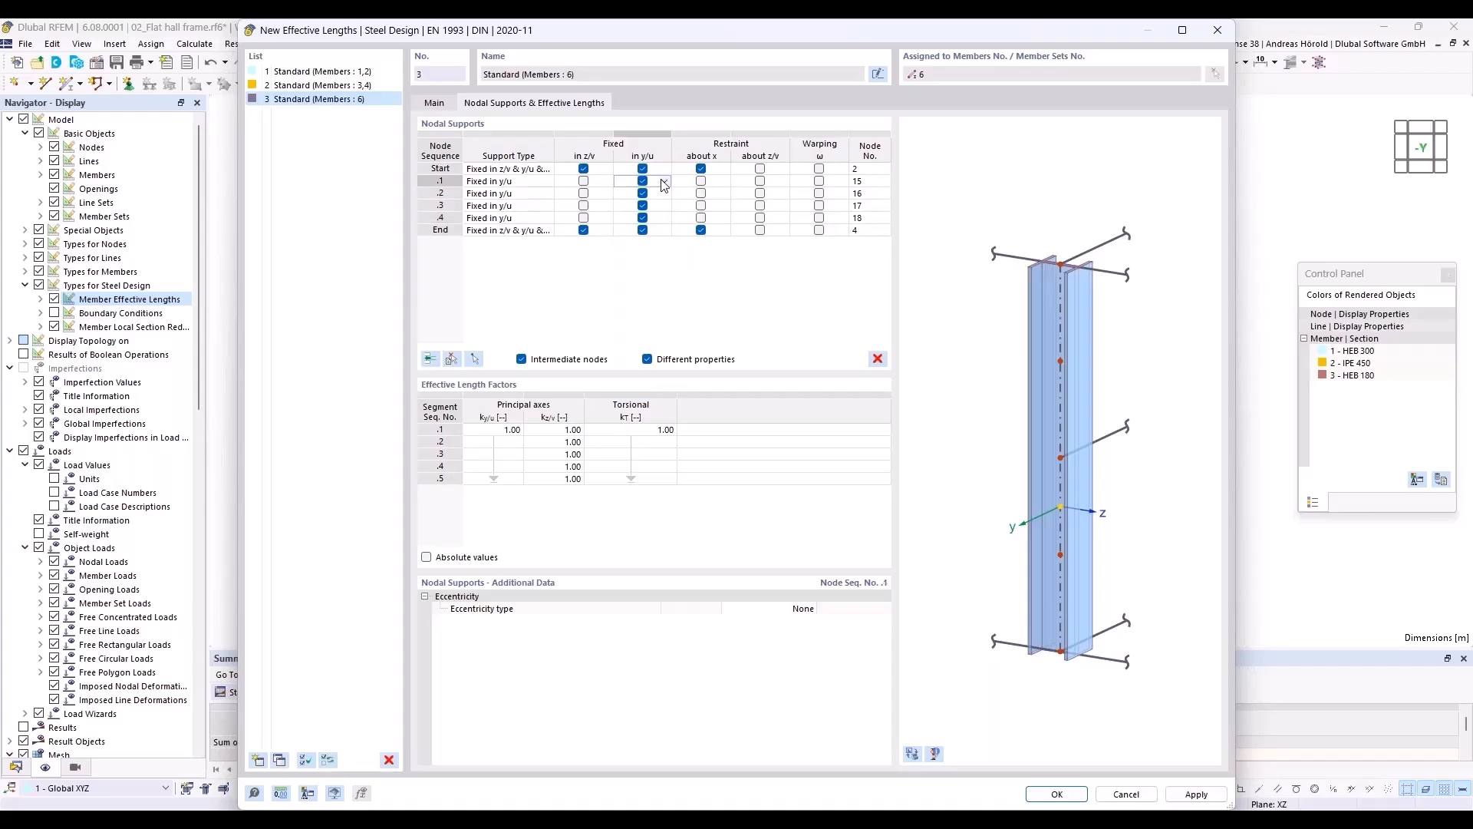
- Set the eccentricity type of the middle beam's four intermediate nodal supports to At upper flange and accept the effective lengths and member edits
shift+click(664, 217)
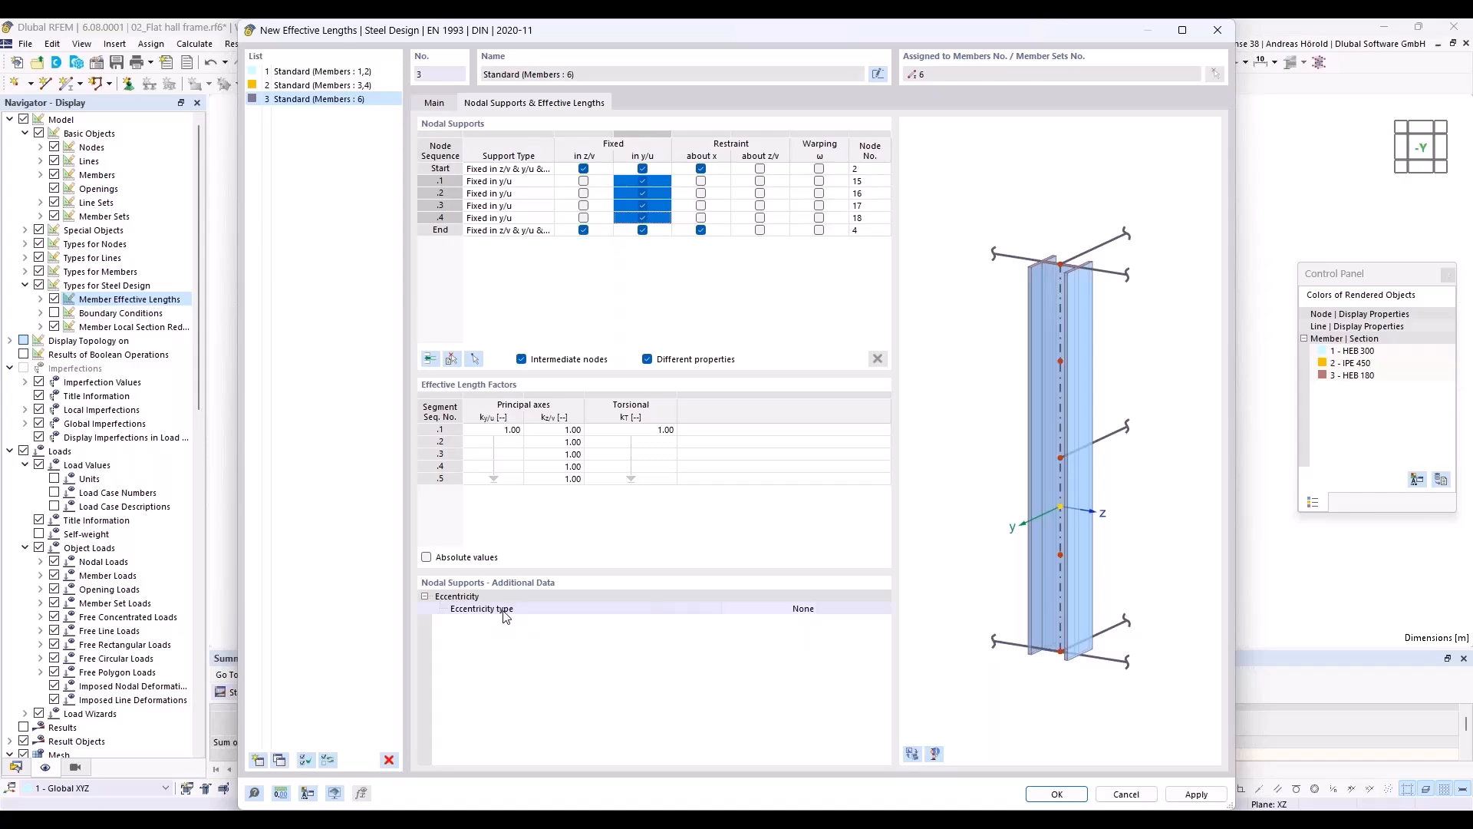
click(792, 613)
click(811, 606)
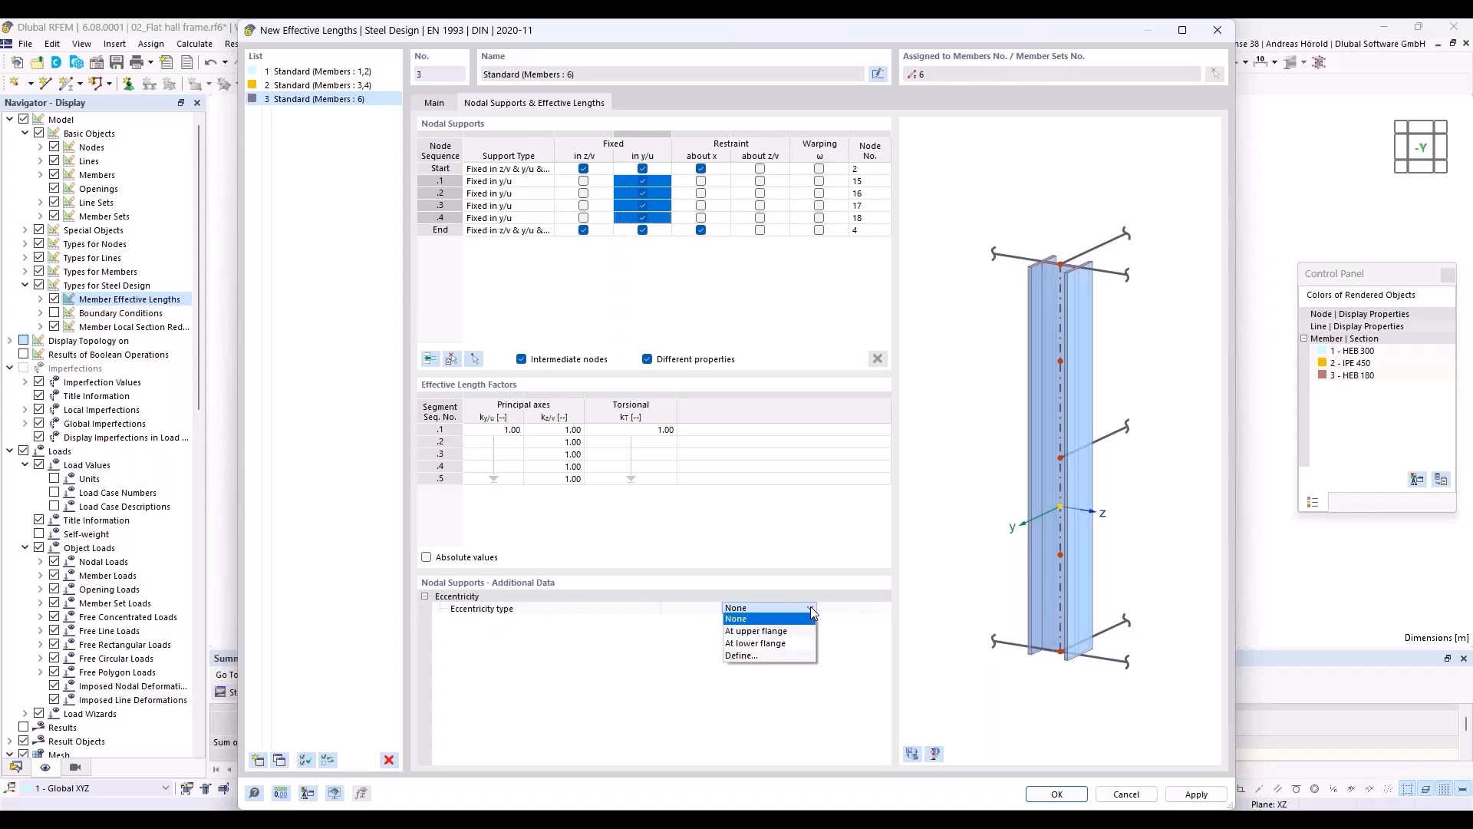
click(799, 630)
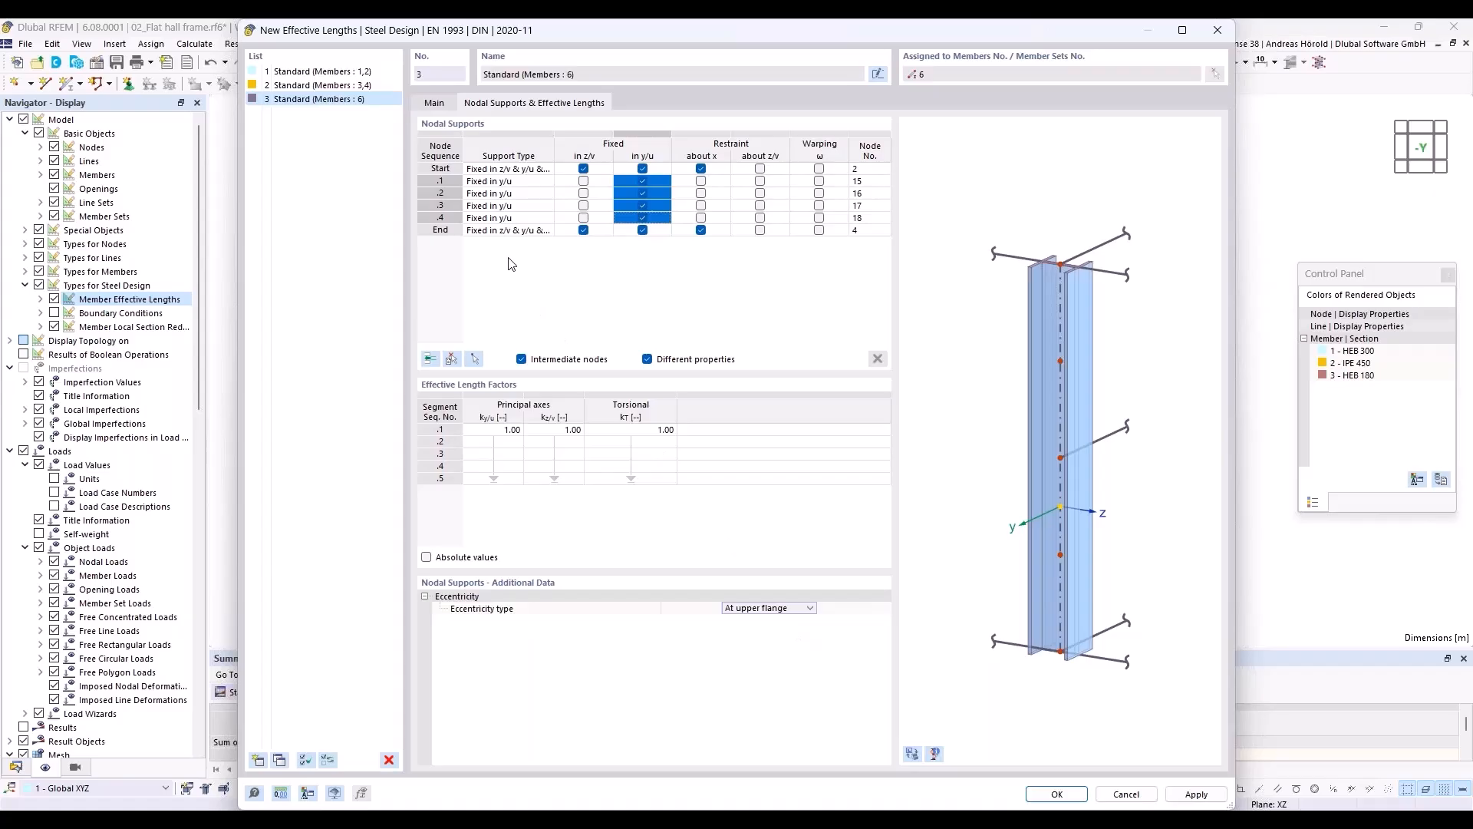
click(1053, 798)
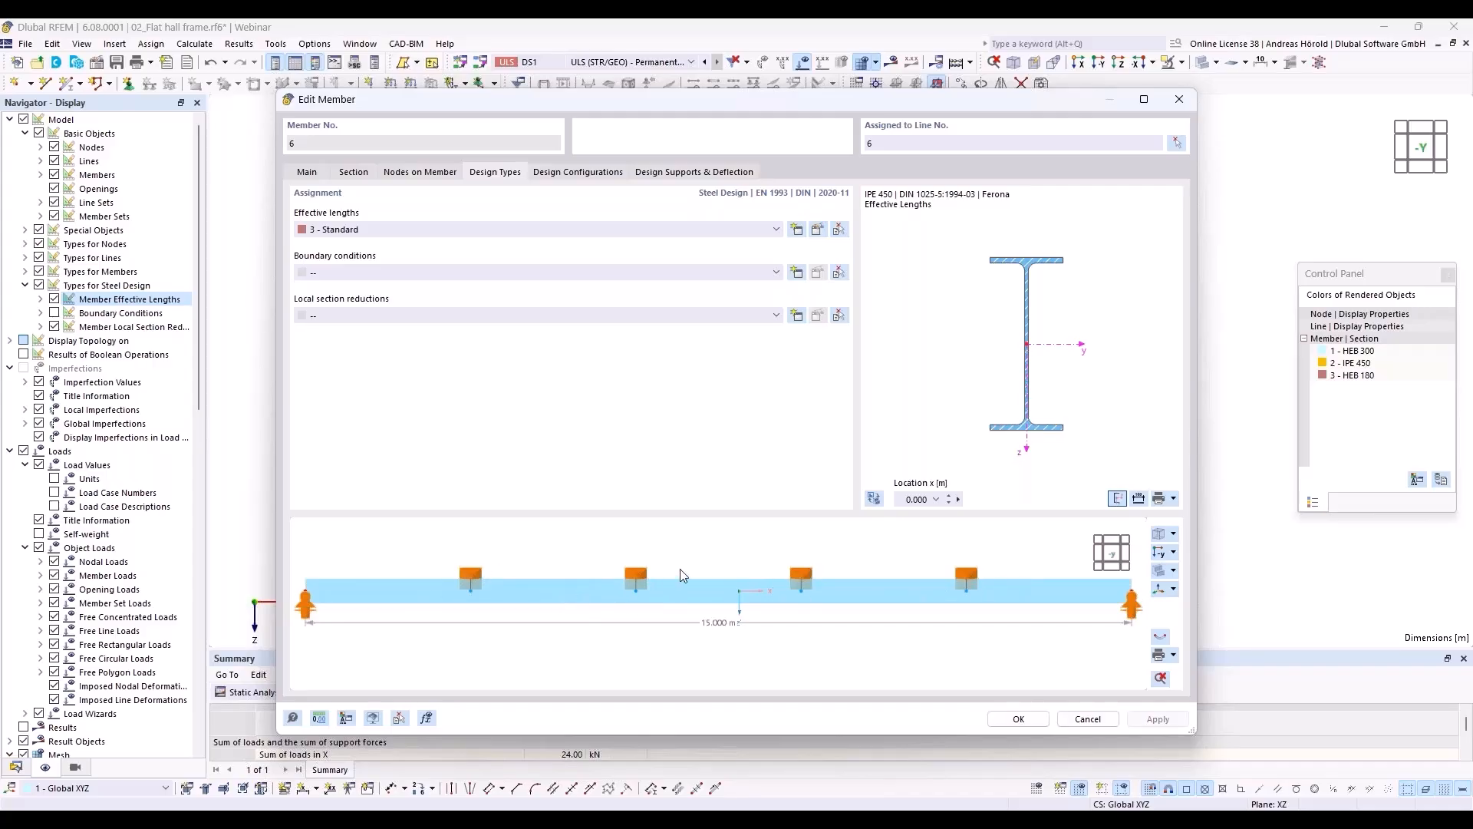
mouse_move(735, 544)
ctrl+middle_down()
mouse_move(635, 613)
mouse_move(718, 552)
ctrl+middle_up()
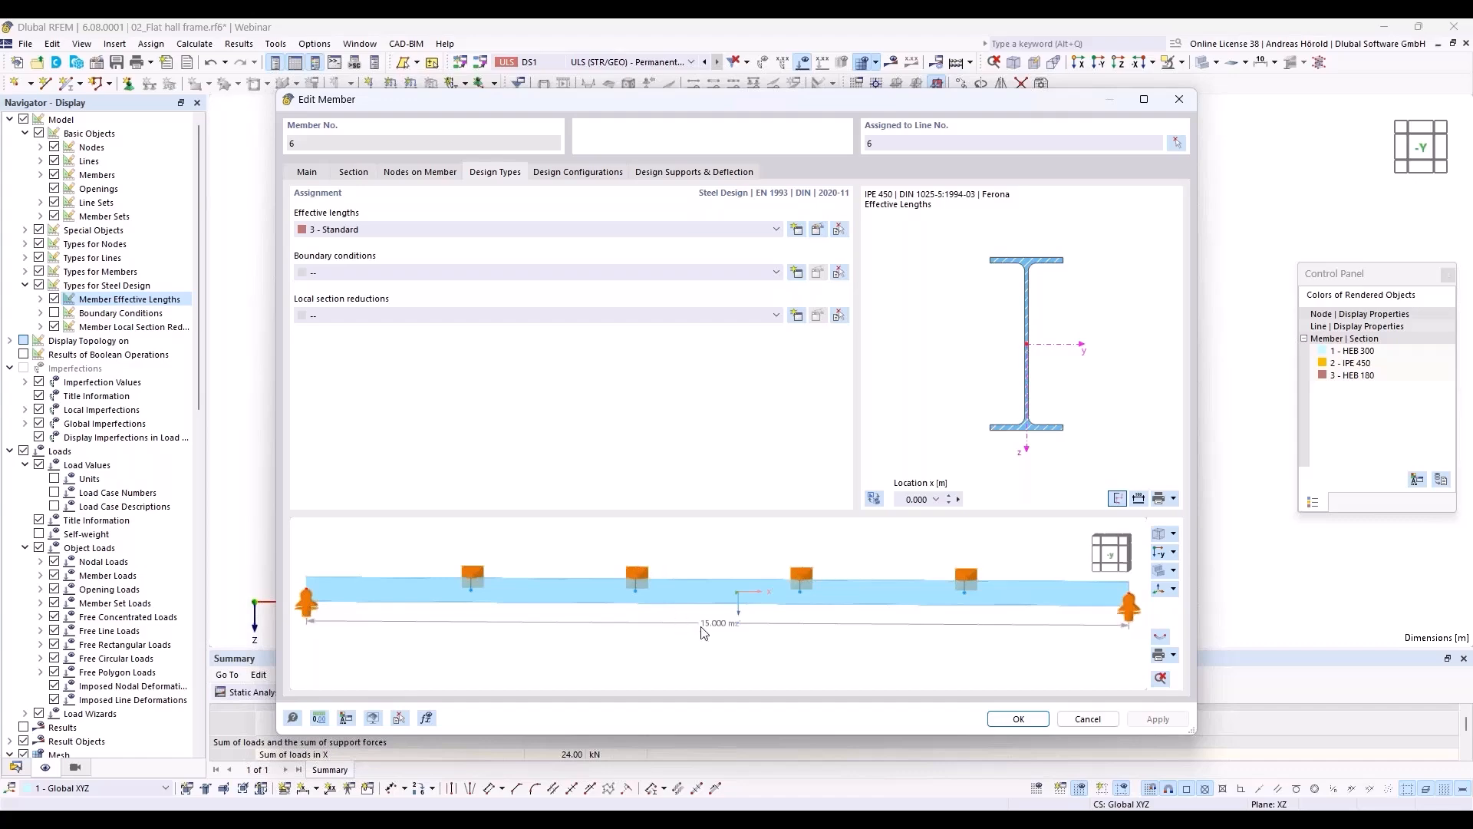
click(1019, 719)
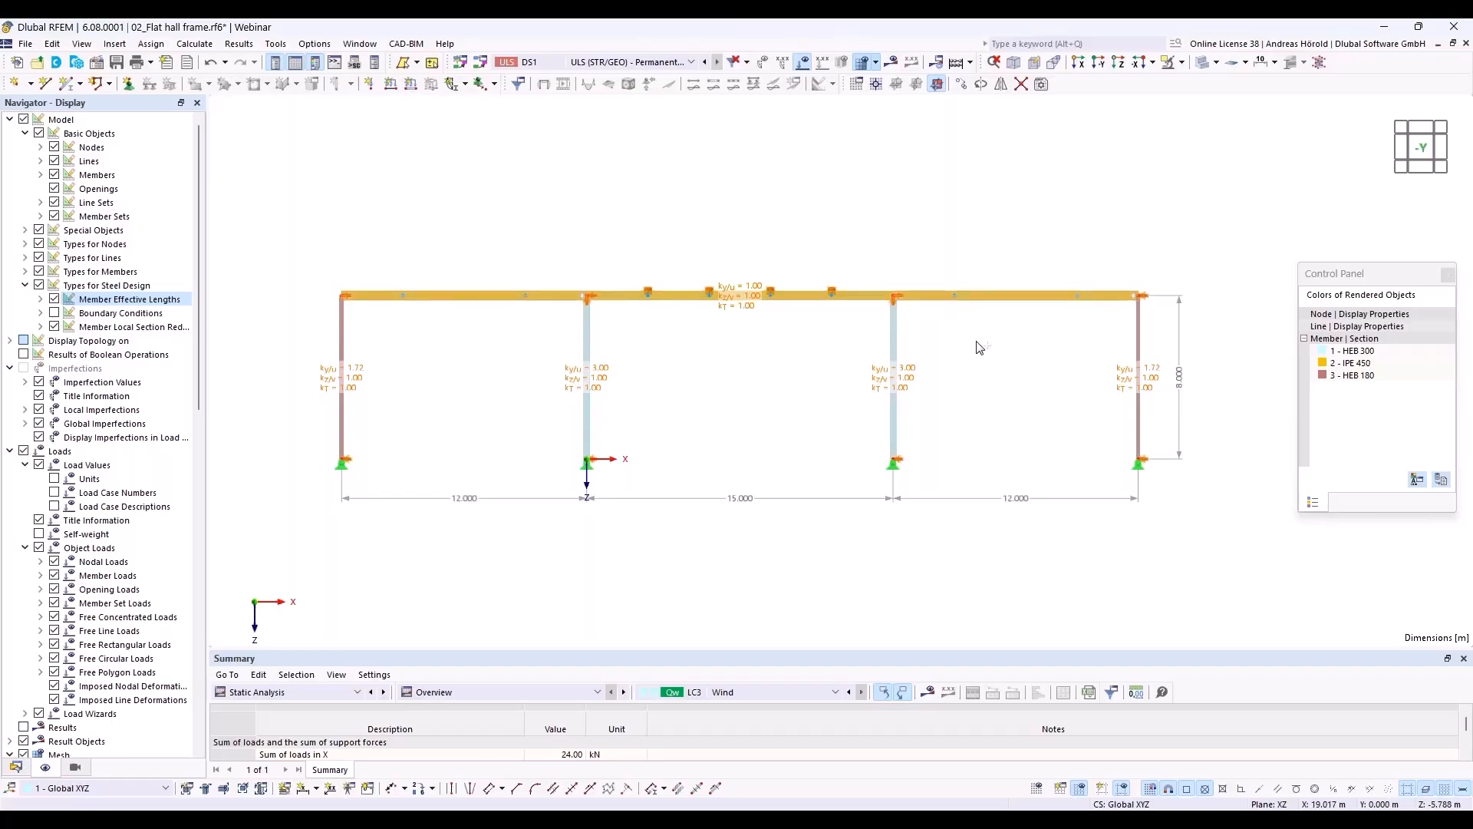
- Assign the effective lengths definition 3 - Standard to the two outer IPE 450 beams, members 5 and 7
right_click(1002, 293)
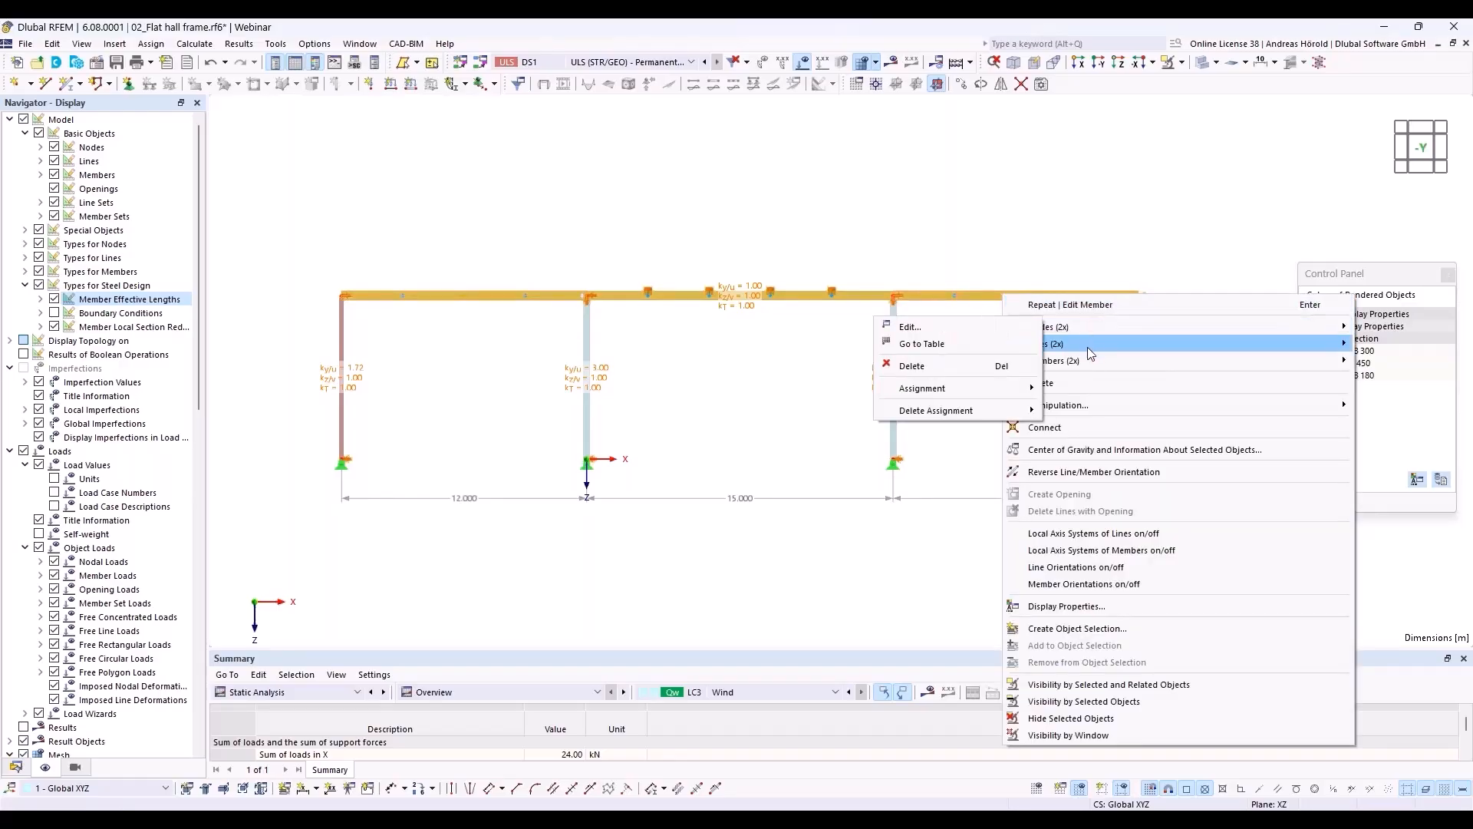
mouse_move(1088, 359)
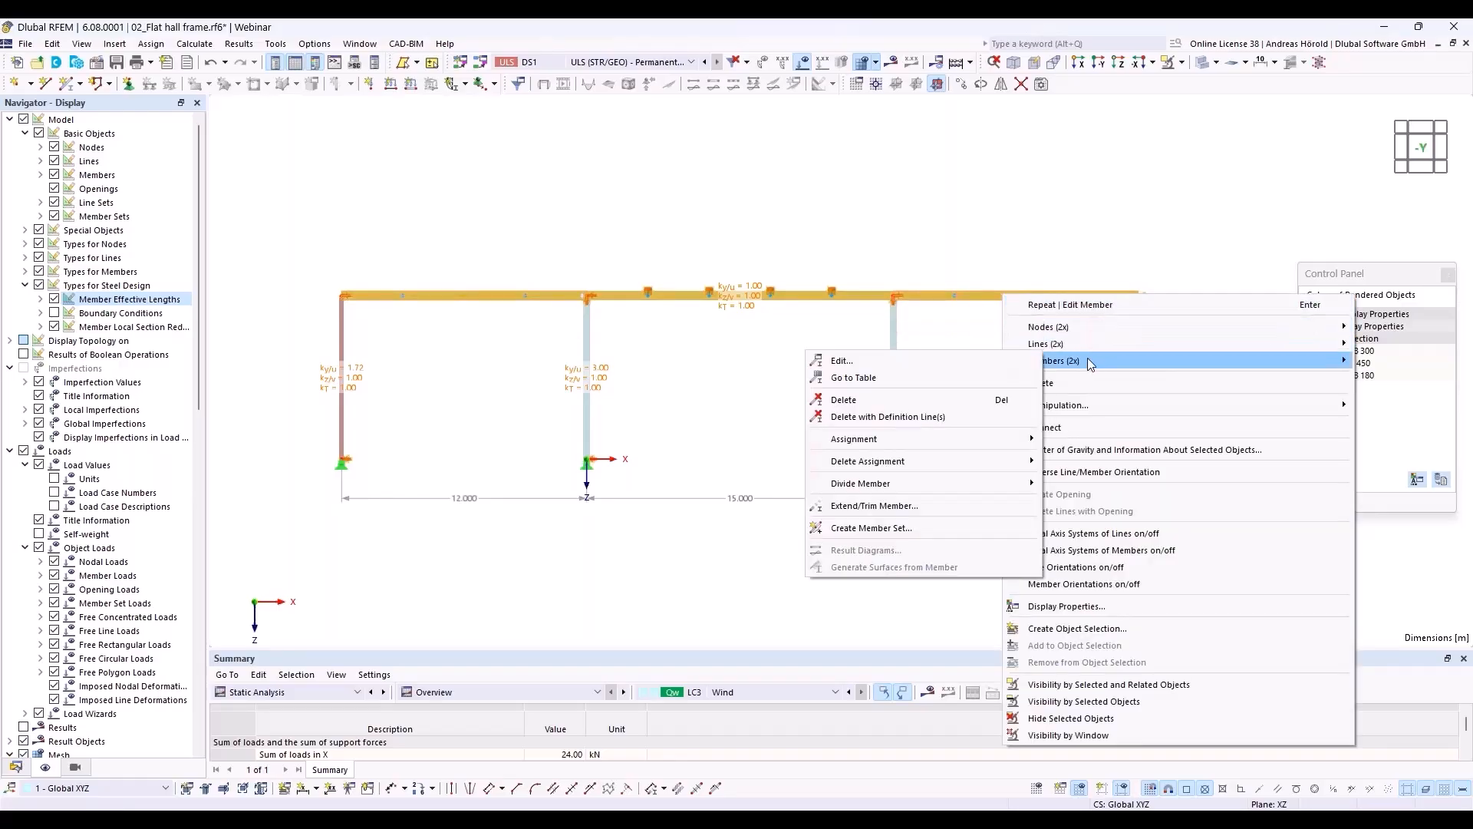
click(883, 361)
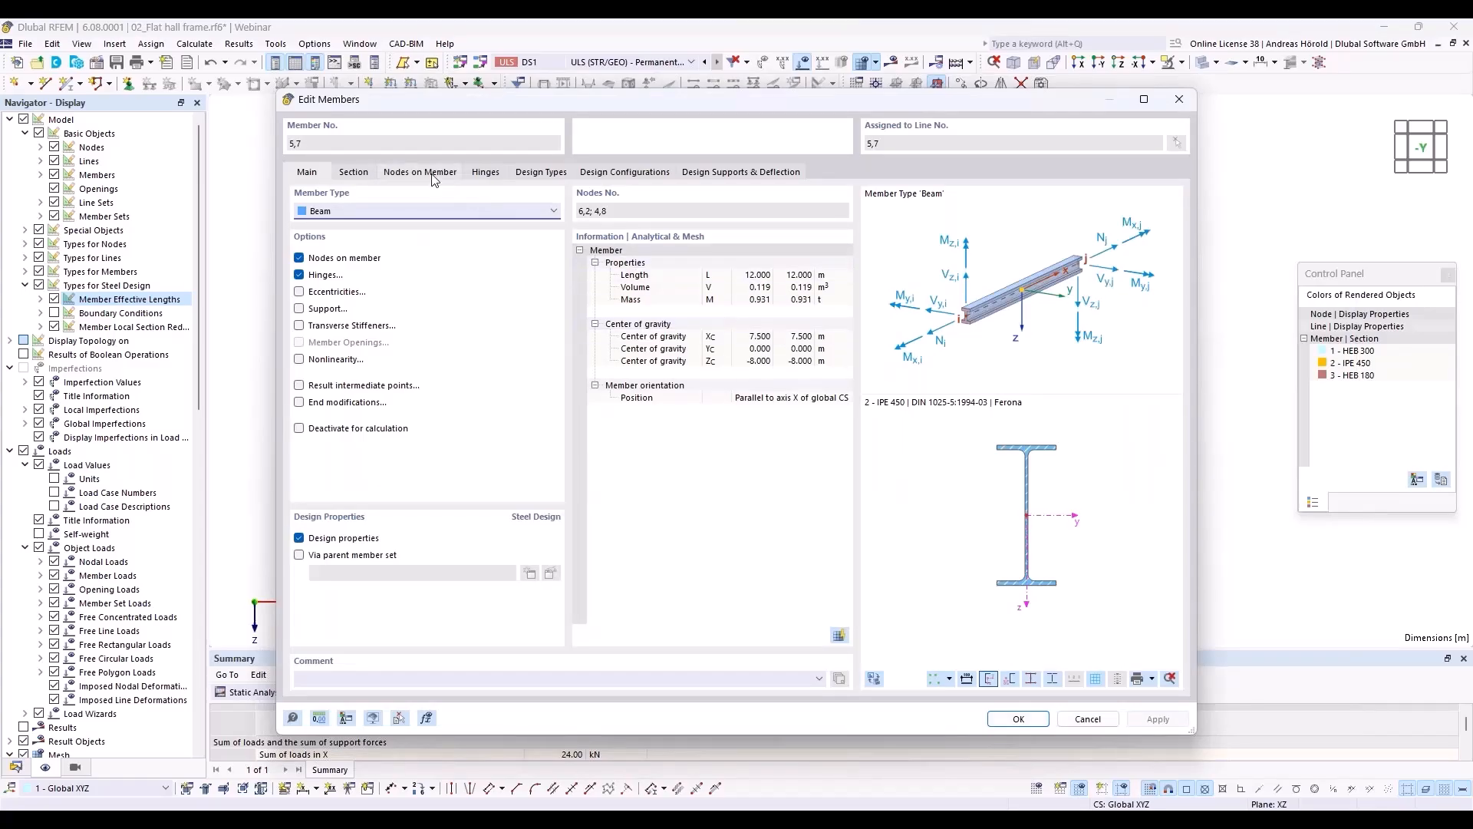
click(537, 174)
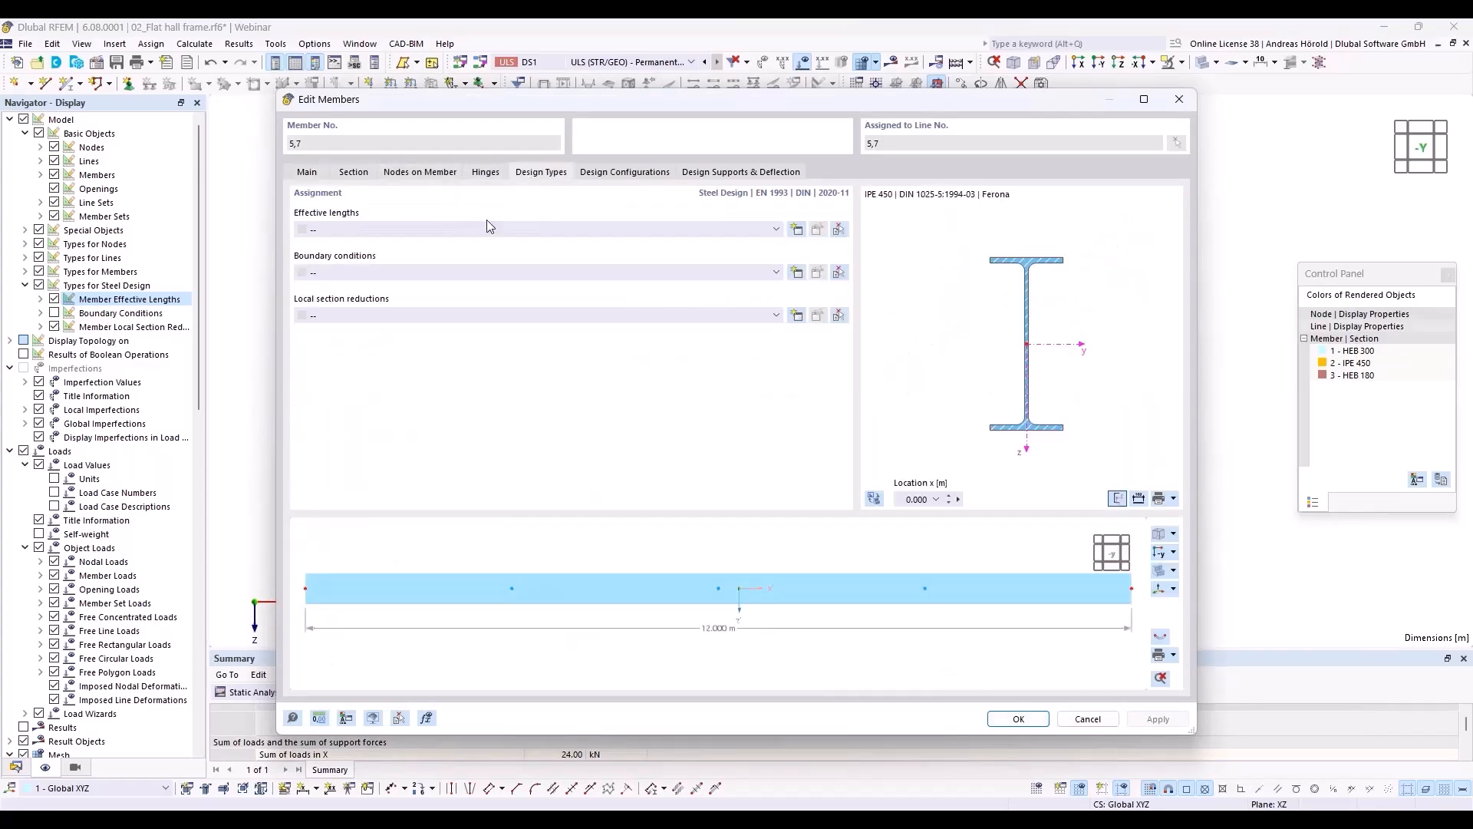
click(486, 228)
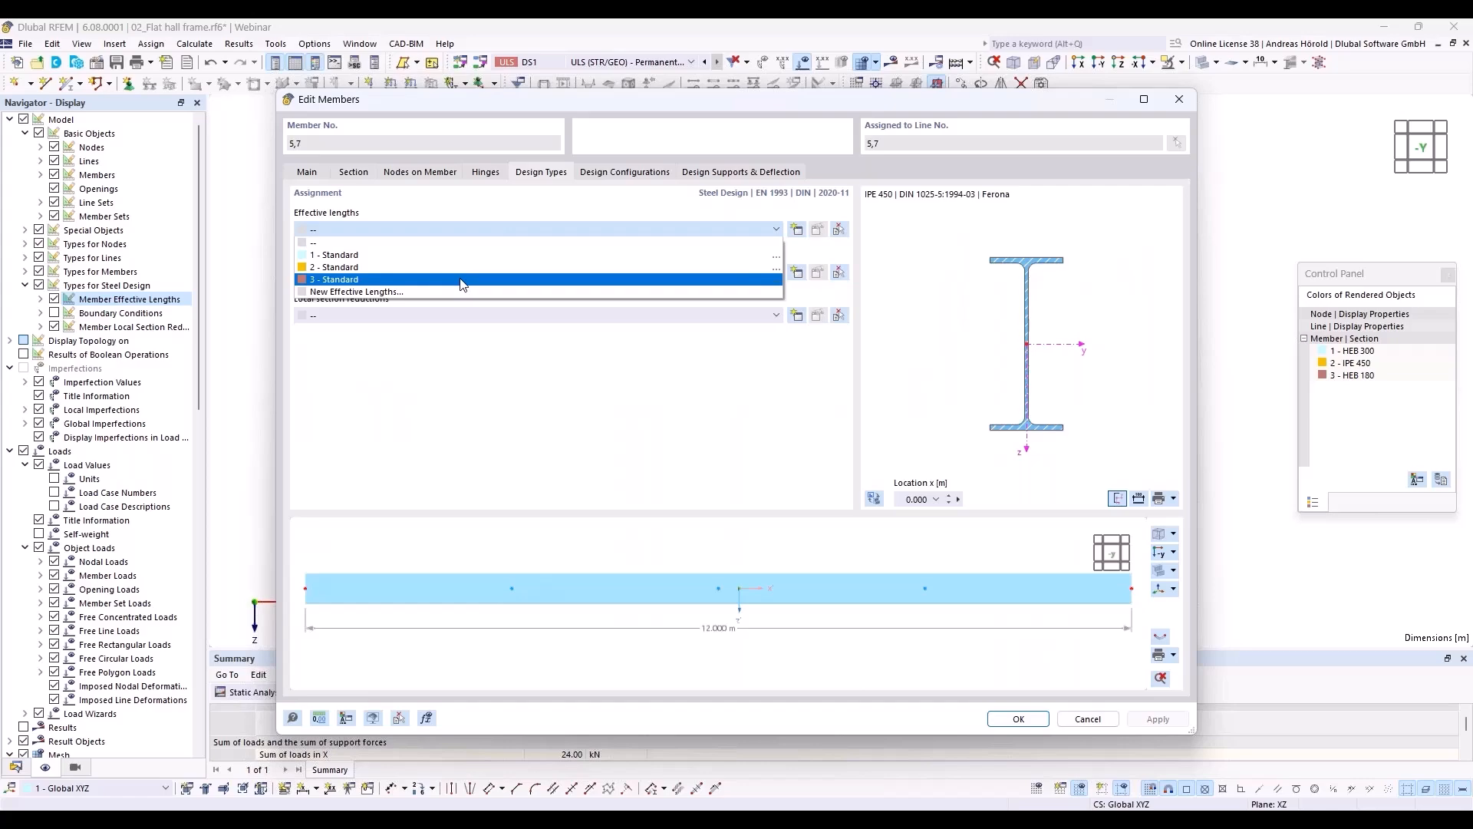
click(461, 280)
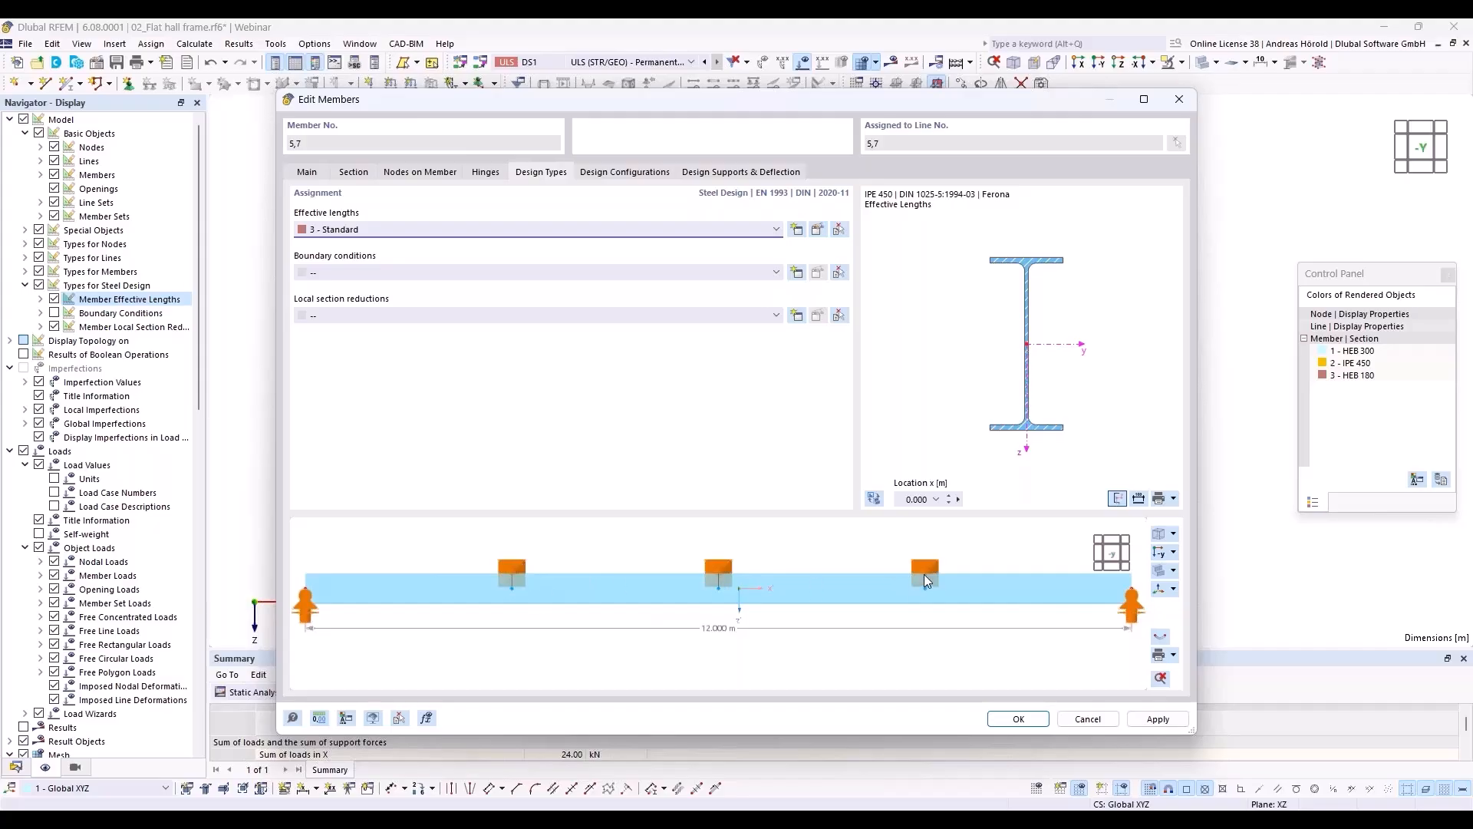
click(1019, 719)
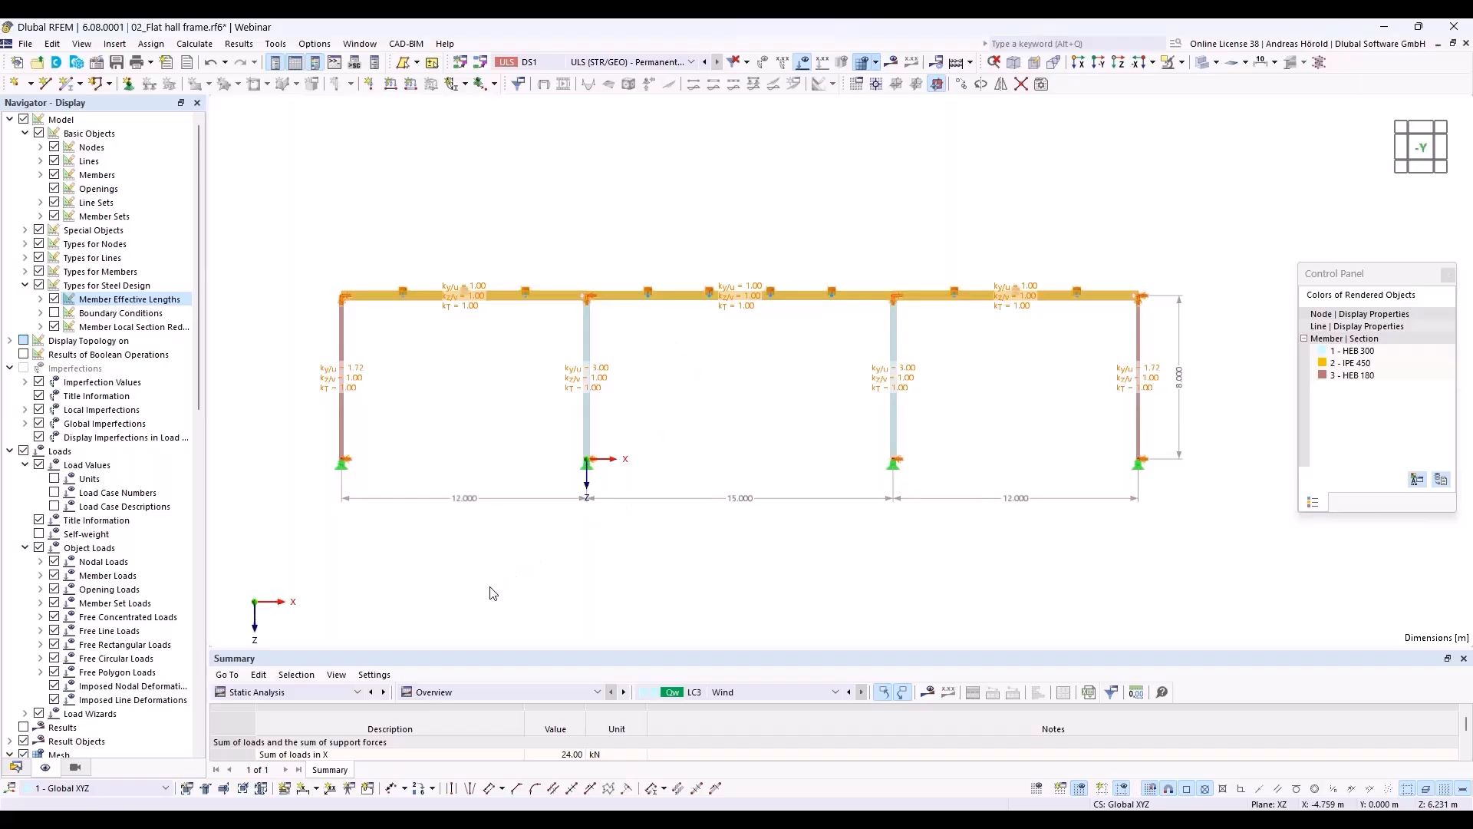
- Run the steel design calculation and enlarge the table of design ratios on members
click(325, 692)
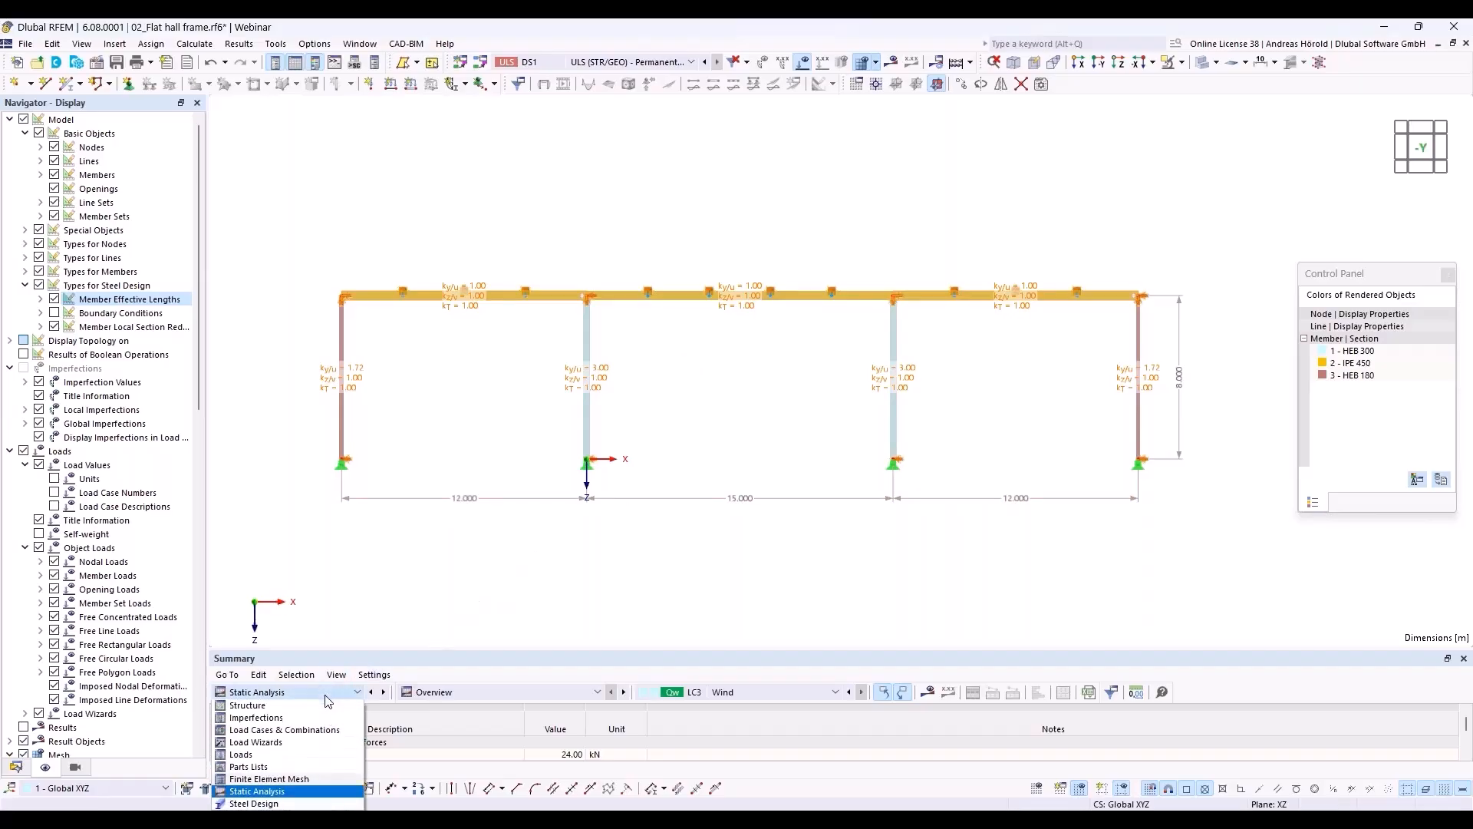
click(257, 803)
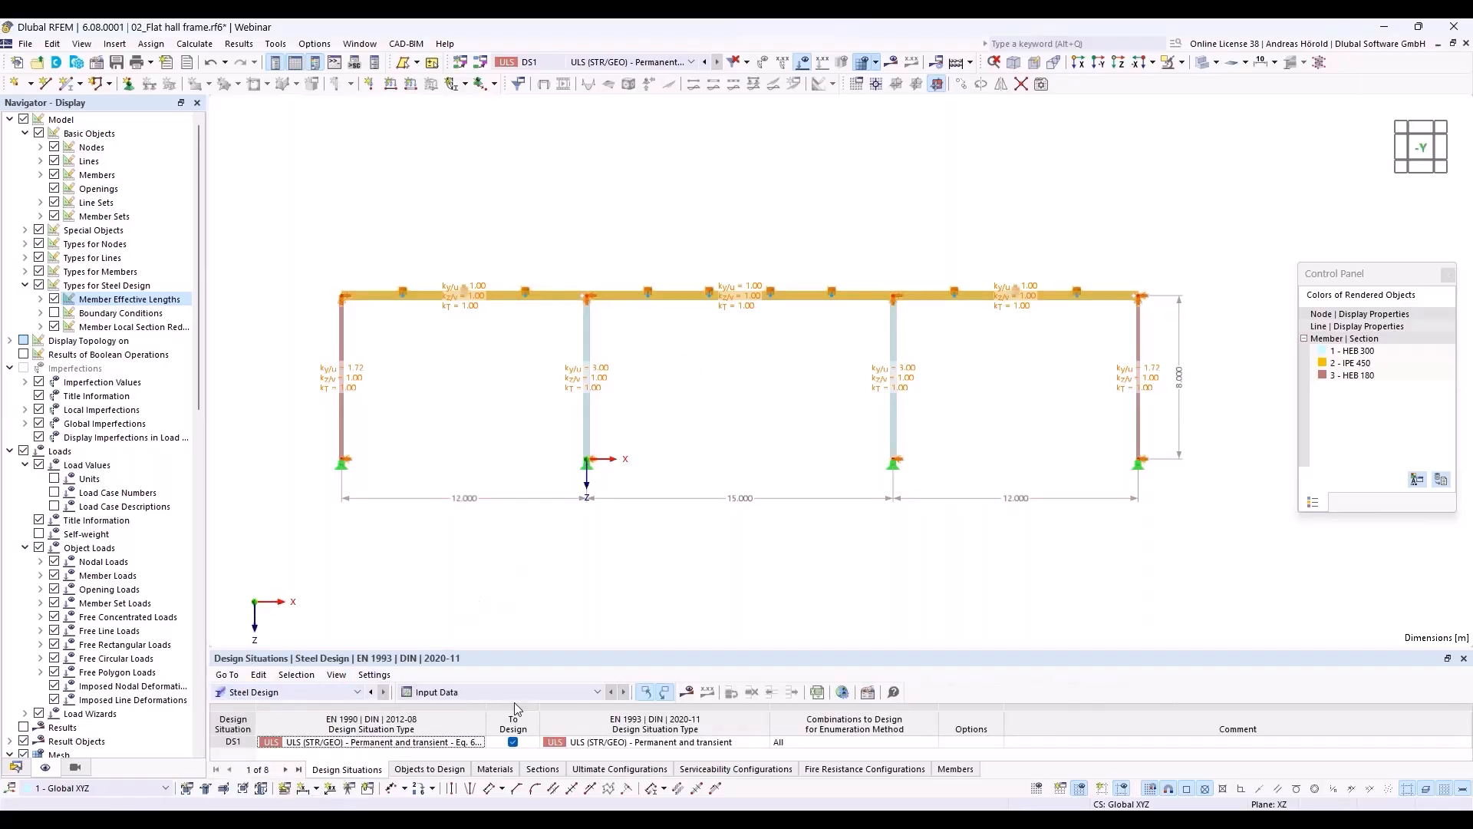
click(687, 692)
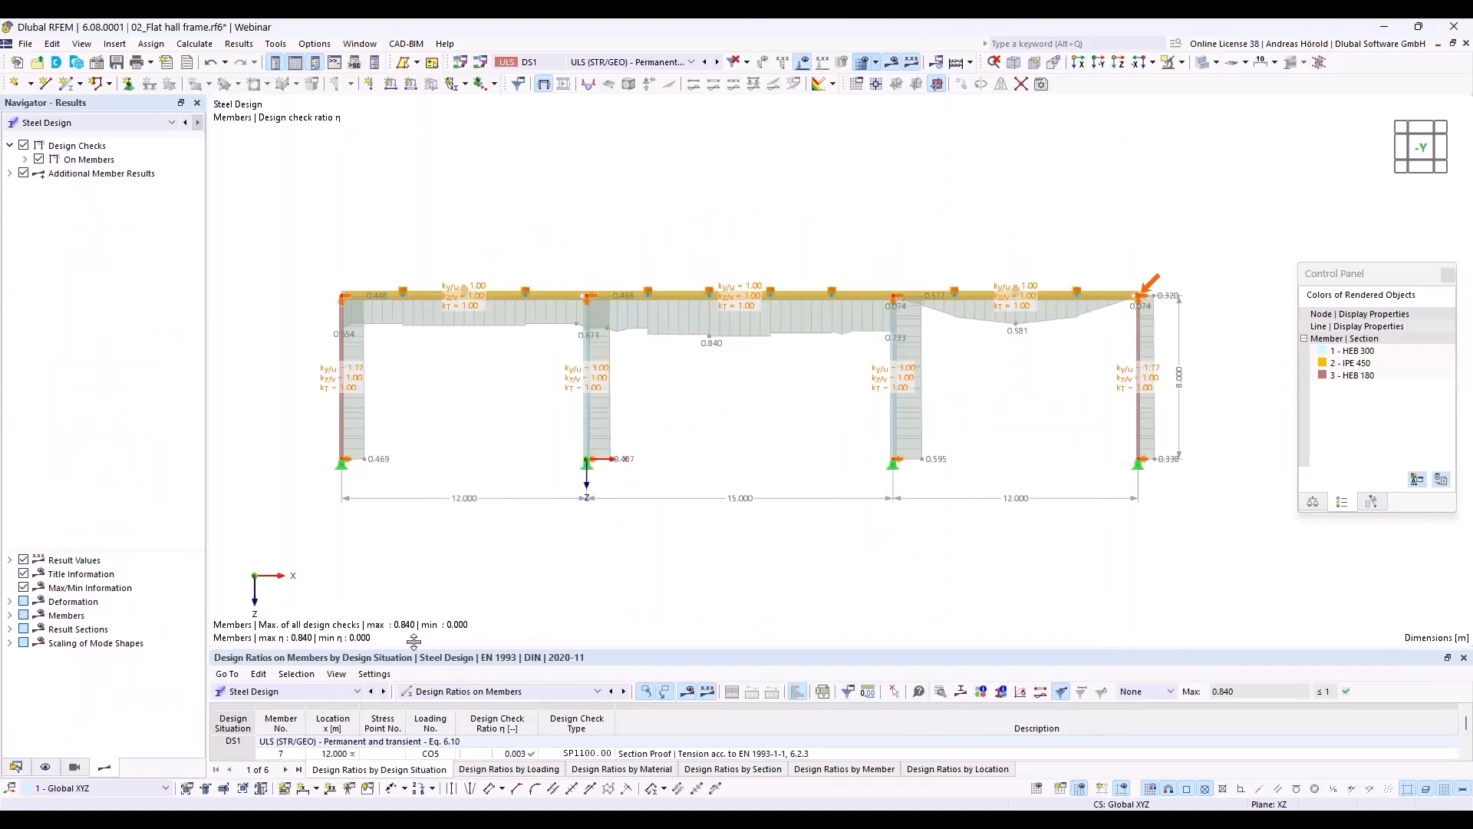
drag(418, 651, 435, 493)
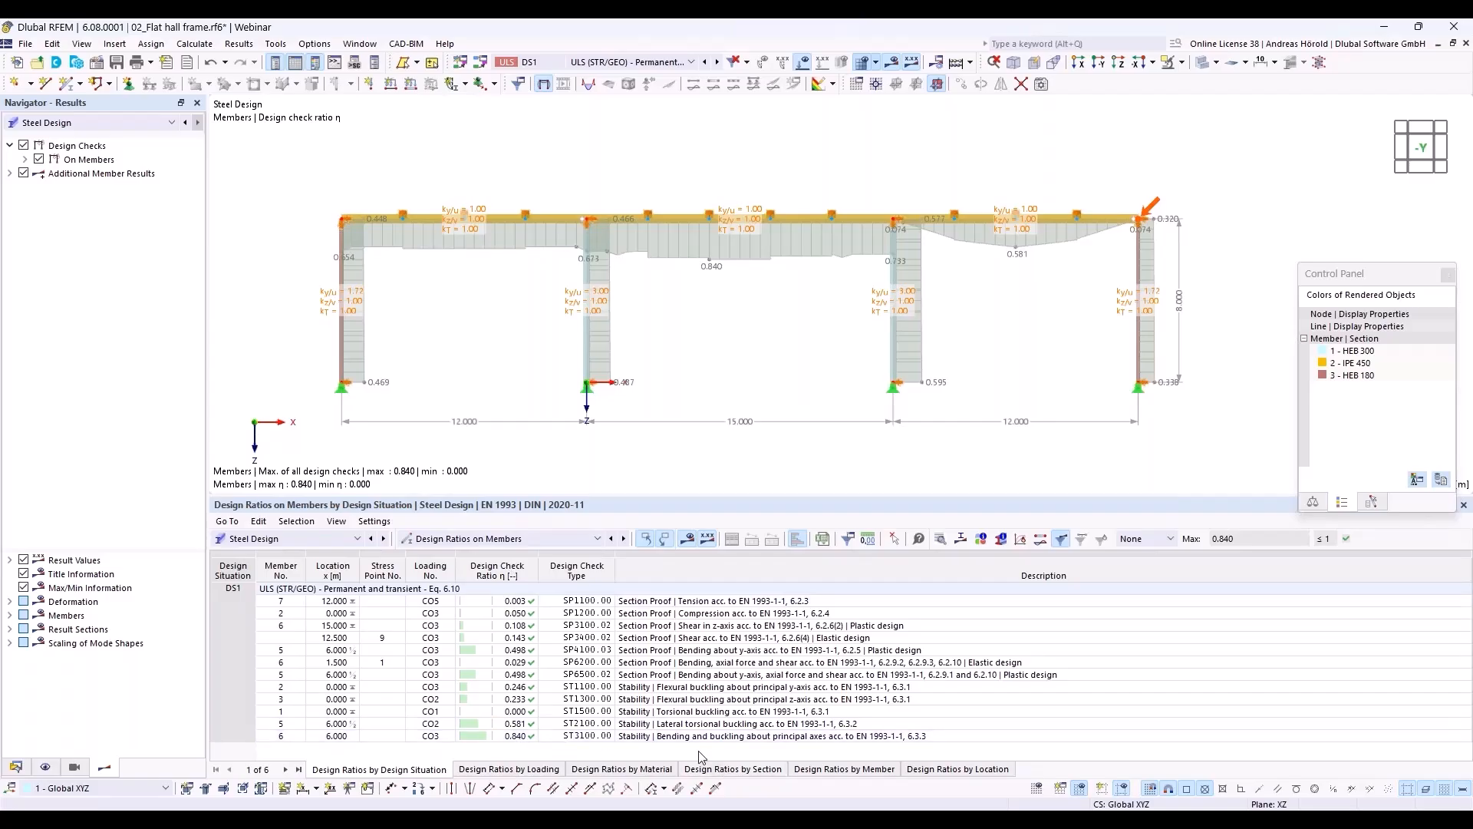
- Examine the design check details of stability check ST3100, bending and buckling about principal axes, for member 6, including the formulas
click(814, 741)
double_click(814, 736)
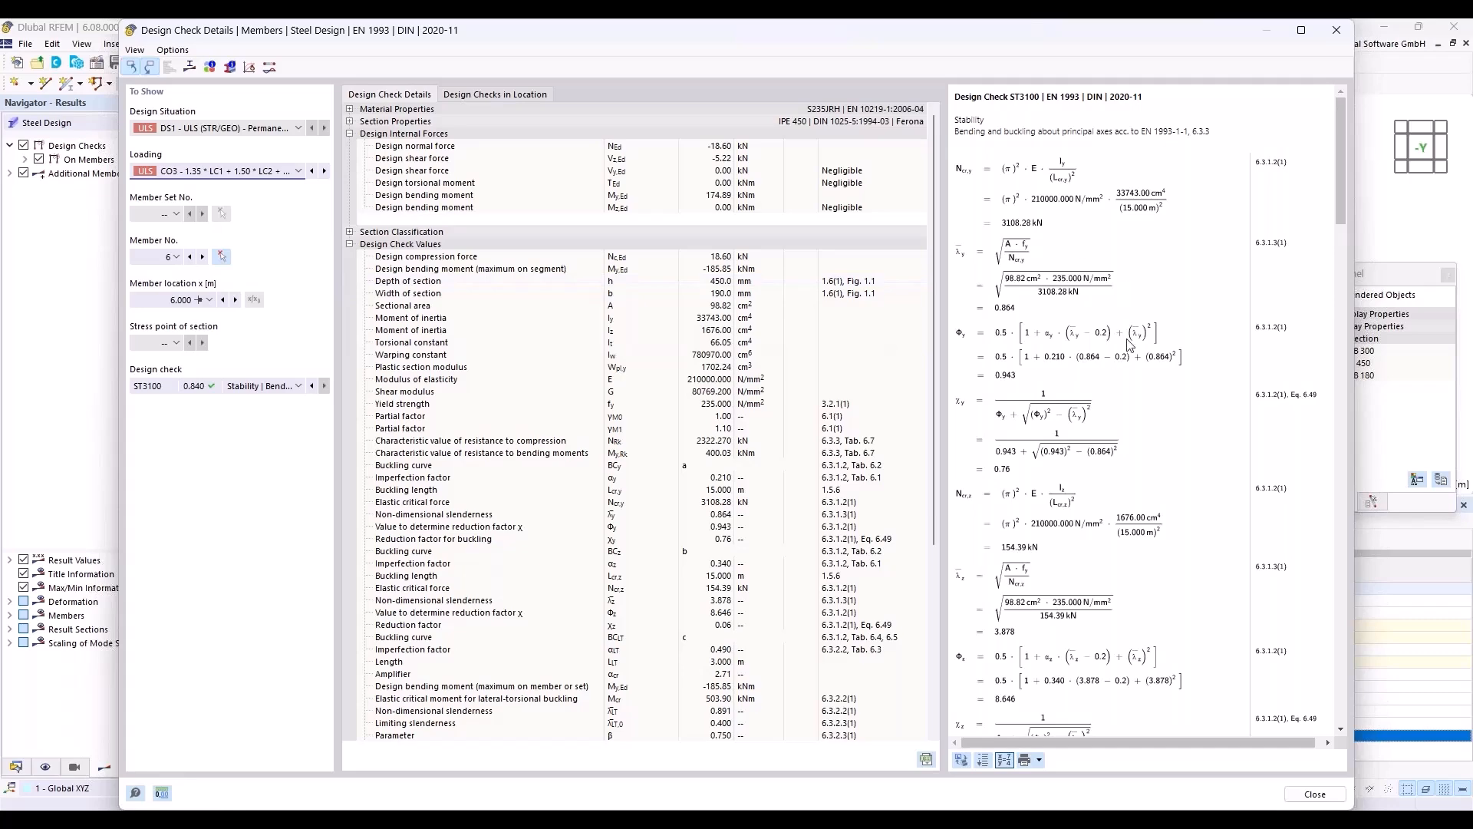
drag(1341, 186, 1365, 481)
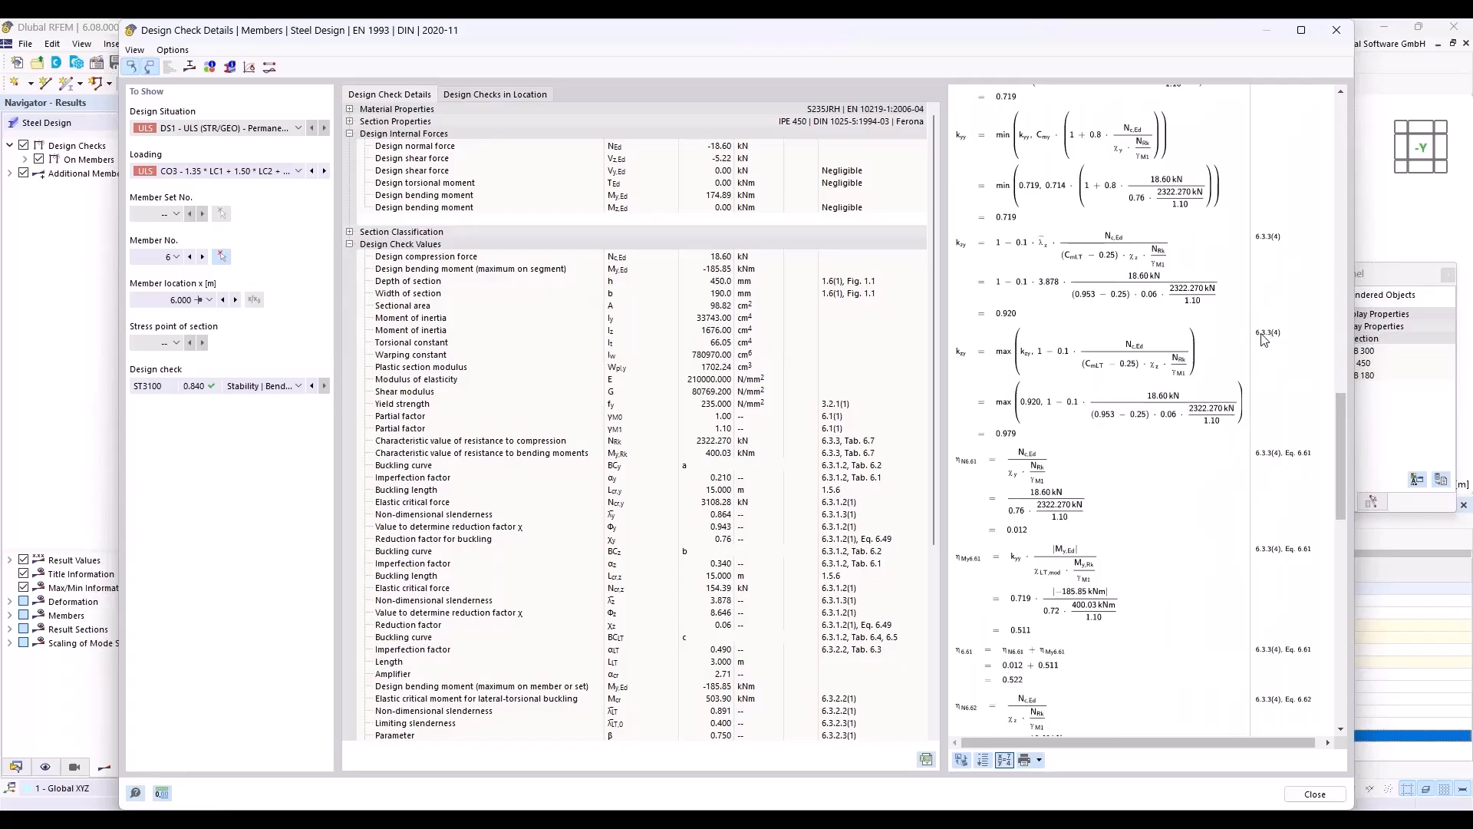
drag(1339, 393, 1398, 356)
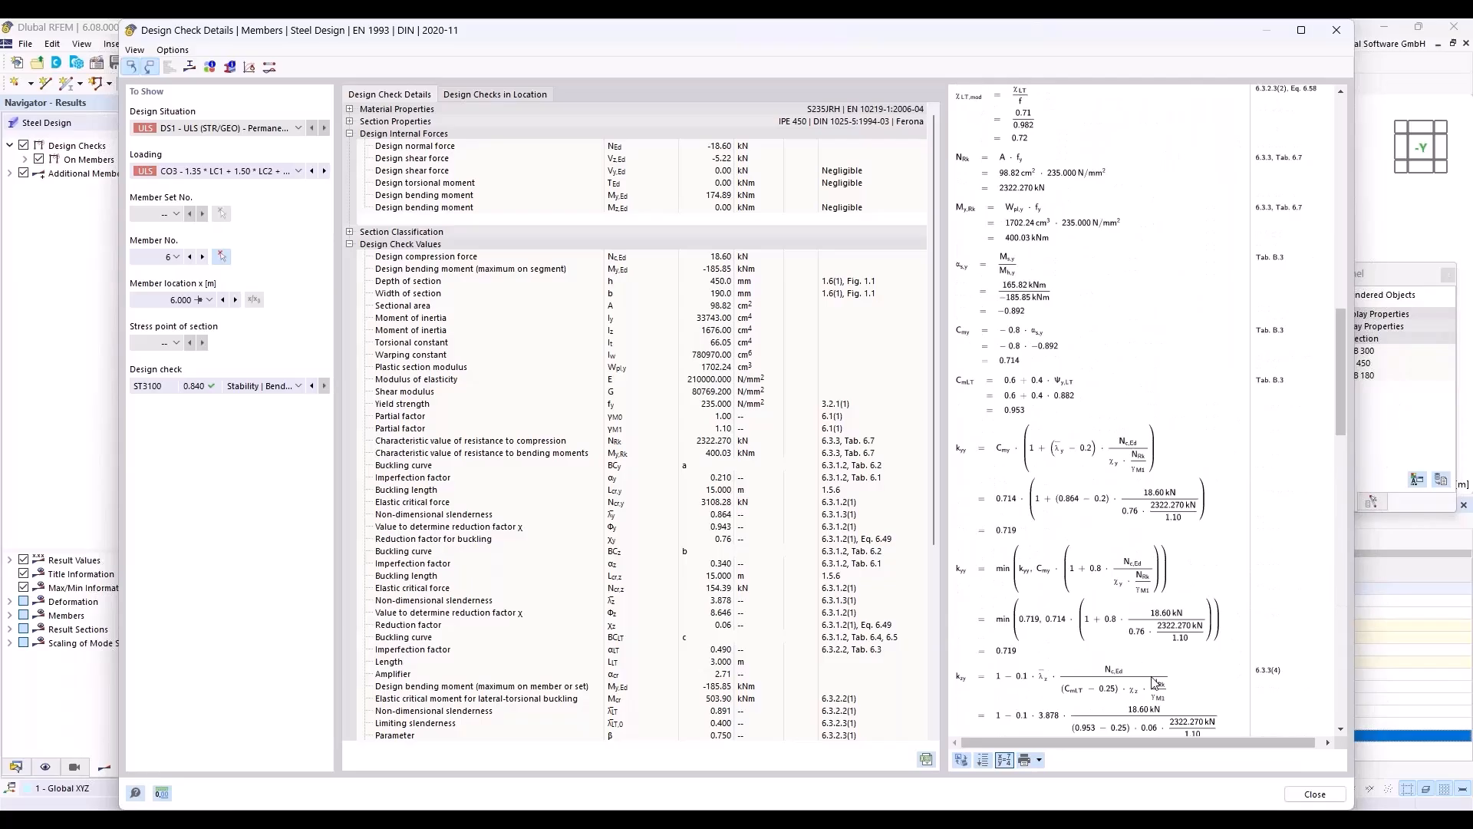
click(1315, 794)
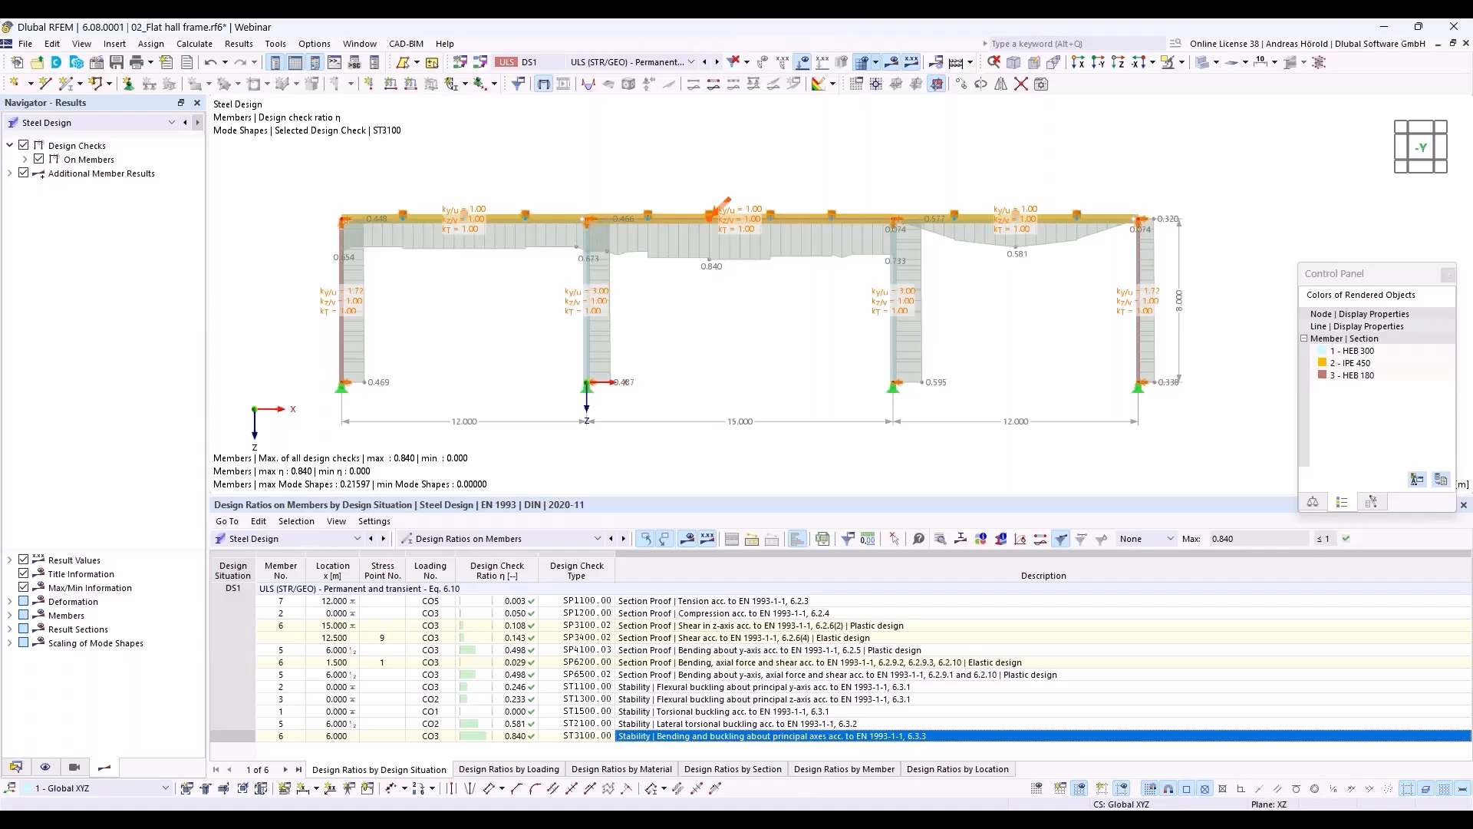
- Switch to the PowerPoint slide show and read the Flat Hall Frame information and tasks
mouse_move(604, 805)
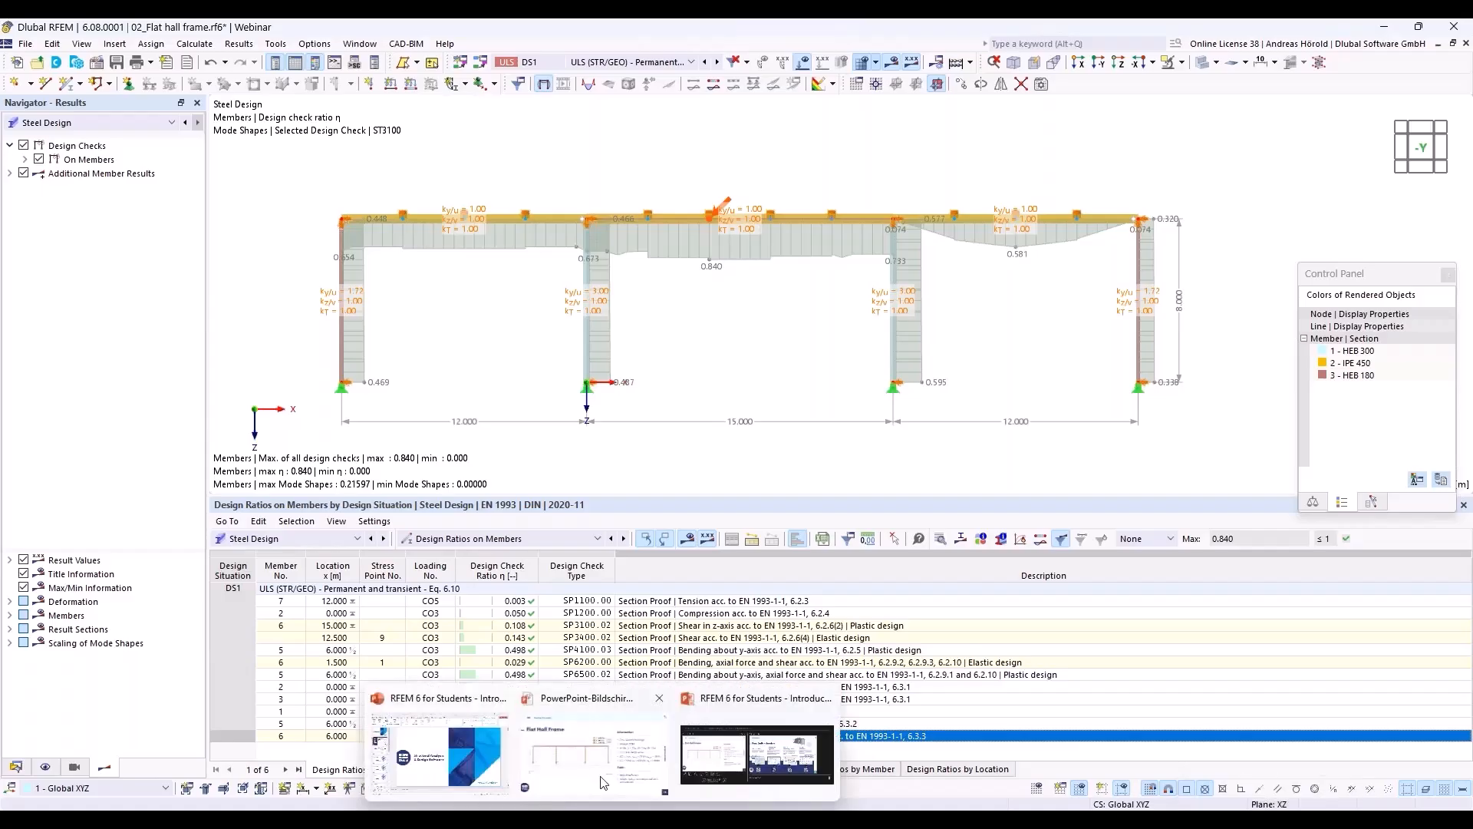
click(604, 775)
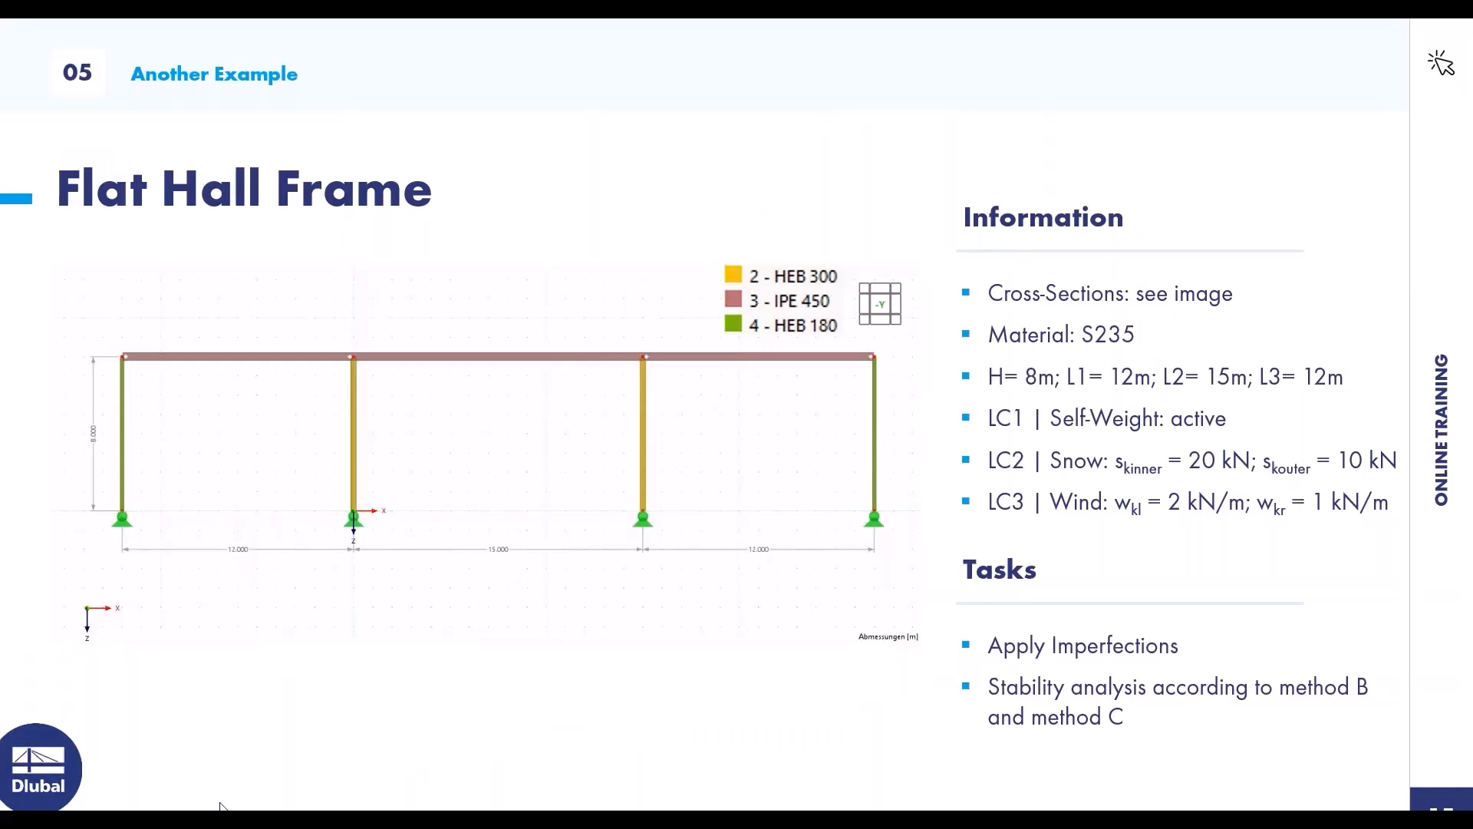
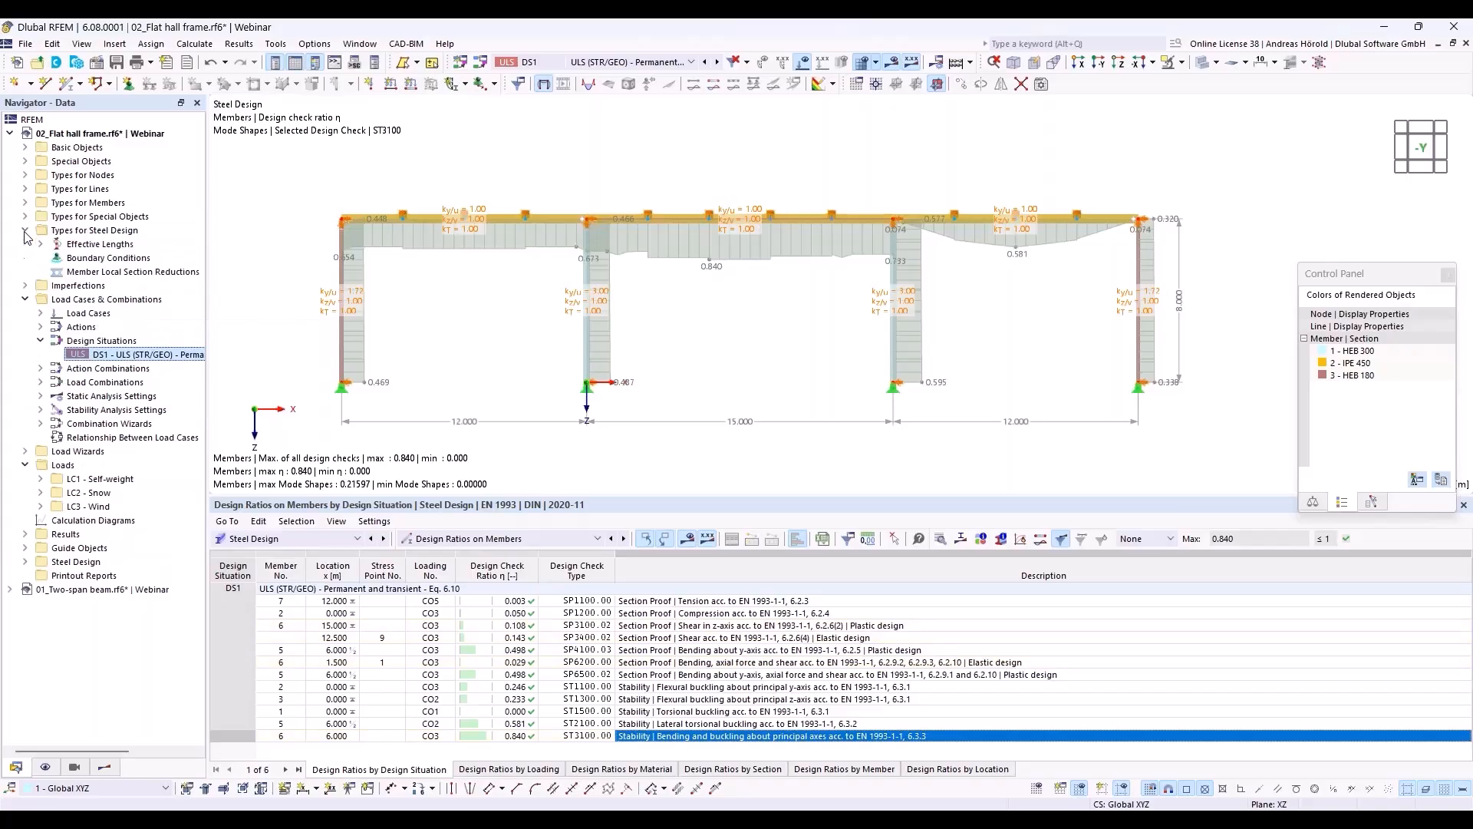
- Save the model without results as 02_Hall frame without imperfections_finished.rf6 in the Webinar folder, replacing the existing file
click(40, 244)
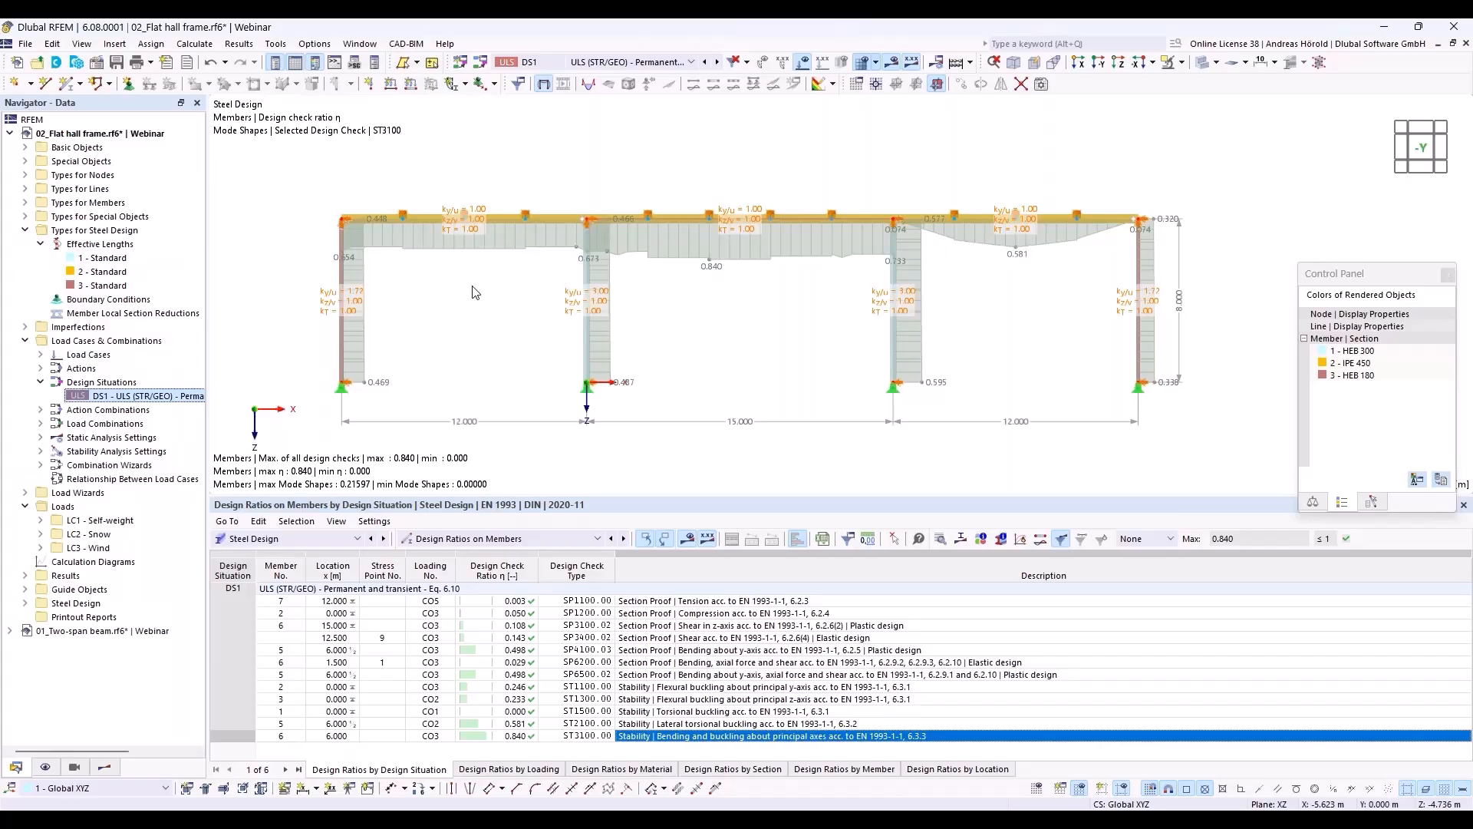
click(25, 45)
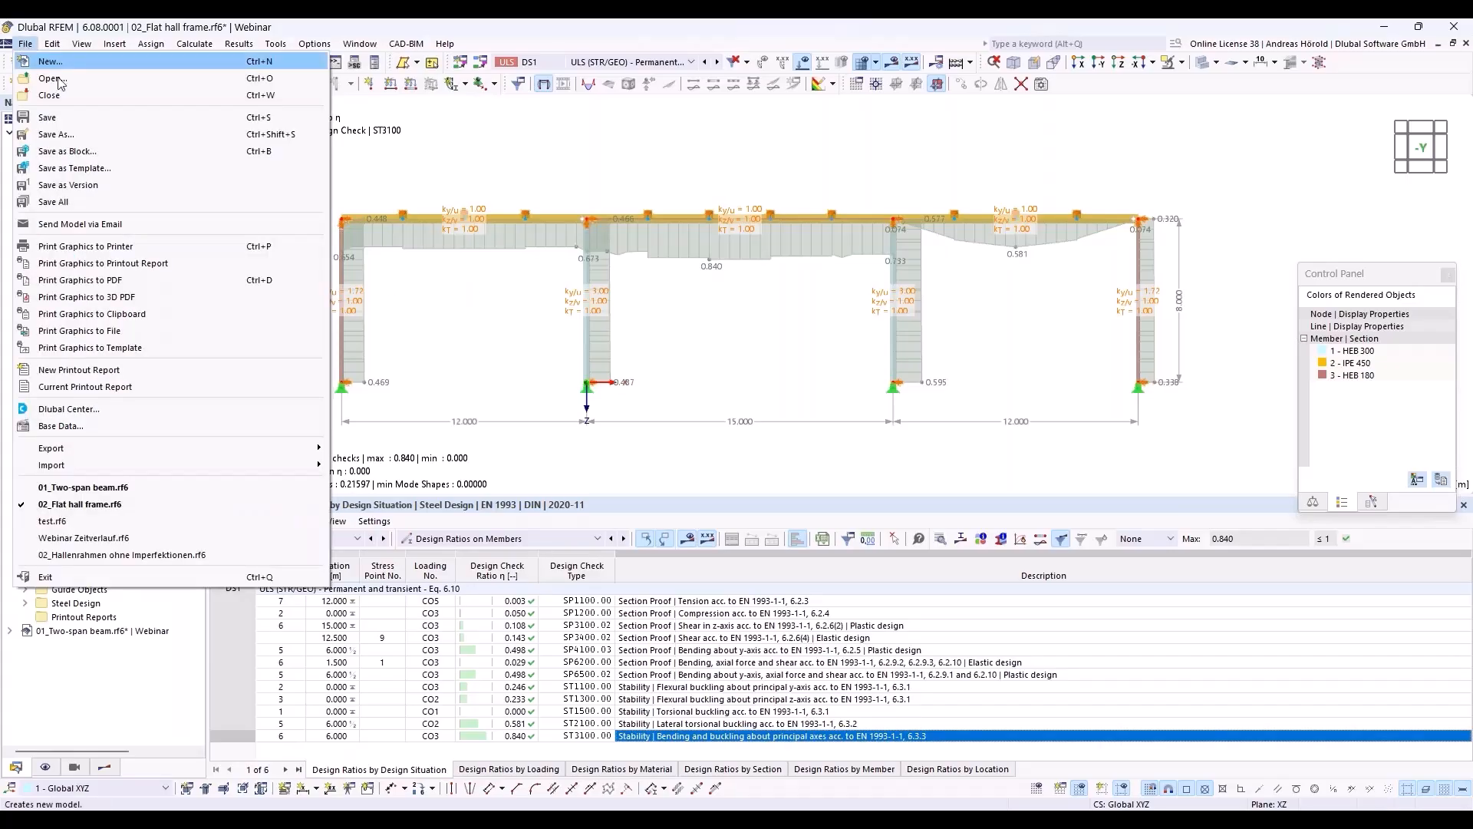
click(89, 135)
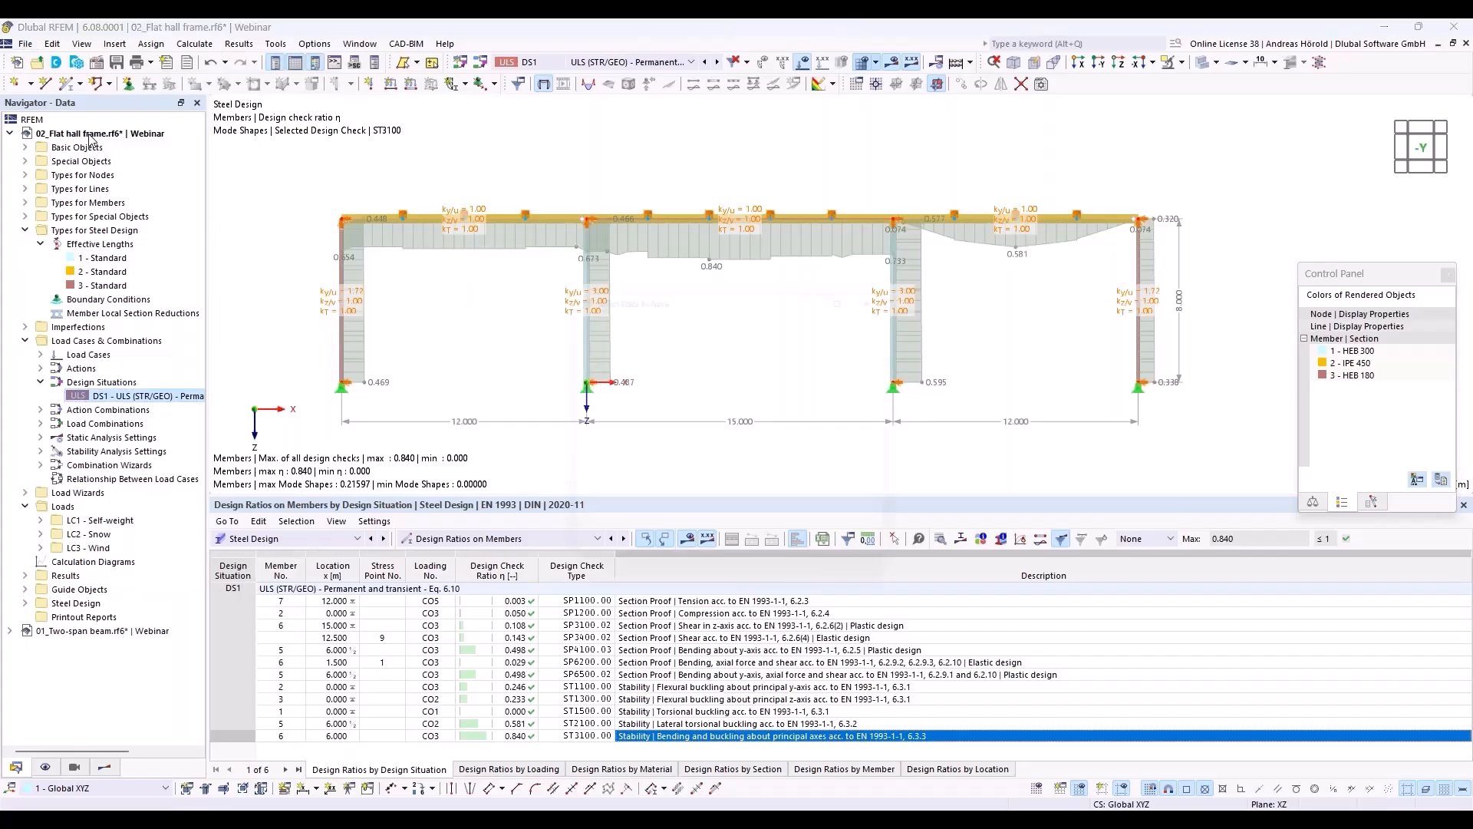
click(604, 371)
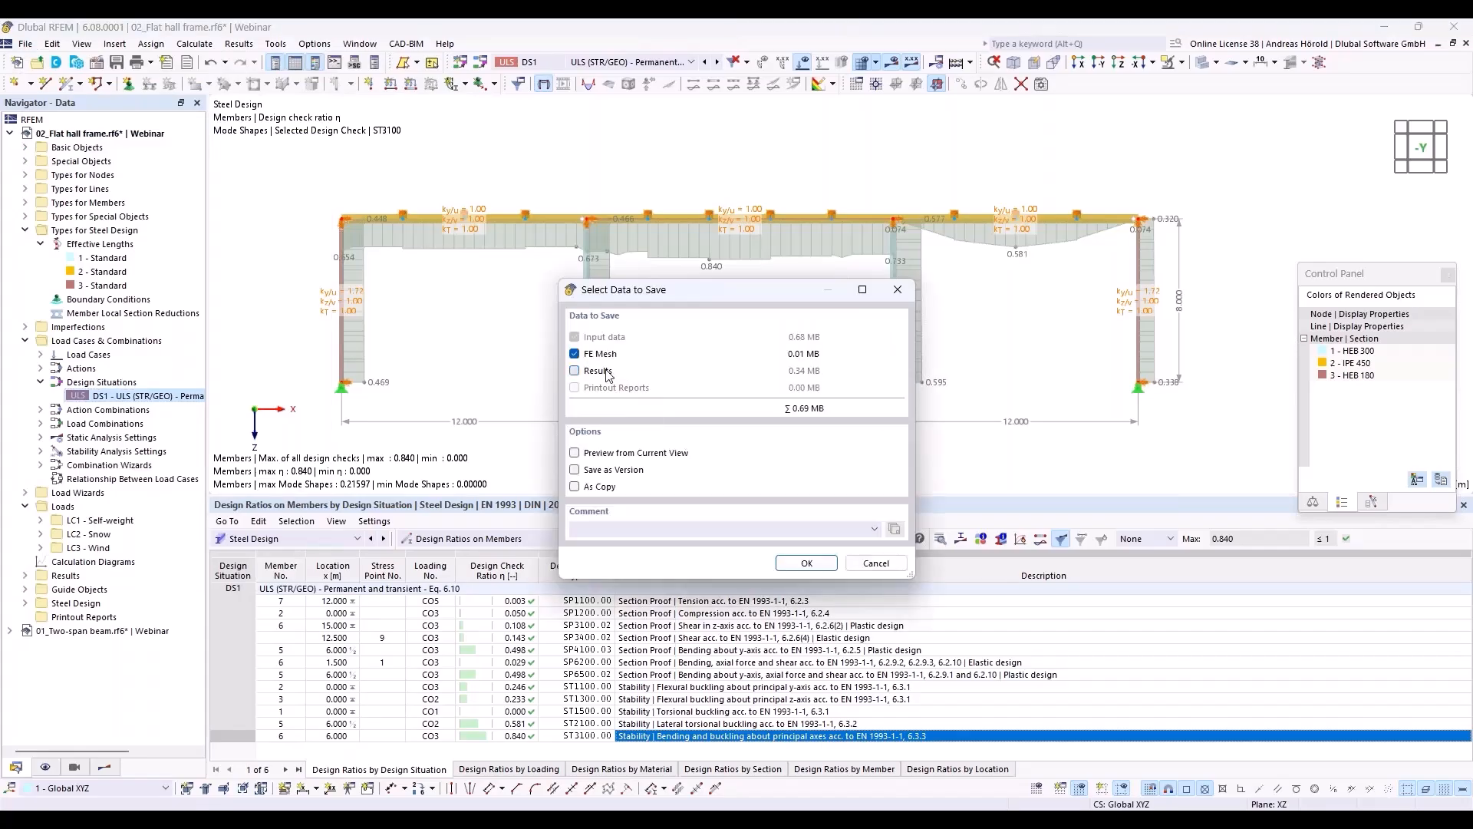
click(806, 563)
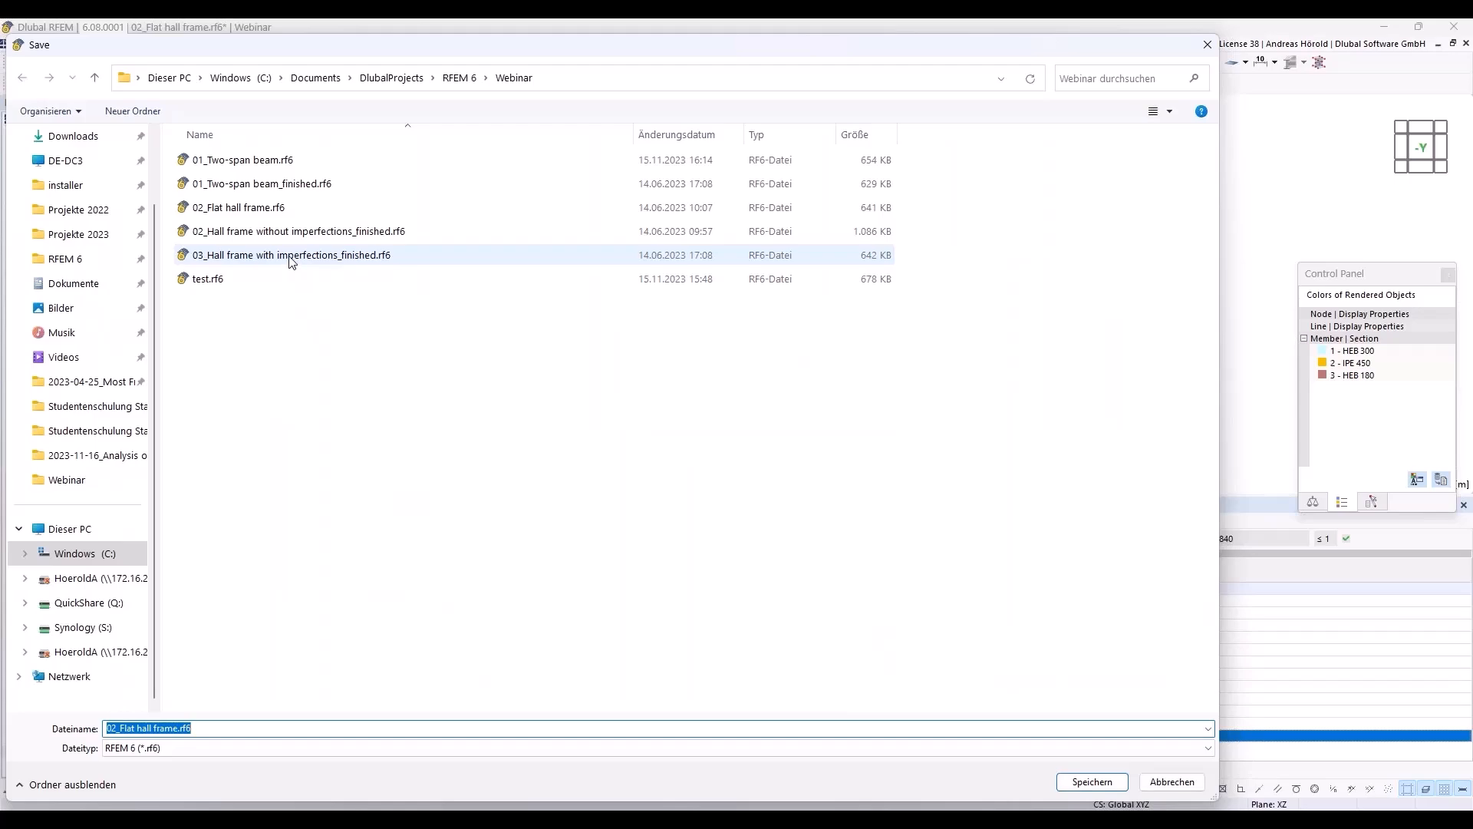
click(307, 236)
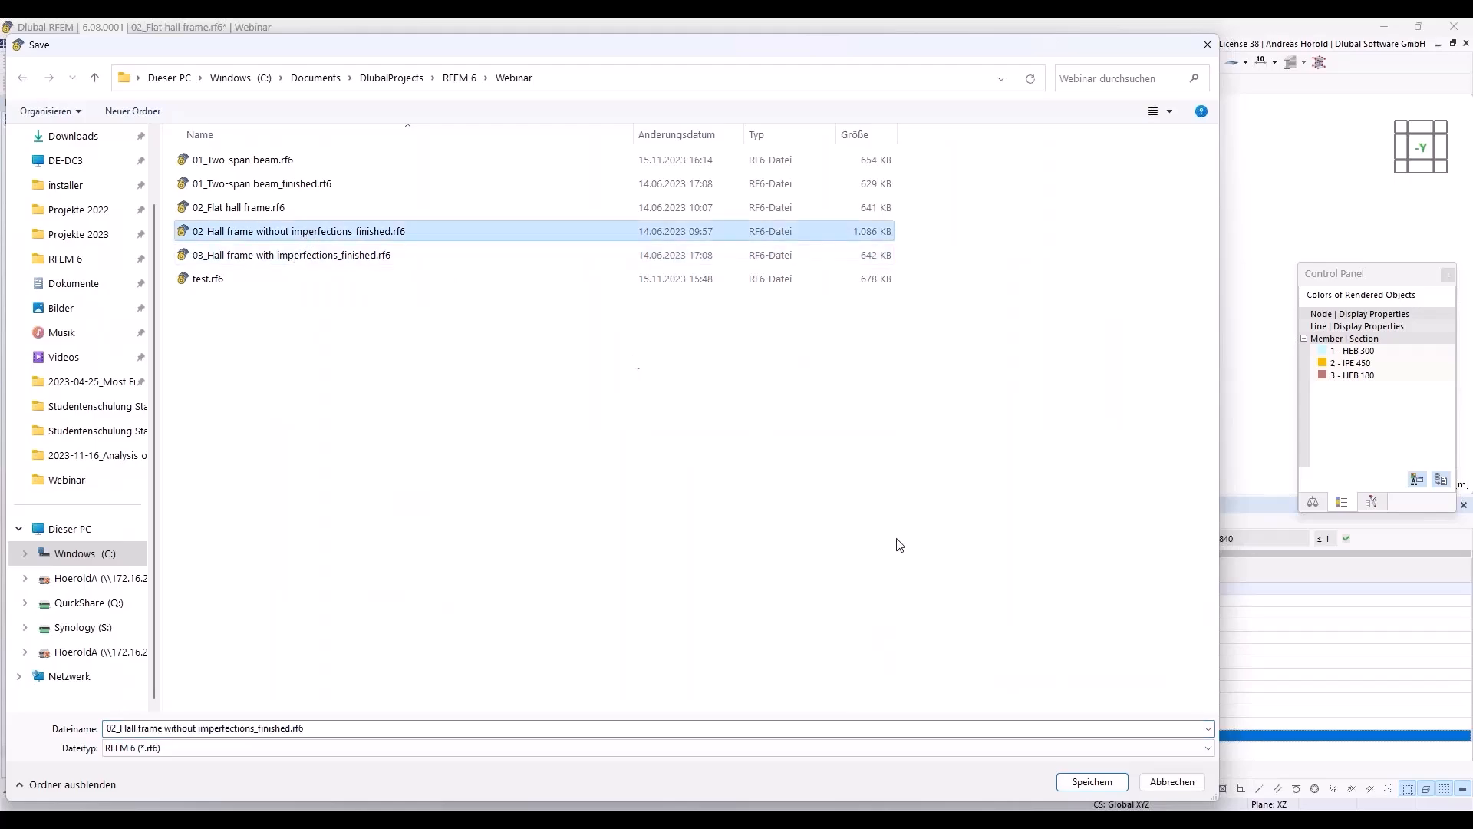
click(1102, 778)
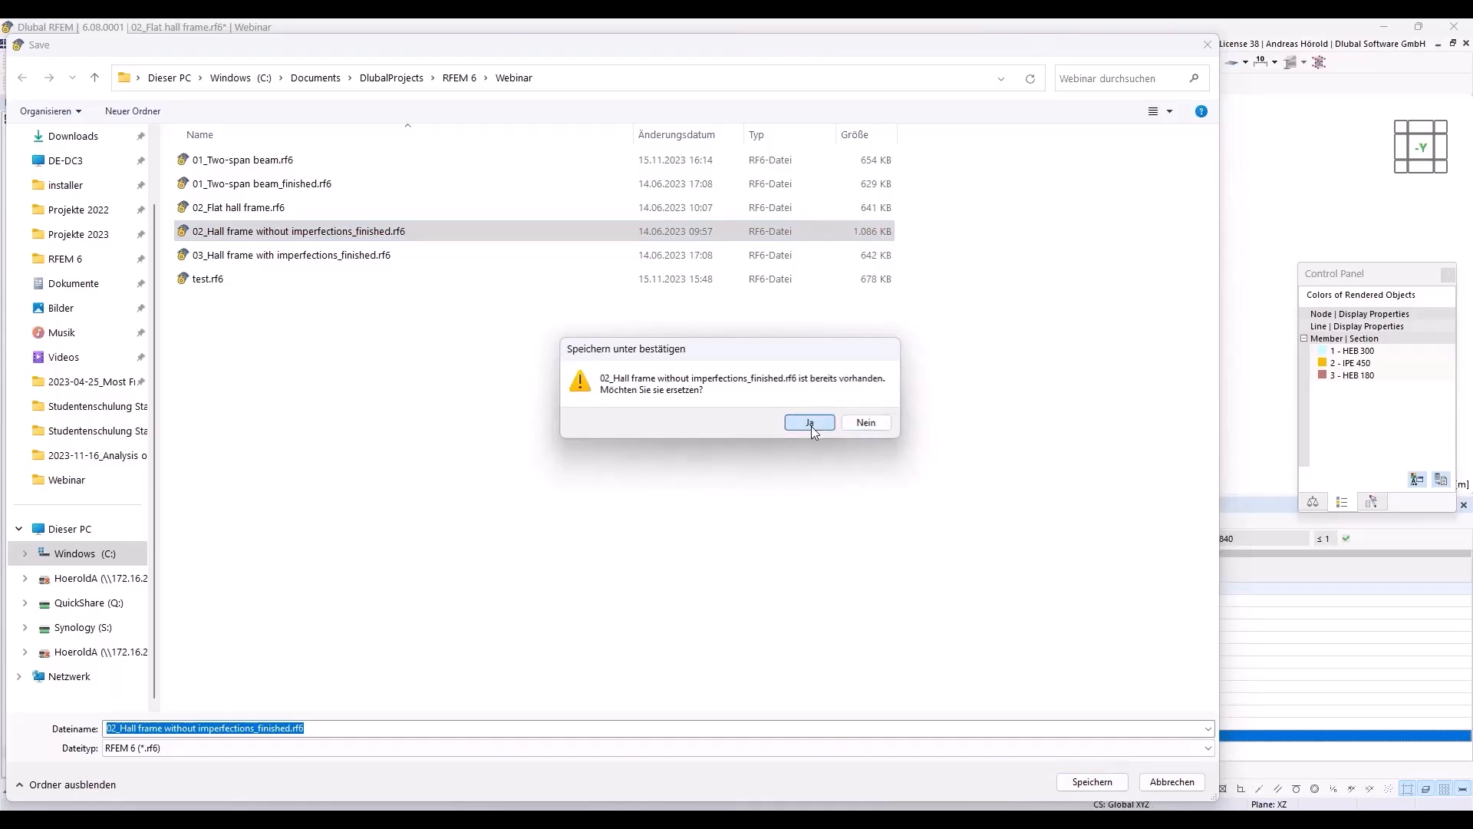
click(812, 424)
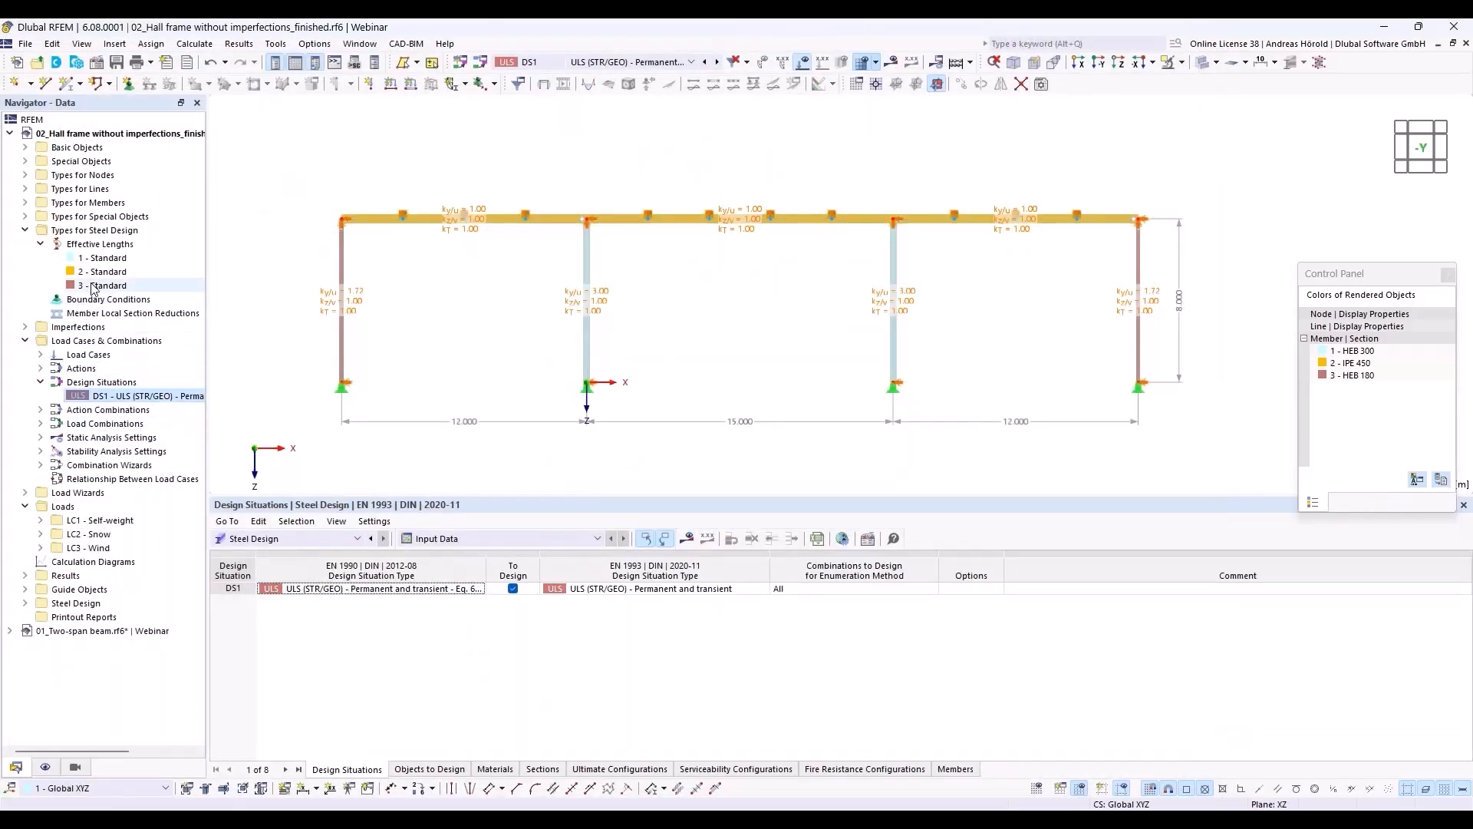
- Delete effective lengths 1 and 2 from the steel design types
click(108, 258)
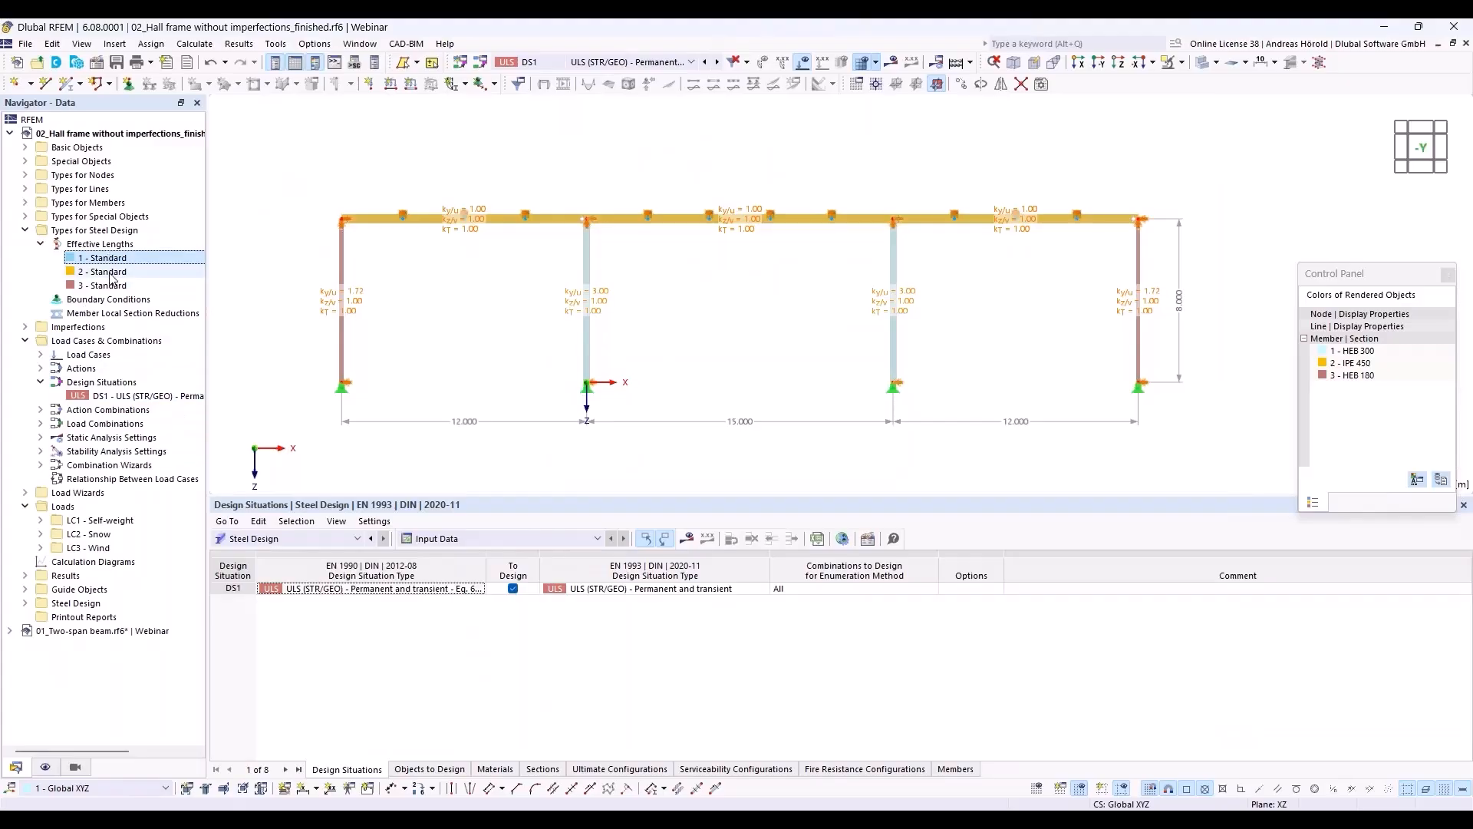
ctrl+click(118, 272)
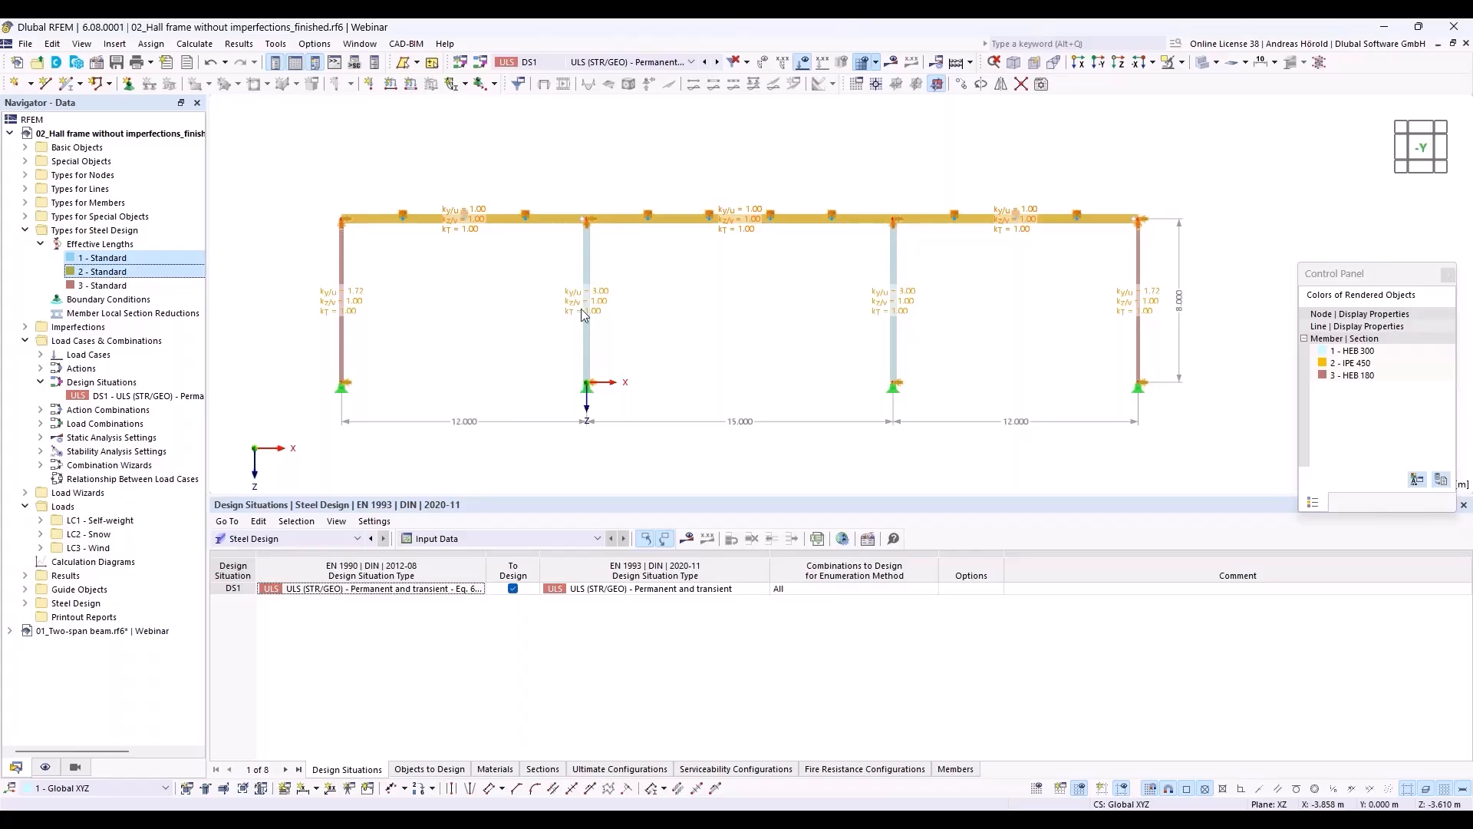
right_click(150, 259)
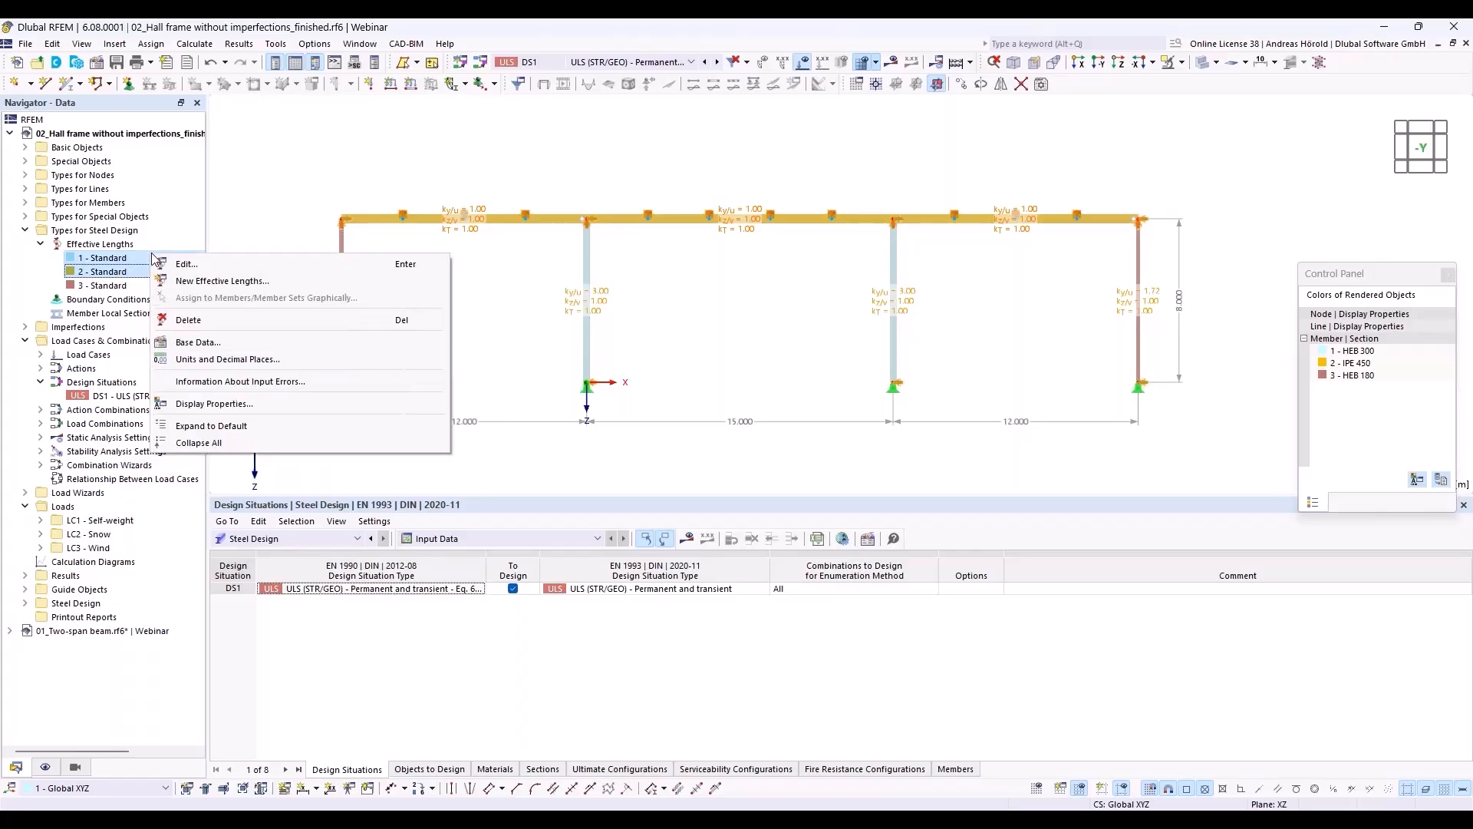
click(211, 276)
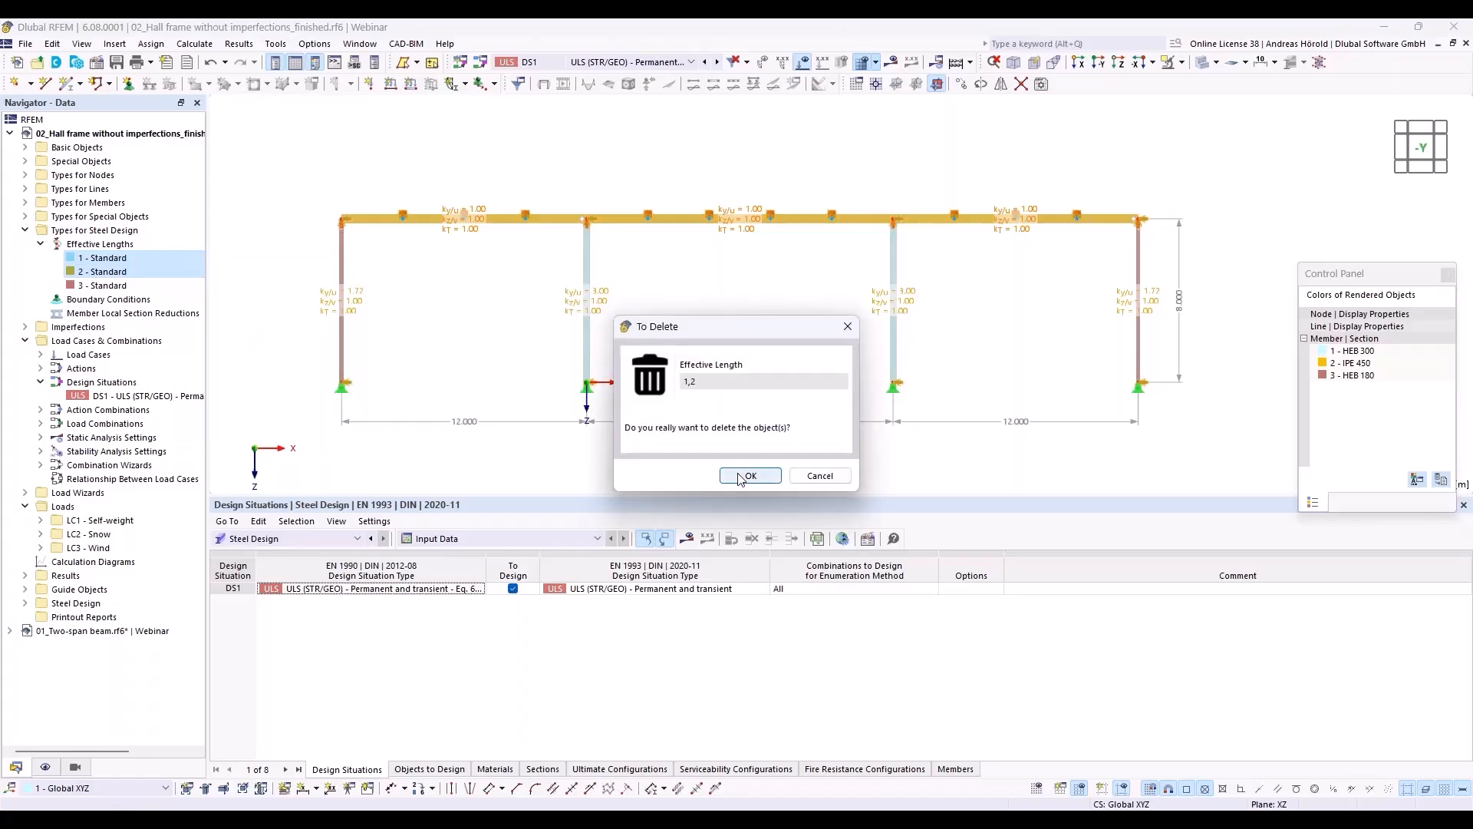
click(750, 475)
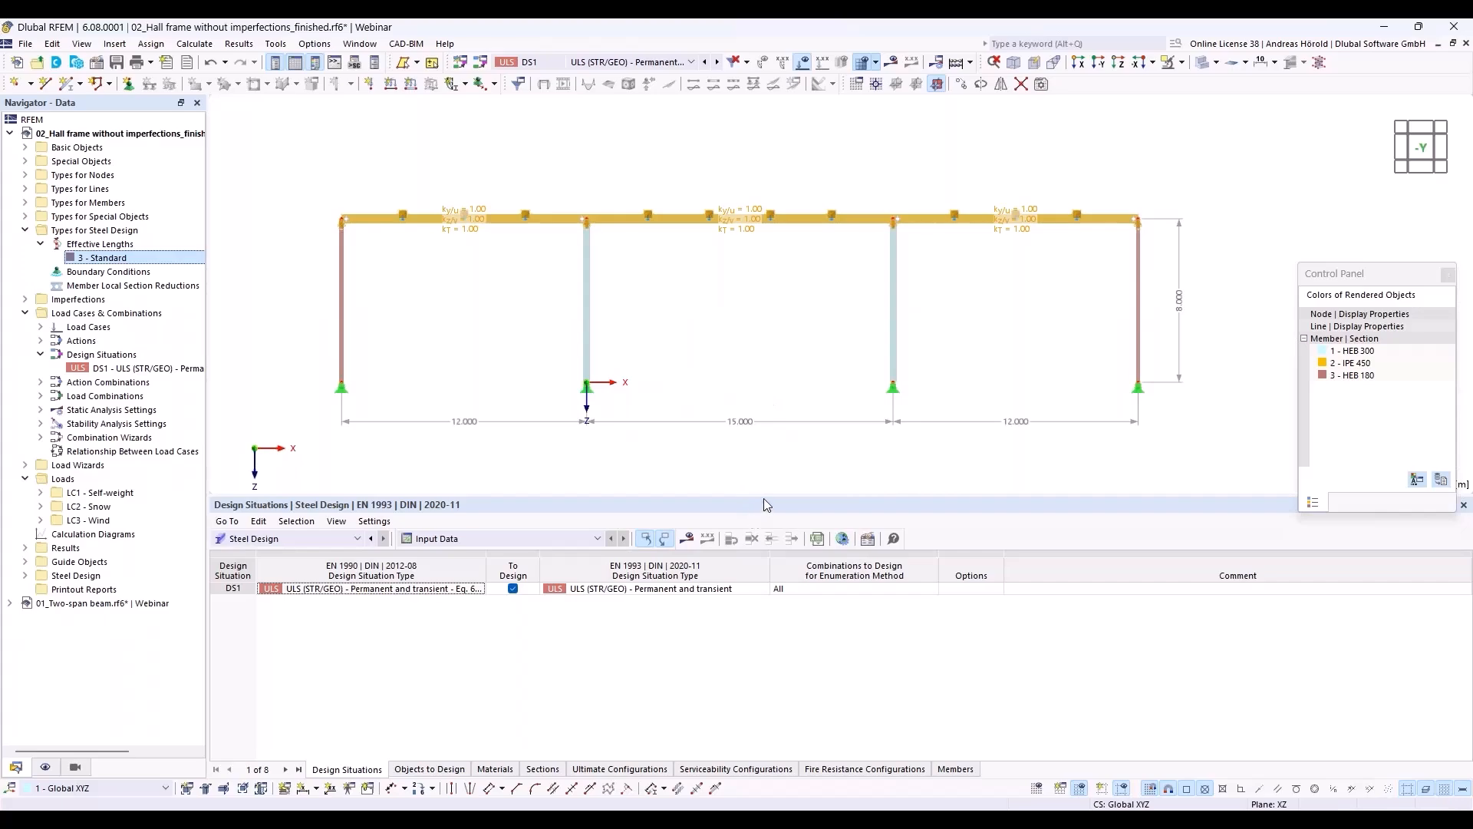
- Create a local imperfection case named Imp. x for the hall frame
drag(766, 499, 766, 654)
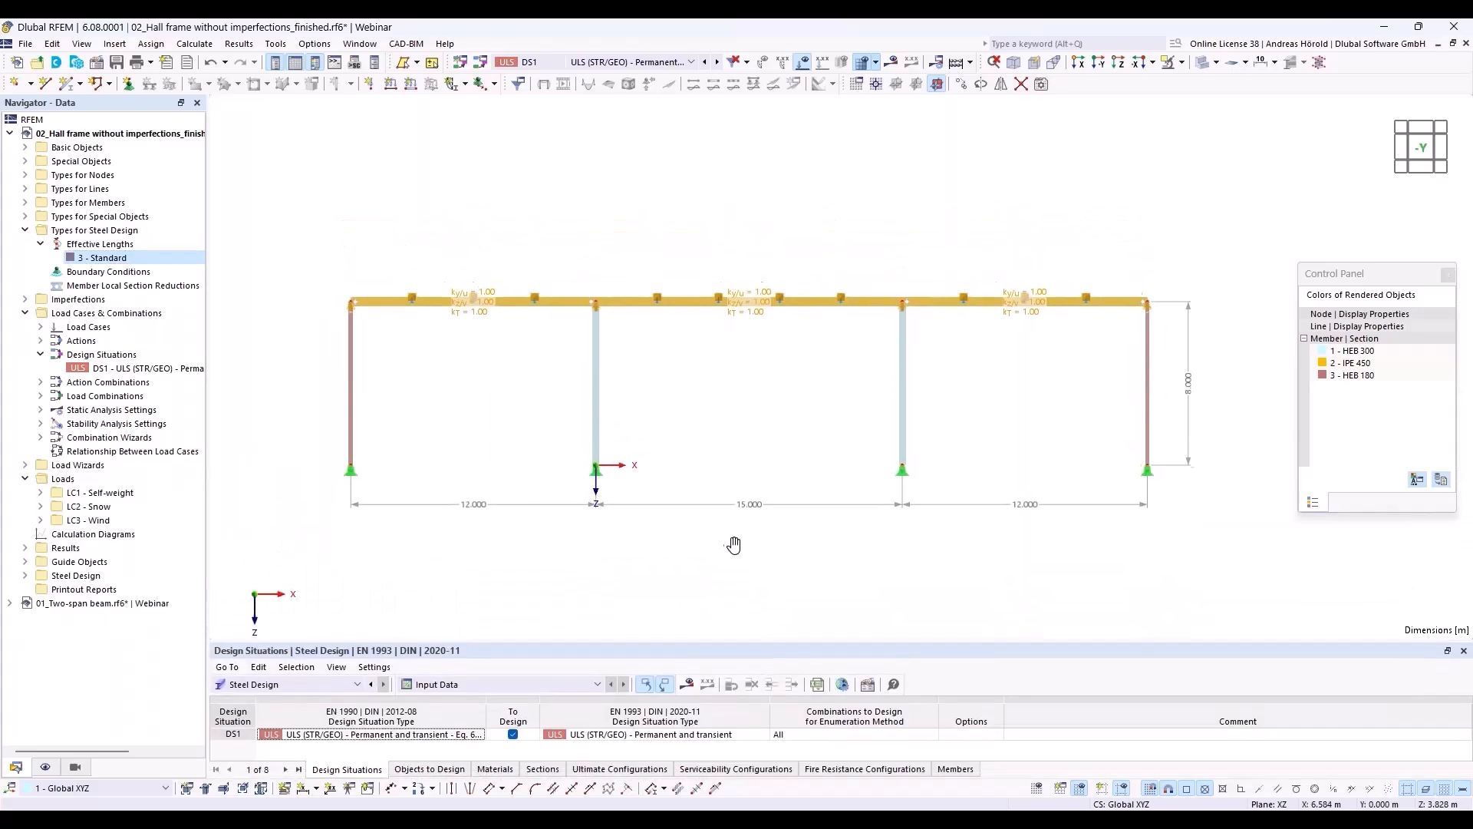
scroll(735, 547, down, 1)
mouse_move(731, 547)
middle_down()
mouse_move(665, 546)
mouse_move(706, 539)
middle_up()
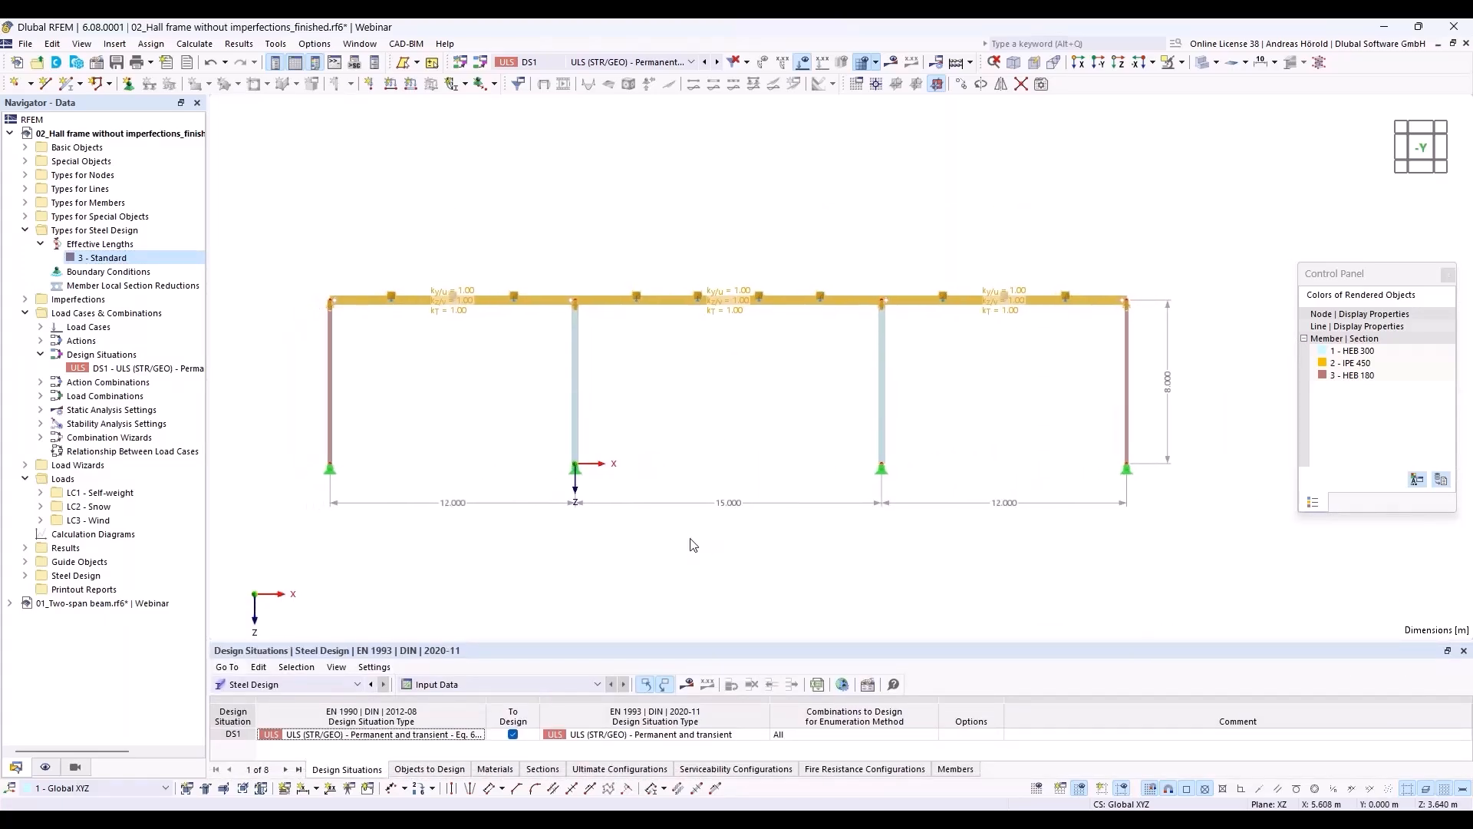
click(451, 84)
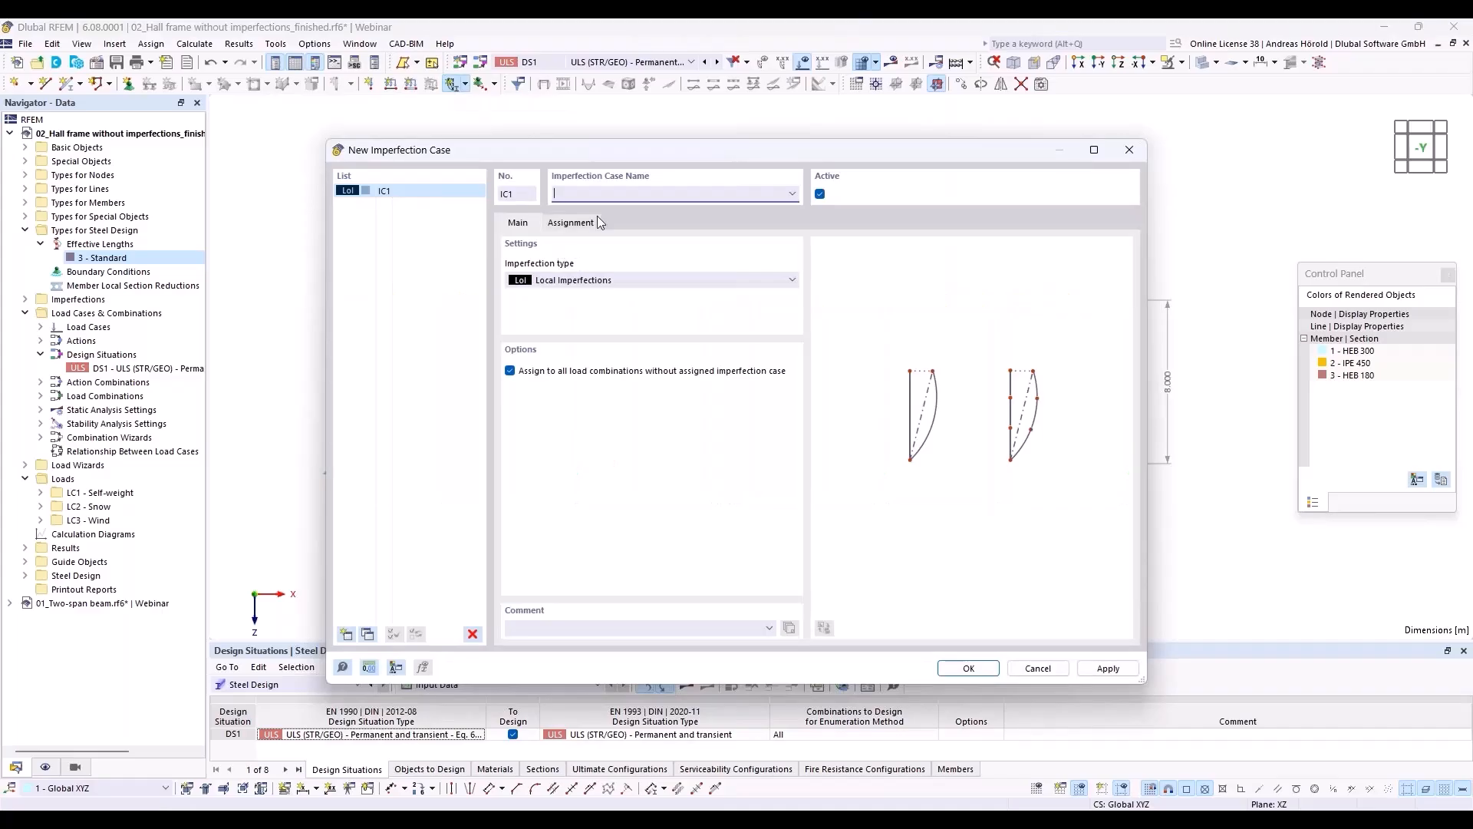
text(Impo)
click(969, 666)
click(968, 667)
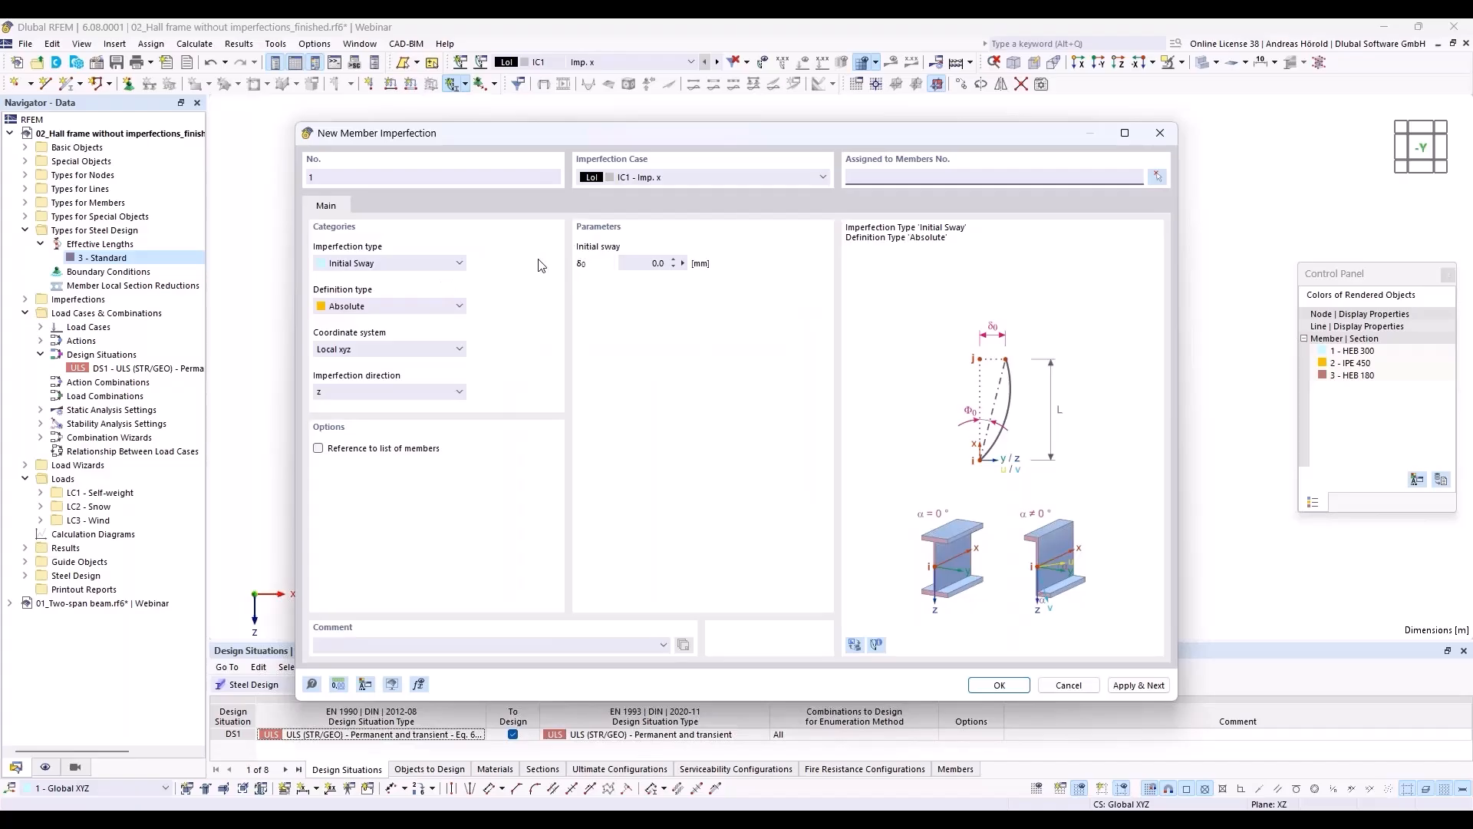
- Define the new member imperfection as an initial sway according to EN 1993-1-1 in the local z direction
click(394, 266)
click(394, 266)
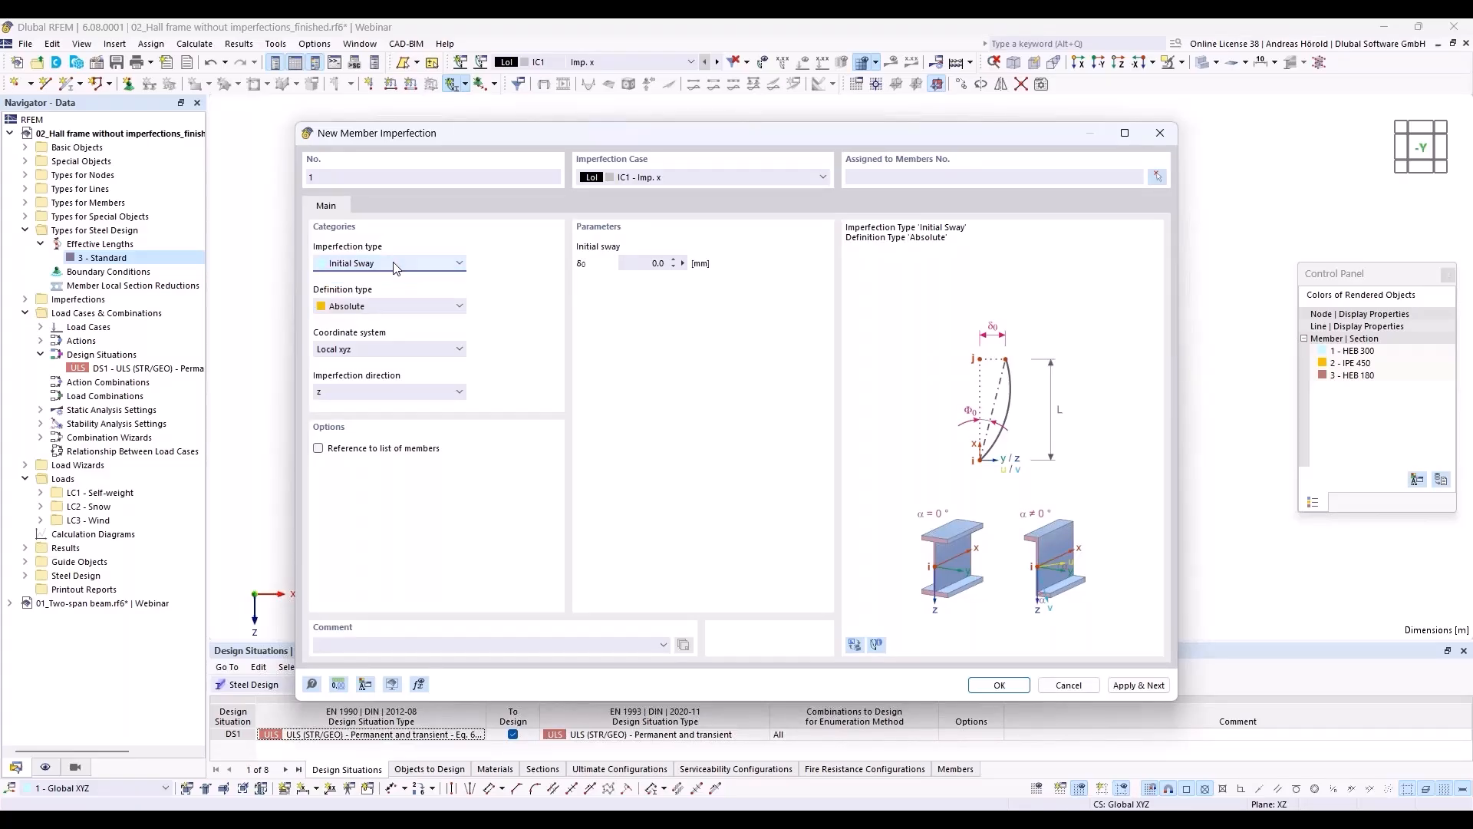
click(405, 307)
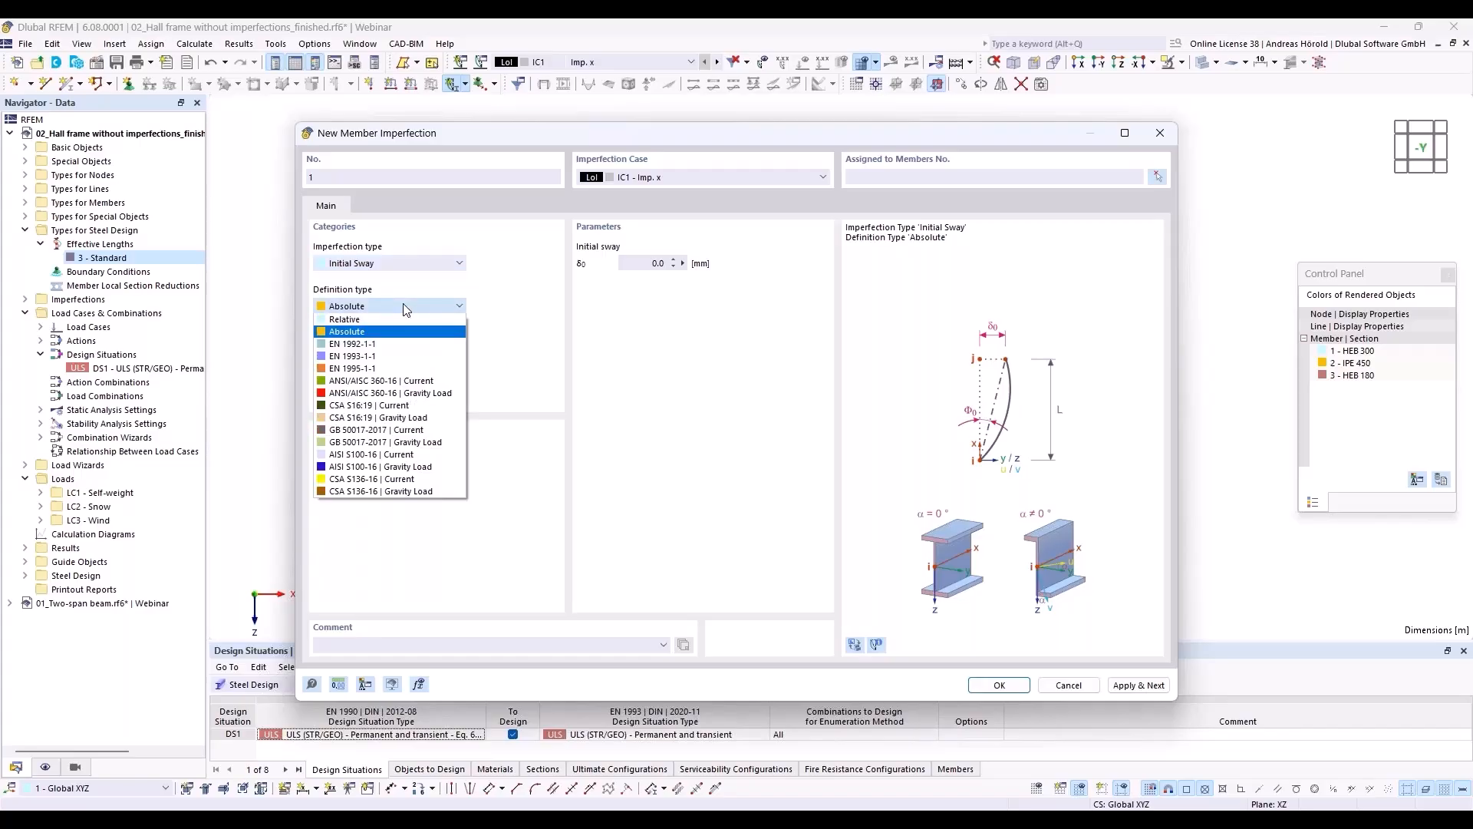
click(409, 356)
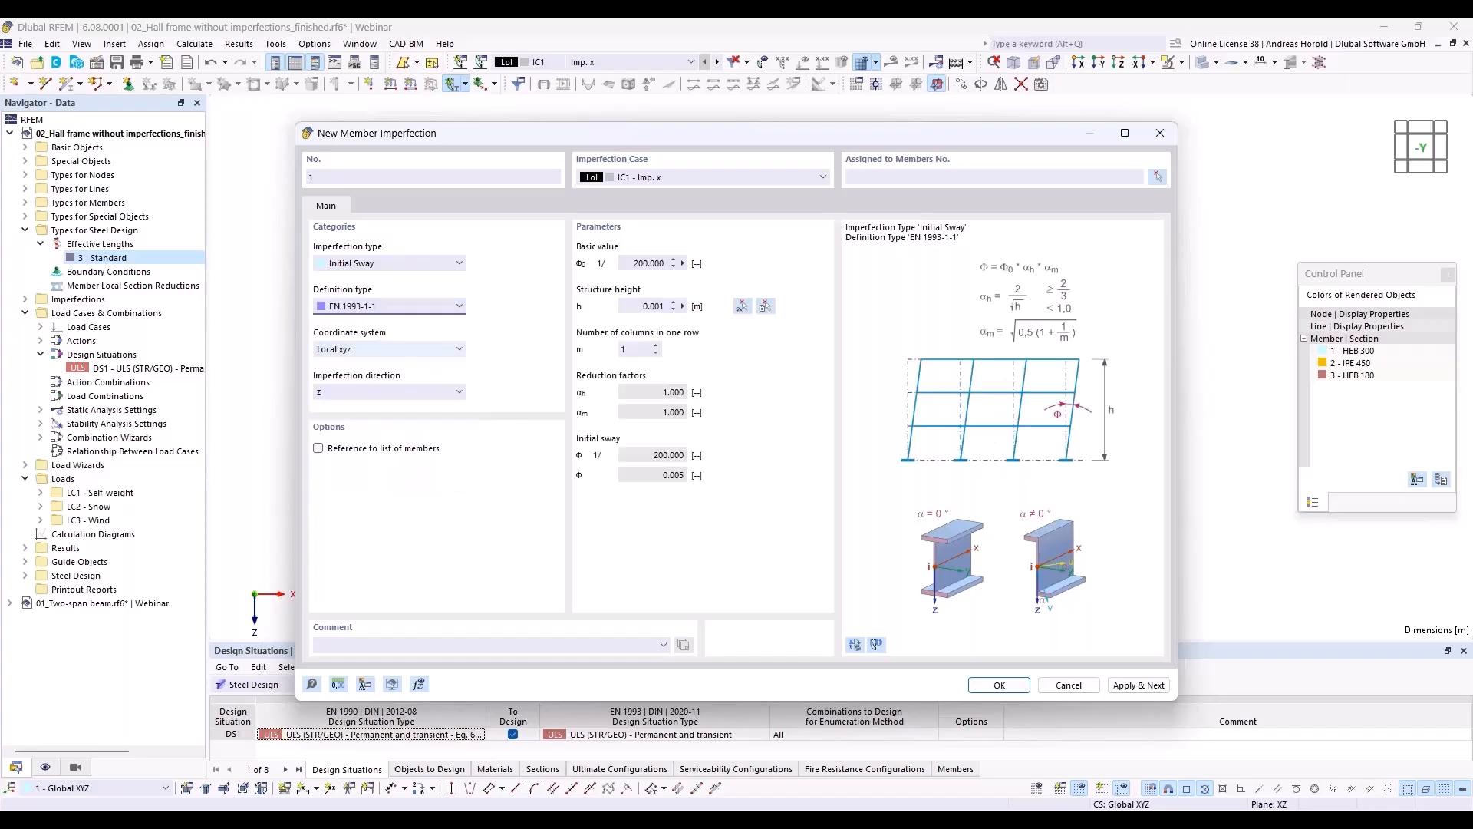
click(359, 389)
click(357, 386)
- Take the 8.000 m structure height from the base and head of an inner column, and set the number of columns in one row to 4
click(743, 307)
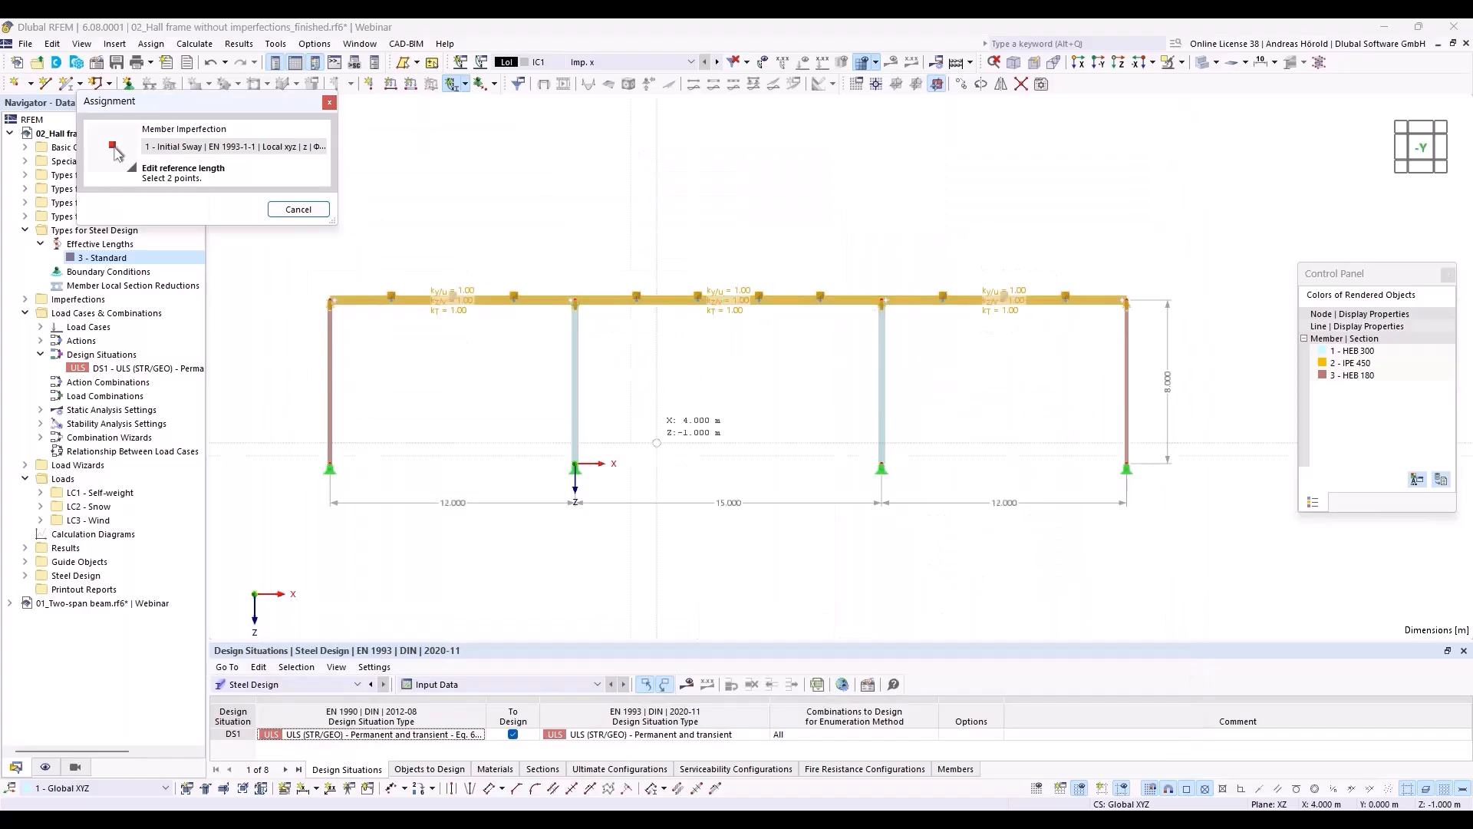
click(576, 464)
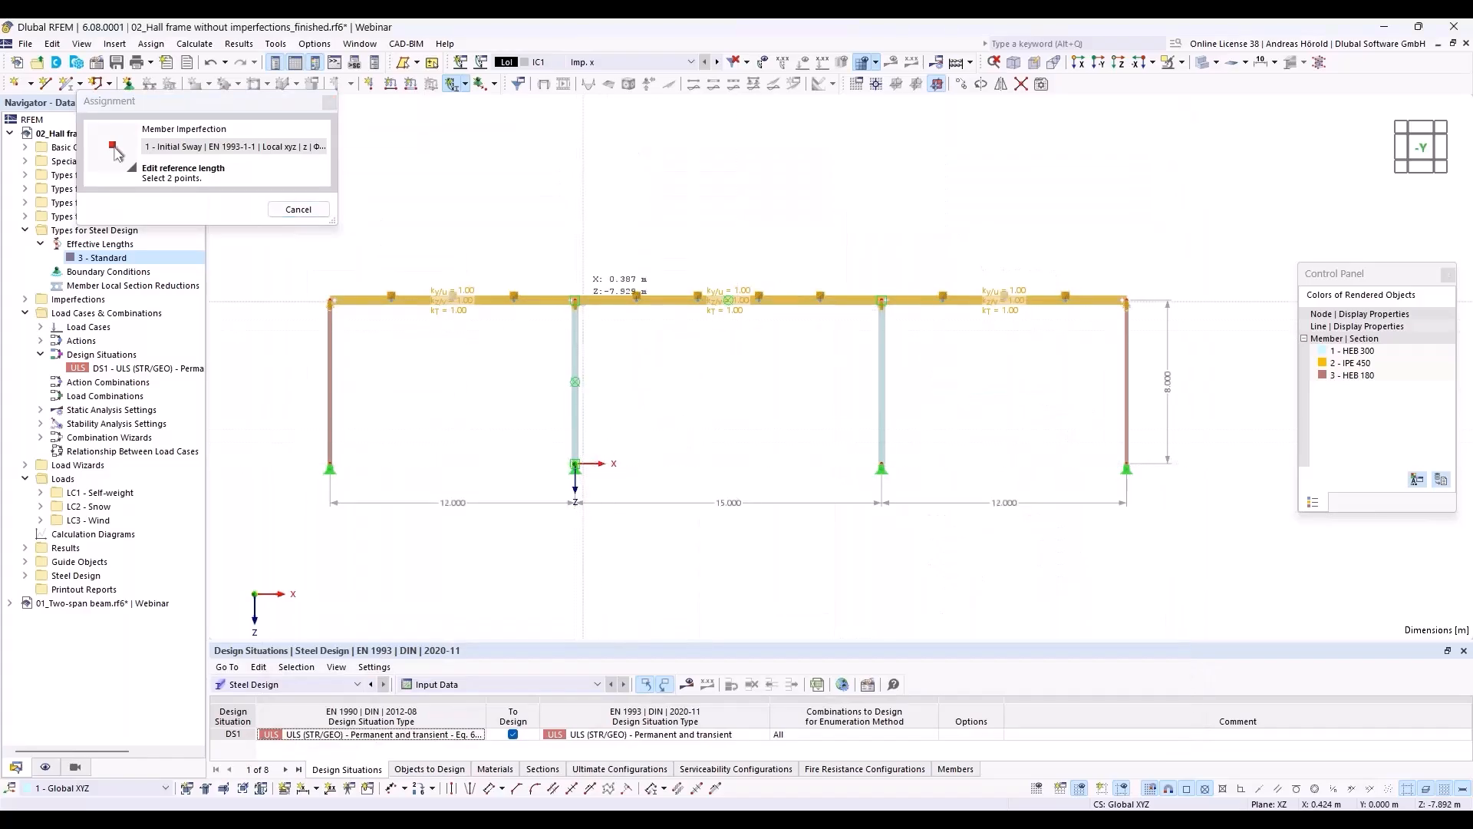
click(575, 300)
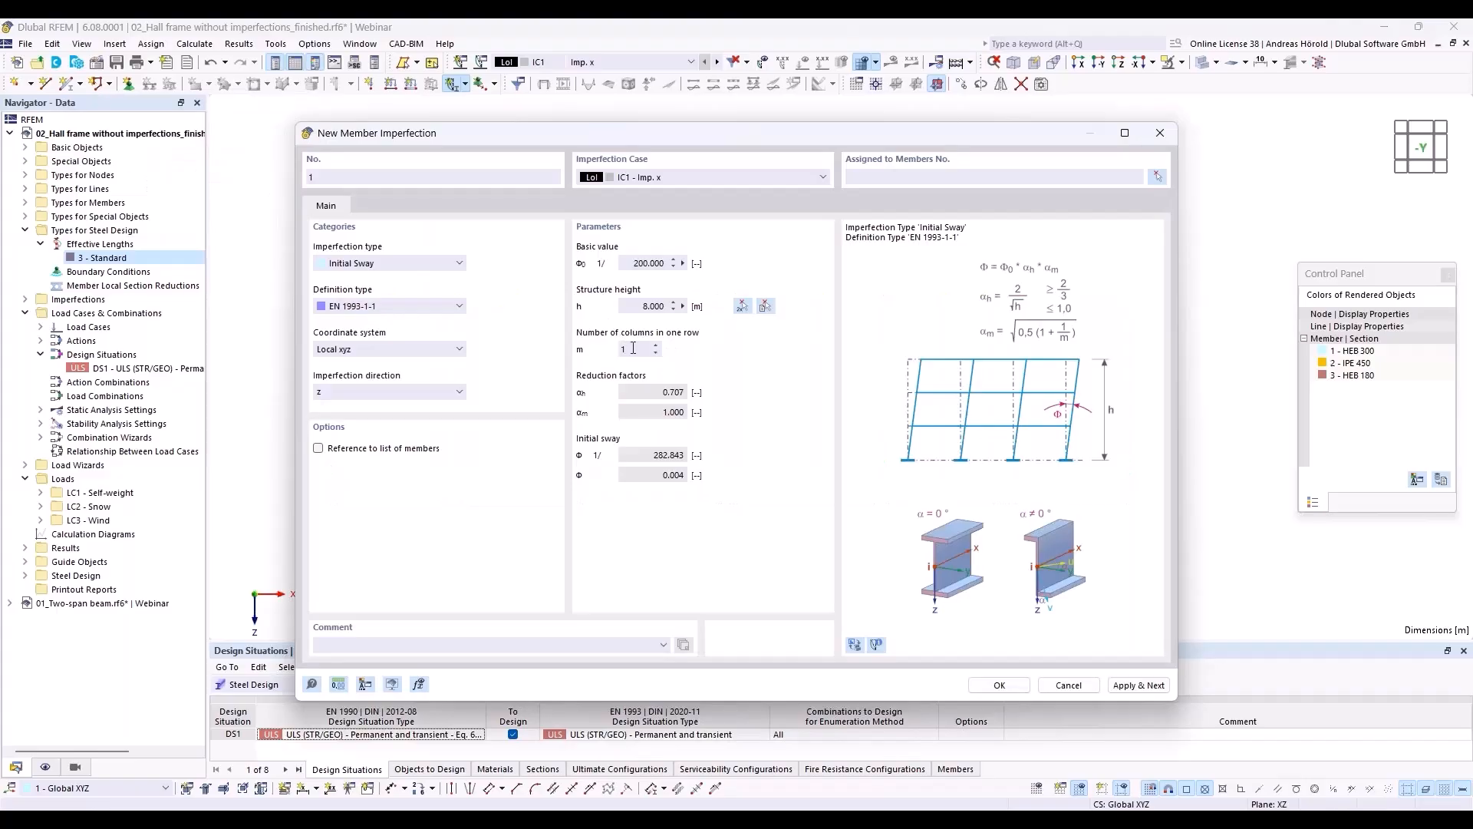
mouse_move(772, 138)
mouse_down()
mouse_move(775, 522)
mouse_move(761, 136)
mouse_up()
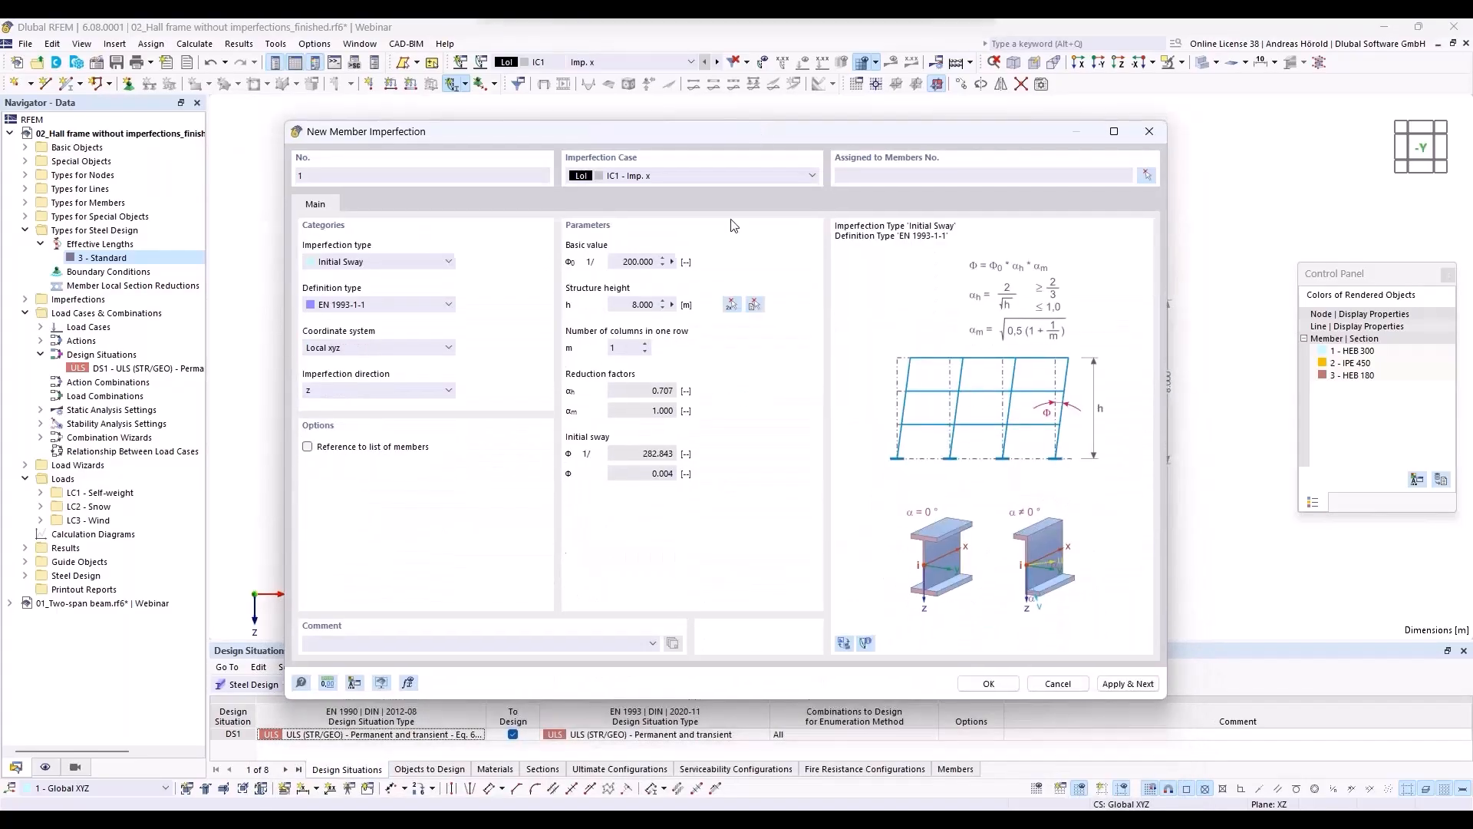
click(646, 344)
click(646, 344)
click(646, 344)
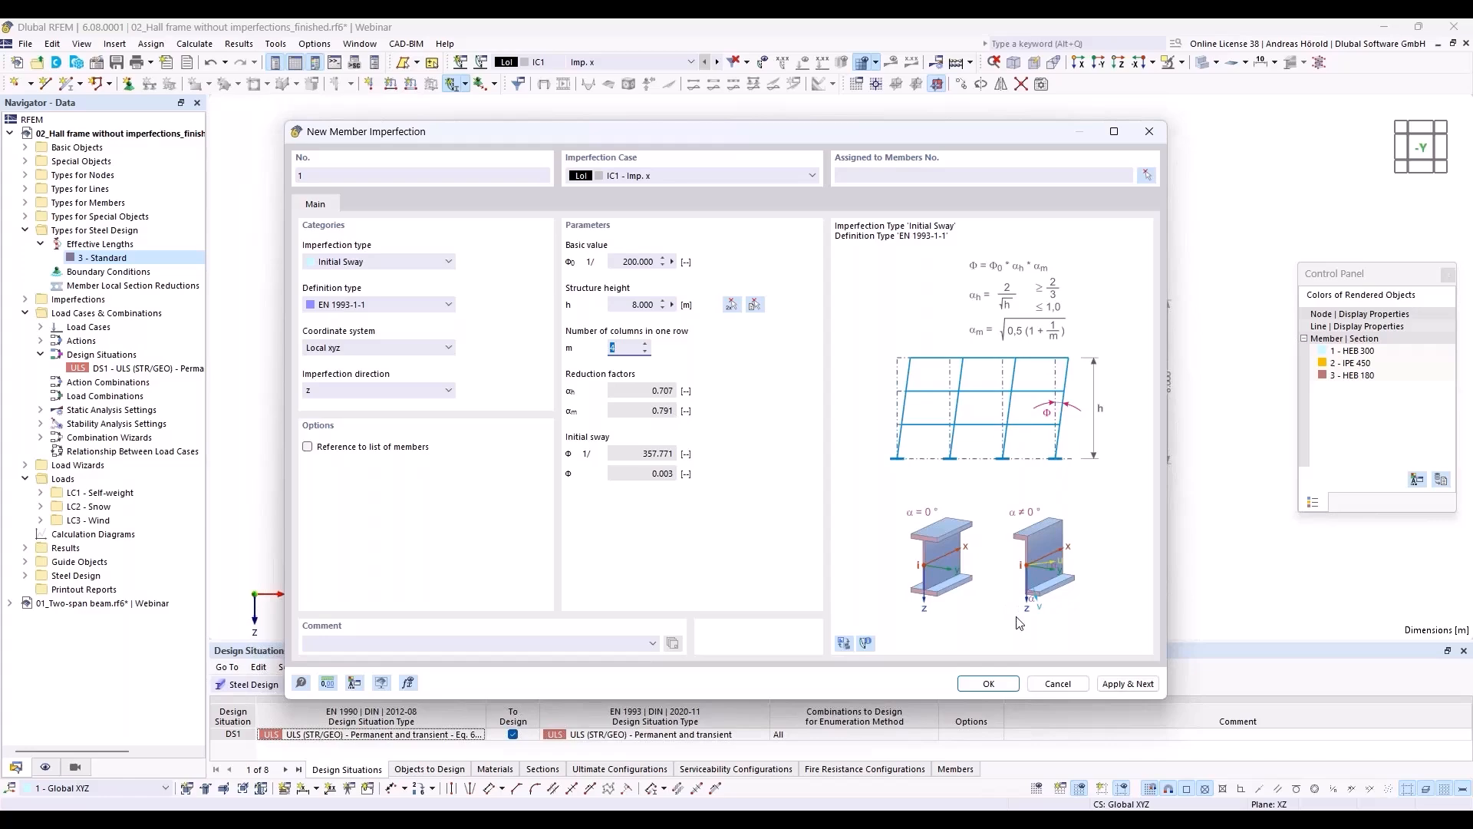
- Assign the initial sway imperfection to the four columns, members 1-4, and display it on the model
click(987, 683)
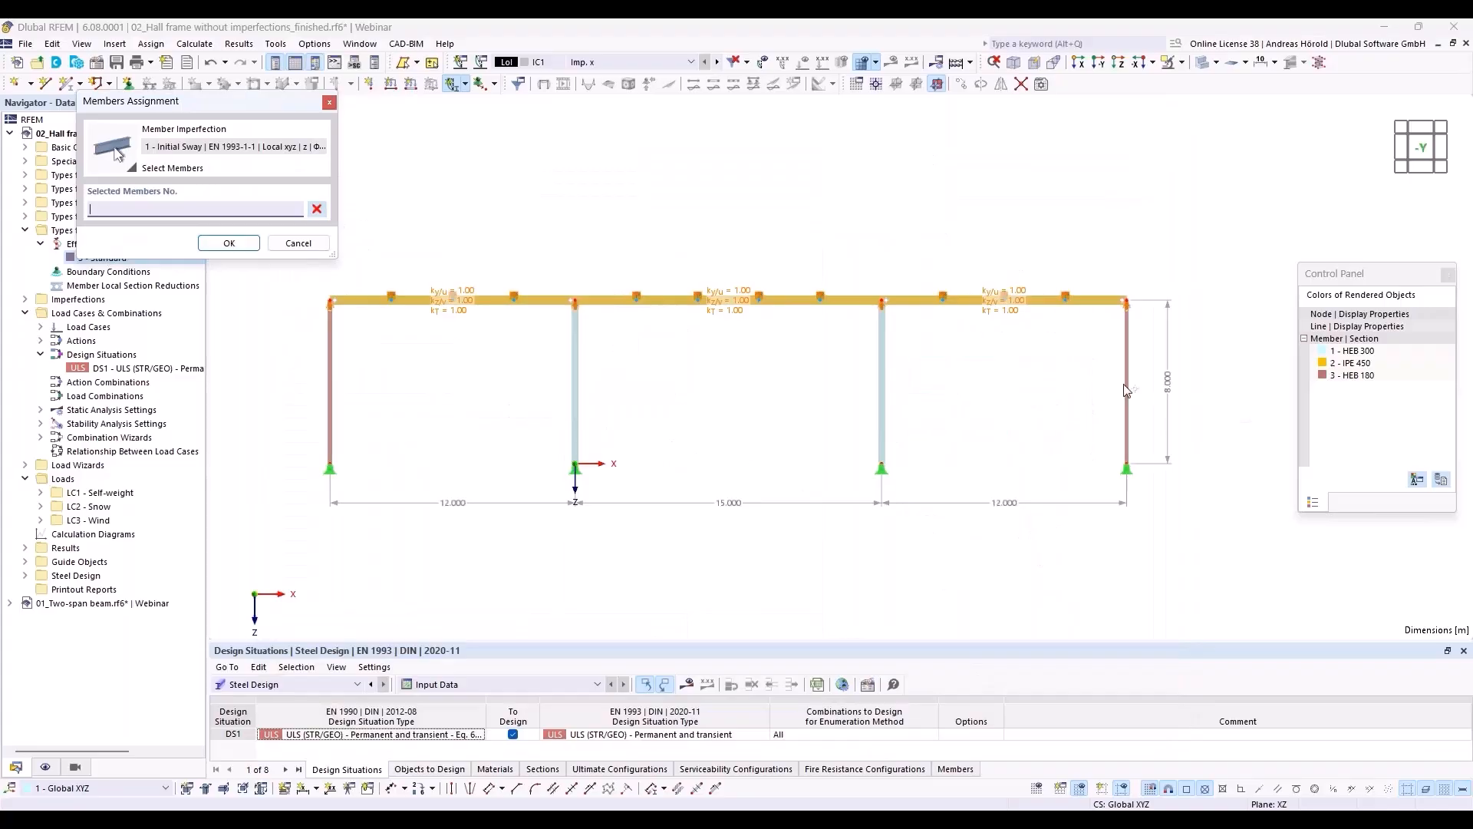
drag(1204, 341, 292, 415)
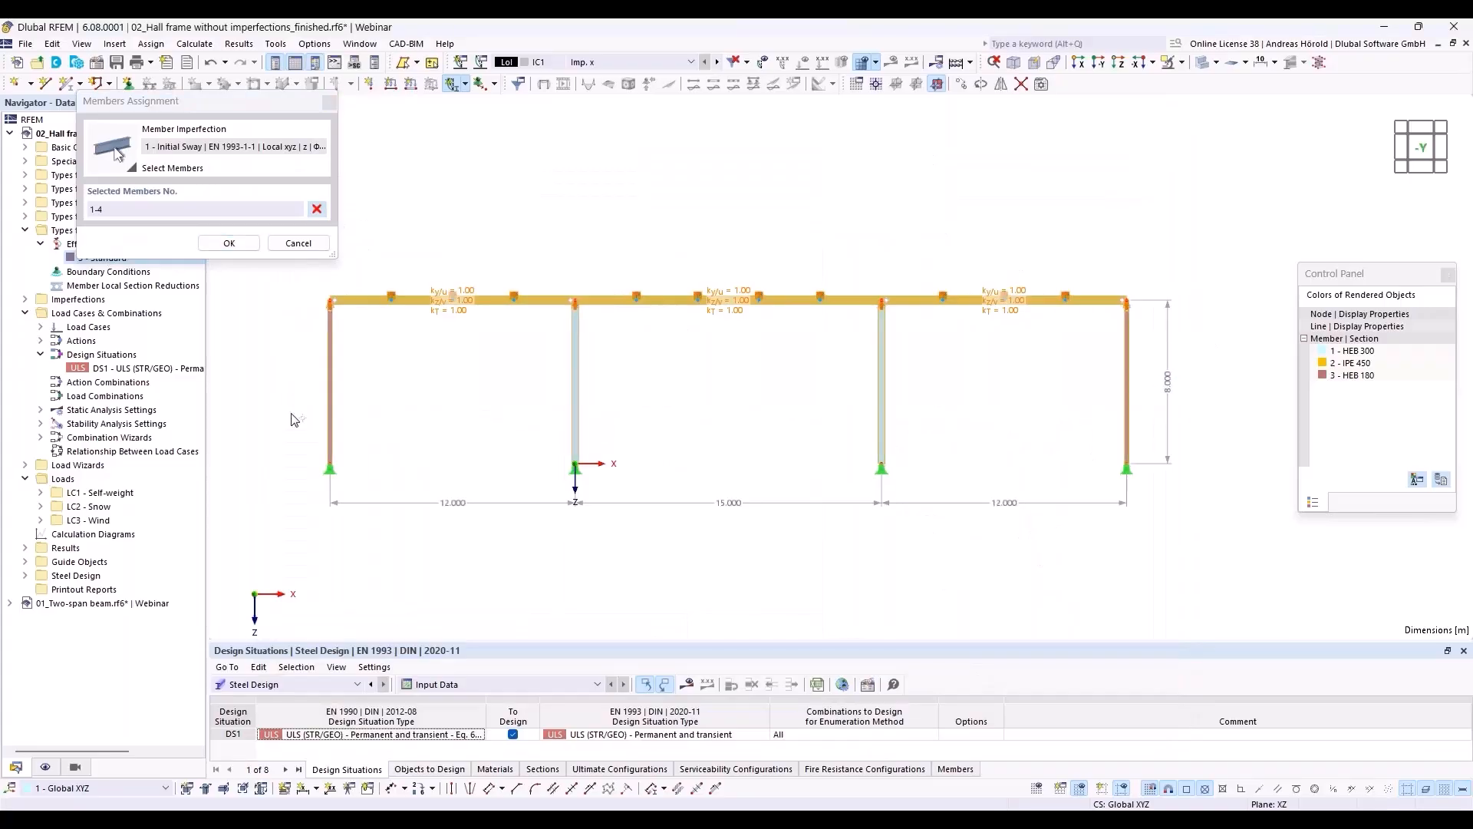
click(230, 244)
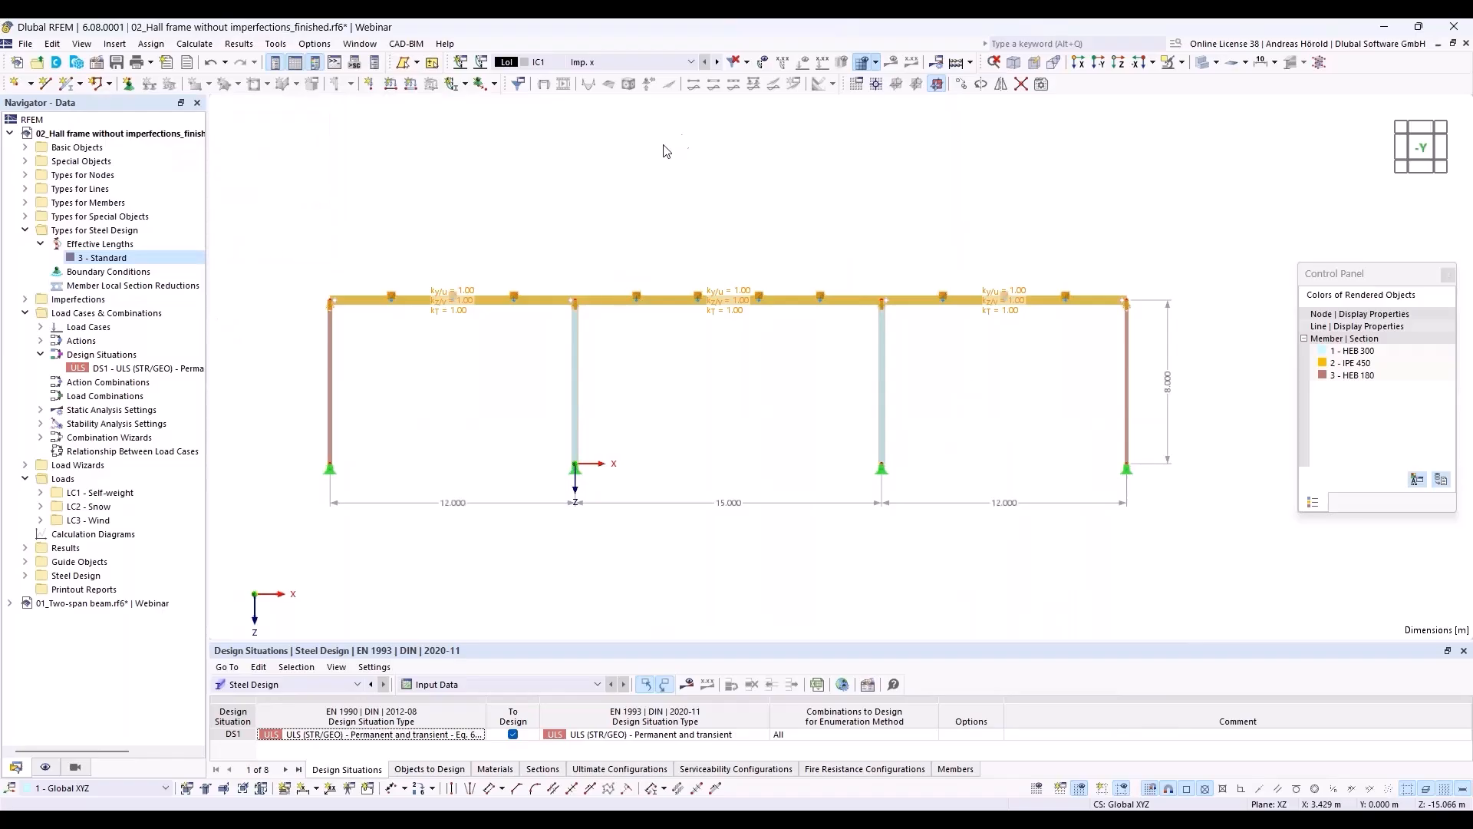
click(763, 63)
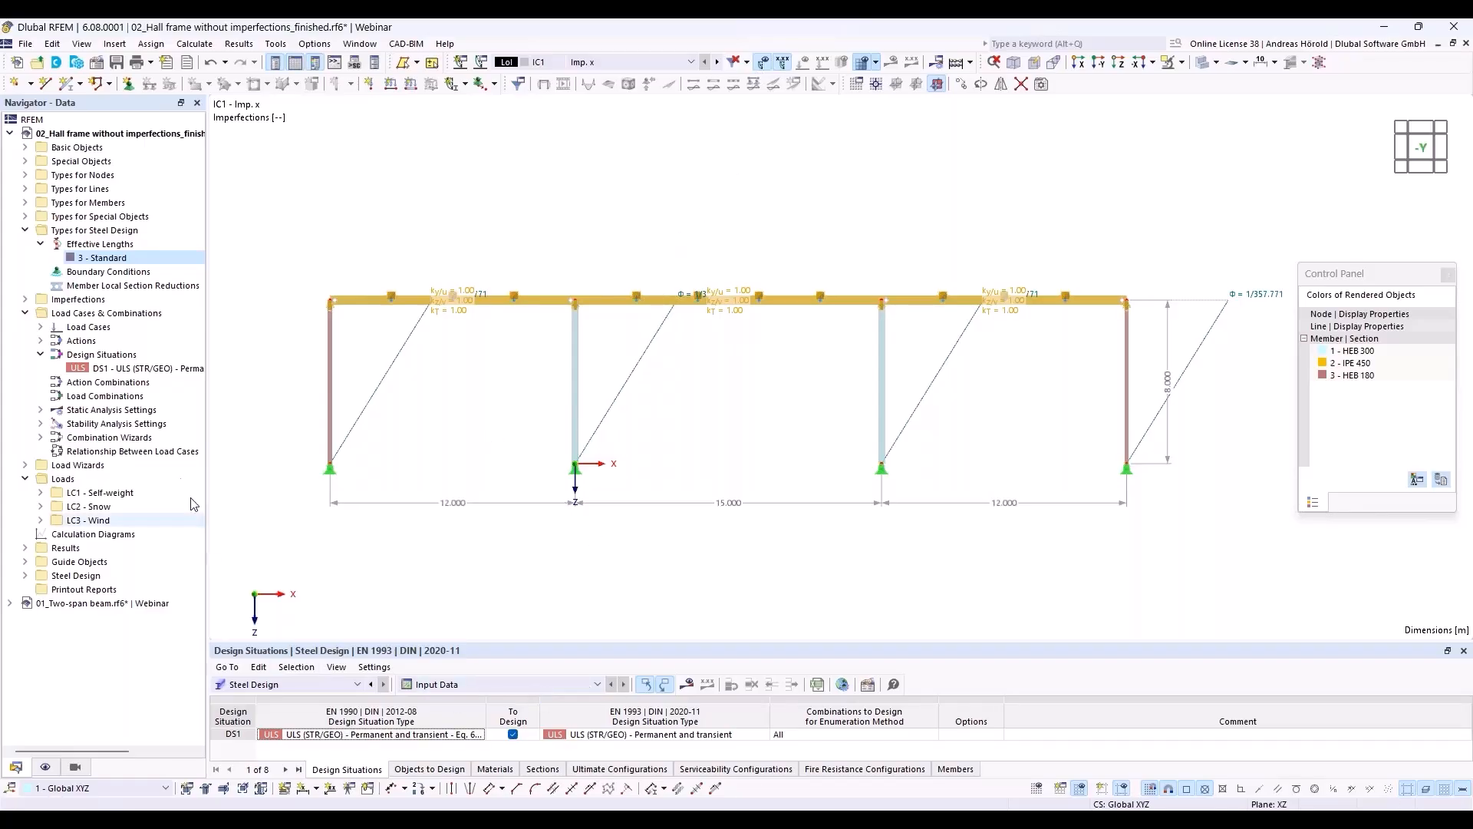
- Check the imperfection case option in the combination wizard of design situation DS1 and calculate everything
click(125, 373)
double_click(125, 372)
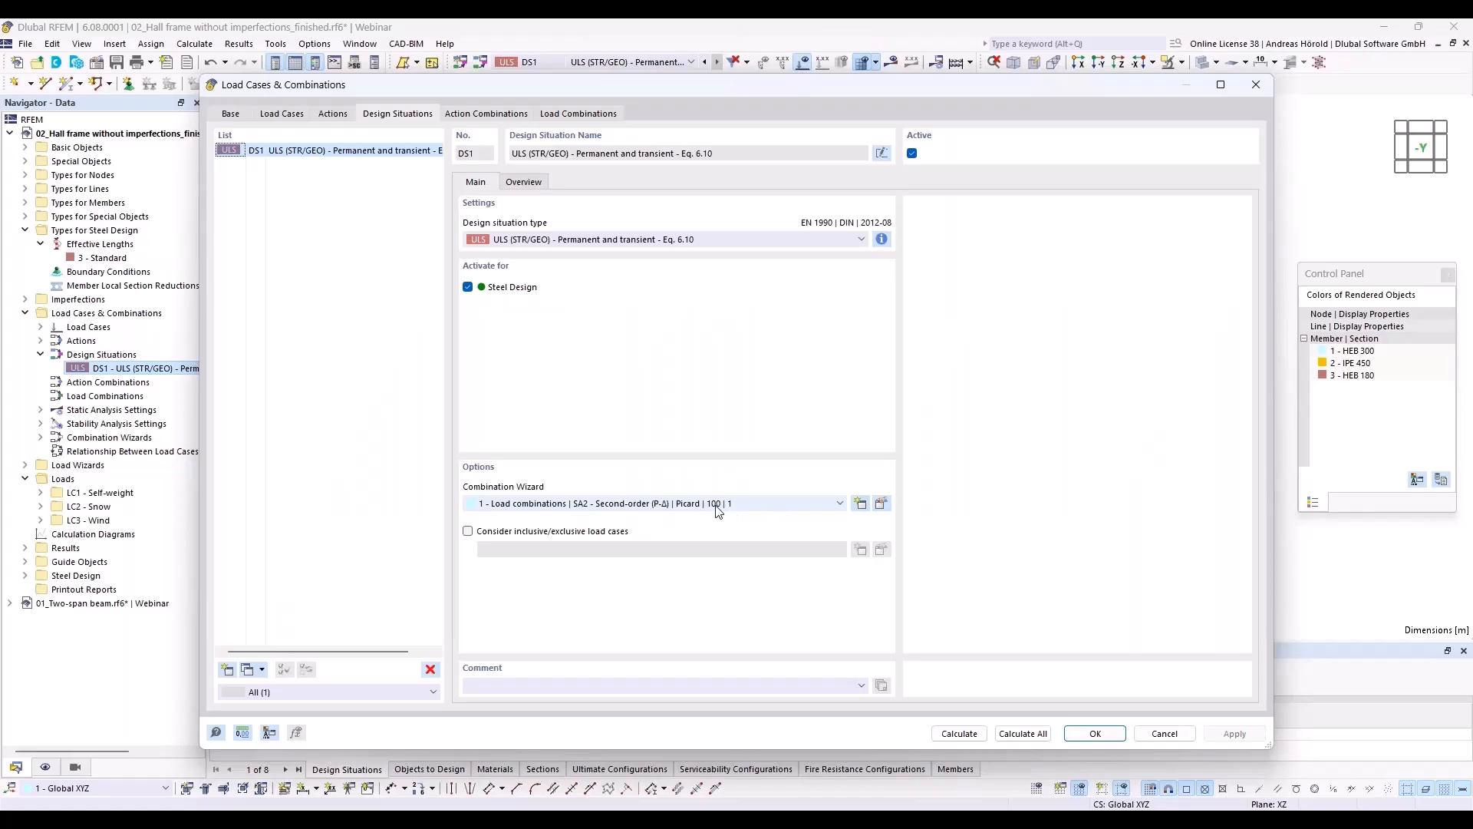
click(882, 504)
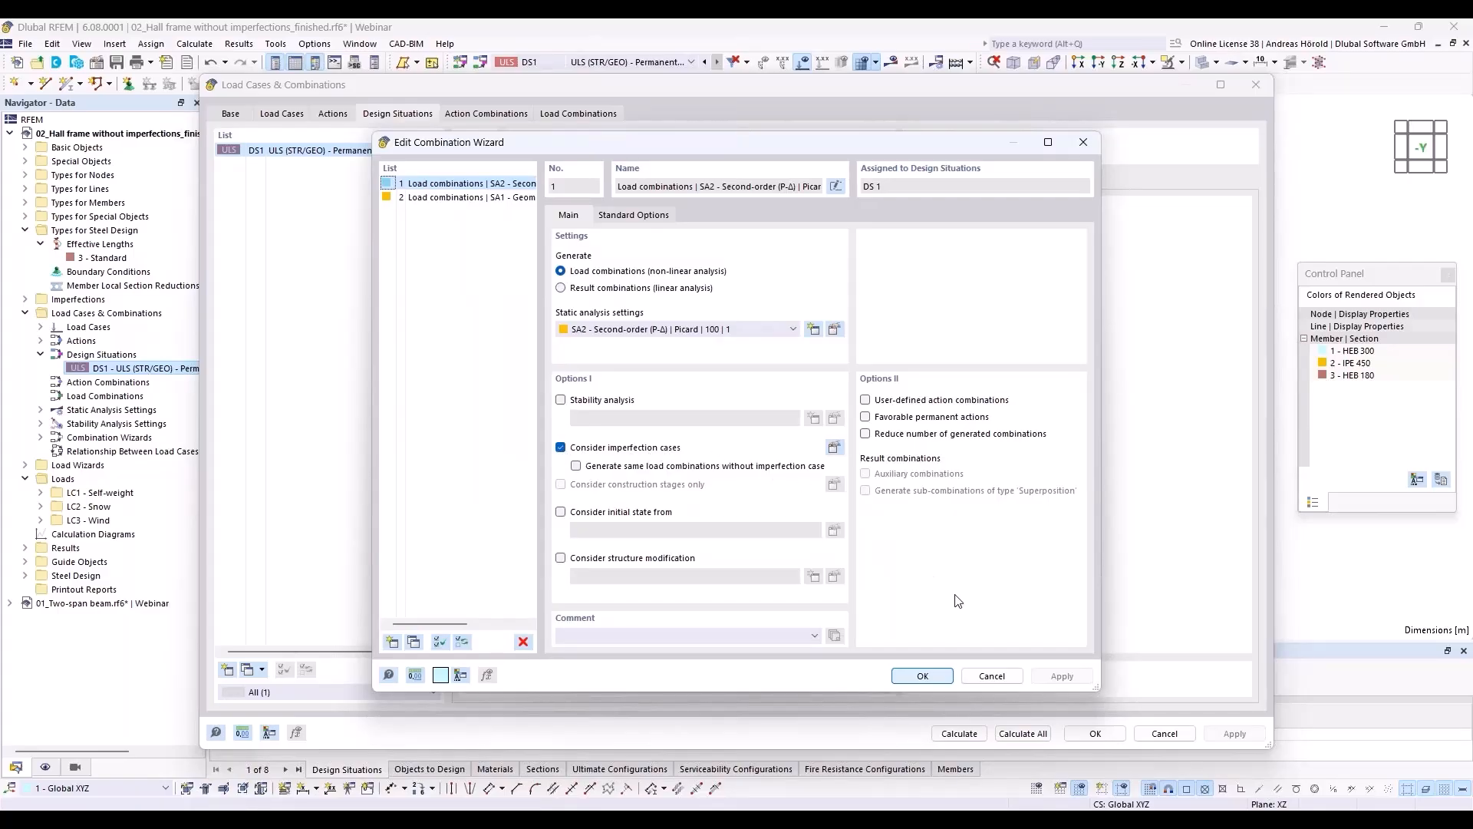
click(937, 675)
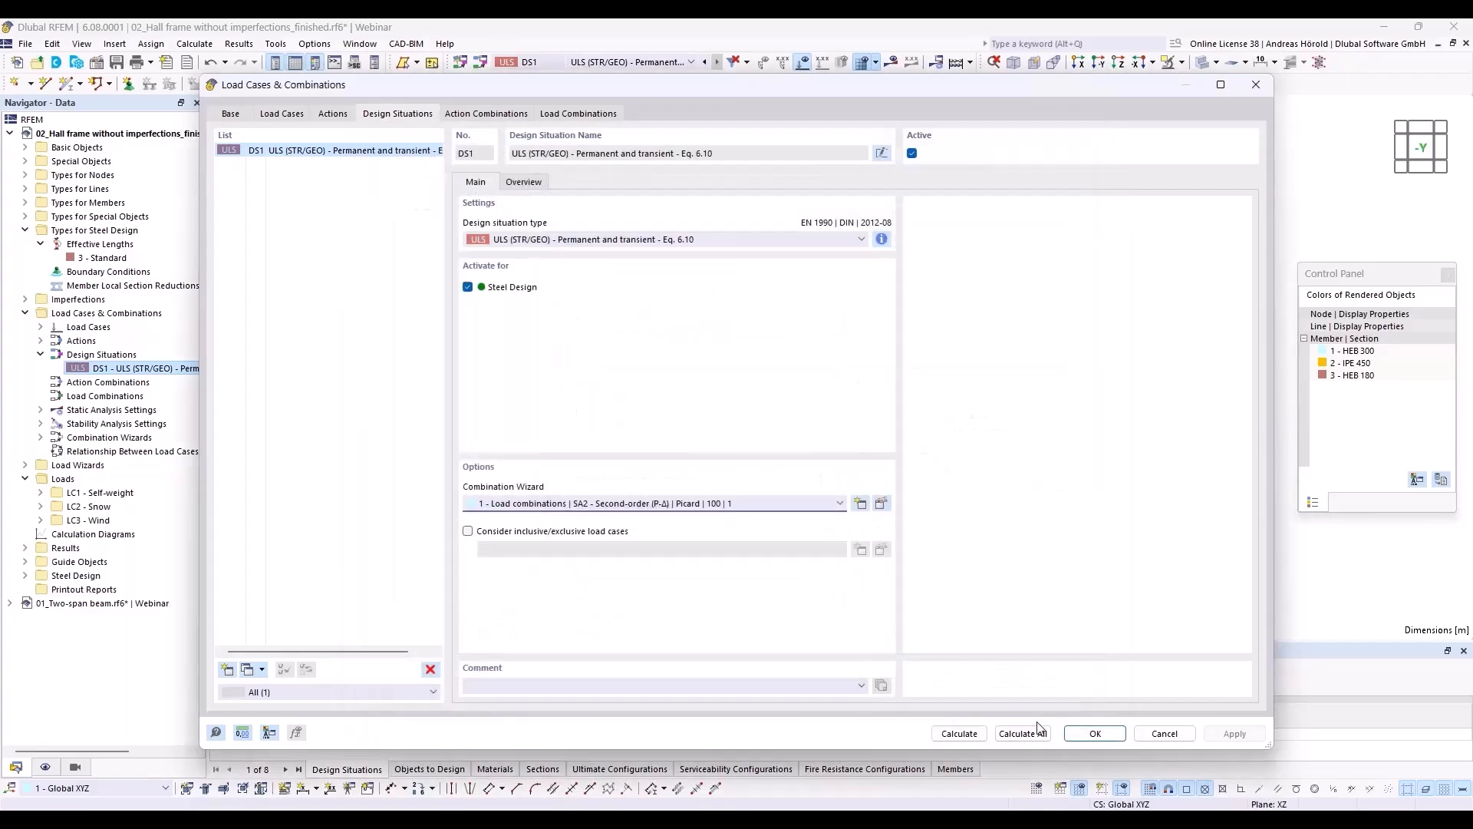
click(1022, 734)
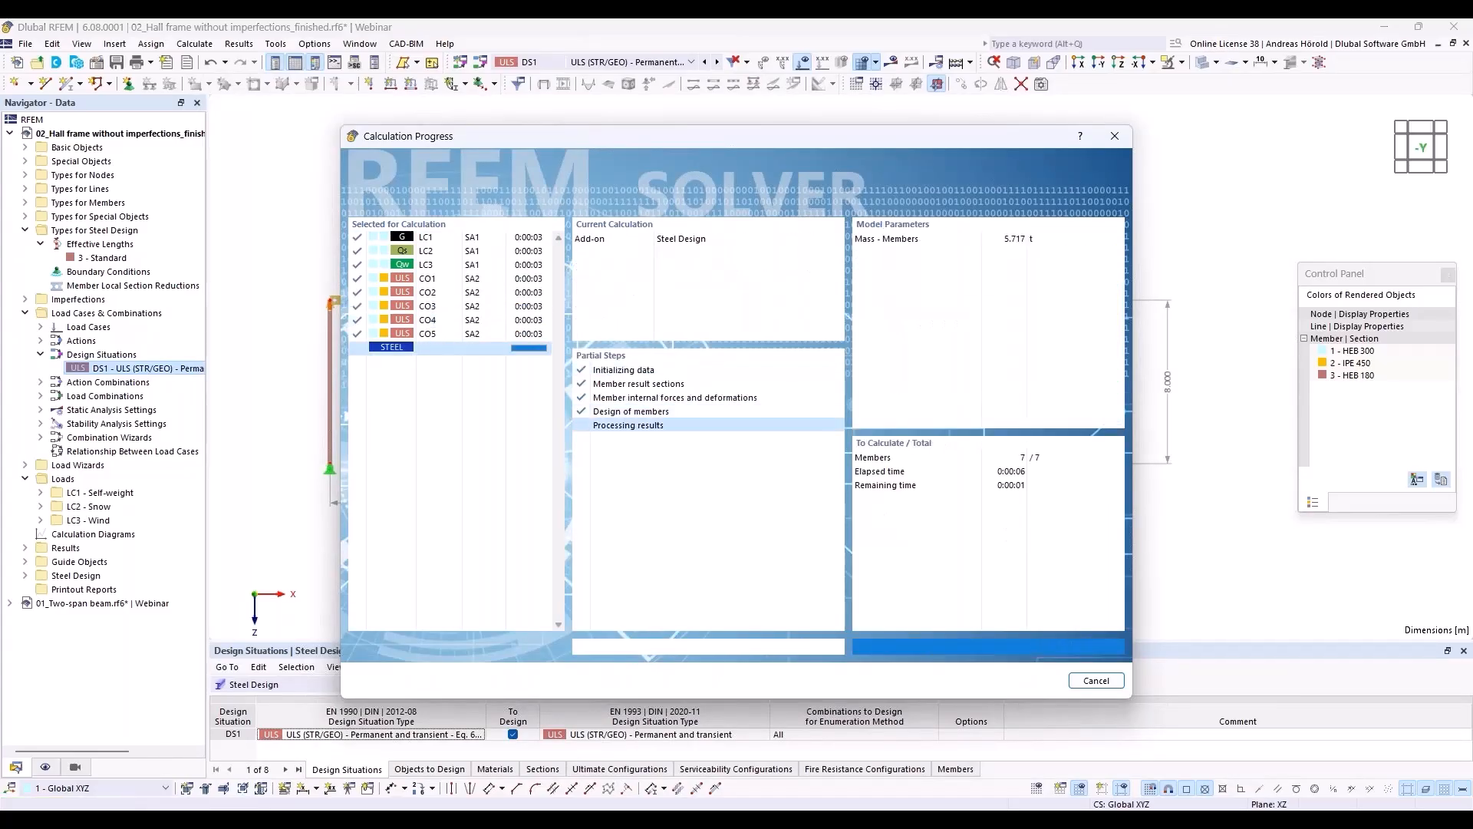
- Show the steel design ratios on members by design situation and enlarge the table to view all checks
click(309, 685)
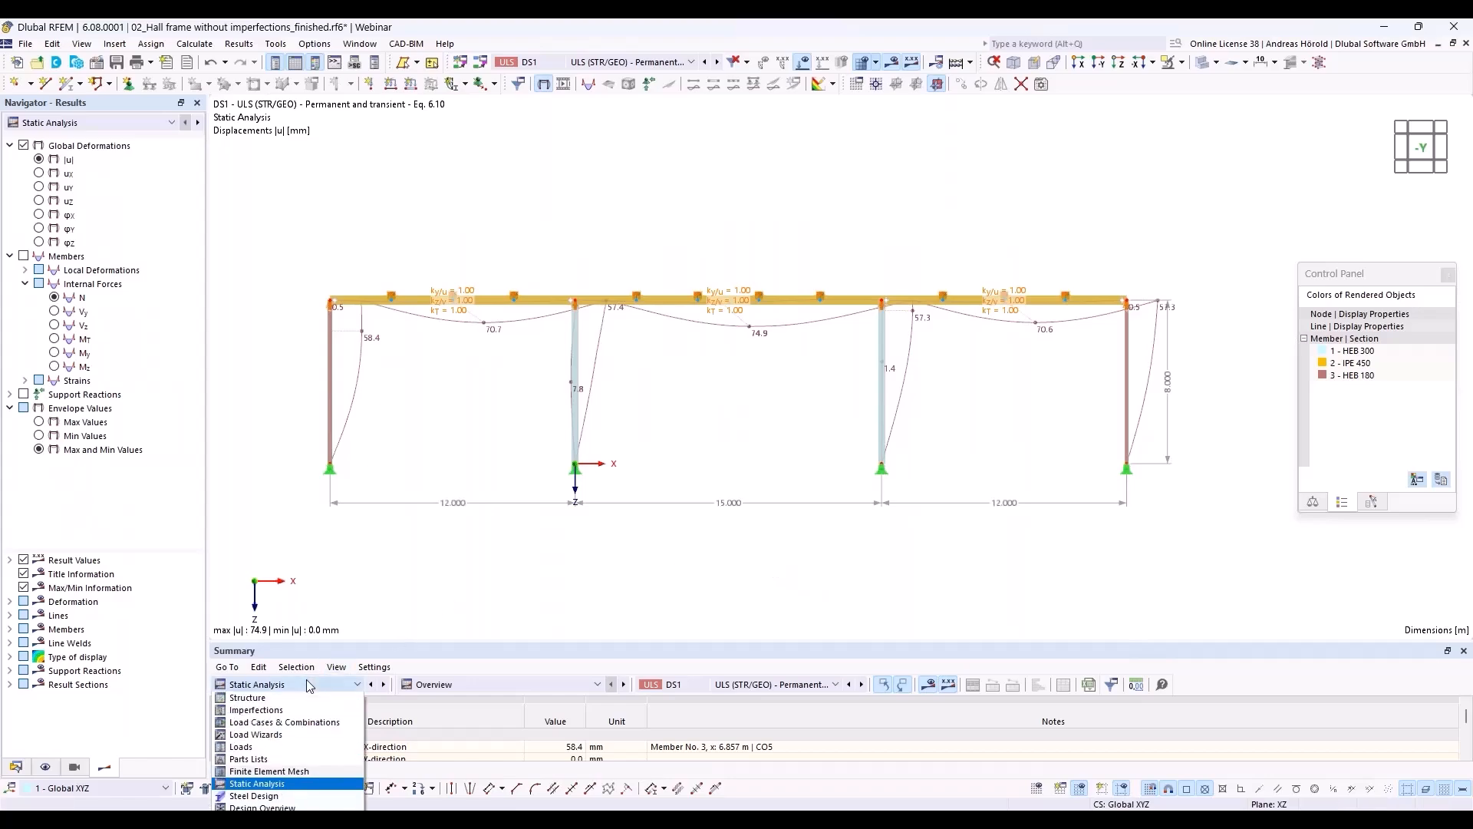
click(303, 796)
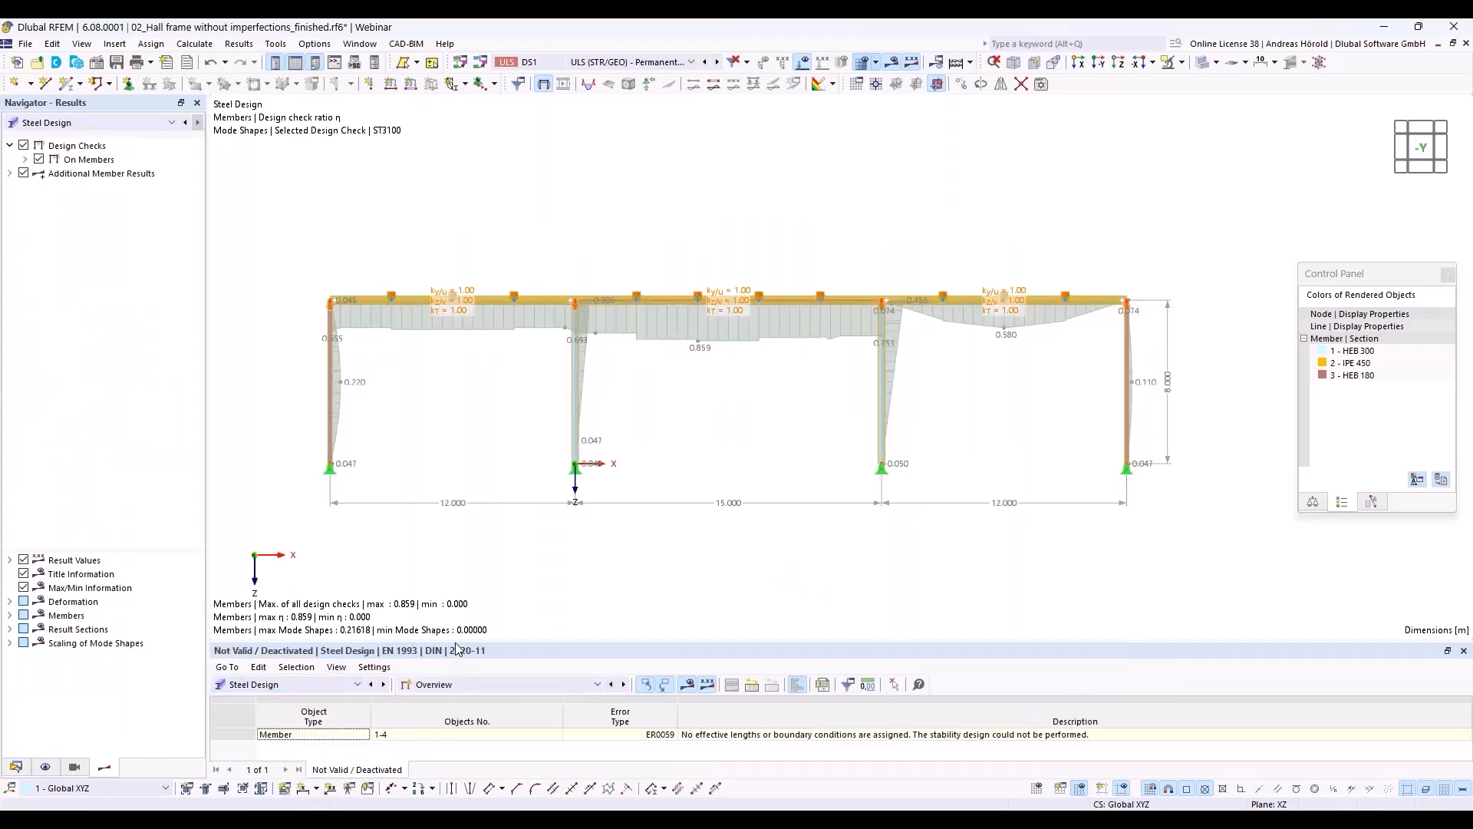
drag(458, 650, 461, 533)
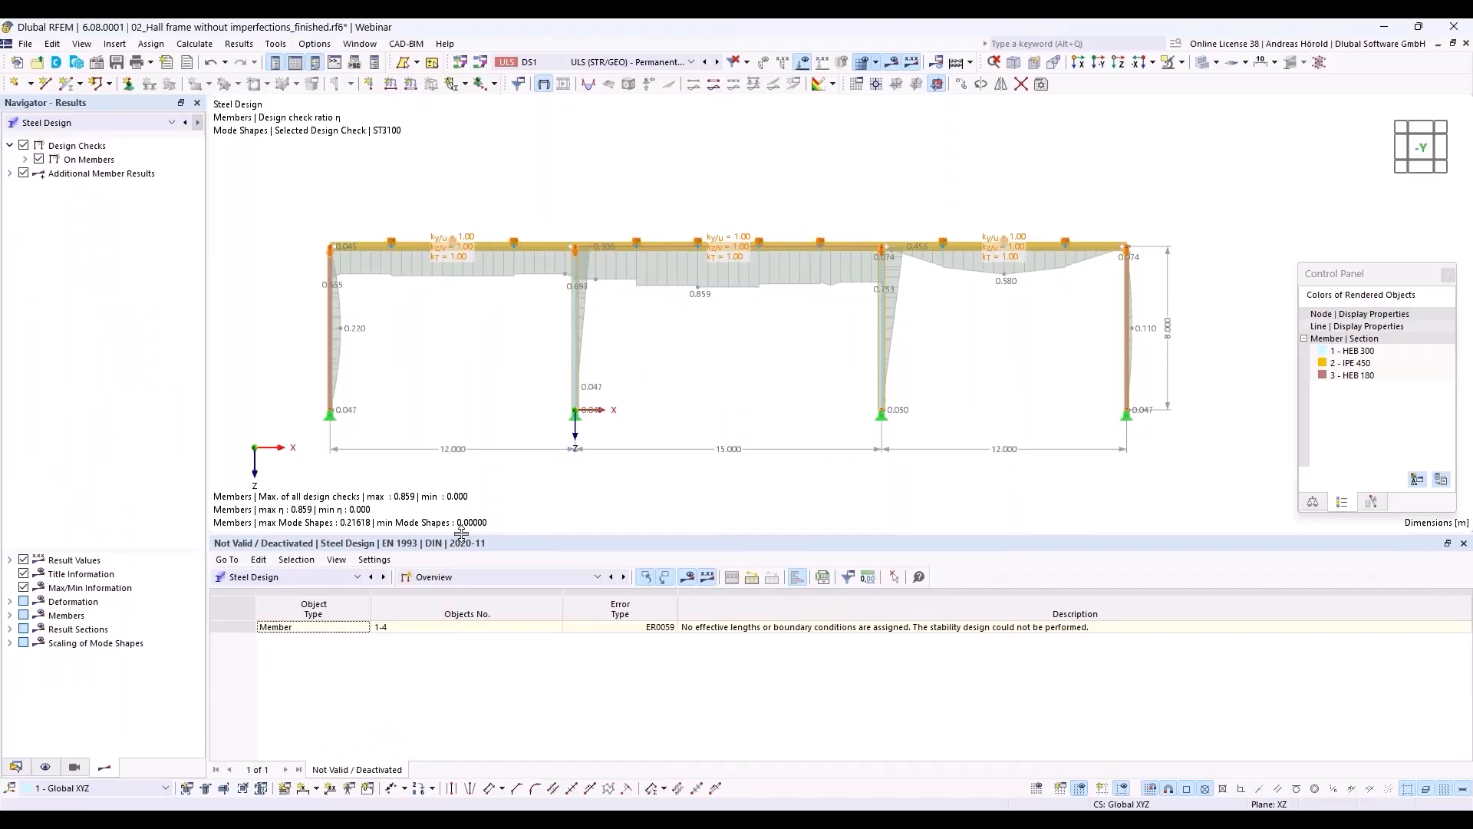
click(509, 574)
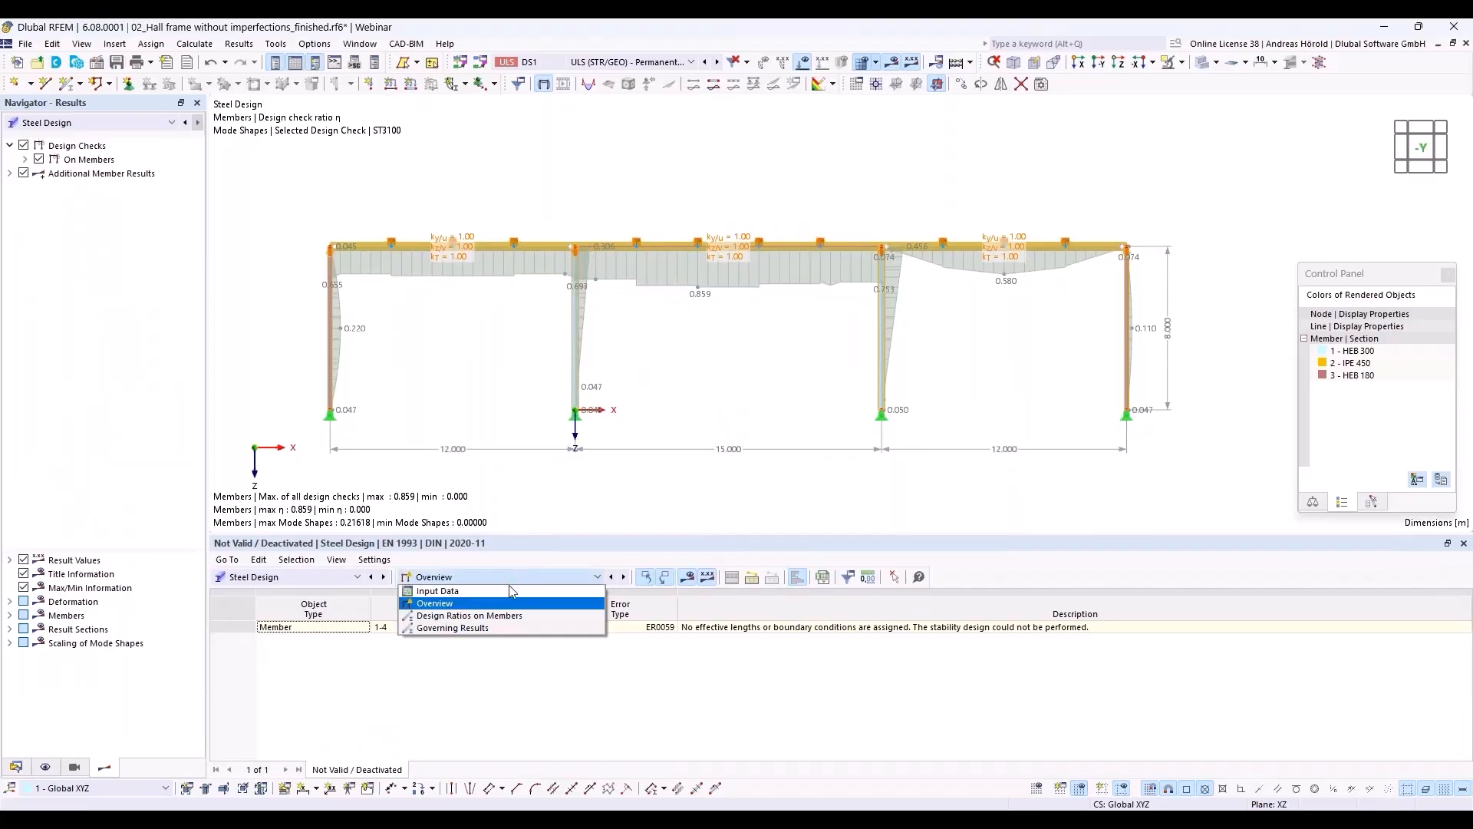
click(511, 617)
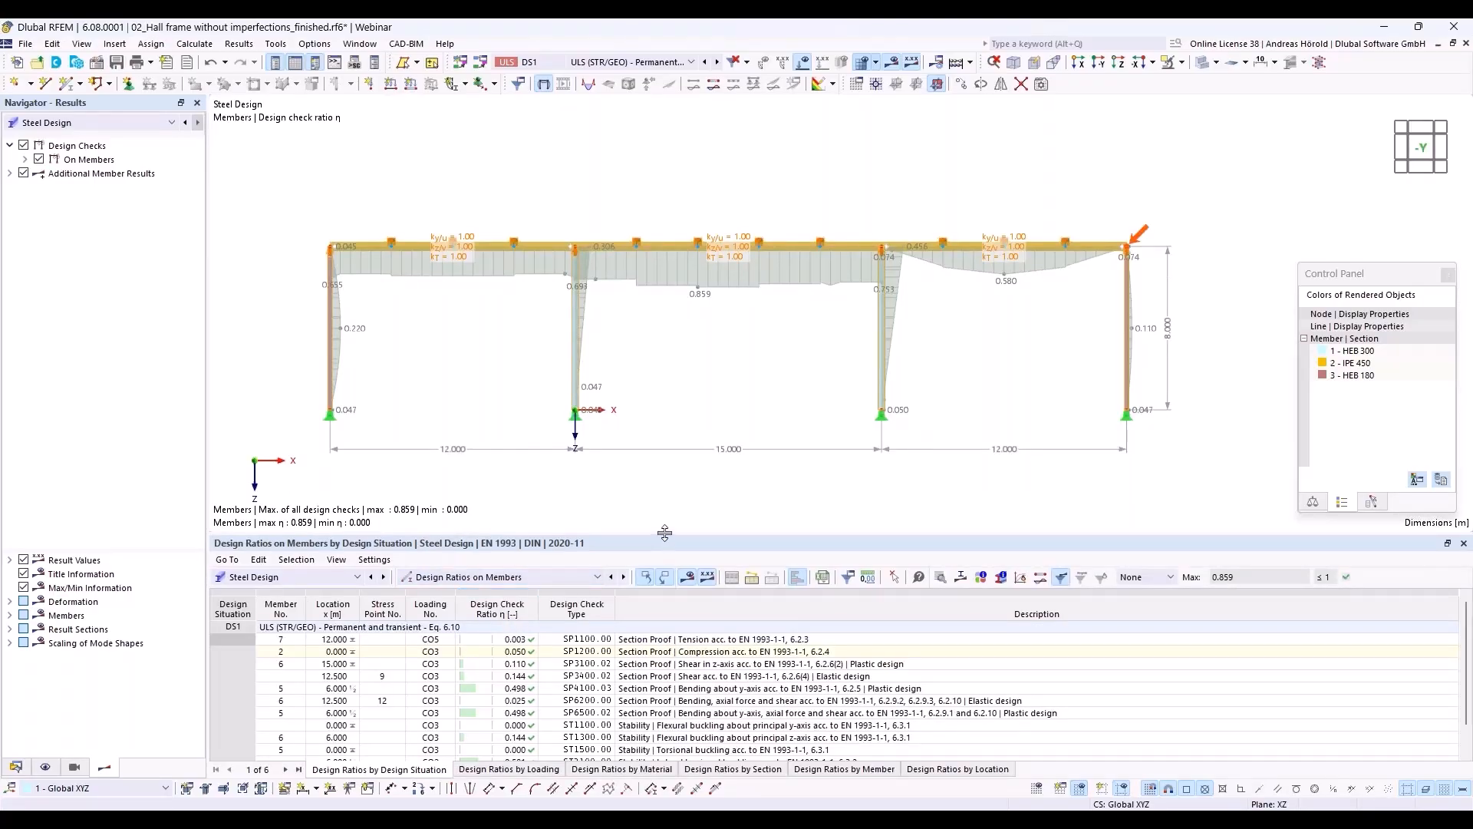
drag(664, 526, 682, 463)
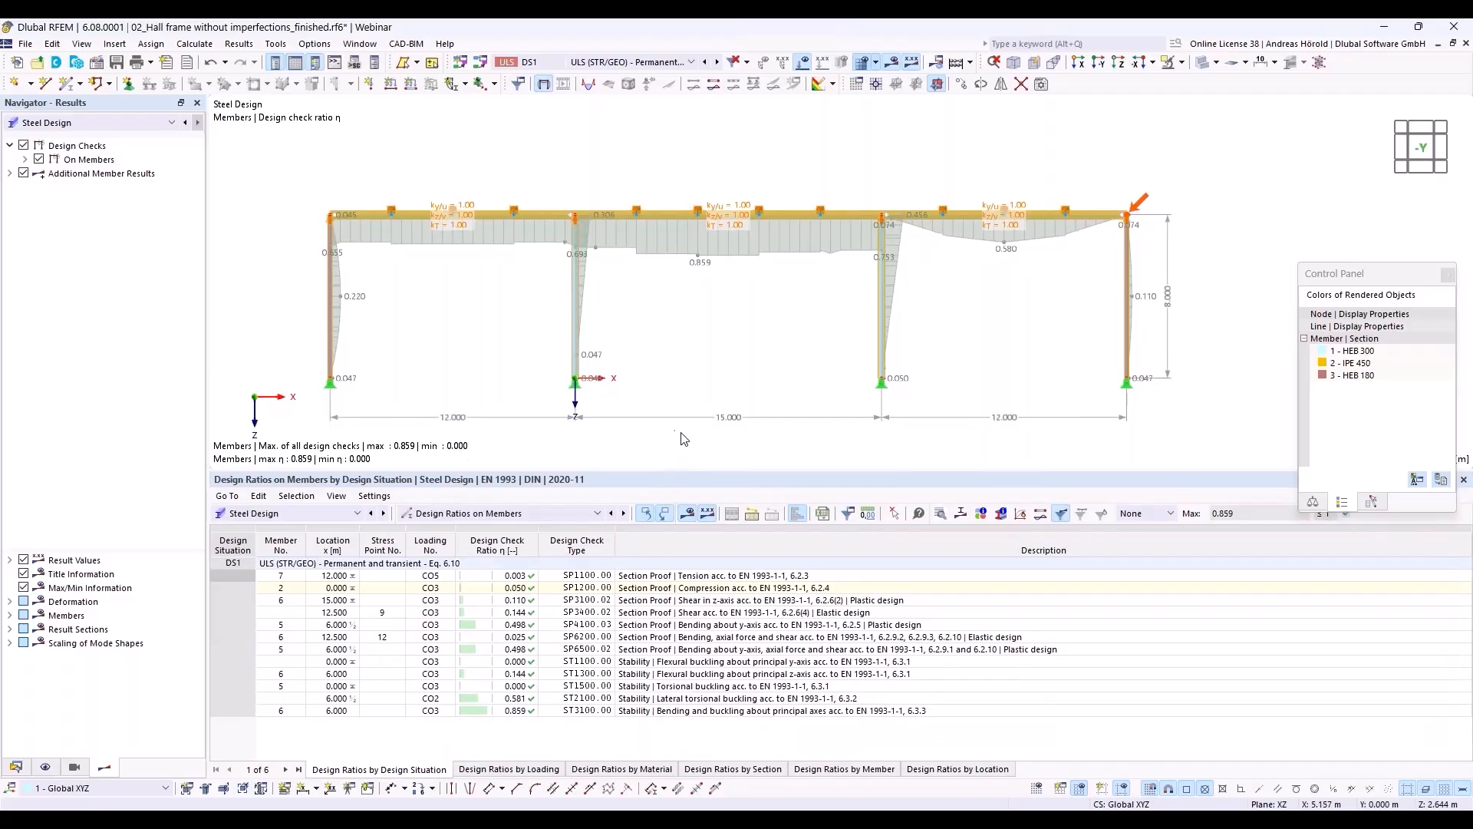